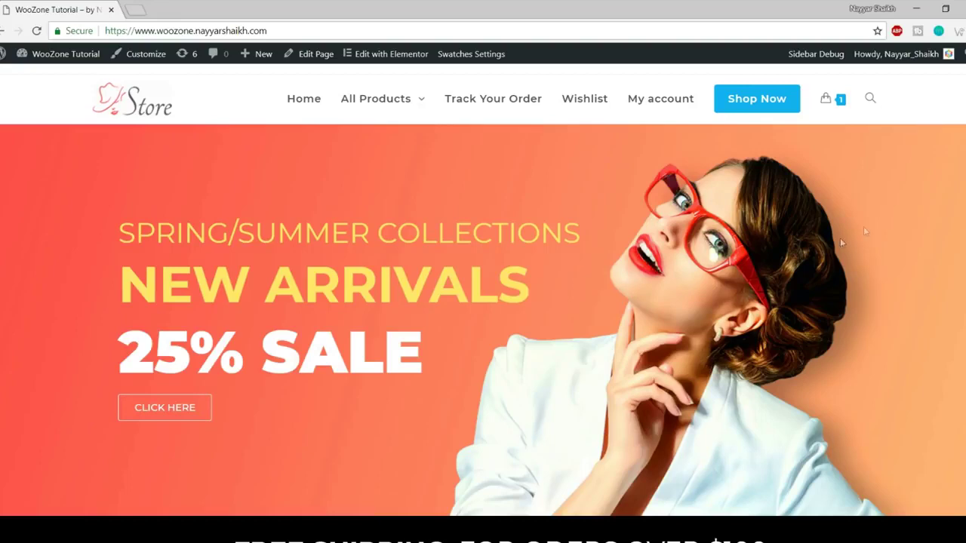
Scroll through the storefront home page, then jump back to its top.
{"action": "scroll", "coordinate": [483, 302], "scroll_direction": "down", "scroll_amount": 7}
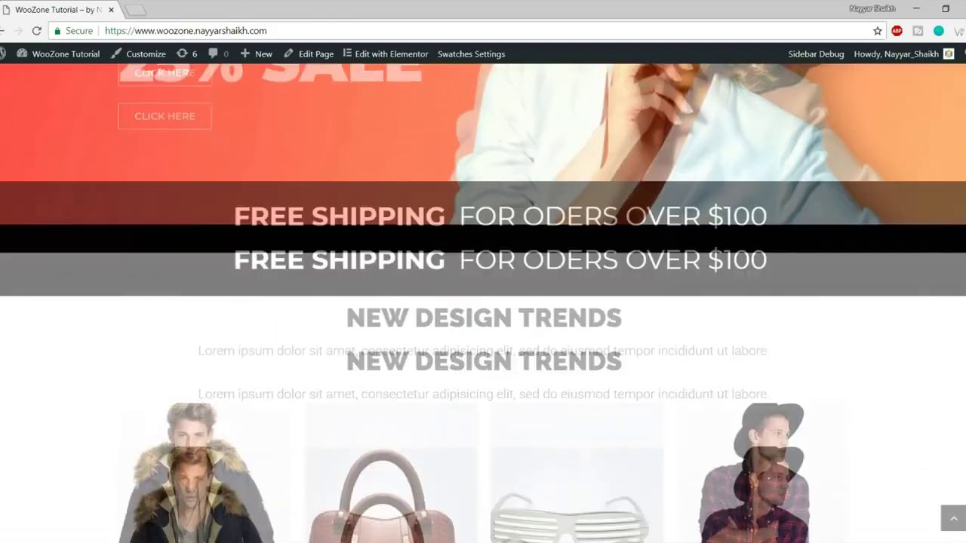
{"action": "scroll", "coordinate": [483, 302], "scroll_direction": "down", "scroll_amount": 6}
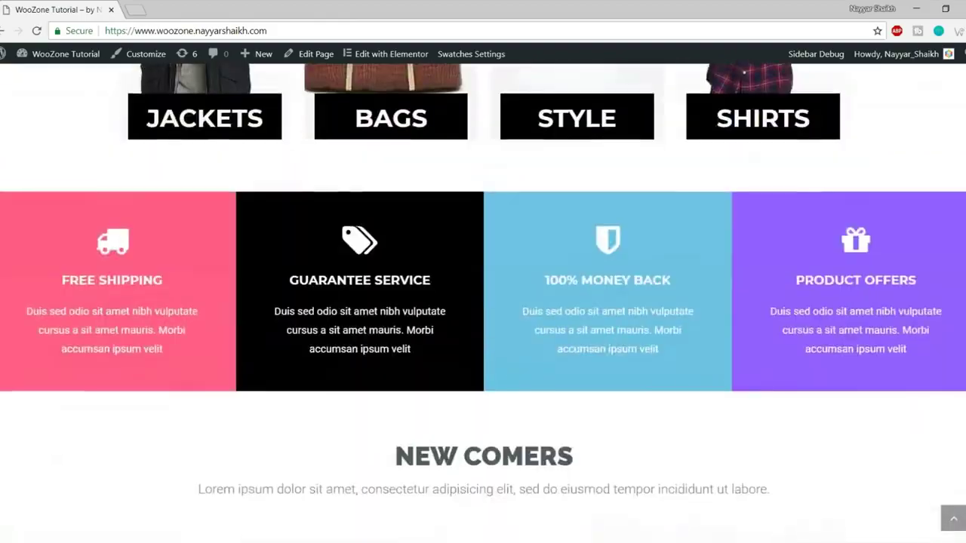
{"action": "scroll", "coordinate": [483, 302], "scroll_direction": "down", "scroll_amount": 10}
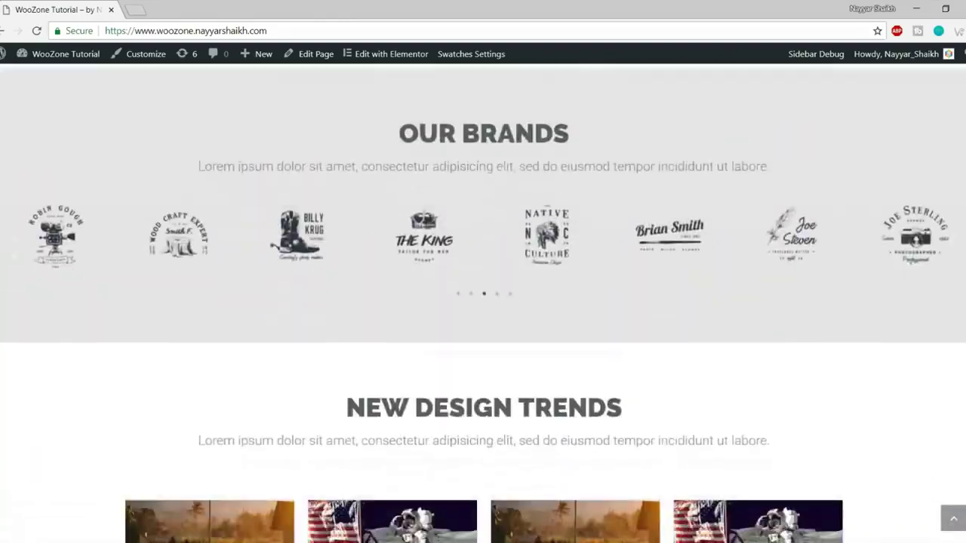
{"action": "scroll", "coordinate": [483, 302], "scroll_direction": "up", "scroll_amount": 20}
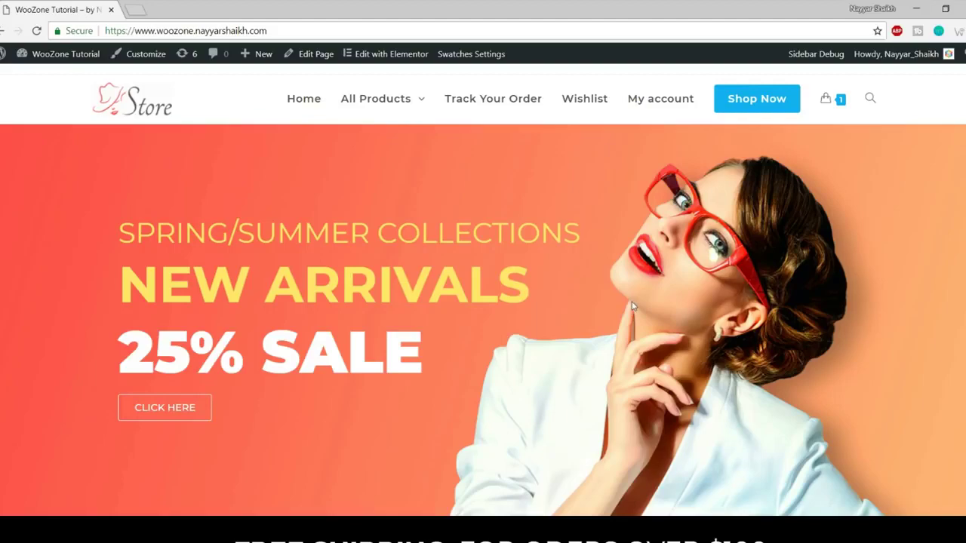
{"action": "scroll", "coordinate": [543, 264], "scroll_direction": "down", "scroll_amount": 5}
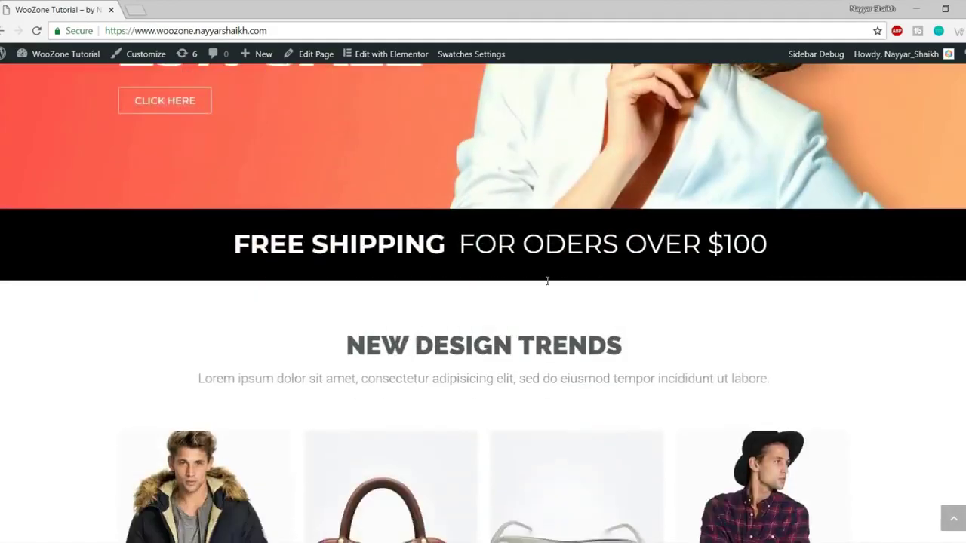
{"action": "scroll", "coordinate": [551, 299], "scroll_direction": "down", "scroll_amount": 15}
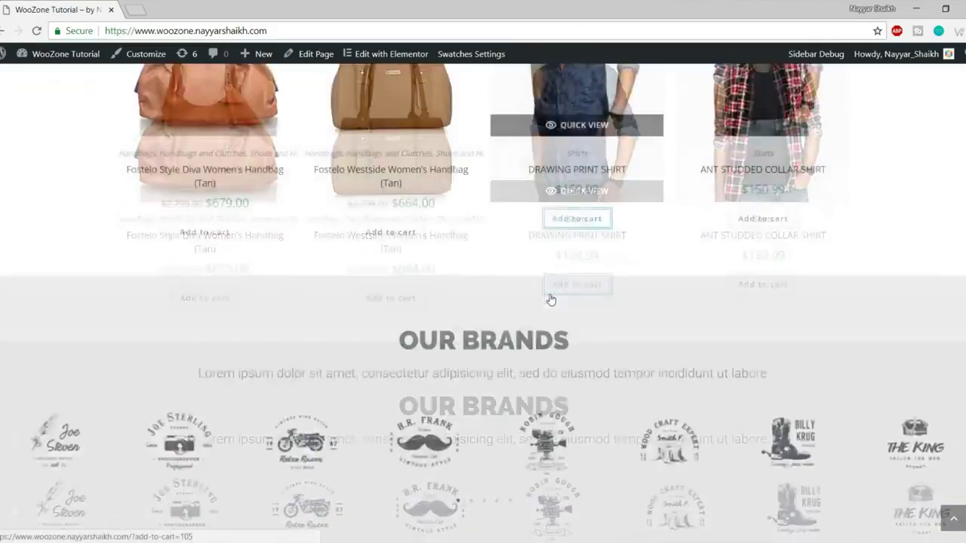
{"action": "scroll", "coordinate": [552, 299], "scroll_direction": "down", "scroll_amount": 5}
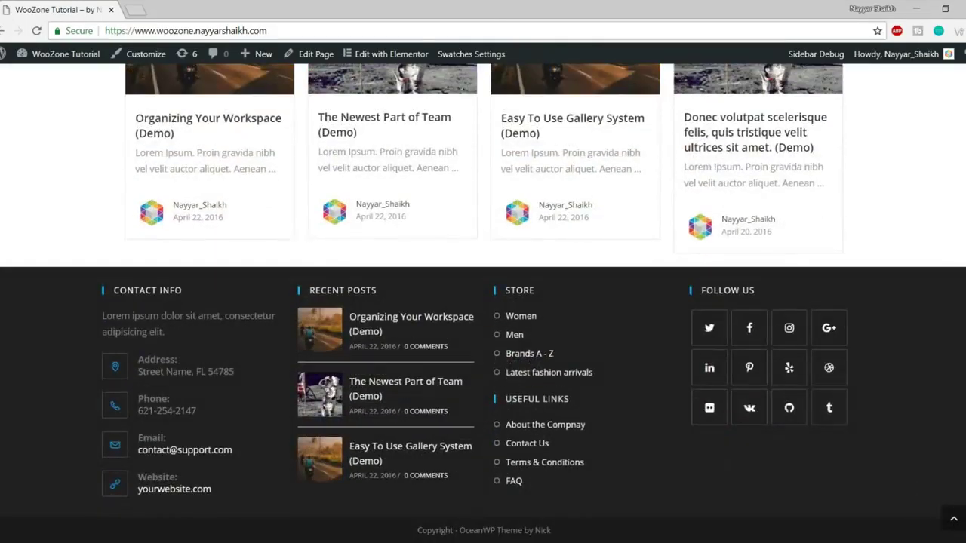
{"action": "left_click", "coordinate": [953, 518]}
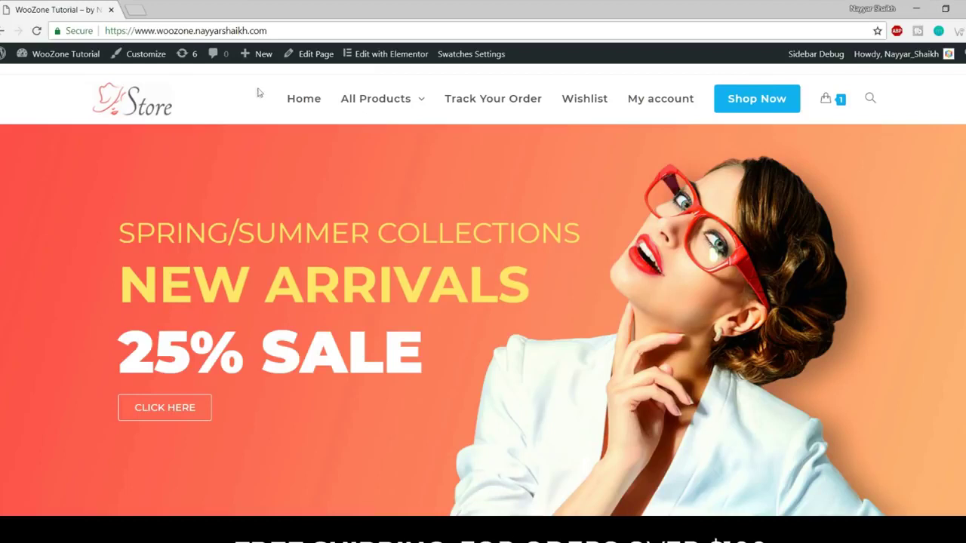
Open the WordPress admin Dashboard from the admin bar in a second tab and switch to it.
{"action": "mouse_move", "coordinate": [30, 54]}
{"action": "middle_click", "coordinate": [70, 76]}
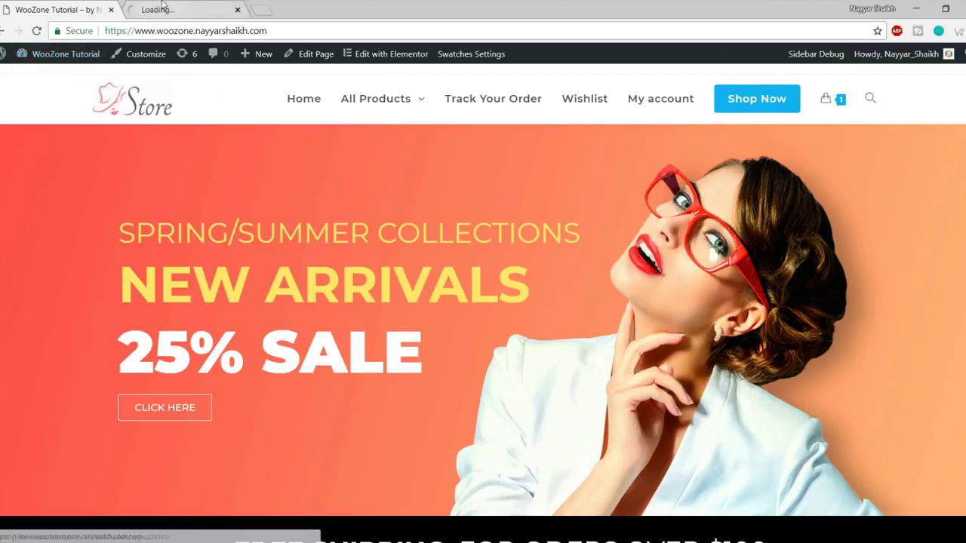
{"action": "left_click", "coordinate": [162, 6]}
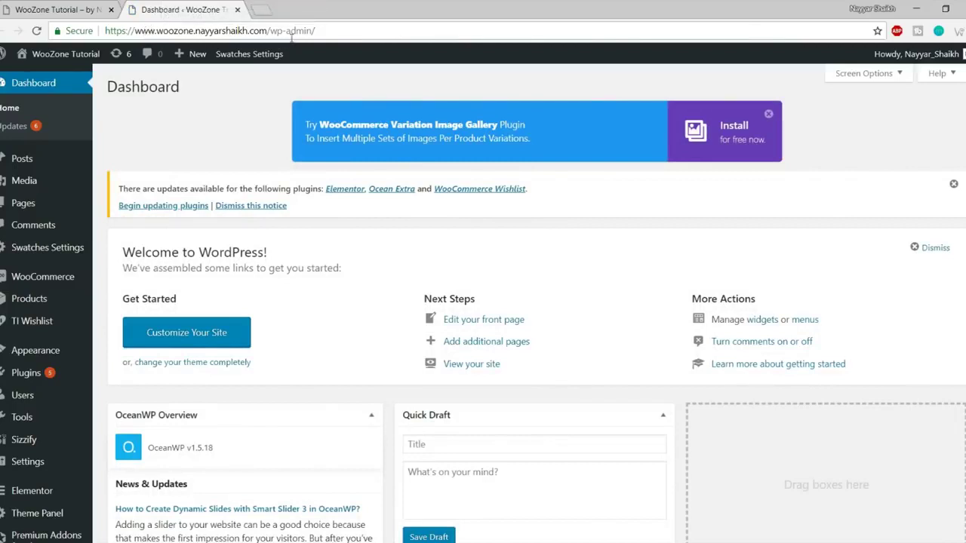
{"action": "left_click_drag", "start_coordinate": [317, 32], "coordinate": [83, 35]}
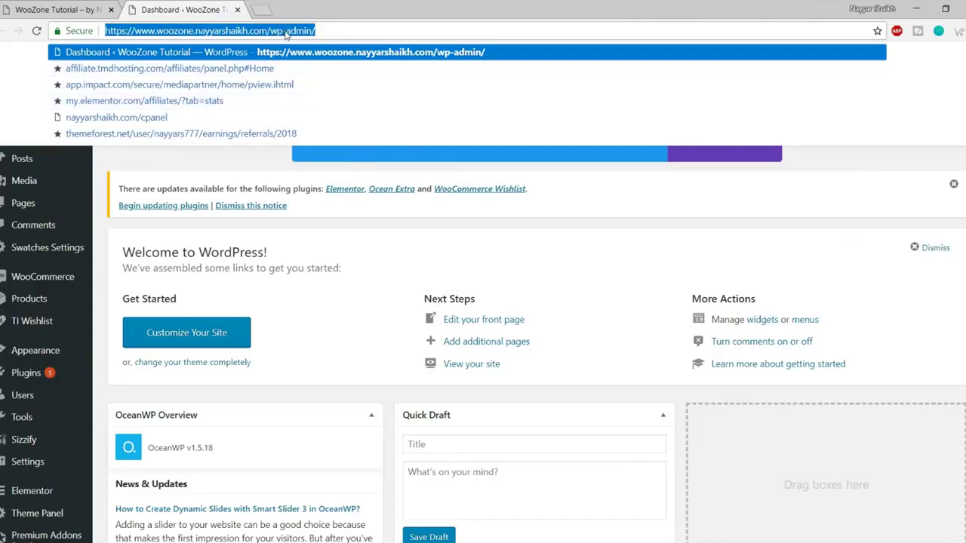
{"action": "left_click", "coordinate": [582, 216]}
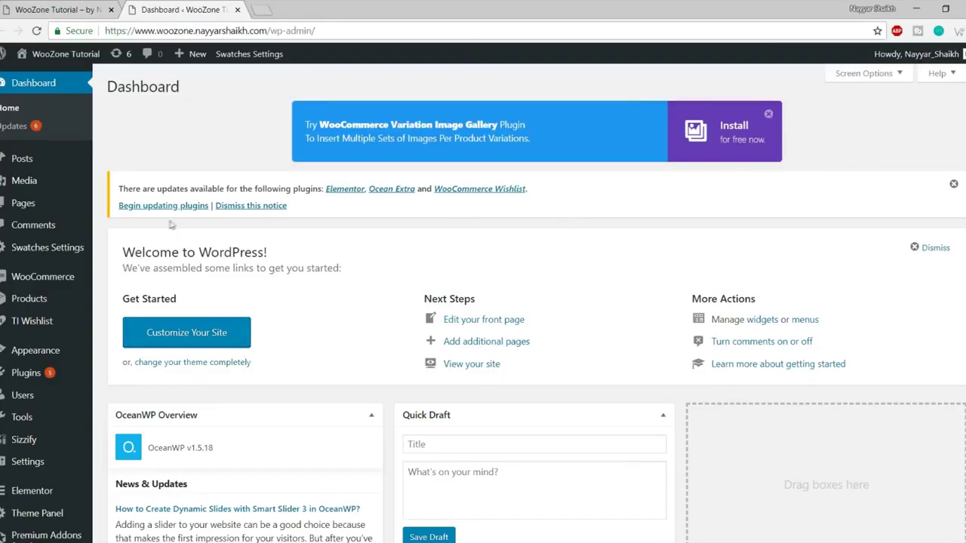
{"action": "scroll", "coordinate": [681, 211], "scroll_direction": "down", "scroll_amount": 3}
{"action": "scroll", "coordinate": [682, 211], "scroll_direction": "down", "scroll_amount": 5}
{"action": "scroll", "coordinate": [679, 215], "scroll_direction": "up", "scroll_amount": 10}
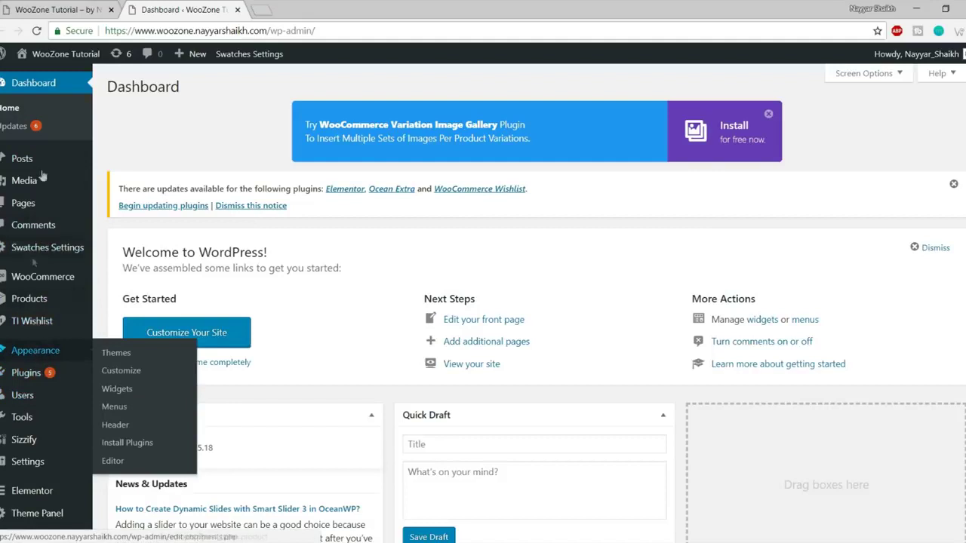
{"action": "mouse_move", "coordinate": [42, 353]}
Go to Appearance > Themes and start updating OceanWP with 'Update now'.
{"action": "left_click", "coordinate": [117, 352]}
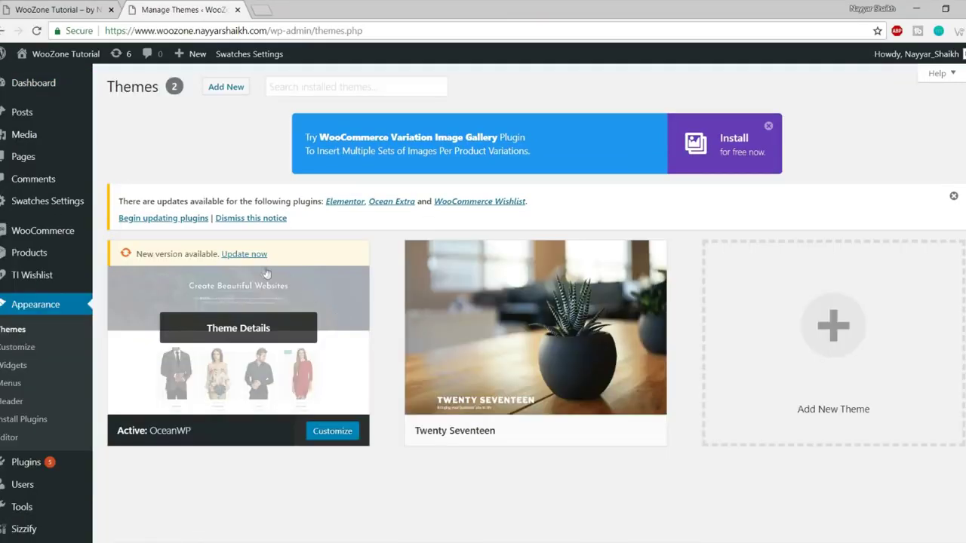
{"action": "left_click", "coordinate": [255, 257]}
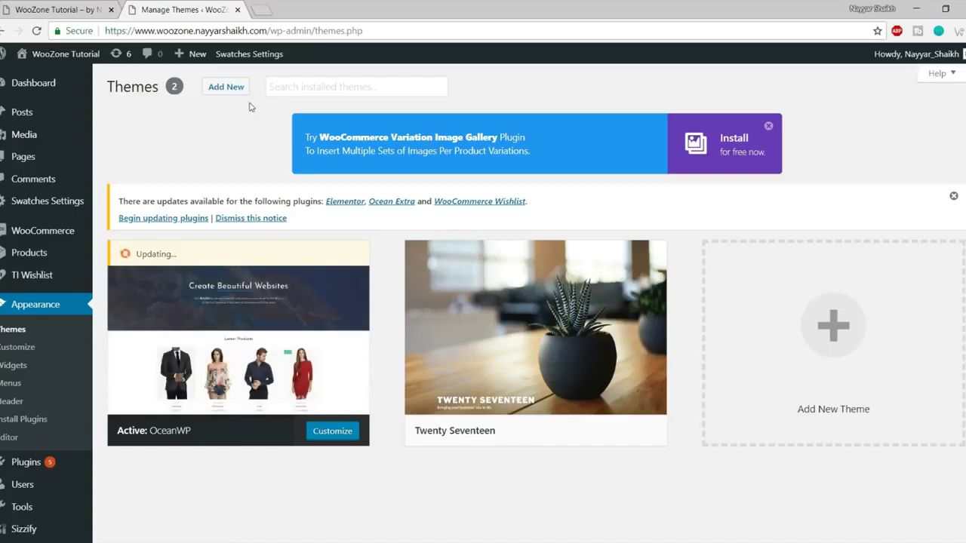
Open the Add Themes page and browse the featured themes grid.
{"action": "left_click", "coordinate": [214, 89]}
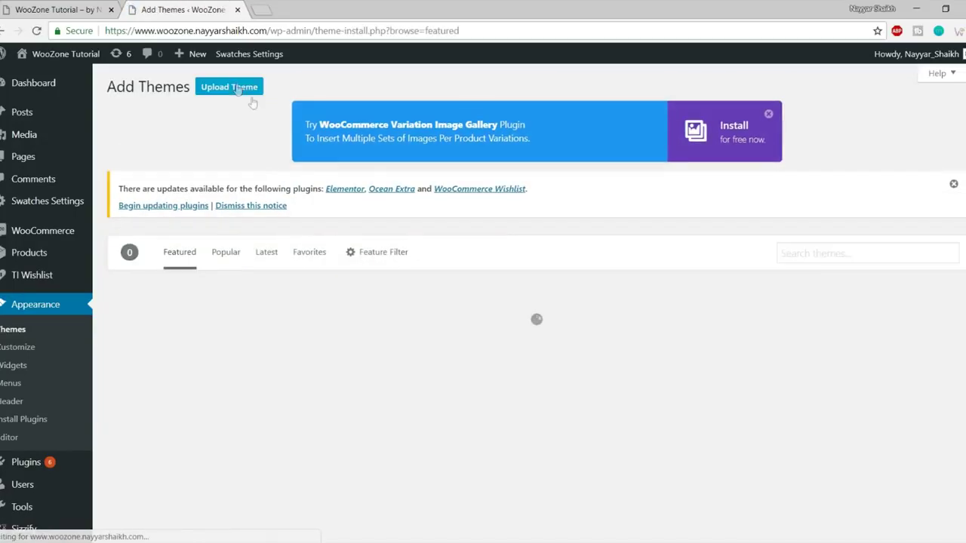
{"action": "scroll", "coordinate": [451, 313], "scroll_direction": "down", "scroll_amount": 2}
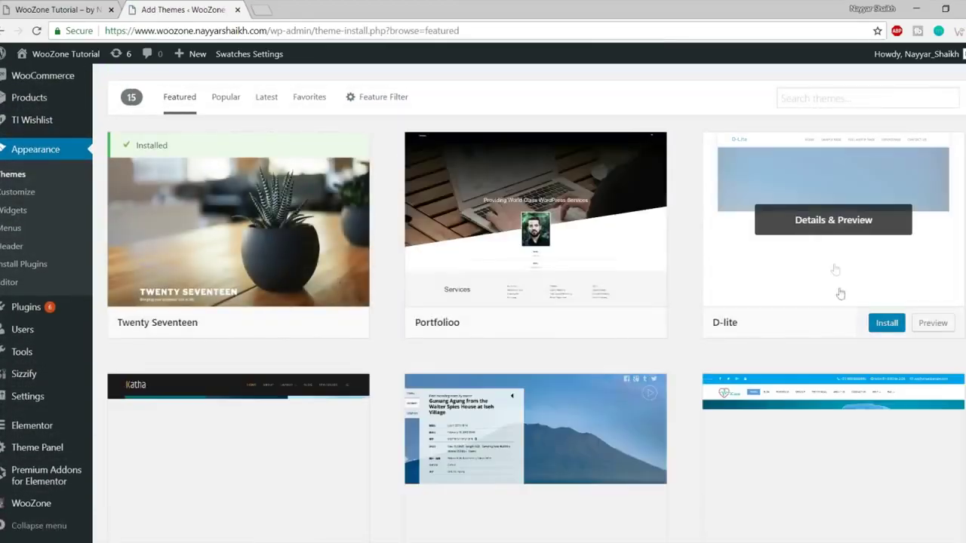
{"action": "scroll", "coordinate": [584, 305], "scroll_direction": "down", "scroll_amount": 9}
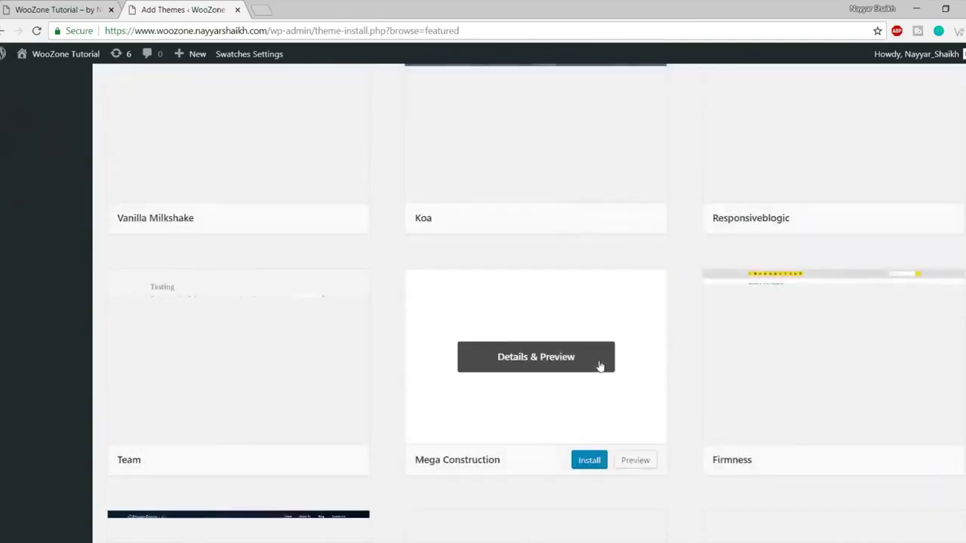
{"action": "scroll", "coordinate": [600, 366], "scroll_direction": "up", "scroll_amount": 11}
{"action": "scroll", "coordinate": [657, 269], "scroll_direction": "down", "scroll_amount": 8}
{"action": "scroll", "coordinate": [656, 351], "scroll_direction": "up", "scroll_amount": 8}
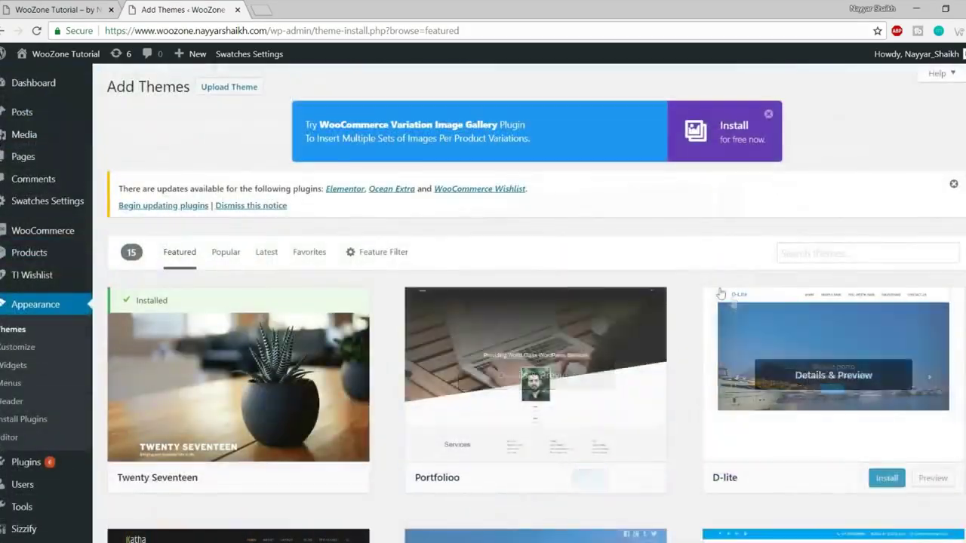
{"action": "scroll", "coordinate": [554, 342], "scroll_direction": "down", "scroll_amount": 5}
{"action": "scroll", "coordinate": [554, 342], "scroll_direction": "down", "scroll_amount": 6}
{"action": "scroll", "coordinate": [555, 371], "scroll_direction": "up", "scroll_amount": 10}
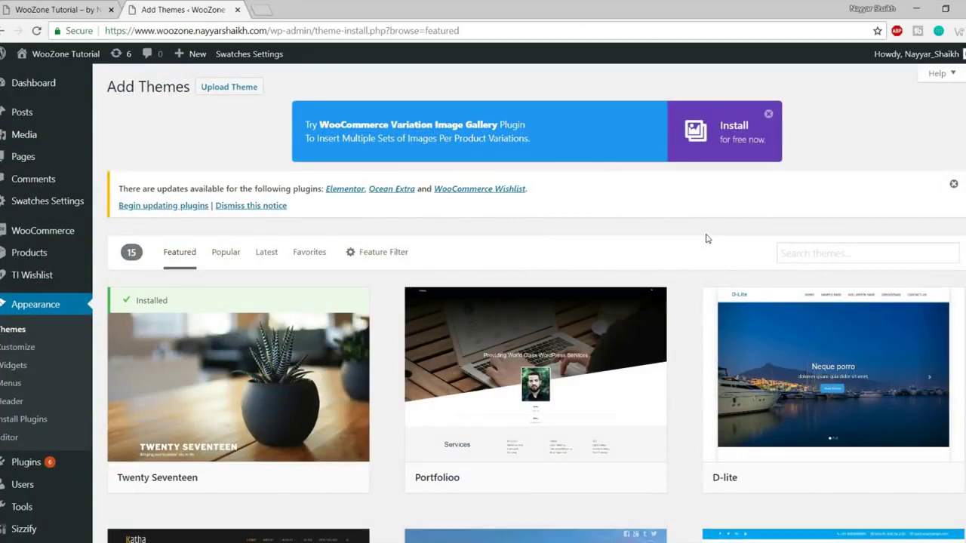
{"action": "scroll", "coordinate": [535, 270], "scroll_direction": "down", "scroll_amount": 1}
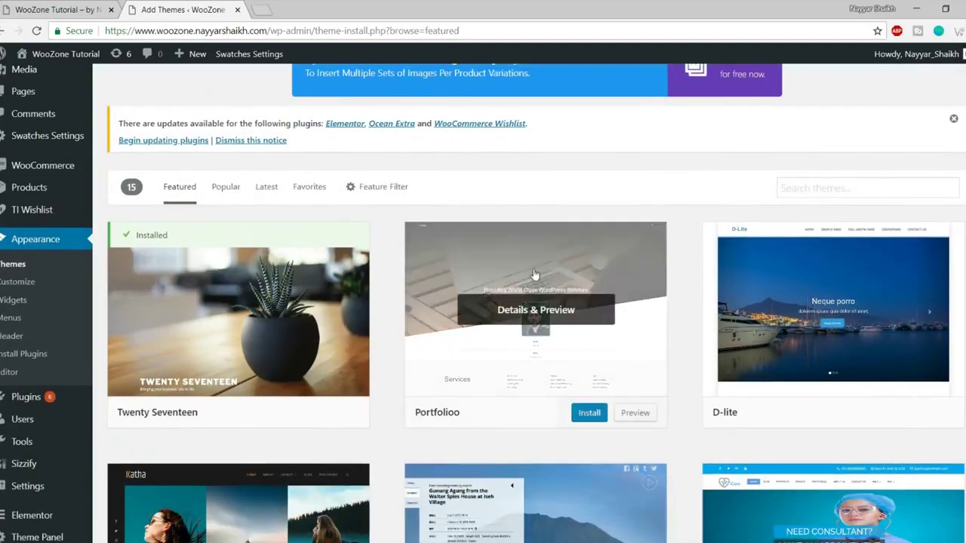
Search the theme directory for 'oceanwp'.
{"action": "left_click", "coordinate": [812, 190]}
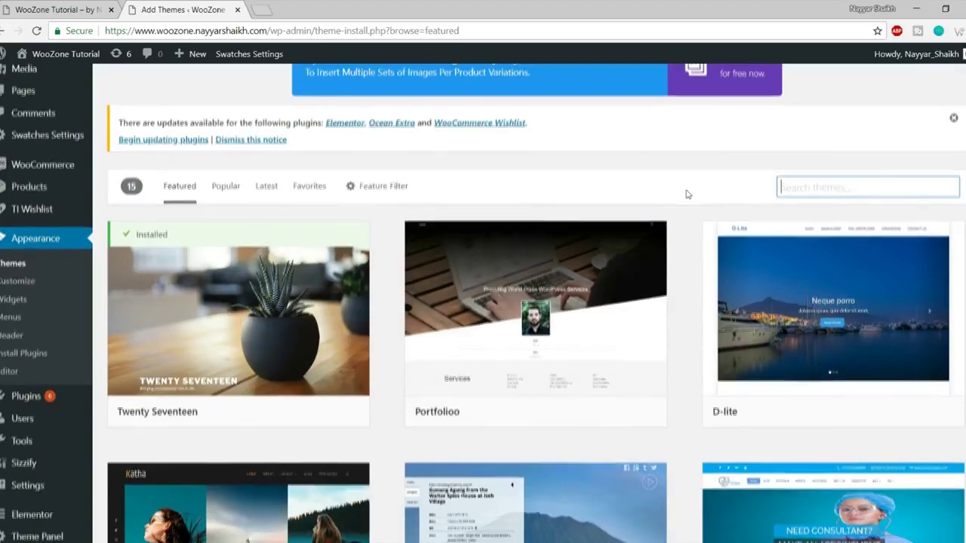
{"action": "scroll", "coordinate": [702, 190], "scroll_direction": "down", "scroll_amount": 1}
{"action": "type", "text": "oceanwp"}
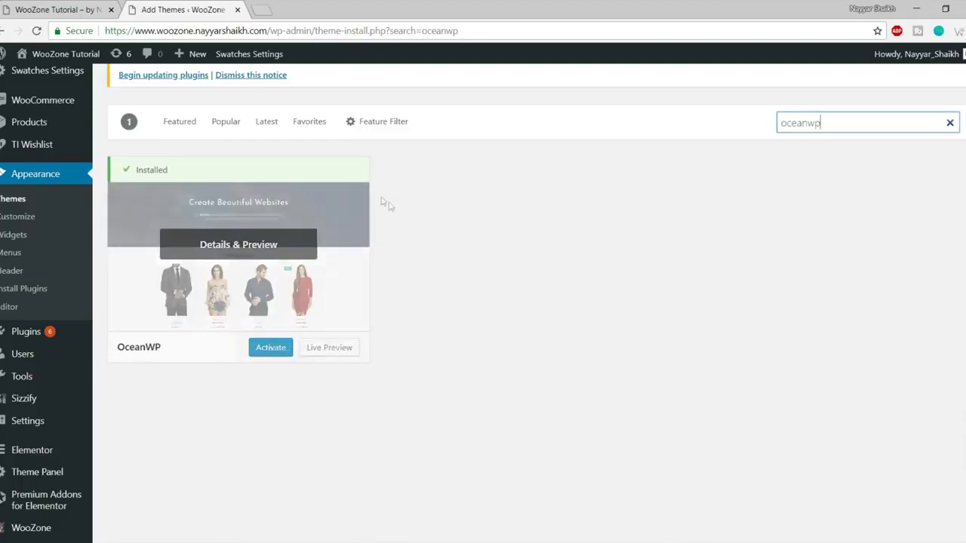
Activate the OceanWP theme from the 'oceanwp' search results.
{"action": "mouse_move", "coordinate": [169, 235]}
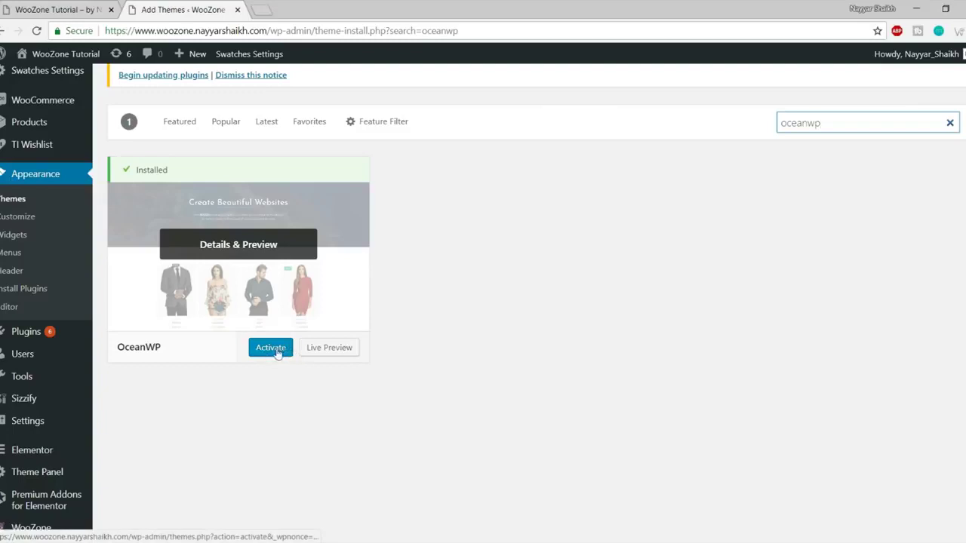
{"action": "left_click", "coordinate": [21, 200]}
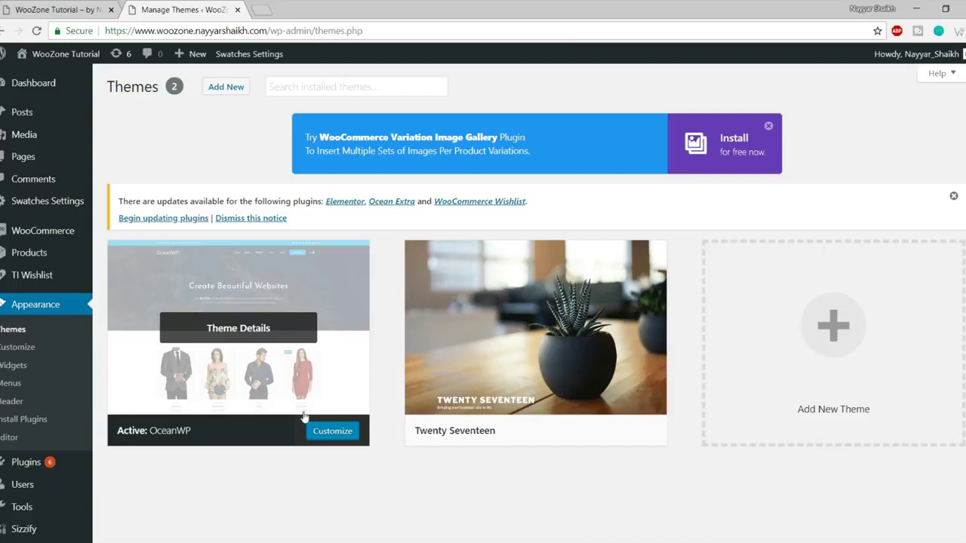
Create a new page titled 'Sample' and publish it.
{"action": "mouse_move", "coordinate": [23, 156]}
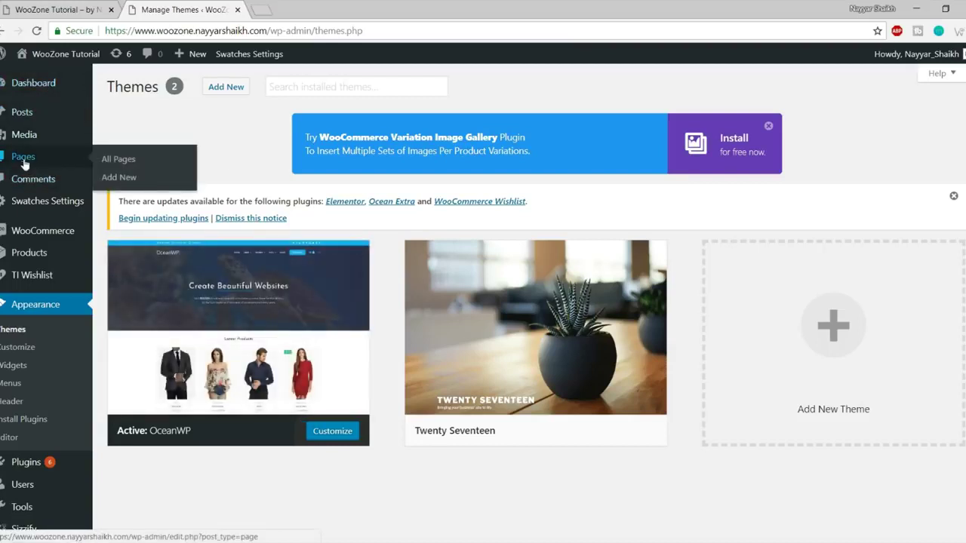
{"action": "left_click", "coordinate": [118, 178]}
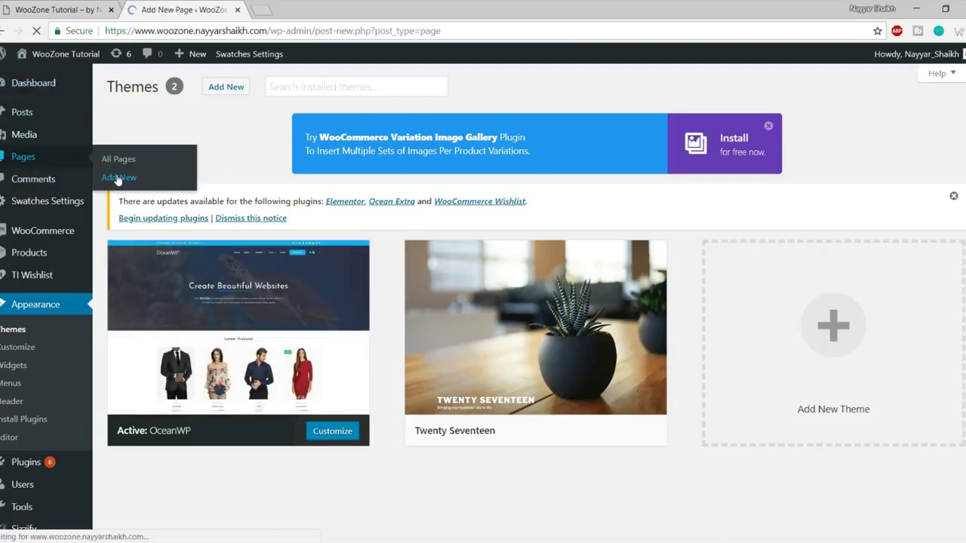
{"action": "type", "text": "Sample"}
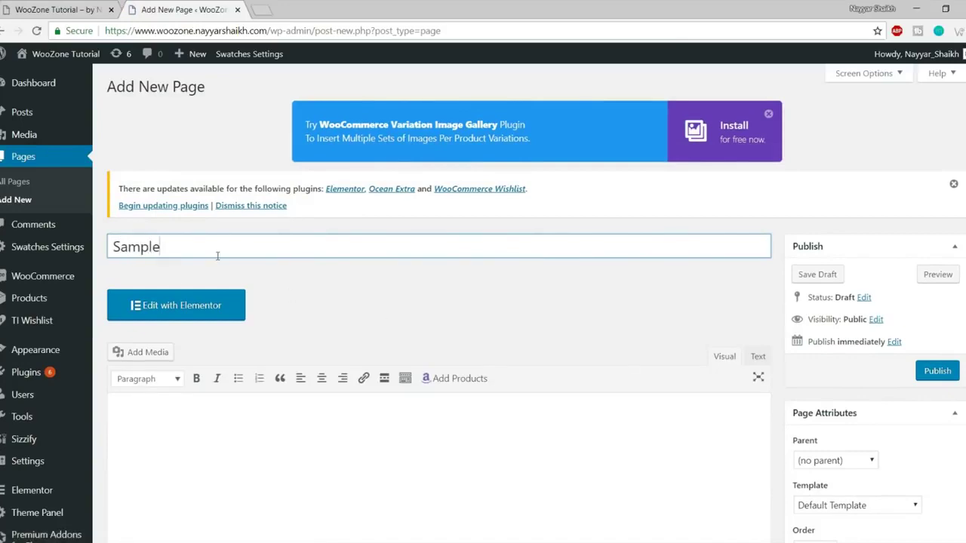
{"action": "double_click", "coordinate": [193, 257]}
{"action": "scroll", "coordinate": [606, 287], "scroll_direction": "down", "scroll_amount": 2}
{"action": "left_click", "coordinate": [945, 242]}
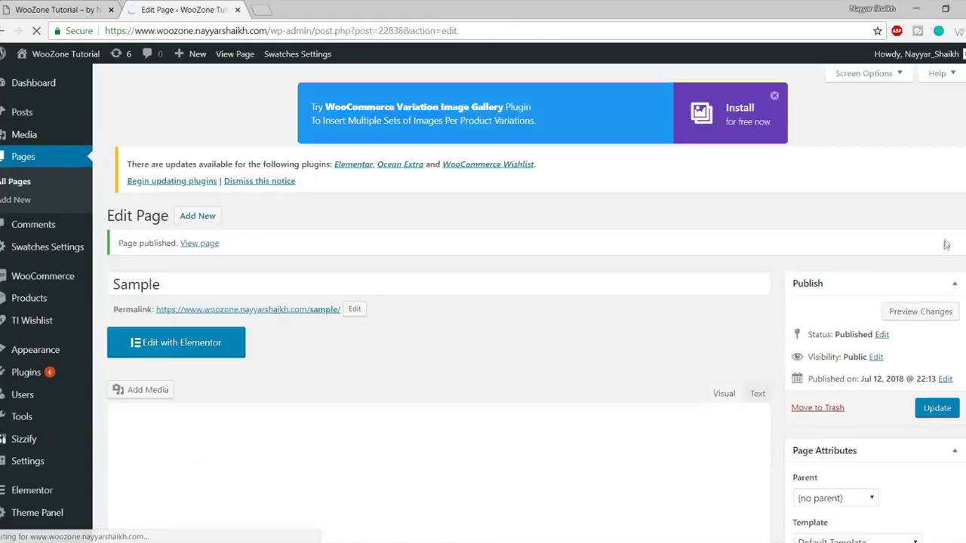
Open the published Sample page's View page link in a new tab.
{"action": "right_click", "coordinate": [199, 240]}
{"action": "left_click", "coordinate": [241, 250]}
{"action": "left_click", "coordinate": [272, 7]}
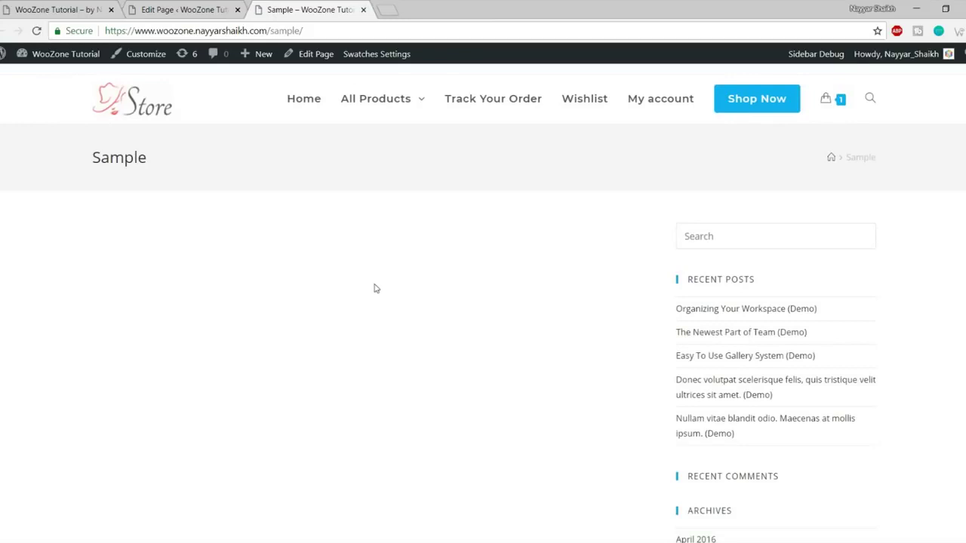
Scroll through the live Sample page, inspecting its title banner and widget sidebar.
{"action": "scroll", "coordinate": [503, 318], "scroll_direction": "down", "scroll_amount": 10}
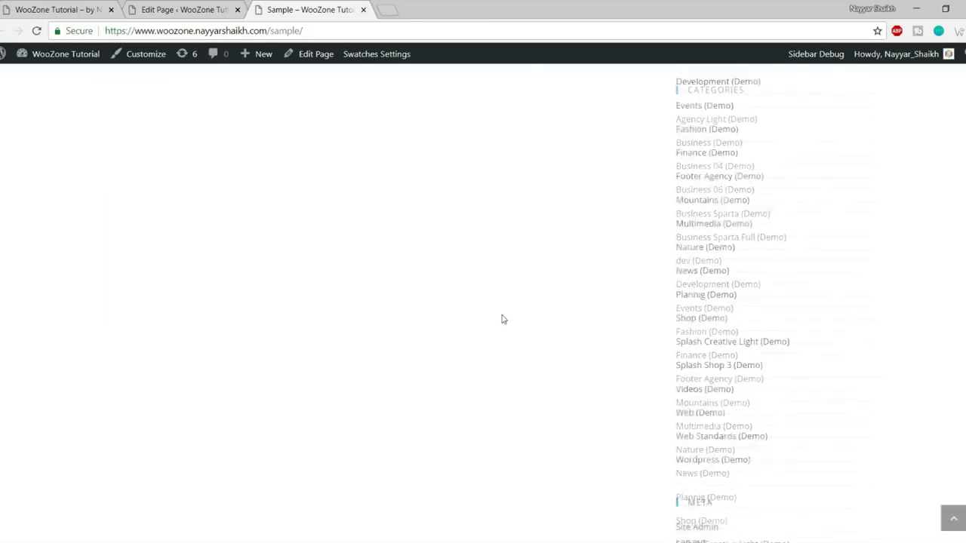
{"action": "scroll", "coordinate": [503, 366], "scroll_direction": "up", "scroll_amount": 10}
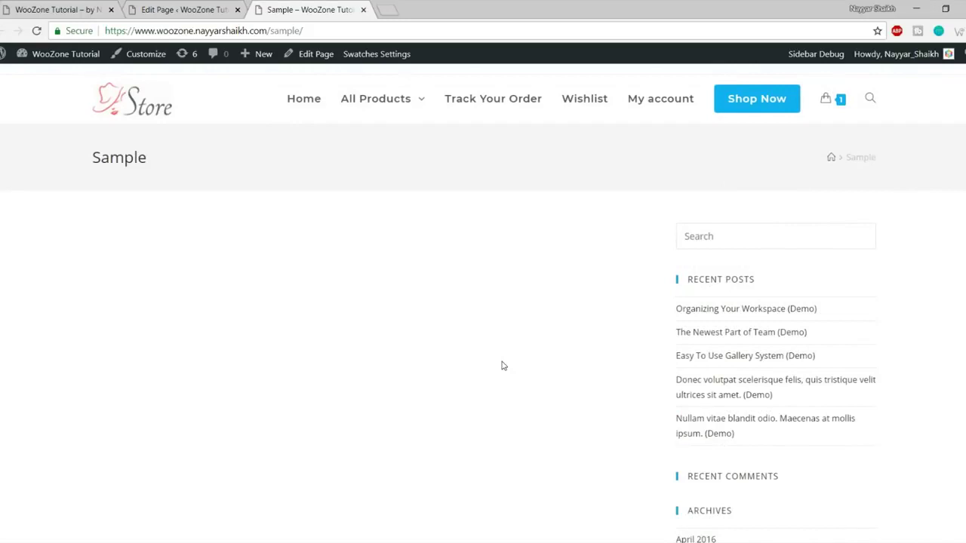
{"action": "scroll", "coordinate": [503, 366], "scroll_direction": "down", "scroll_amount": 3}
{"action": "scroll", "coordinate": [503, 366], "scroll_direction": "up", "scroll_amount": 3}
{"action": "left_click_drag", "start_coordinate": [82, 158], "coordinate": [227, 162]}
{"action": "left_click", "coordinate": [836, 166]}
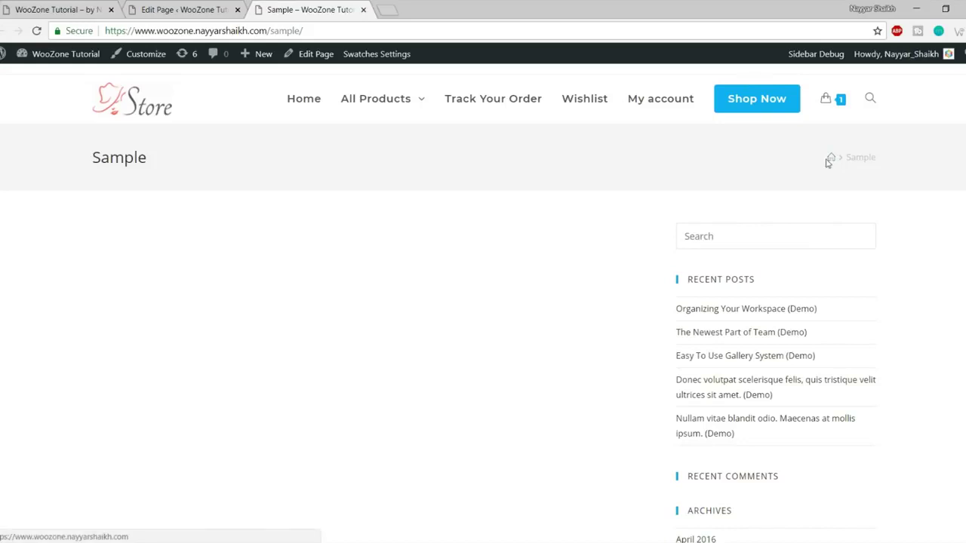
{"action": "scroll", "coordinate": [830, 189], "scroll_direction": "down", "scroll_amount": 2}
{"action": "scroll", "coordinate": [713, 169], "scroll_direction": "up", "scroll_amount": 2}
{"action": "scroll", "coordinate": [785, 274], "scroll_direction": "down", "scroll_amount": 20}
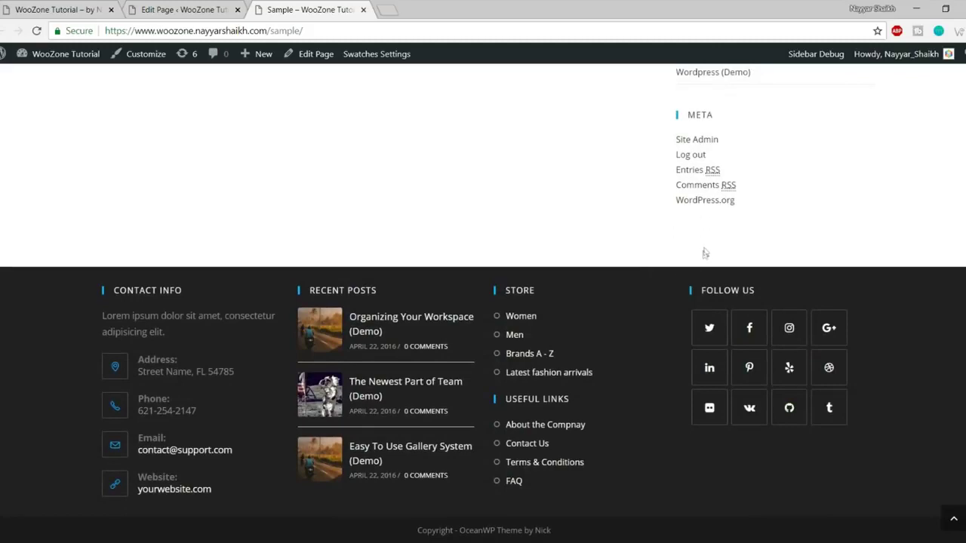
{"action": "scroll", "coordinate": [726, 325], "scroll_direction": "up", "scroll_amount": 20}
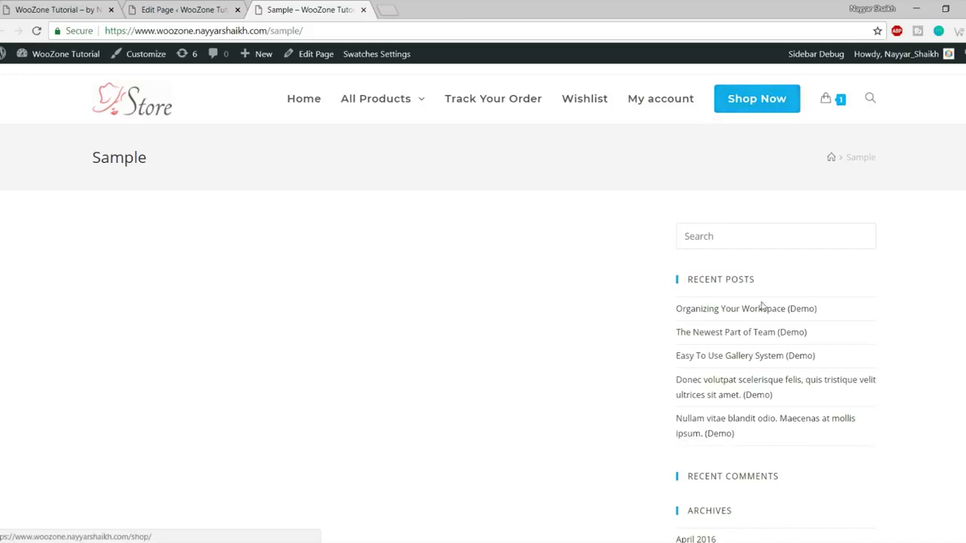
Compare with the store homepage, recheck the Sample page, then return to the Edit Page tab.
{"action": "left_click", "coordinate": [95, 8]}
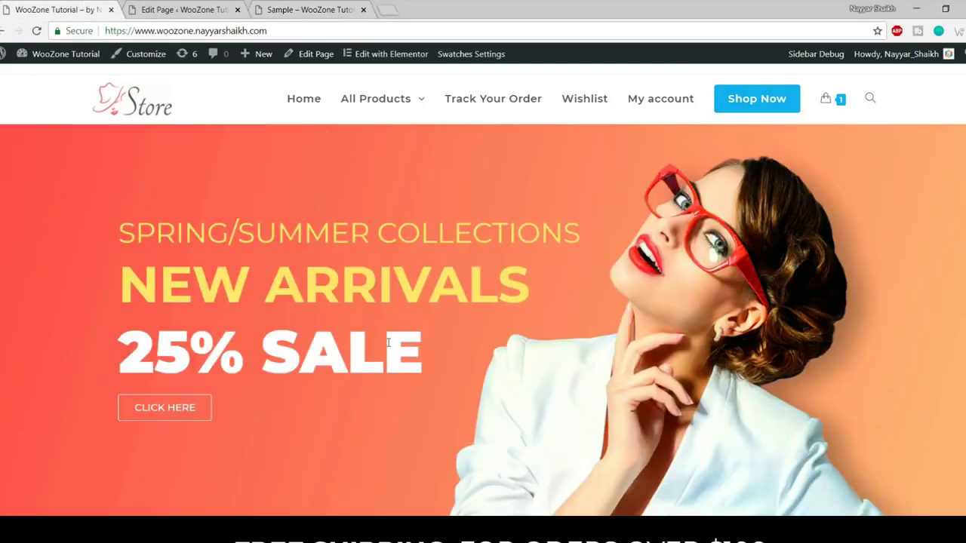
{"action": "scroll", "coordinate": [389, 343], "scroll_direction": "down", "scroll_amount": 10}
{"action": "scroll", "coordinate": [428, 424], "scroll_direction": "up", "scroll_amount": 10}
{"action": "key", "text": "ctrl+shift+Tab"}
{"action": "scroll", "coordinate": [710, 332], "scroll_direction": "down", "scroll_amount": 9}
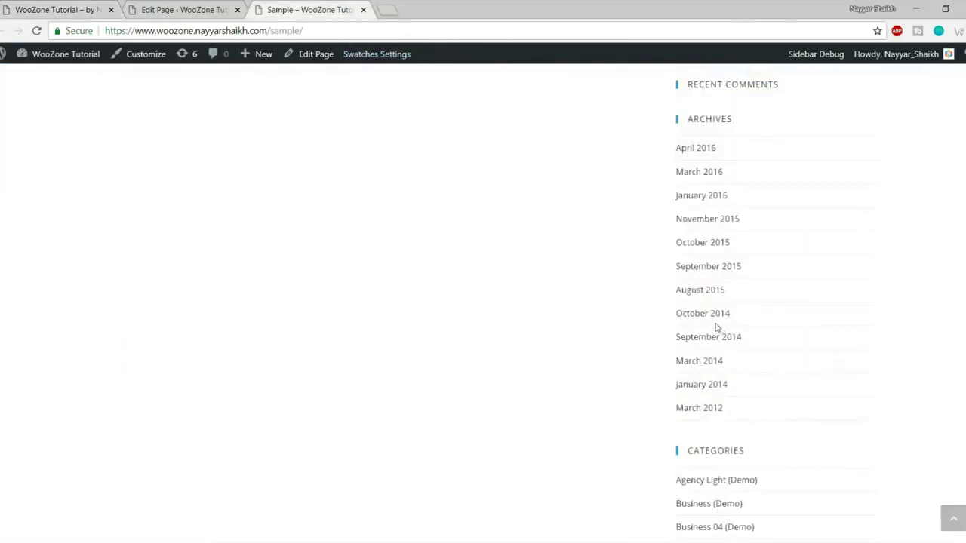
{"action": "scroll", "coordinate": [736, 337], "scroll_direction": "down", "scroll_amount": 5}
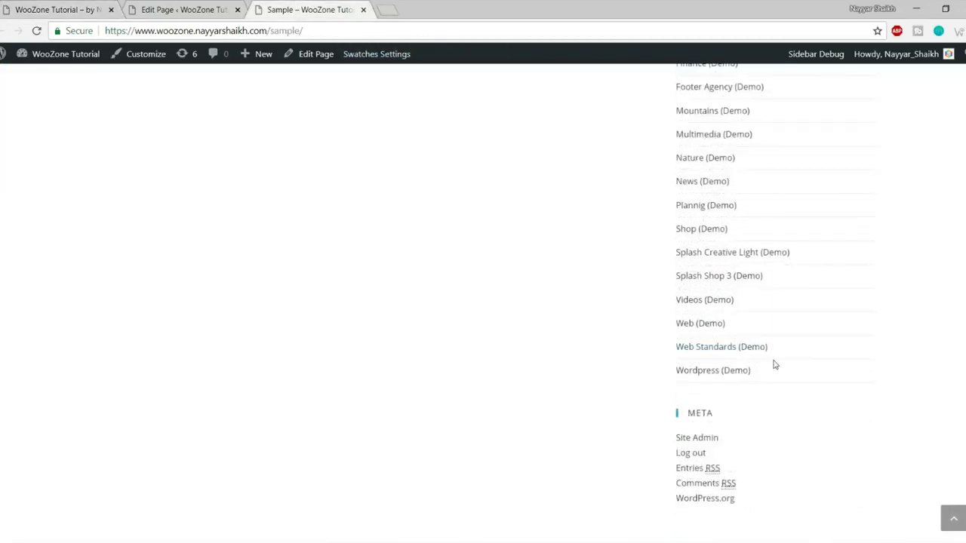
{"action": "scroll", "coordinate": [780, 375], "scroll_direction": "up", "scroll_amount": 14}
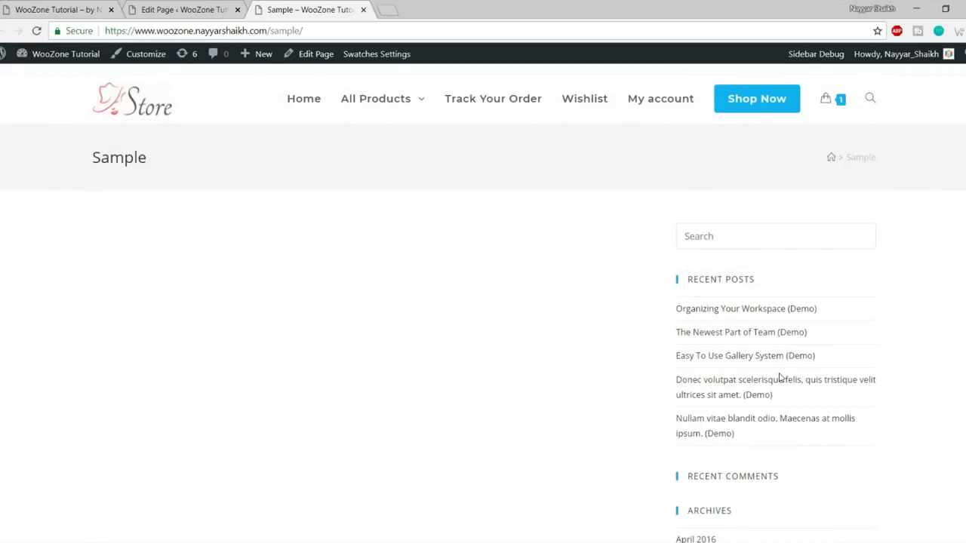
{"action": "scroll", "coordinate": [765, 339], "scroll_direction": "down", "scroll_amount": 5}
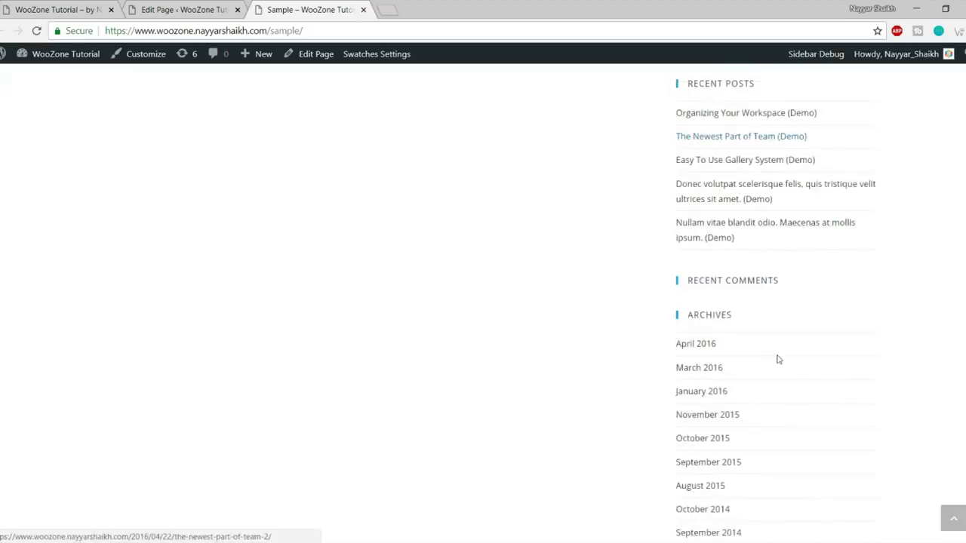
{"action": "scroll", "coordinate": [796, 402], "scroll_direction": "up", "scroll_amount": 5}
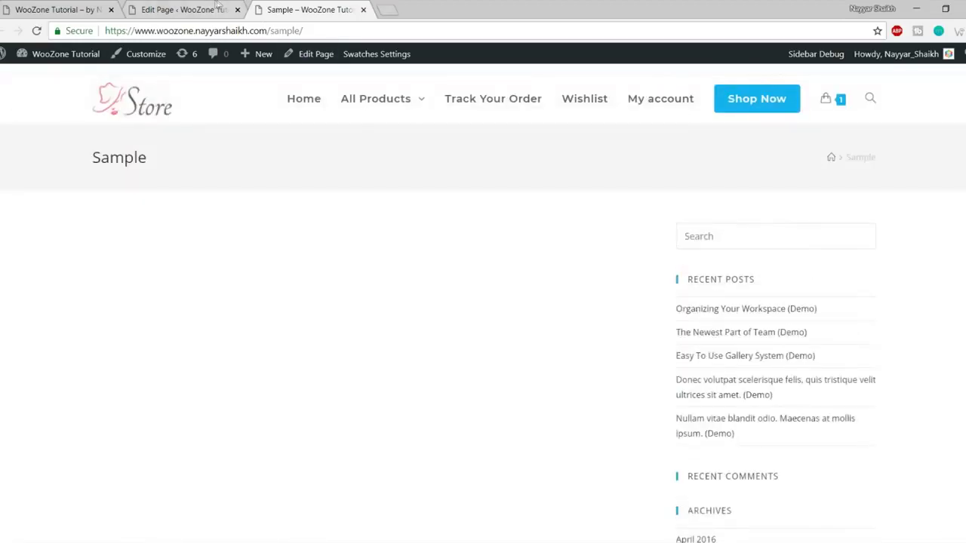
{"action": "left_click", "coordinate": [184, 9]}
Set the OceanWP Main Content Layout to 100% Full Width.
{"action": "scroll", "coordinate": [668, 324], "scroll_direction": "down", "scroll_amount": 1}
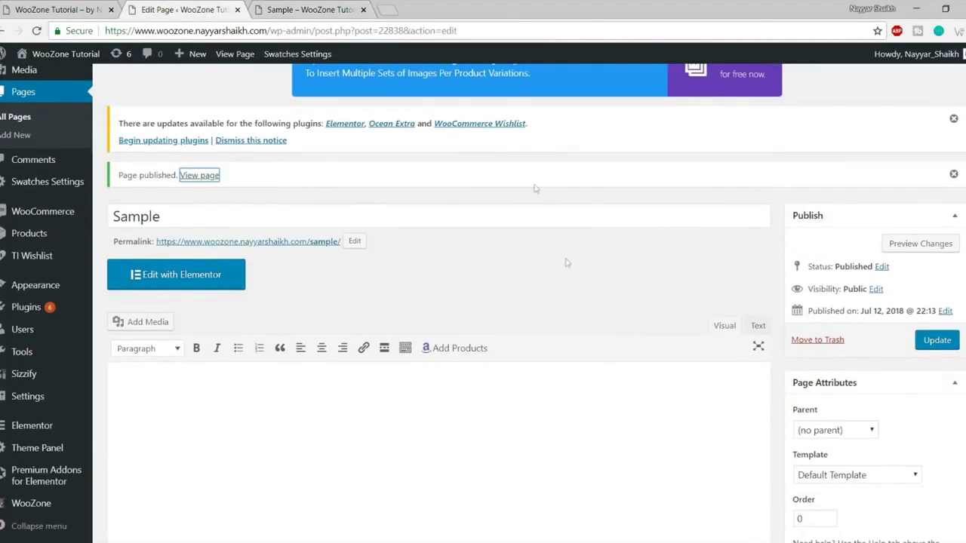
{"action": "scroll", "coordinate": [642, 293], "scroll_direction": "down", "scroll_amount": 5}
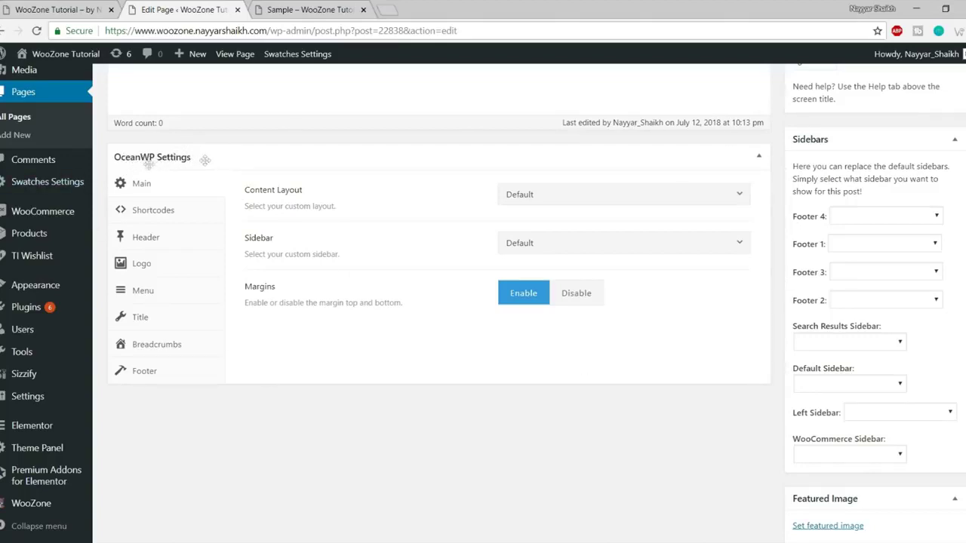
{"action": "scroll", "coordinate": [422, 264], "scroll_direction": "up", "scroll_amount": 5}
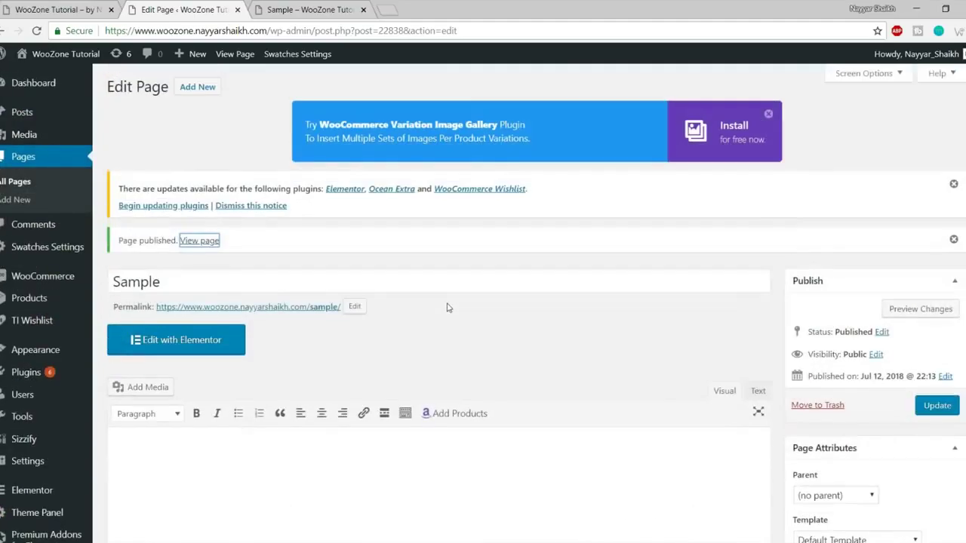
{"action": "scroll", "coordinate": [370, 205], "scroll_direction": "down", "scroll_amount": 6}
{"action": "scroll", "coordinate": [372, 199], "scroll_direction": "up", "scroll_amount": 5}
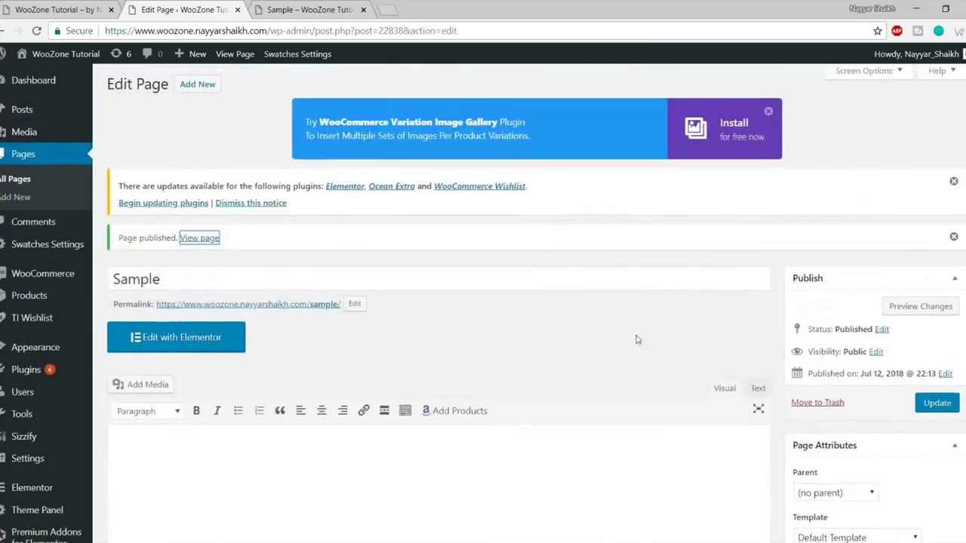
{"action": "scroll", "coordinate": [636, 338], "scroll_direction": "down", "scroll_amount": 6}
{"action": "scroll", "coordinate": [166, 241], "scroll_direction": "up", "scroll_amount": 2}
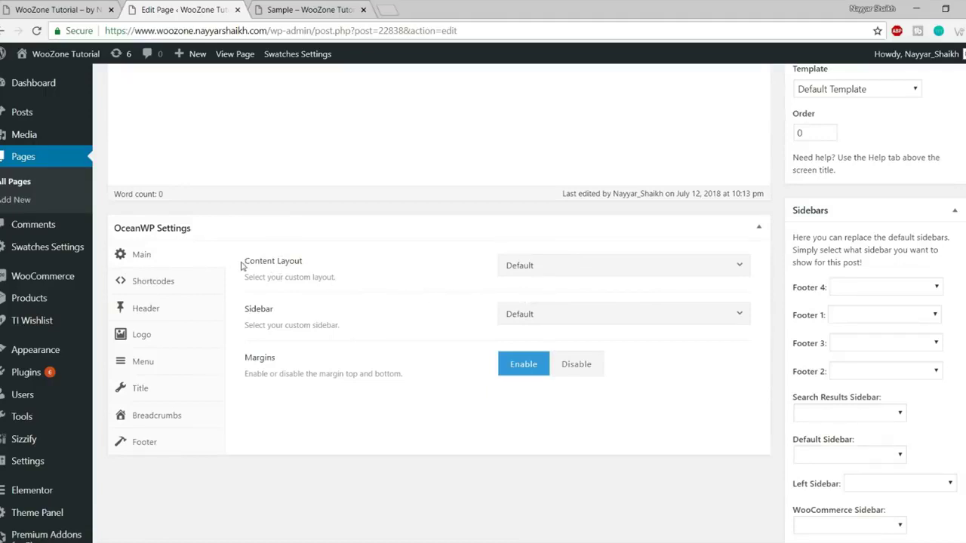
{"action": "left_click_drag", "start_coordinate": [246, 261], "coordinate": [363, 263]}
{"action": "left_click", "coordinate": [578, 267]}
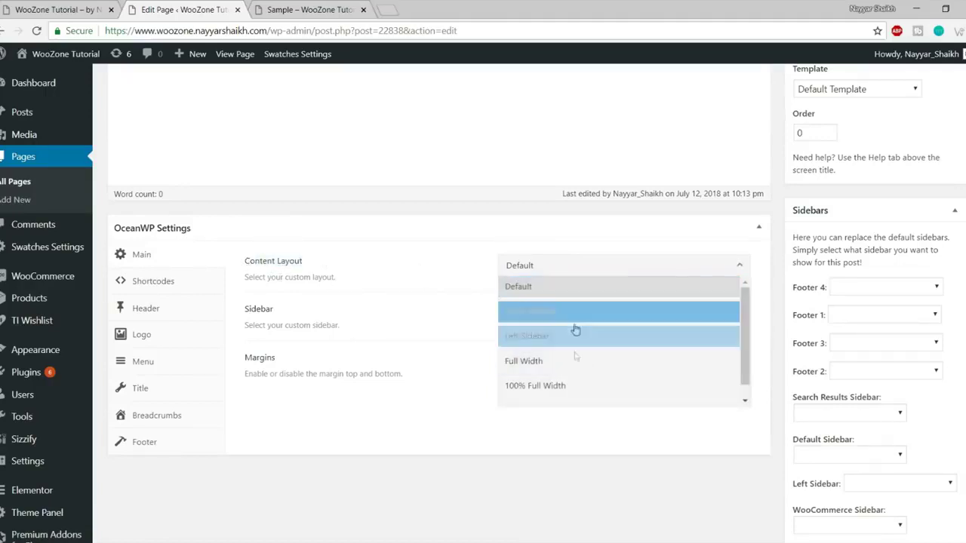
{"action": "scroll", "coordinate": [578, 334], "scroll_direction": "down", "scroll_amount": 1}
{"action": "scroll", "coordinate": [565, 379], "scroll_direction": "up", "scroll_amount": 1}
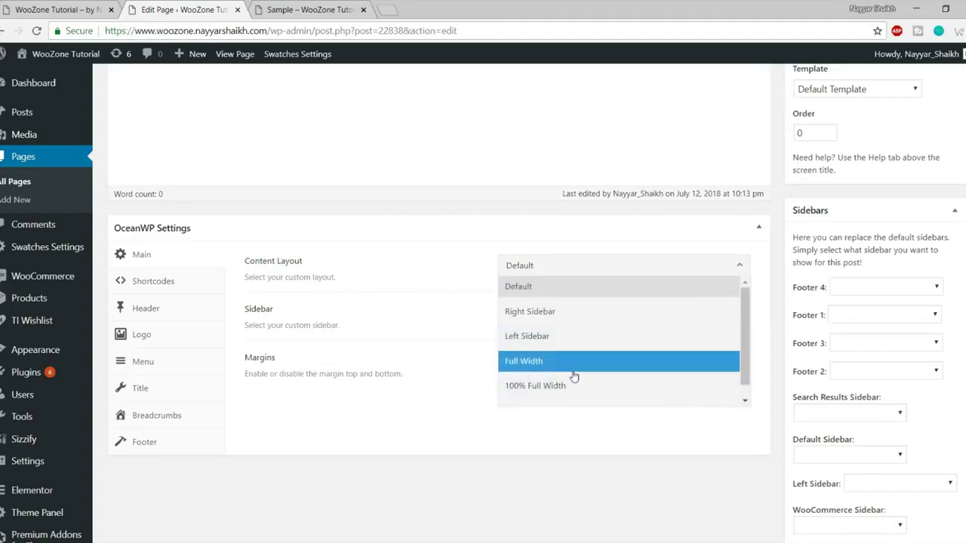
{"action": "left_click", "coordinate": [570, 362]}
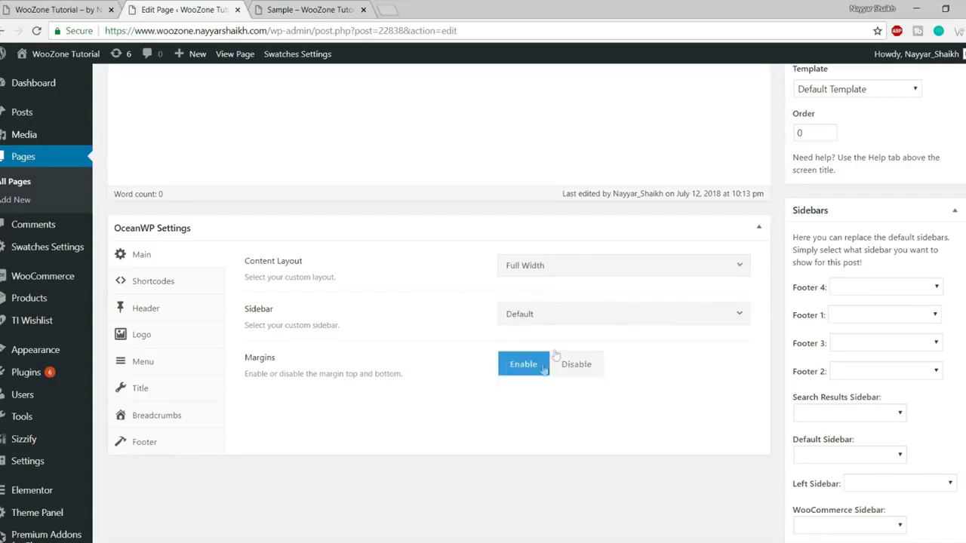
{"action": "left_click", "coordinate": [571, 266]}
{"action": "left_click", "coordinate": [563, 386]}
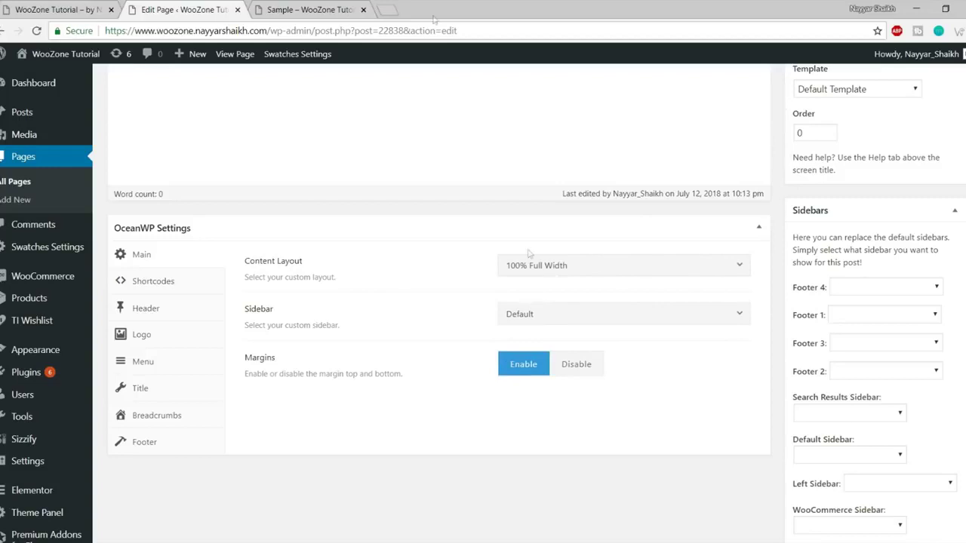
Preview the live Sample page, then click Update to save the page.
{"action": "left_click", "coordinate": [330, 6]}
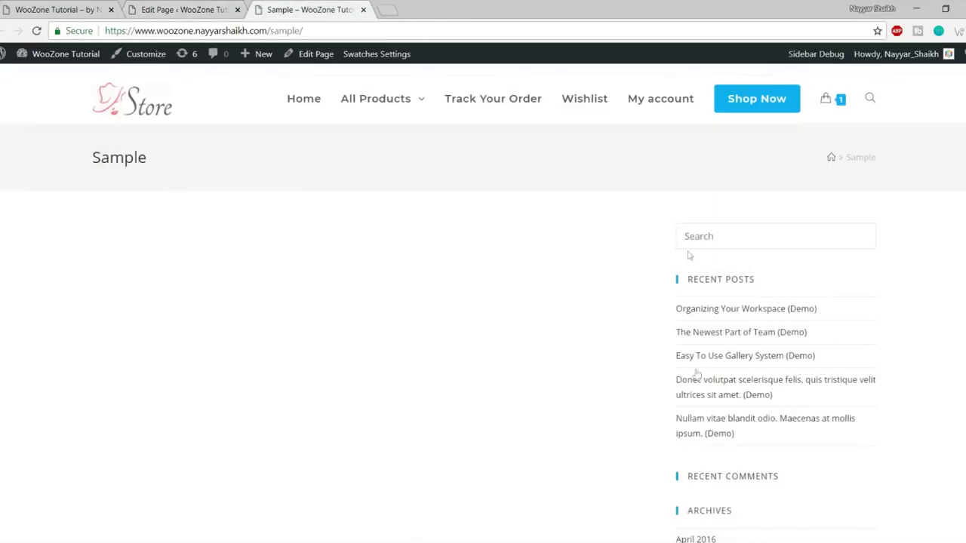
{"action": "scroll", "coordinate": [781, 317], "scroll_direction": "down", "scroll_amount": 4}
{"action": "scroll", "coordinate": [778, 371], "scroll_direction": "up", "scroll_amount": 4}
{"action": "scroll", "coordinate": [838, 362], "scroll_direction": "down", "scroll_amount": 5}
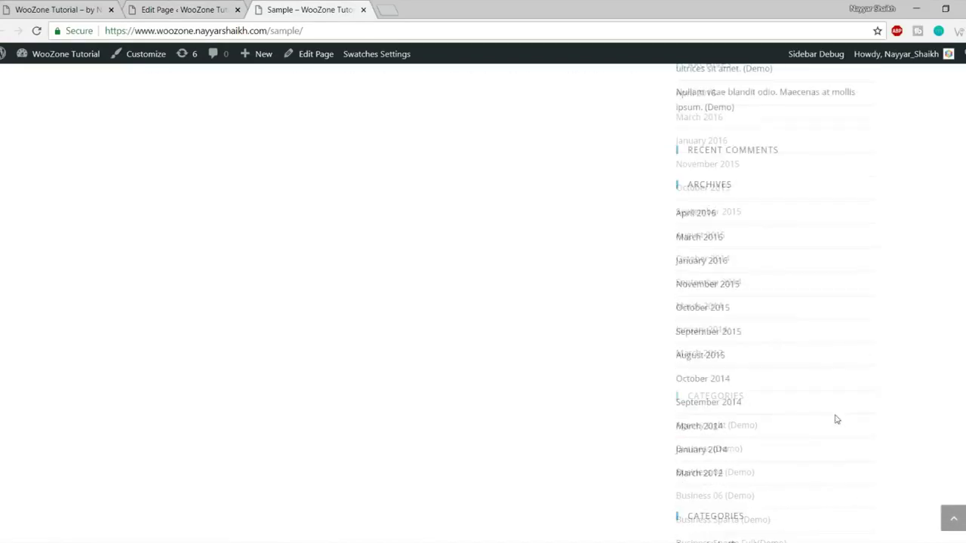
{"action": "scroll", "coordinate": [838, 423], "scroll_direction": "up", "scroll_amount": 5}
{"action": "left_click", "coordinate": [185, 9]}
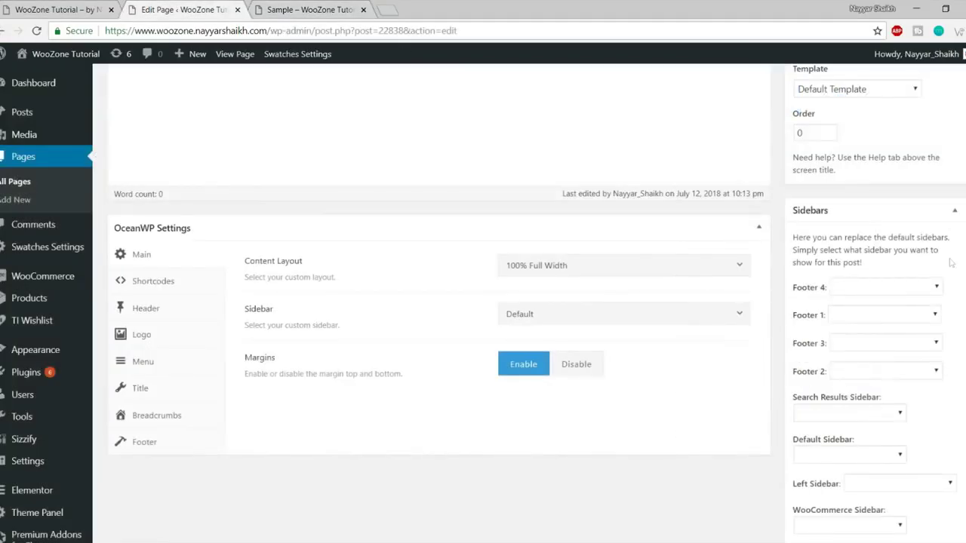
{"action": "scroll", "coordinate": [437, 302], "scroll_direction": "up", "scroll_amount": 10}
{"action": "scroll", "coordinate": [961, 358], "scroll_direction": "up", "scroll_amount": 2}
{"action": "left_click", "coordinate": [940, 407]}
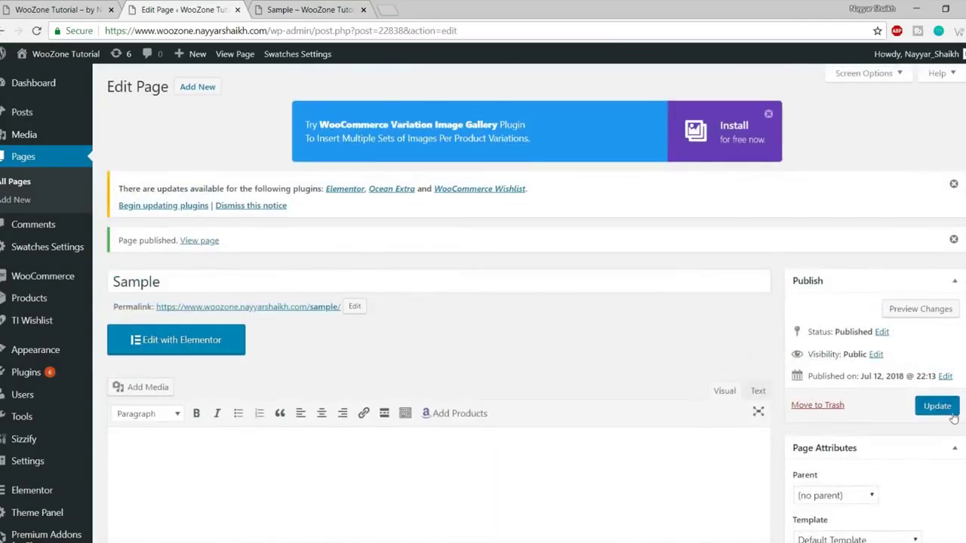
Reload the live Sample page to confirm the sidebar is gone, glance at the homepage, return to the editor.
{"action": "left_click", "coordinate": [278, 8]}
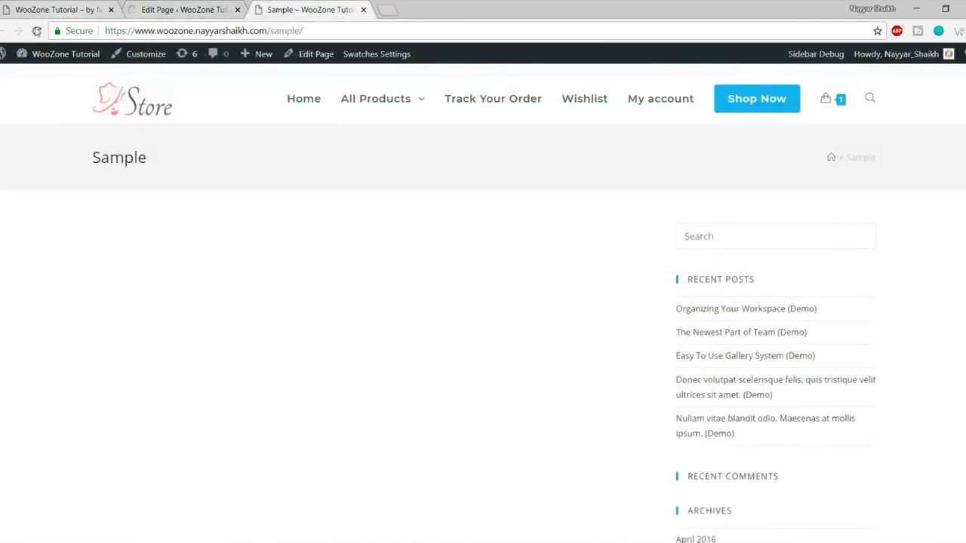
{"action": "left_click", "coordinate": [36, 31]}
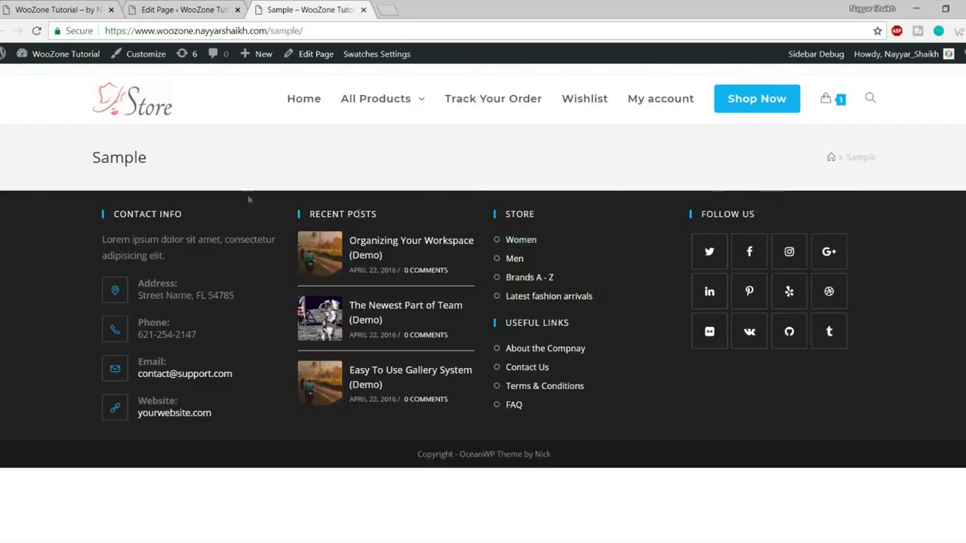
{"action": "left_click_drag", "start_coordinate": [72, 163], "coordinate": [890, 165]}
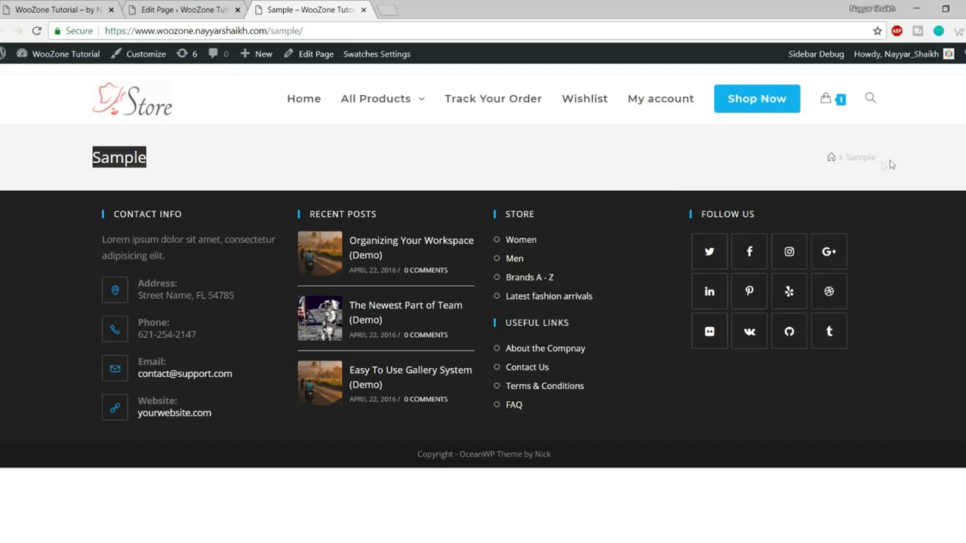
{"action": "left_click", "coordinate": [369, 160]}
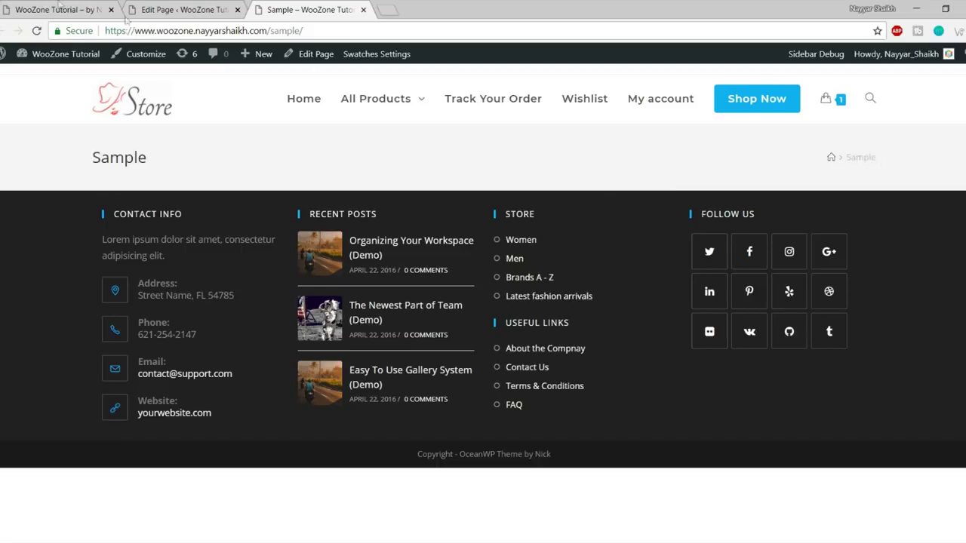
{"action": "left_click", "coordinate": [57, 9]}
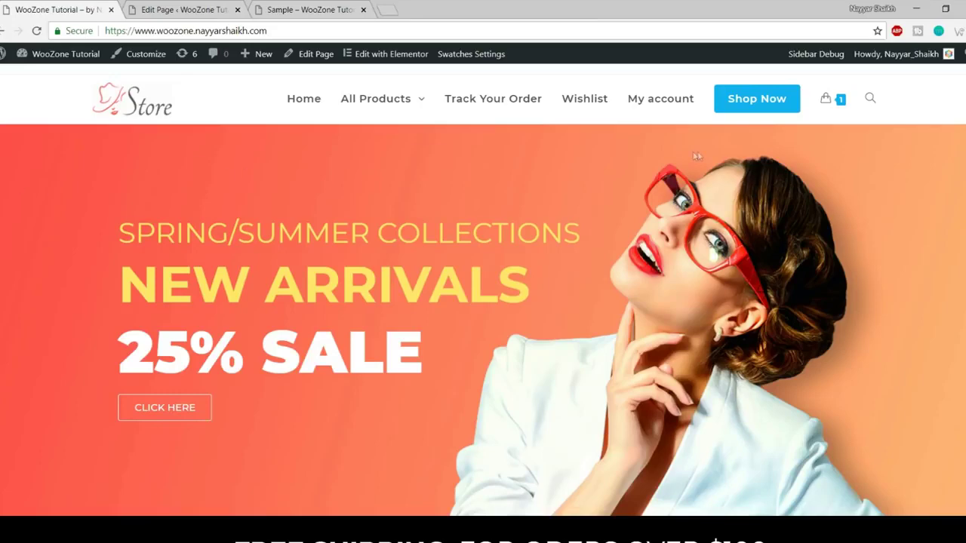
{"action": "left_click", "coordinate": [200, 9]}
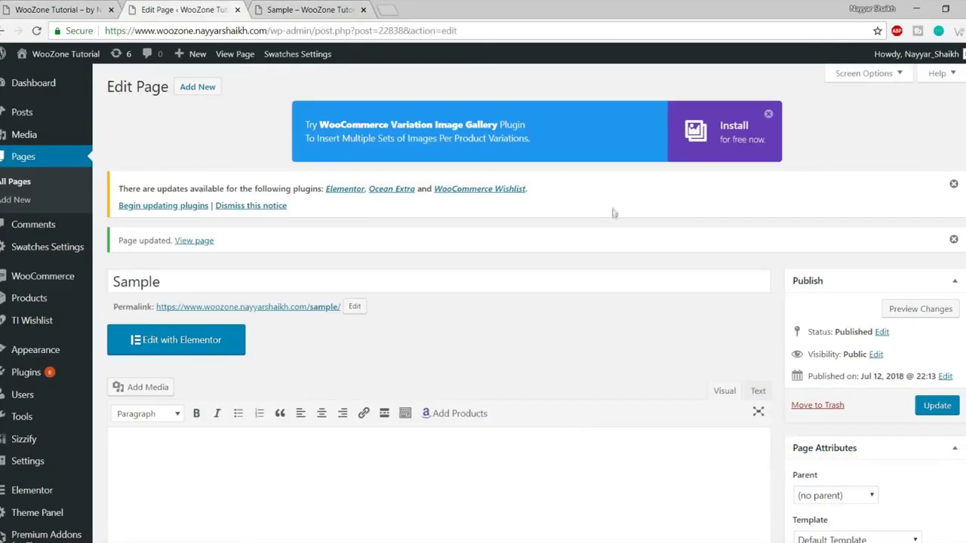
Set Display Page Title to Disable in OceanWP's Title settings and update the page.
{"action": "scroll", "coordinate": [612, 211], "scroll_direction": "down", "scroll_amount": 8}
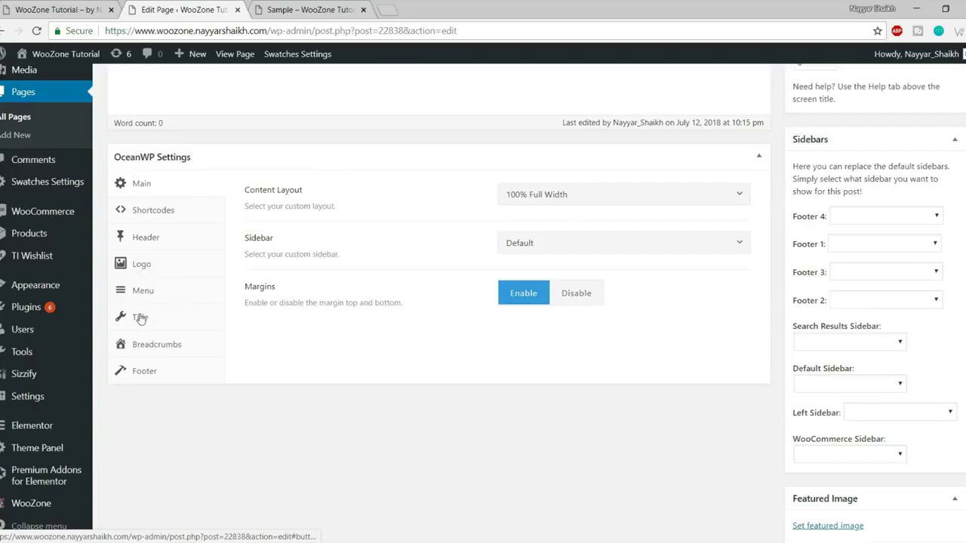
{"action": "left_click", "coordinate": [140, 318]}
{"action": "left_click", "coordinate": [649, 203]}
{"action": "scroll", "coordinate": [656, 439], "scroll_direction": "up", "scroll_amount": 4}
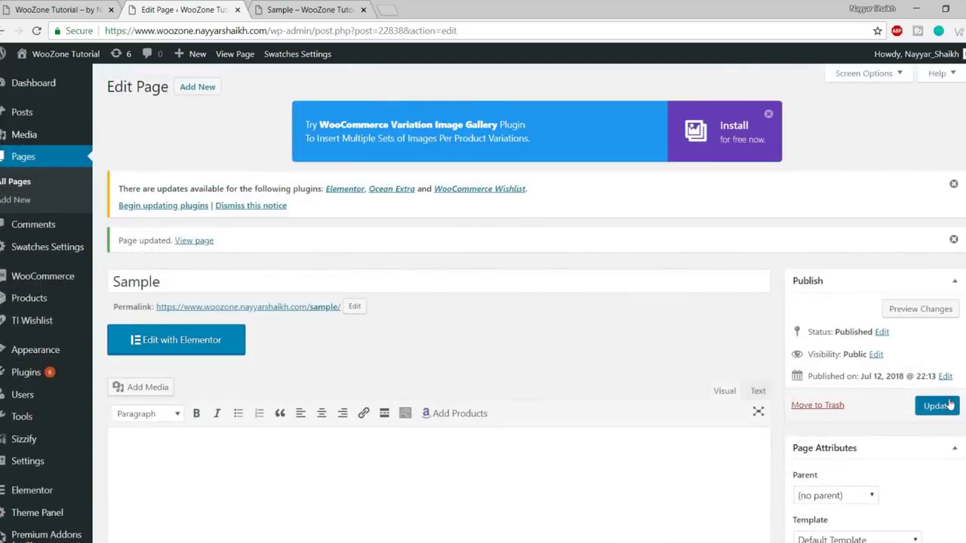
{"action": "left_click", "coordinate": [936, 406]}
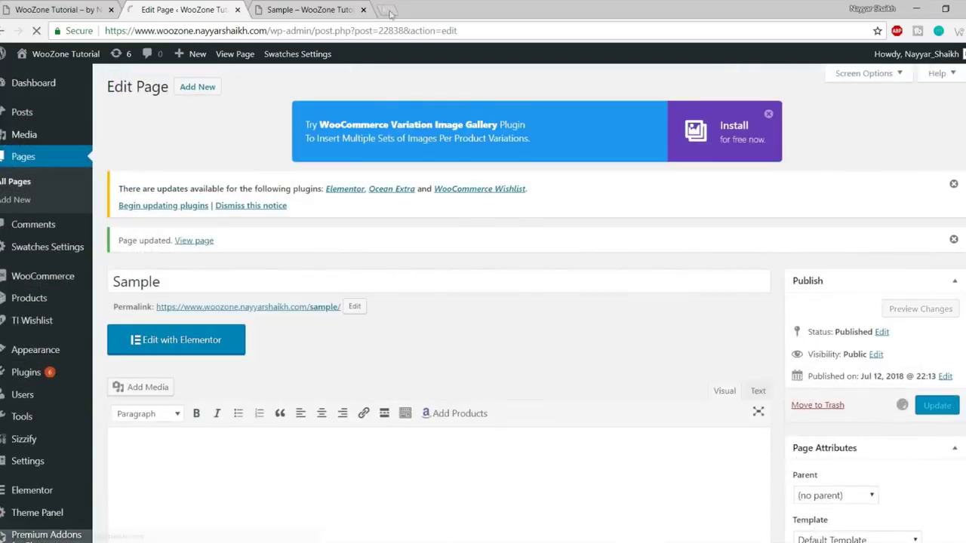
{"action": "left_click", "coordinate": [311, 9]}
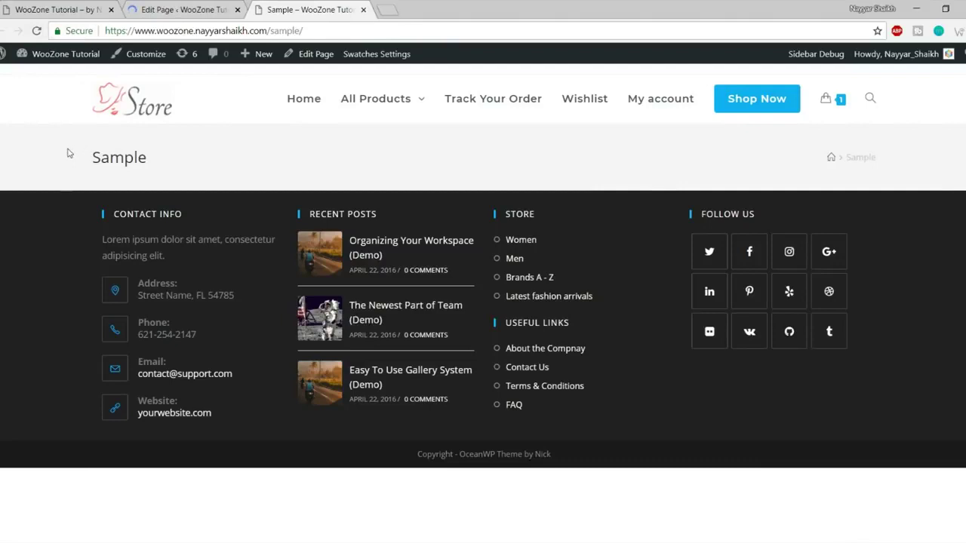
Reload the live Sample page to confirm its title banner is gone.
{"action": "left_click_drag", "start_coordinate": [67, 153], "coordinate": [332, 164]}
{"action": "left_click", "coordinate": [164, 161]}
{"action": "left_click_drag", "start_coordinate": [56, 167], "coordinate": [178, 172]}
{"action": "left_click", "coordinate": [178, 171]}
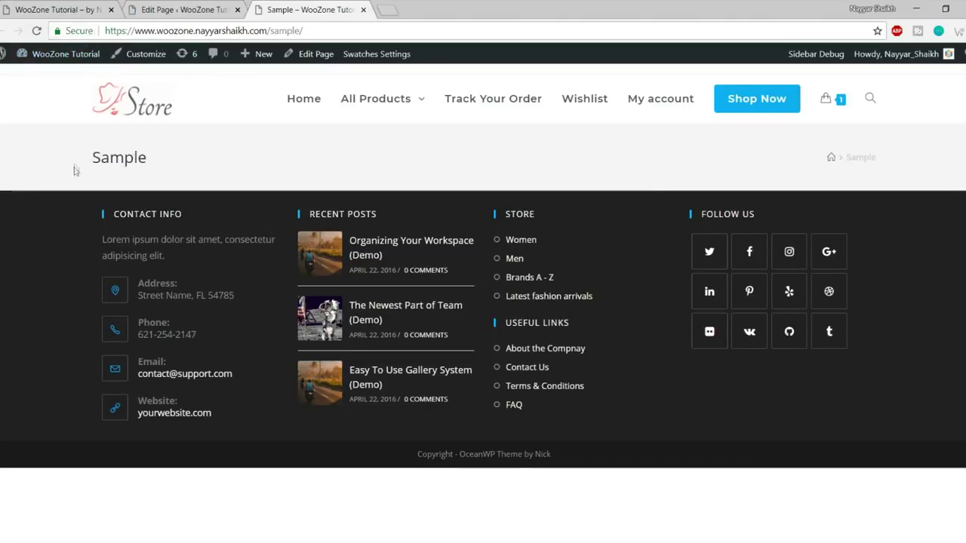
{"action": "left_click_drag", "start_coordinate": [86, 159], "coordinate": [282, 161]}
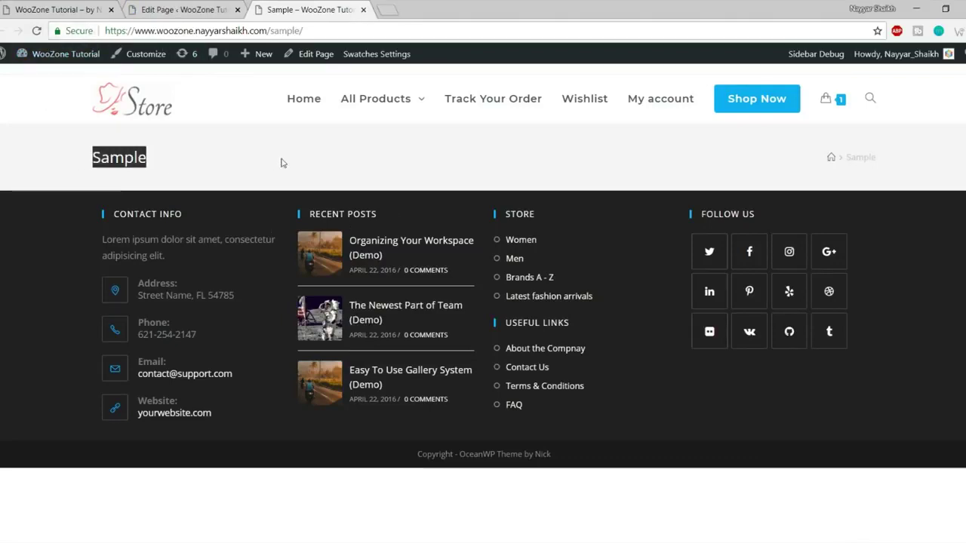
{"action": "left_click", "coordinate": [36, 31]}
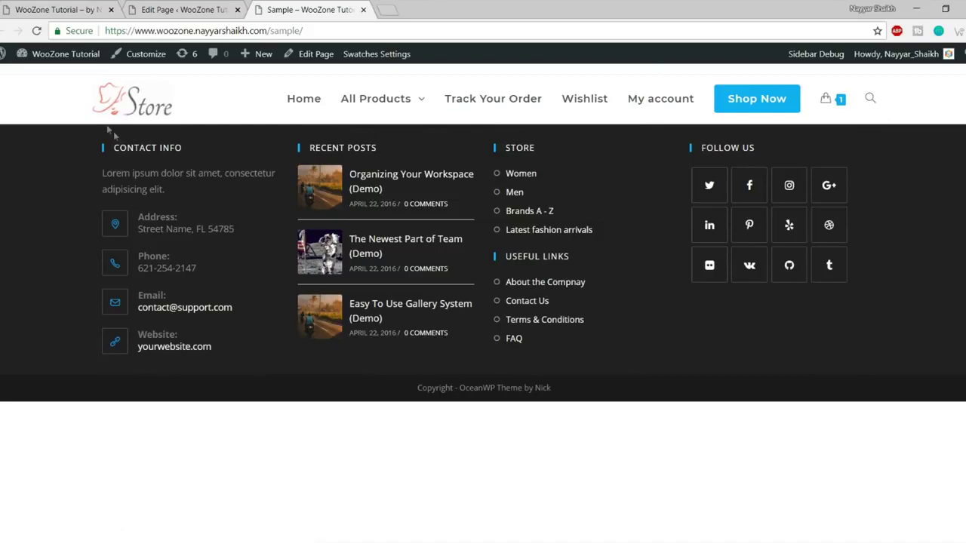
Glance over the Edit Page tab, then view the WooZone Tutorial store homepage.
{"action": "left_click", "coordinate": [181, 10]}
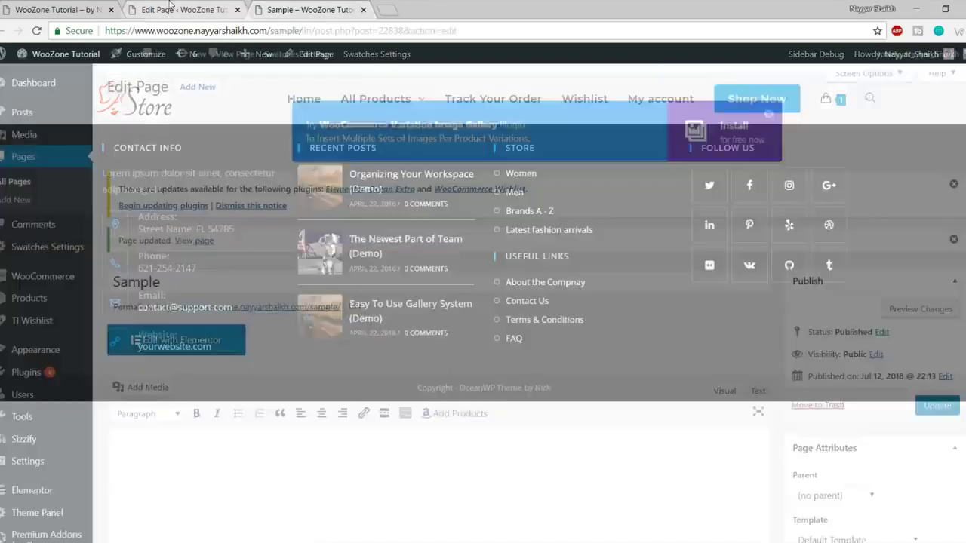
{"action": "scroll", "coordinate": [453, 290], "scroll_direction": "down", "scroll_amount": 7}
{"action": "scroll", "coordinate": [477, 309], "scroll_direction": "up", "scroll_amount": 5}
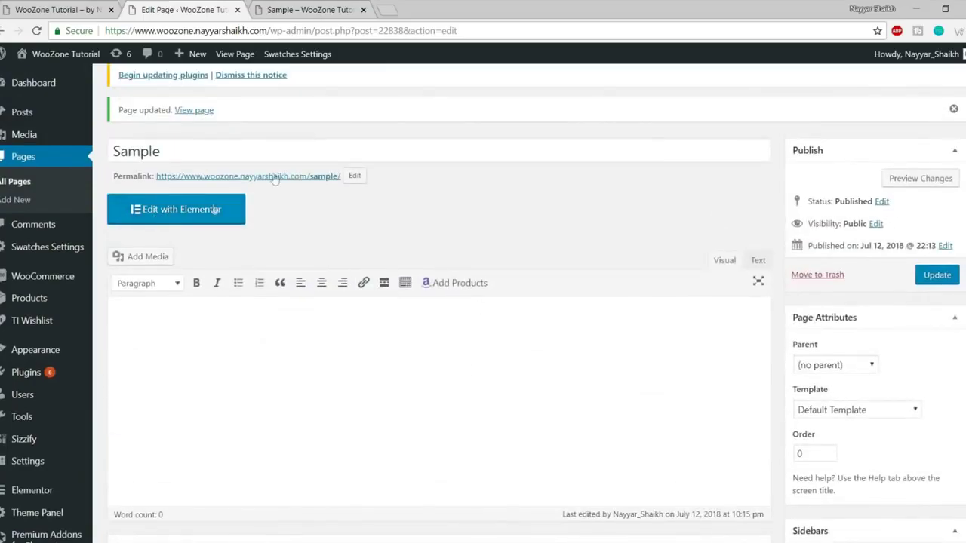
{"action": "left_click", "coordinate": [46, 9]}
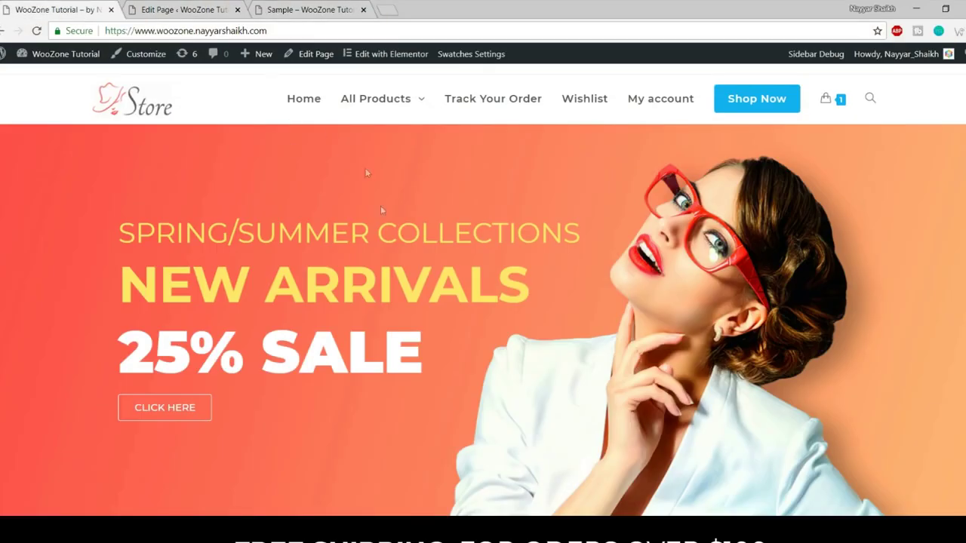
{"action": "scroll", "coordinate": [440, 282], "scroll_direction": "down", "scroll_amount": 15}
{"action": "scroll", "coordinate": [445, 336], "scroll_direction": "up", "scroll_amount": 15}
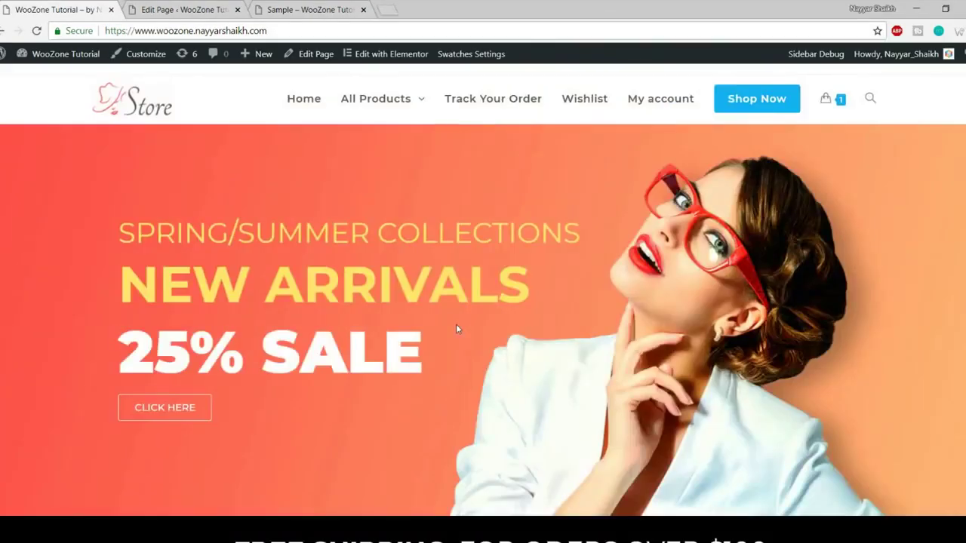
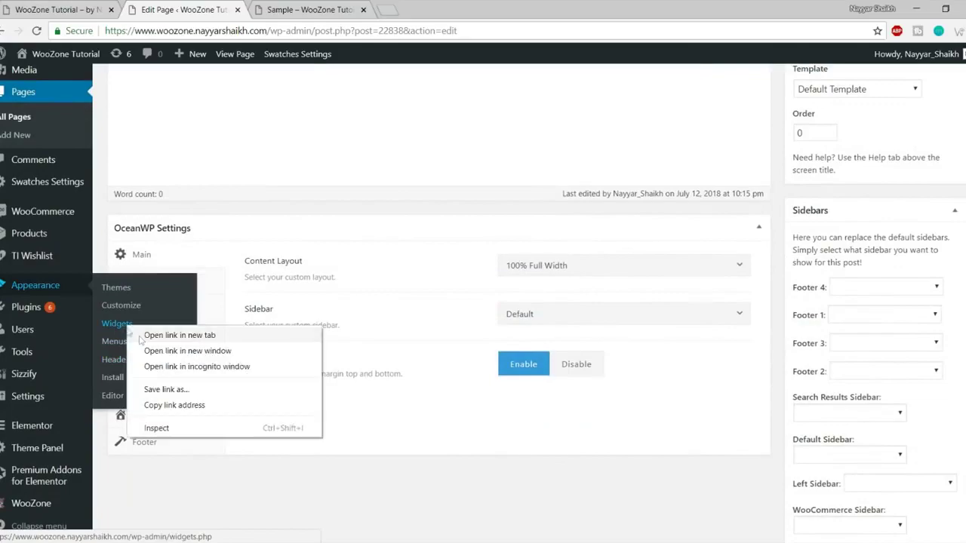
Open the Widgets page in a new tab and review its sidebars, including Footer 1.
{"action": "left_click", "coordinate": [162, 336]}
{"action": "scroll", "coordinate": [405, 335], "scroll_direction": "up", "scroll_amount": 1}
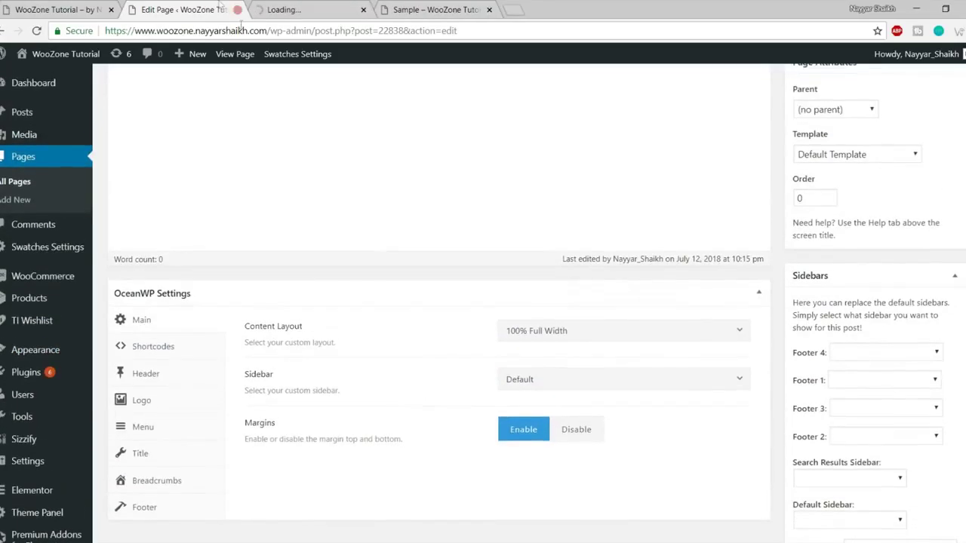
{"action": "key", "text": "ctrl+Tab"}
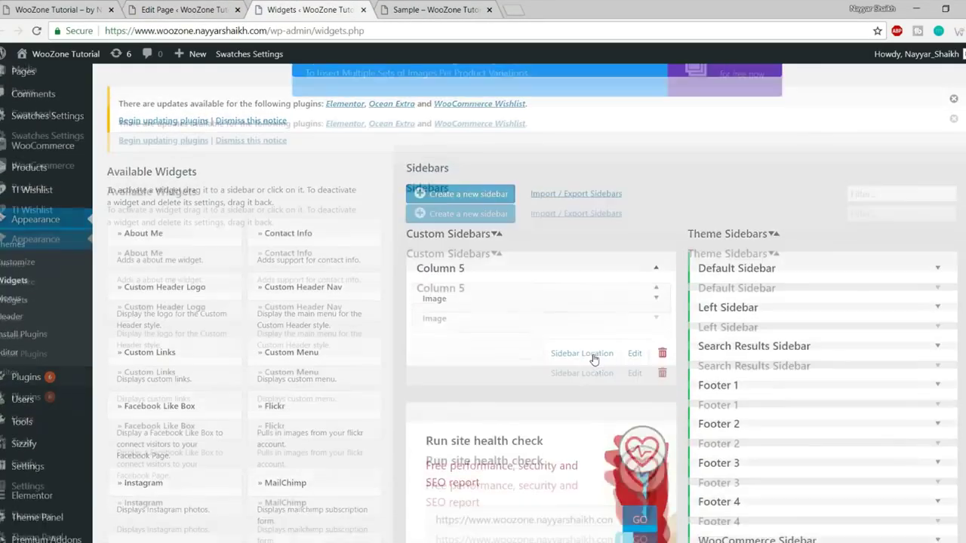
{"action": "scroll", "coordinate": [830, 245], "scroll_direction": "down", "scroll_amount": 1}
{"action": "scroll", "coordinate": [834, 256], "scroll_direction": "down", "scroll_amount": 2}
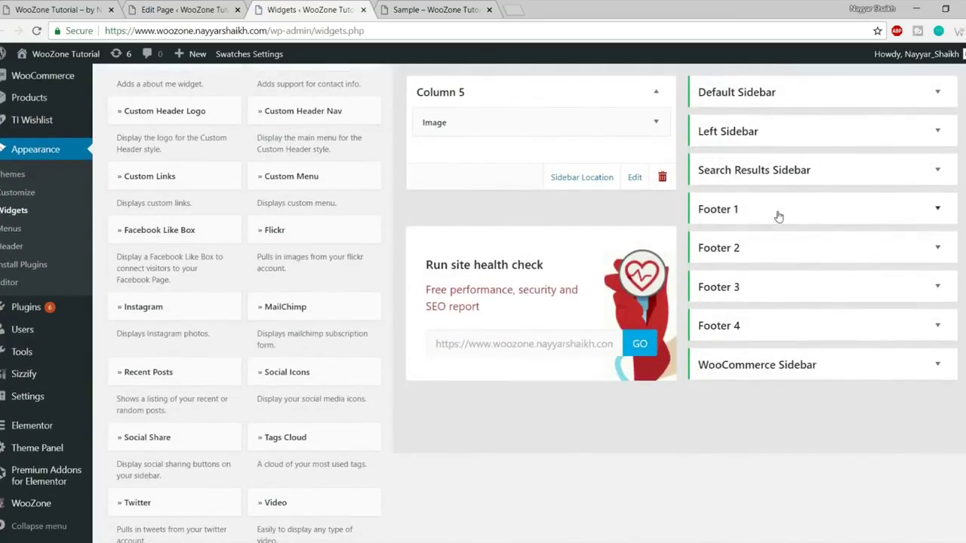
{"action": "left_click", "coordinate": [778, 214]}
{"action": "left_click", "coordinate": [778, 215]}
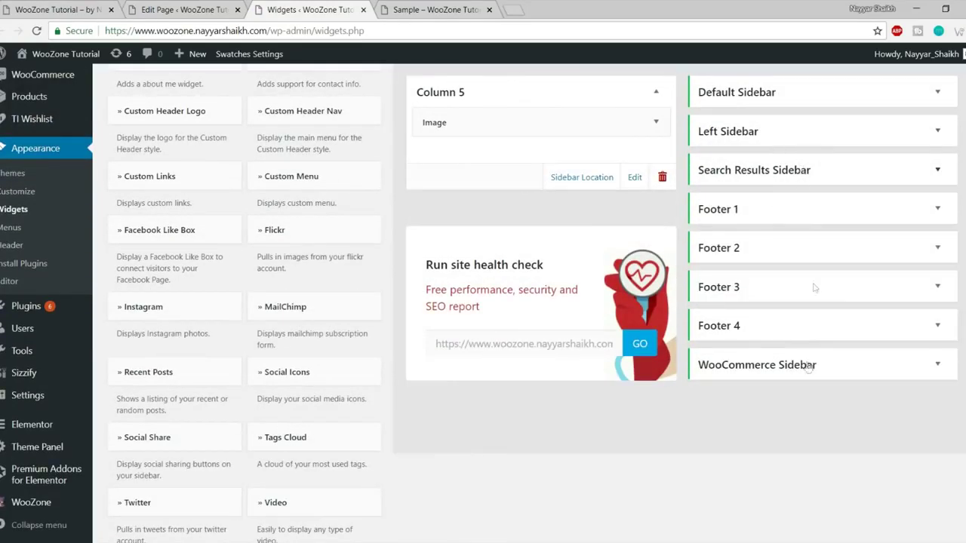
{"action": "scroll", "coordinate": [789, 335], "scroll_direction": "up", "scroll_amount": 1}
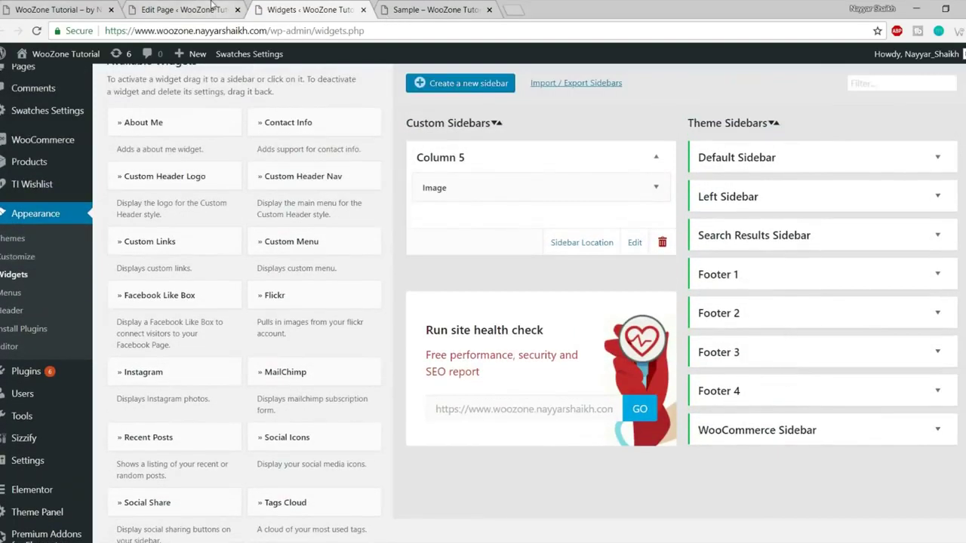
Back in the page editor, open the OceanWP Sidebar dropdown listing the Column 5 sidebar.
{"action": "left_click", "coordinate": [214, 9]}
{"action": "scroll", "coordinate": [638, 347], "scroll_direction": "down", "scroll_amount": 2}
{"action": "left_click", "coordinate": [570, 316]}
{"action": "scroll", "coordinate": [571, 431], "scroll_direction": "down", "scroll_amount": 3}
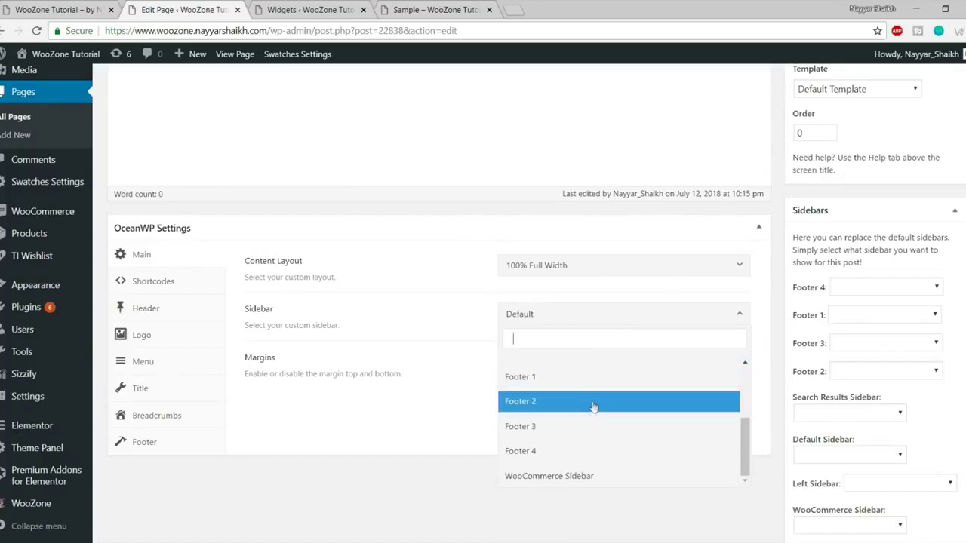
Assign WooCommerce Sidebar to the page and check its widgets on the Widgets page.
{"action": "left_click", "coordinate": [605, 477]}
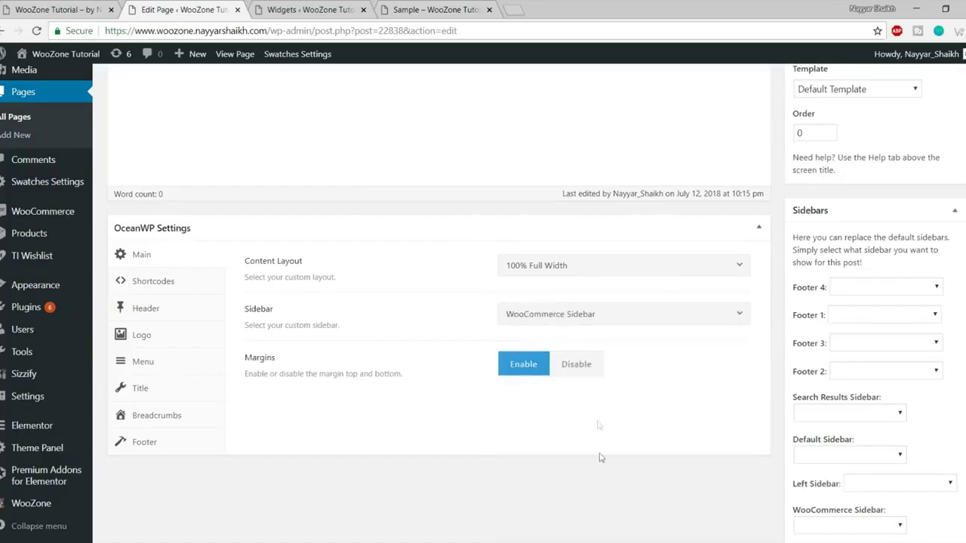
{"action": "left_click", "coordinate": [312, 9]}
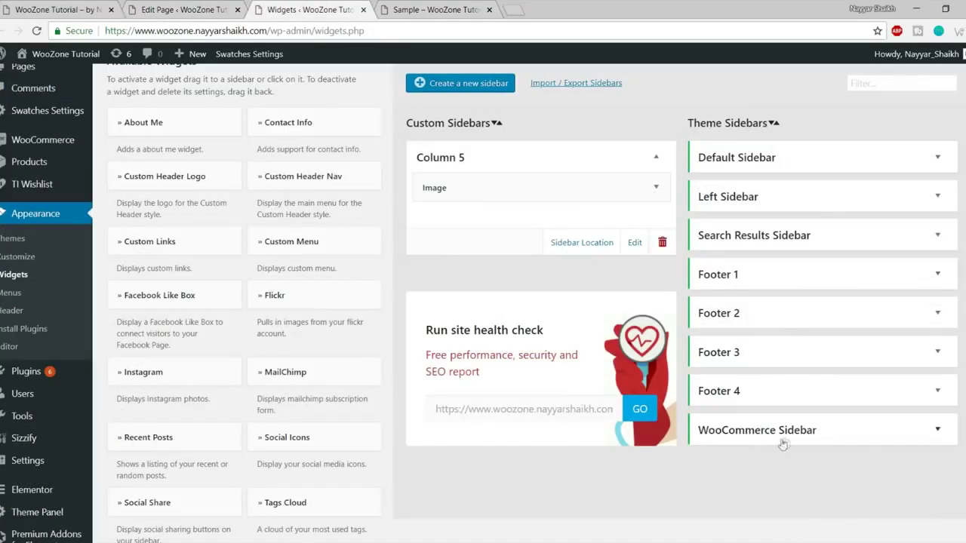
{"action": "scroll", "coordinate": [860, 434], "scroll_direction": "down", "scroll_amount": 2}
{"action": "left_click", "coordinate": [762, 300]}
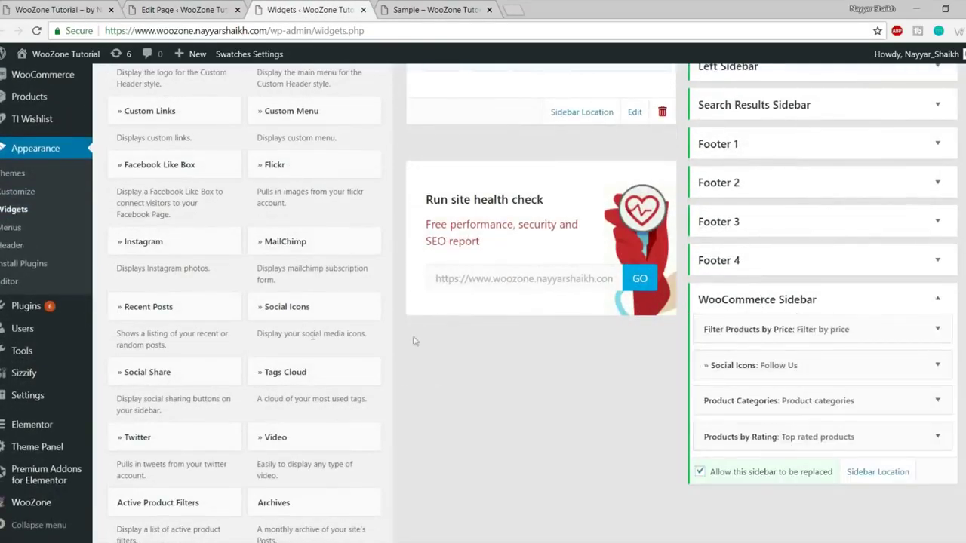
{"action": "left_click", "coordinate": [193, 8]}
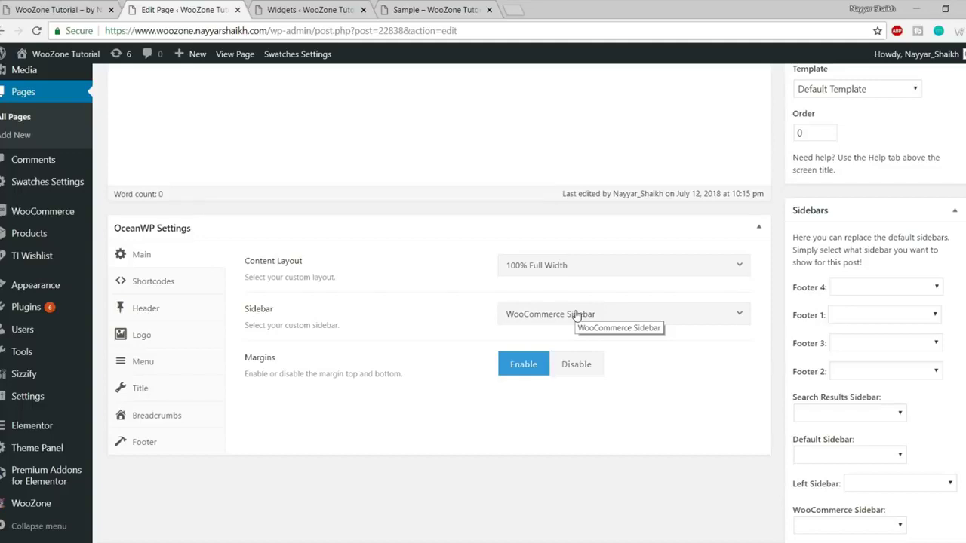
Disable the page's margins, preview the Sample page, and bring up the Shortcodes settings.
{"action": "left_click", "coordinate": [584, 364]}
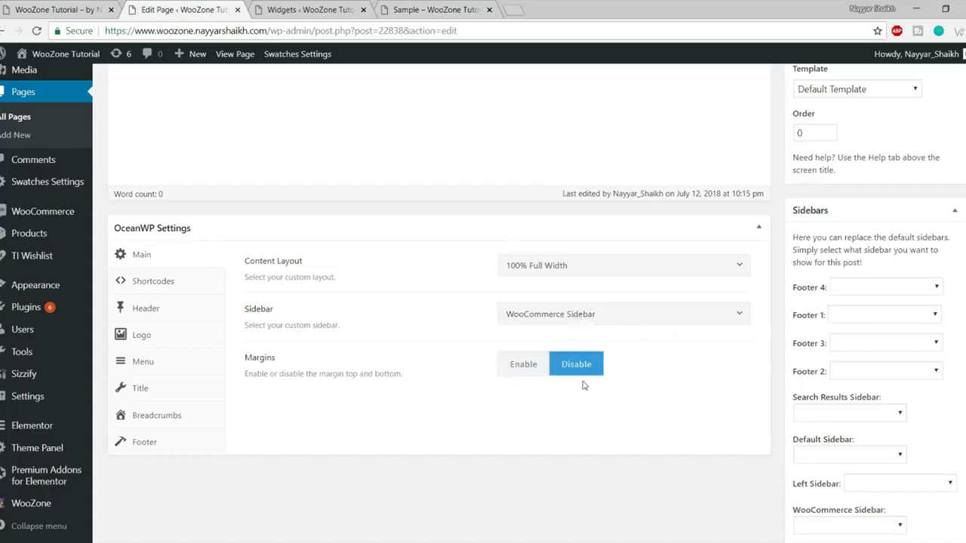
{"action": "left_click", "coordinate": [331, 8]}
{"action": "left_click", "coordinate": [435, 9]}
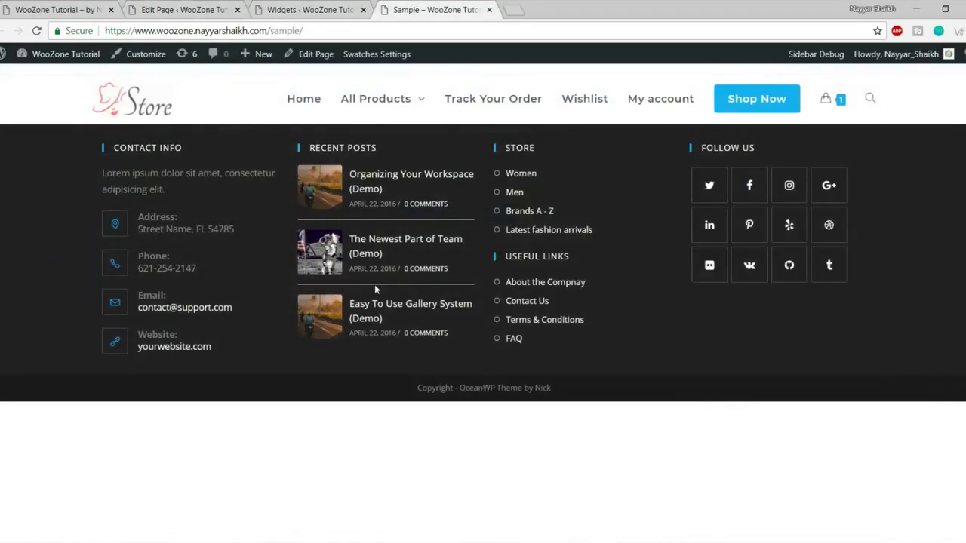
{"action": "left_click", "coordinate": [204, 8]}
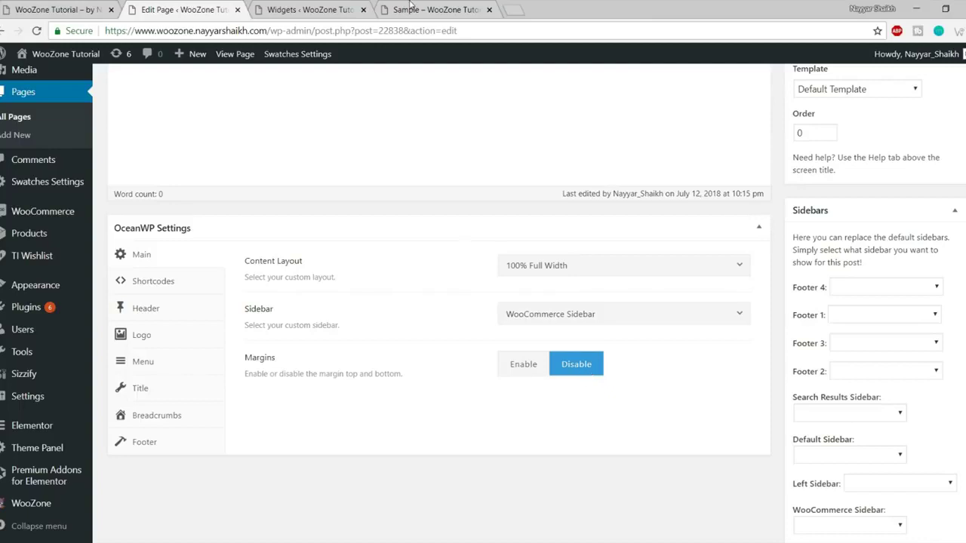
{"action": "left_click", "coordinate": [412, 8]}
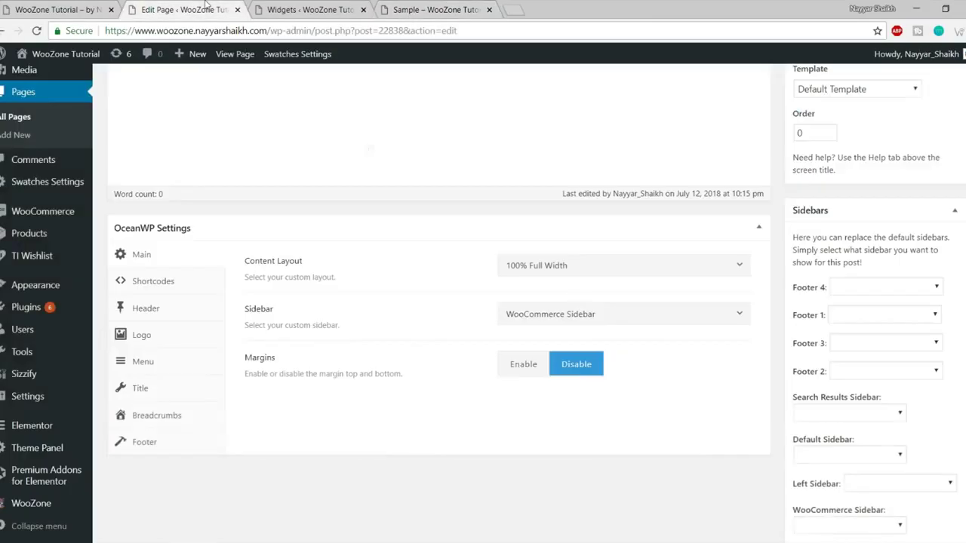
{"action": "key", "text": "ctrl+shift+Tab"}
{"action": "left_click", "coordinate": [182, 286]}
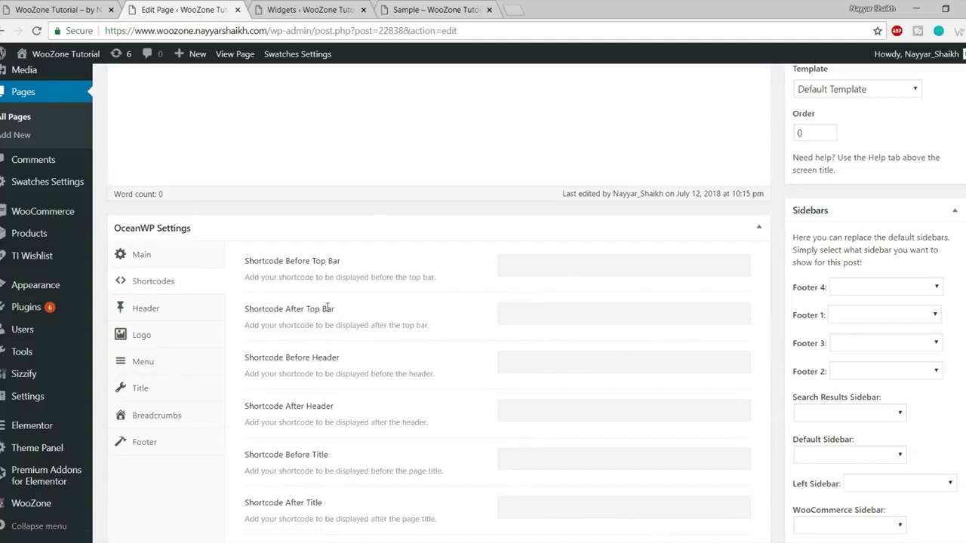
Scroll through the empty shortcode fields, inspecting the Shortcode Before Top Bar field.
{"action": "scroll", "coordinate": [313, 339], "scroll_direction": "down", "scroll_amount": 5}
{"action": "scroll", "coordinate": [365, 264], "scroll_direction": "up", "scroll_amount": 6}
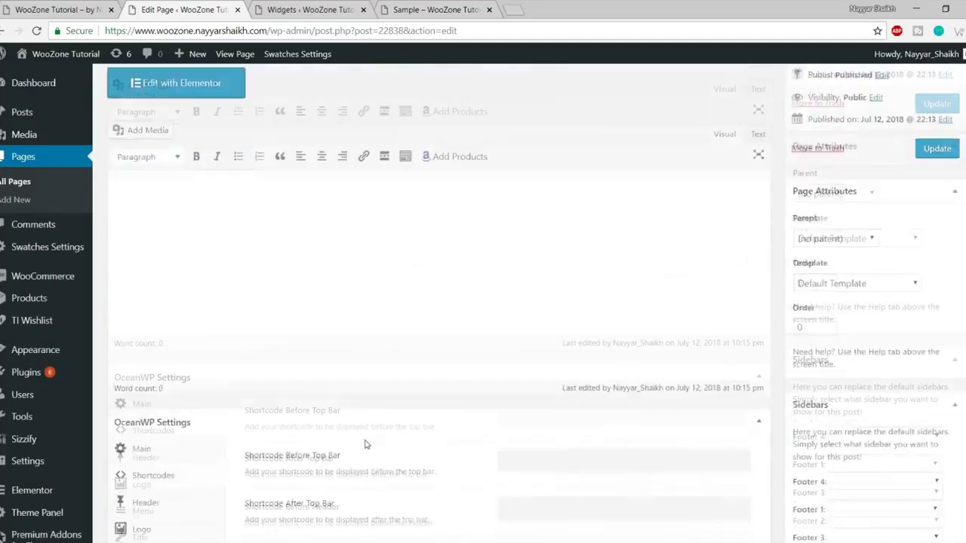
{"action": "scroll", "coordinate": [368, 441], "scroll_direction": "down", "scroll_amount": 2}
{"action": "left_click_drag", "start_coordinate": [247, 214], "coordinate": [371, 213]}
{"action": "left_click", "coordinate": [370, 215]}
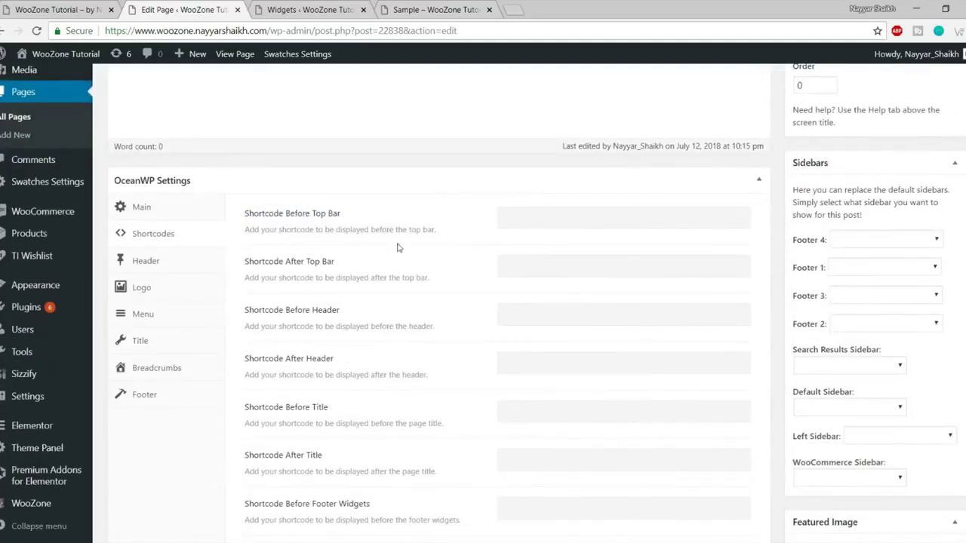
{"action": "left_click", "coordinate": [585, 217]}
{"action": "scroll", "coordinate": [377, 309], "scroll_direction": "down", "scroll_amount": 3}
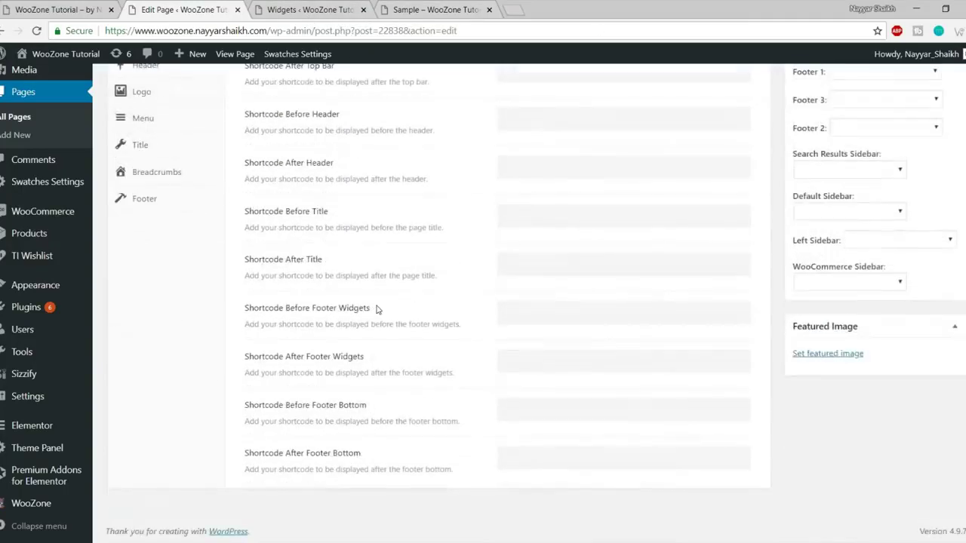
{"action": "scroll", "coordinate": [397, 347], "scroll_direction": "up", "scroll_amount": 4}
{"action": "scroll", "coordinate": [482, 333], "scroll_direction": "down", "scroll_amount": 2}
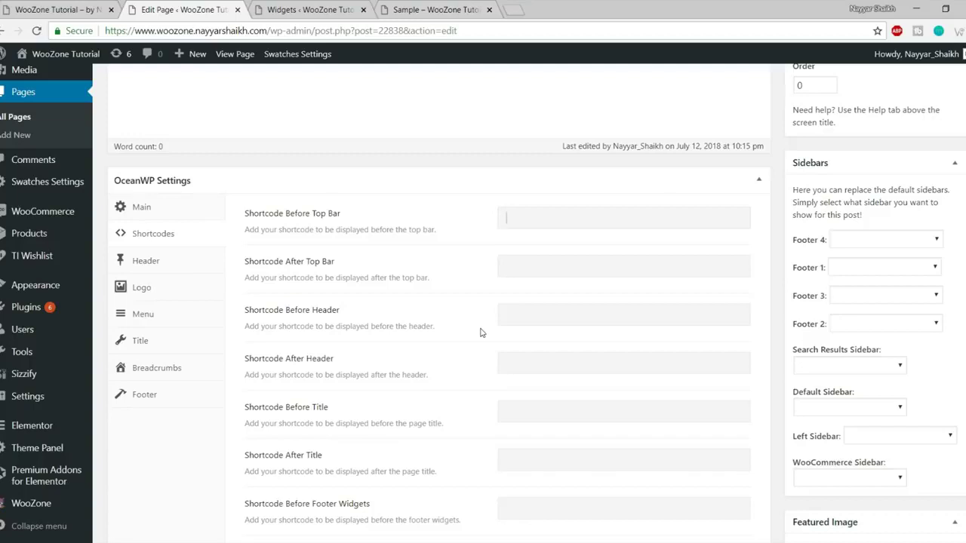
Read the Before Top Bar and Before Header shortcode labels, then show the Header settings.
{"action": "scroll", "coordinate": [492, 328], "scroll_direction": "down", "scroll_amount": 1}
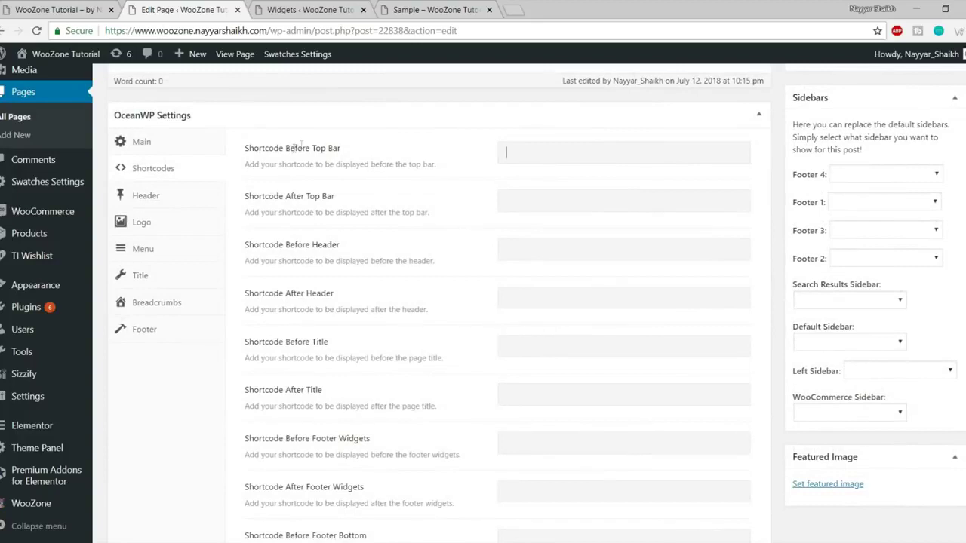
{"action": "left_click_drag", "start_coordinate": [291, 148], "coordinate": [375, 153]}
{"action": "left_click_drag", "start_coordinate": [280, 212], "coordinate": [245, 212]}
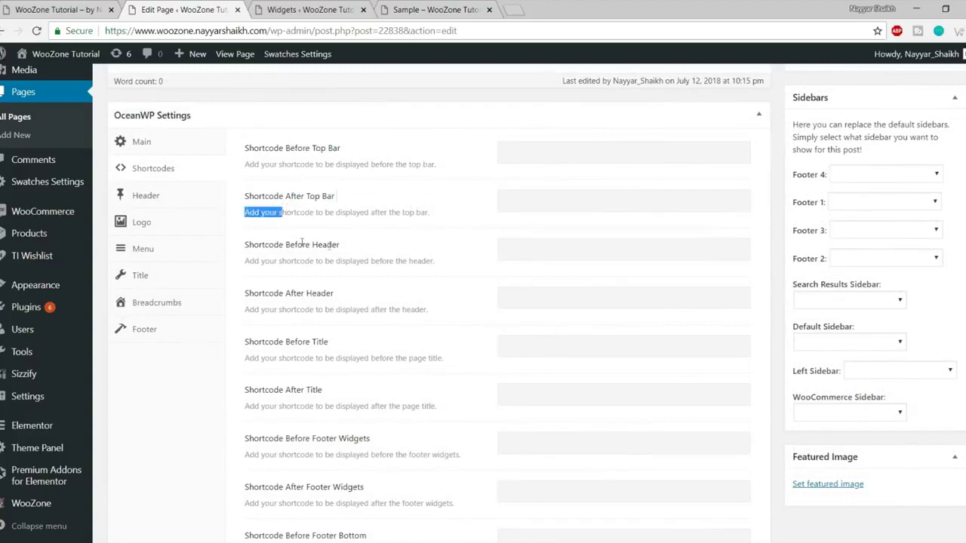
{"action": "left_click_drag", "start_coordinate": [287, 245], "coordinate": [387, 244]}
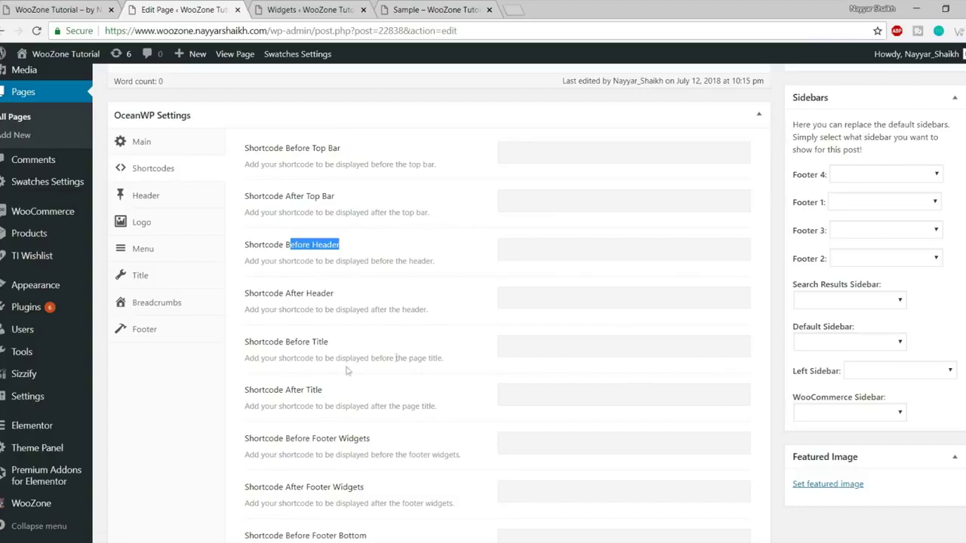
{"action": "scroll", "coordinate": [394, 371], "scroll_direction": "down", "scroll_amount": 1}
{"action": "scroll", "coordinate": [402, 528], "scroll_direction": "up", "scroll_amount": 2}
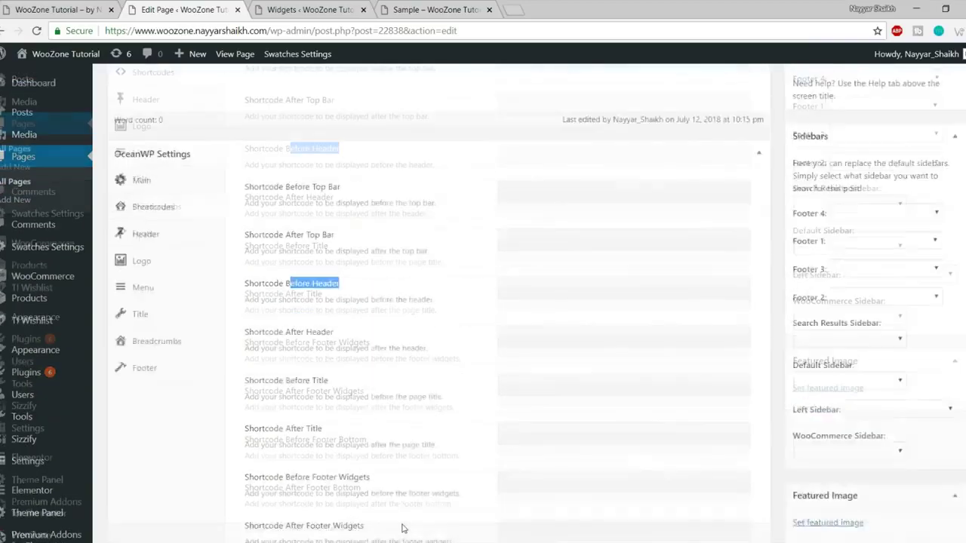
{"action": "scroll", "coordinate": [401, 442], "scroll_direction": "up", "scroll_amount": 2}
{"action": "scroll", "coordinate": [401, 443], "scroll_direction": "down", "scroll_amount": 3}
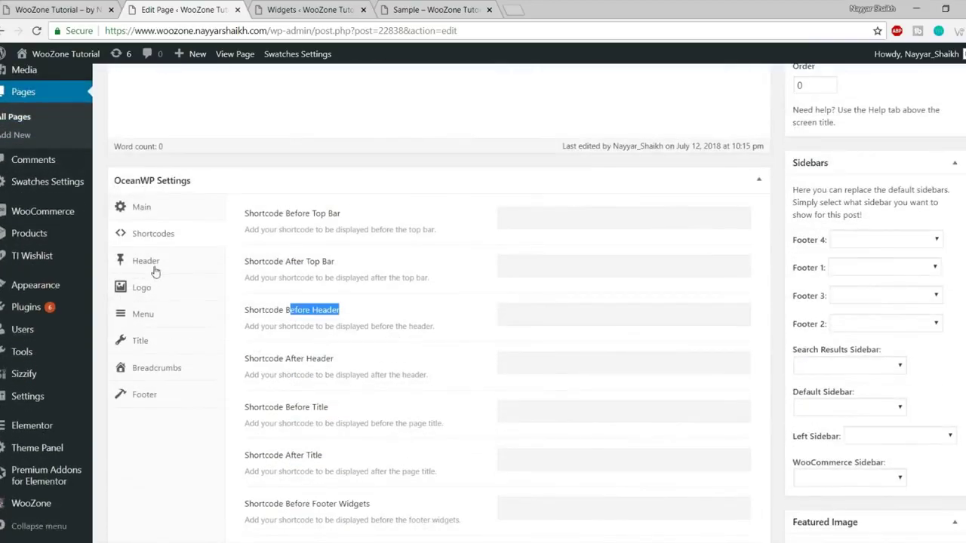
{"action": "left_click", "coordinate": [154, 272]}
Move the Sample tab ahead of Widgets and close the Widgets tab.
{"action": "scroll", "coordinate": [449, 384], "scroll_direction": "up", "scroll_amount": 1}
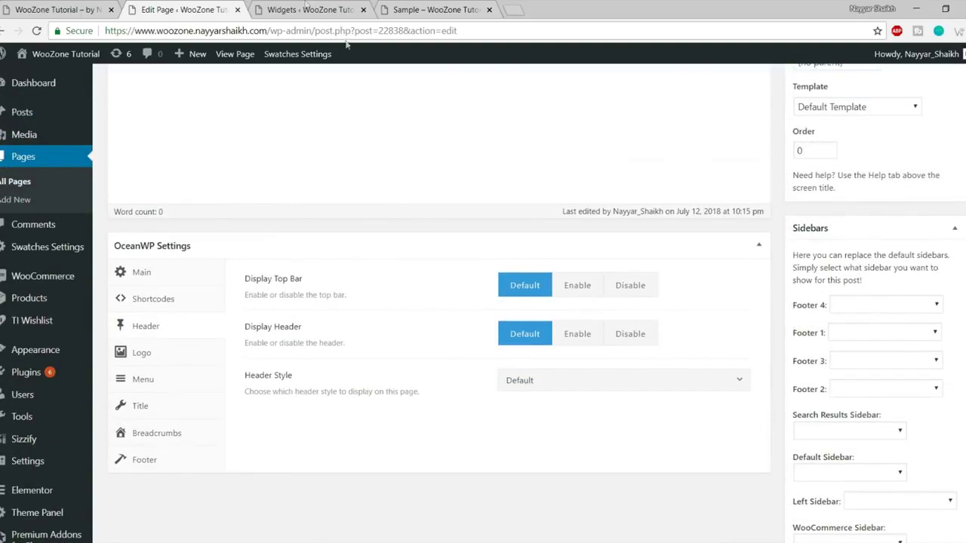
{"action": "left_click", "coordinate": [310, 9]}
{"action": "left_click", "coordinate": [436, 9]}
{"action": "left_click_drag", "start_coordinate": [436, 9], "coordinate": [317, 9]}
{"action": "left_click", "coordinate": [481, 9]}
{"action": "left_click", "coordinate": [489, 9]}
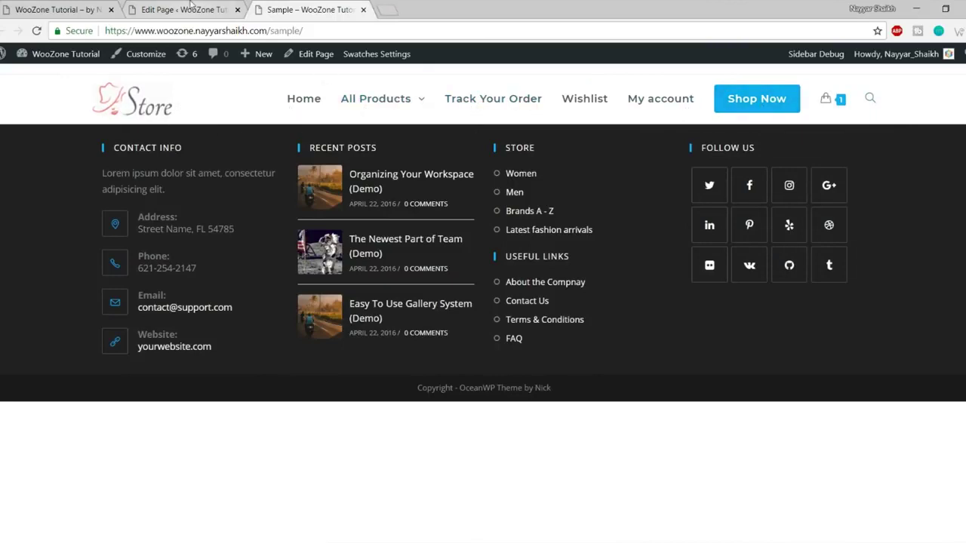
{"action": "left_click", "coordinate": [181, 9]}
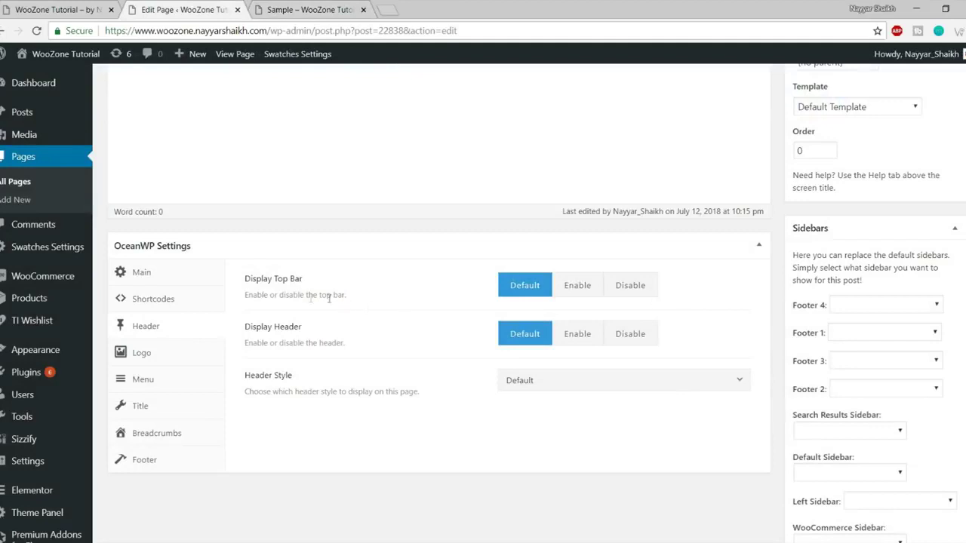
Try disabling the top bar, revert it to Default, and preview the Sample page.
{"action": "left_click", "coordinate": [631, 291]}
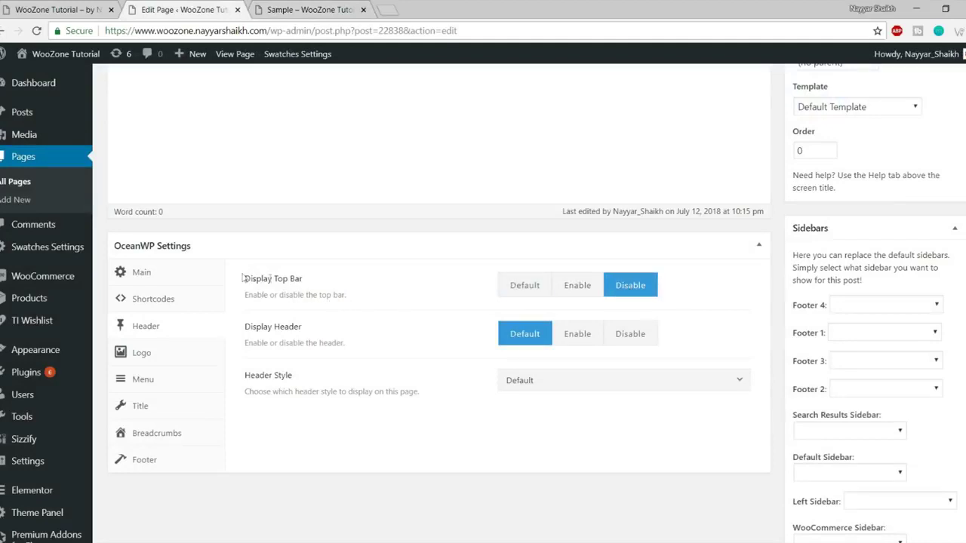
{"action": "left_click_drag", "start_coordinate": [245, 279], "coordinate": [325, 283]}
{"action": "left_click", "coordinate": [523, 295]}
{"action": "left_click", "coordinate": [332, 9]}
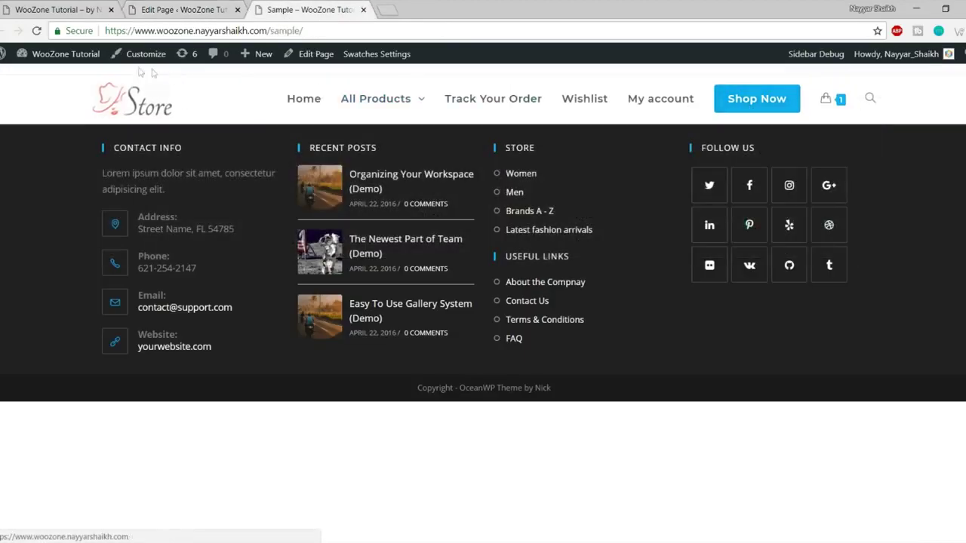
{"action": "mouse_move", "coordinate": [376, 83]}
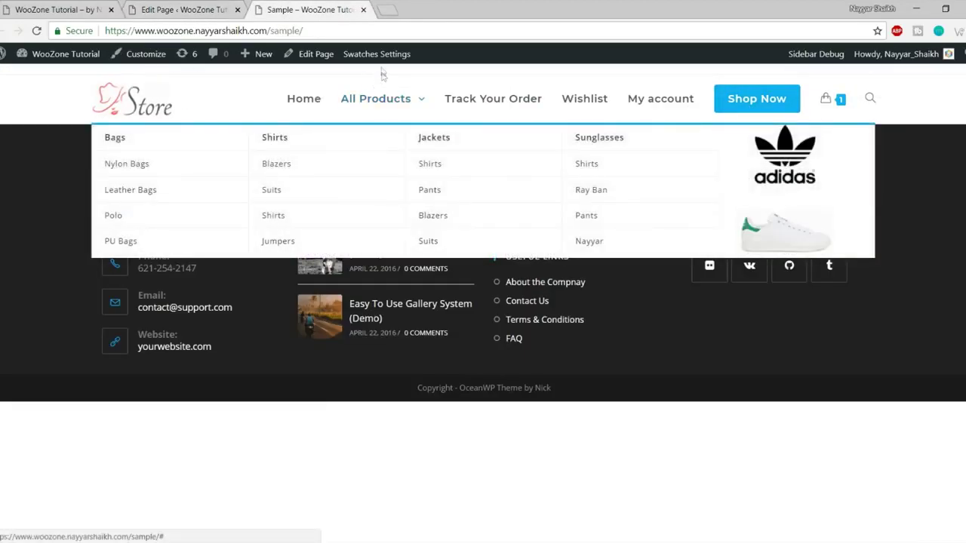
Set Display Top Bar to Disable, check the live Sample page, and return to the editor's top.
{"action": "left_click", "coordinate": [206, 9]}
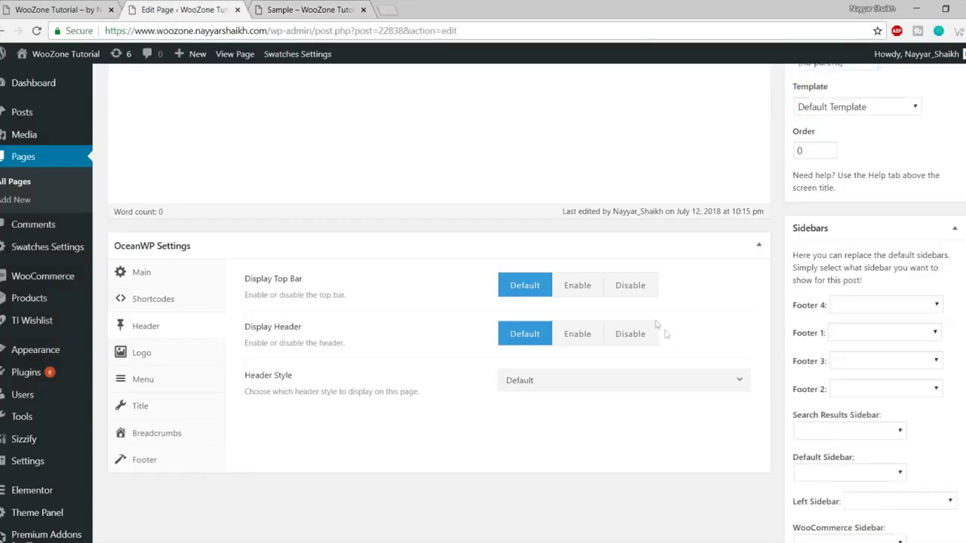
{"action": "left_click", "coordinate": [620, 297]}
{"action": "left_click", "coordinate": [299, 8]}
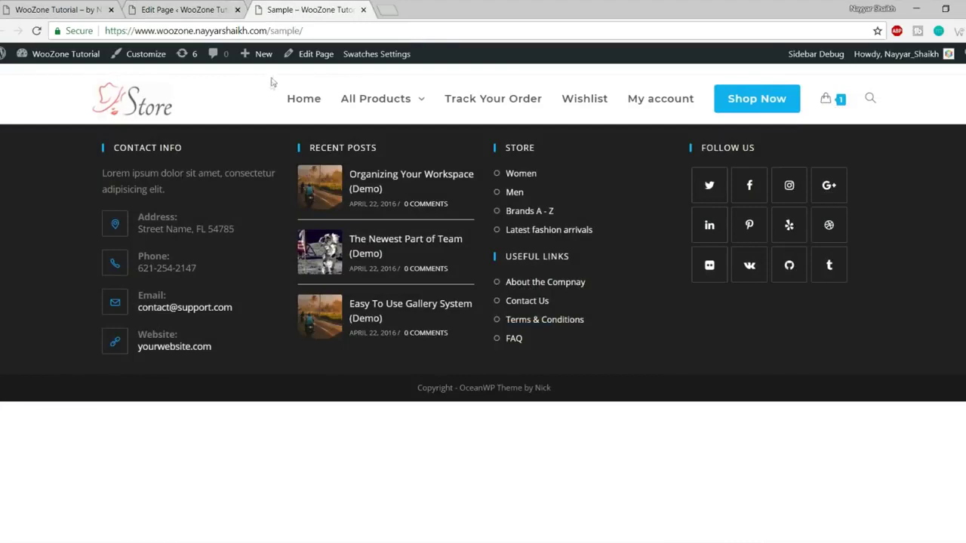
{"action": "left_click", "coordinate": [231, 8]}
{"action": "scroll", "coordinate": [857, 324], "scroll_direction": "up", "scroll_amount": 10}
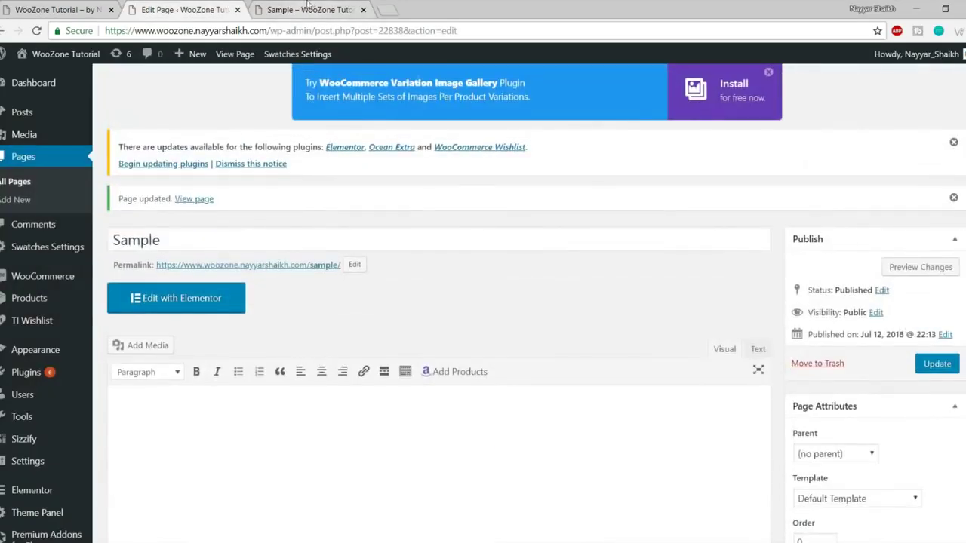
Update the Sample page and reload its live view with F5 to confirm the top bar is gone.
{"action": "left_click", "coordinate": [298, 8]}
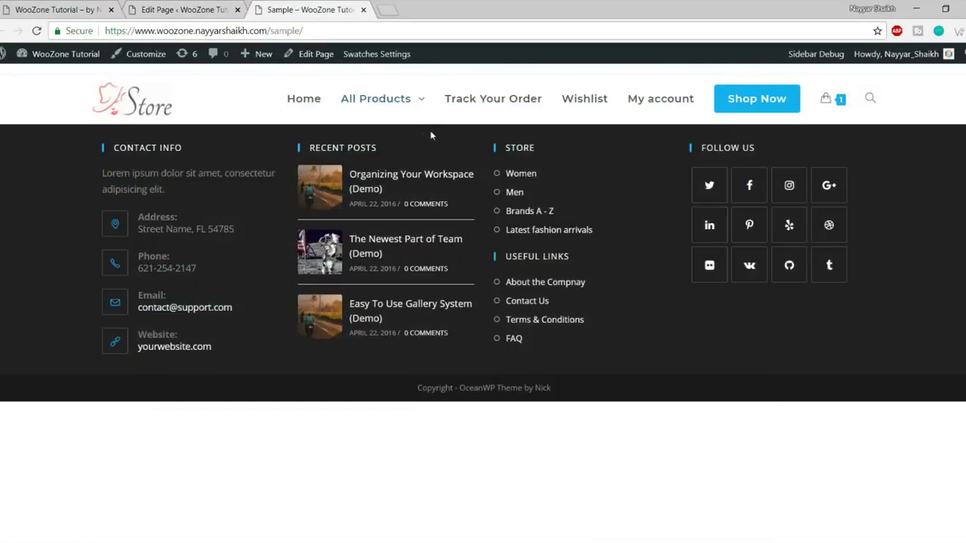
{"action": "left_click", "coordinate": [198, 7]}
{"action": "left_click", "coordinate": [936, 363]}
{"action": "left_click", "coordinate": [294, 8]}
{"action": "key", "text": "F5"}
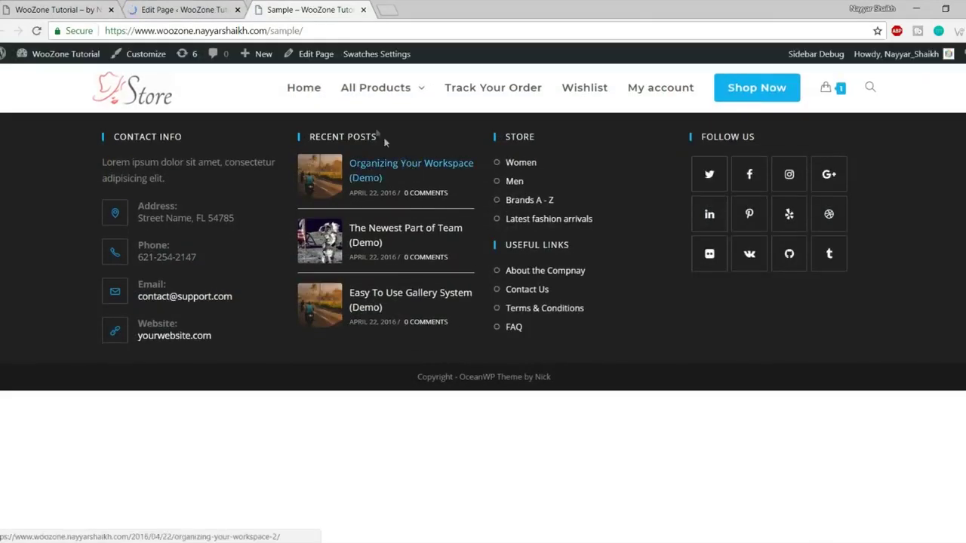
{"action": "mouse_move", "coordinate": [361, 81]}
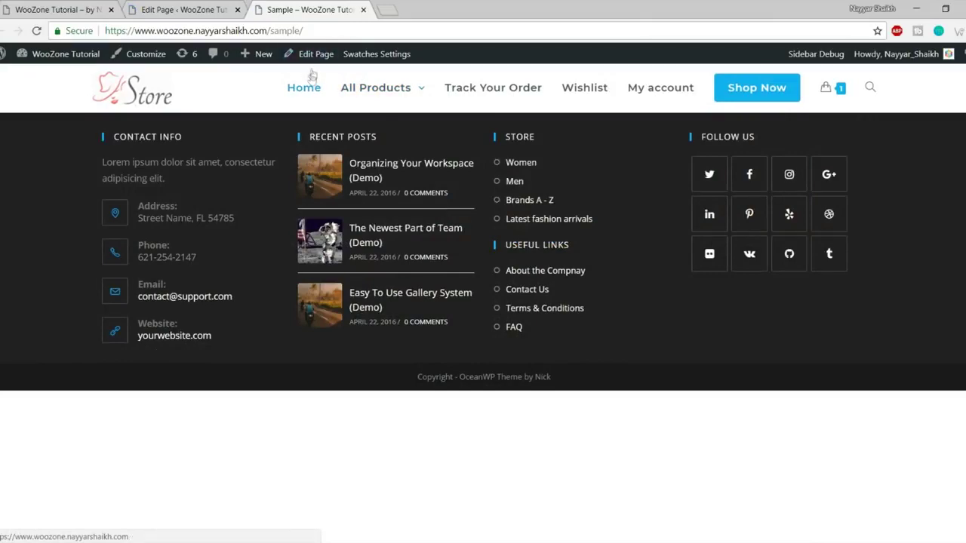
Set Display Header to Disable in the OceanWP Header tab and update the page.
{"action": "left_click", "coordinate": [185, 10]}
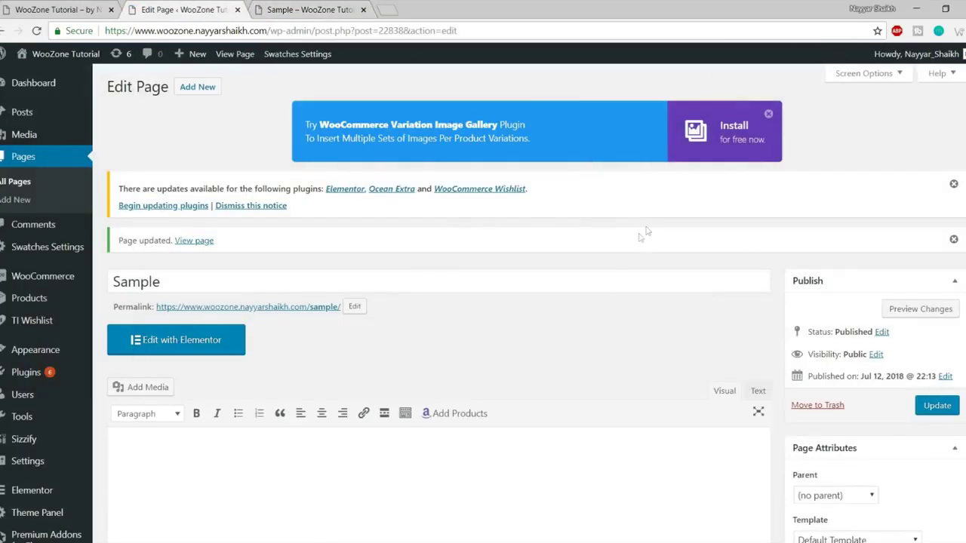
{"action": "scroll", "coordinate": [620, 325], "scroll_direction": "down", "scroll_amount": 8}
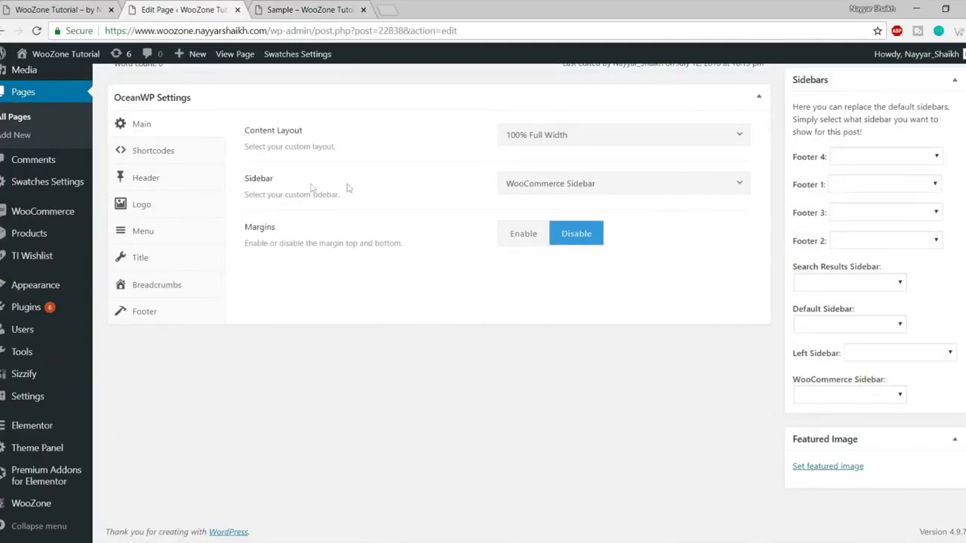
{"action": "left_click", "coordinate": [167, 189]}
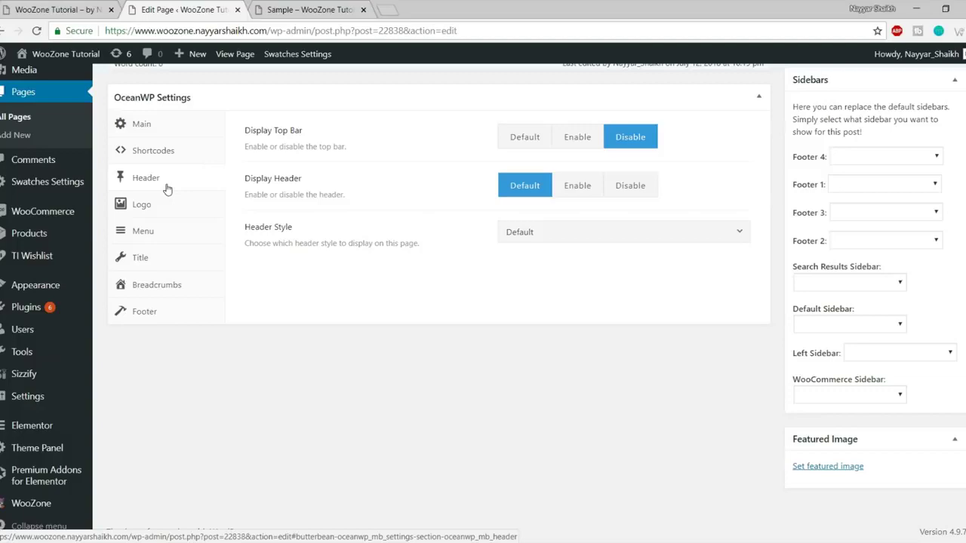
{"action": "left_click", "coordinate": [632, 191]}
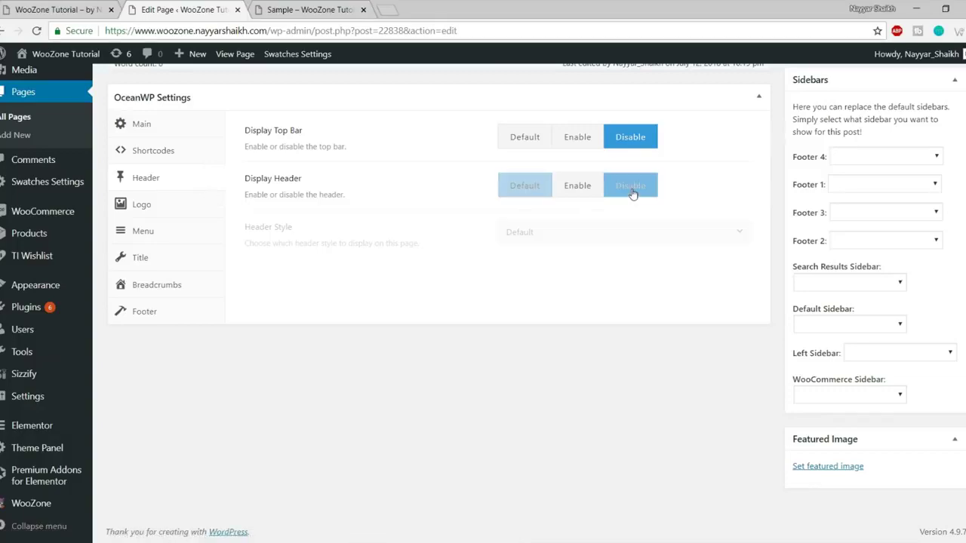
{"action": "scroll", "coordinate": [657, 299], "scroll_direction": "up", "scroll_amount": 10}
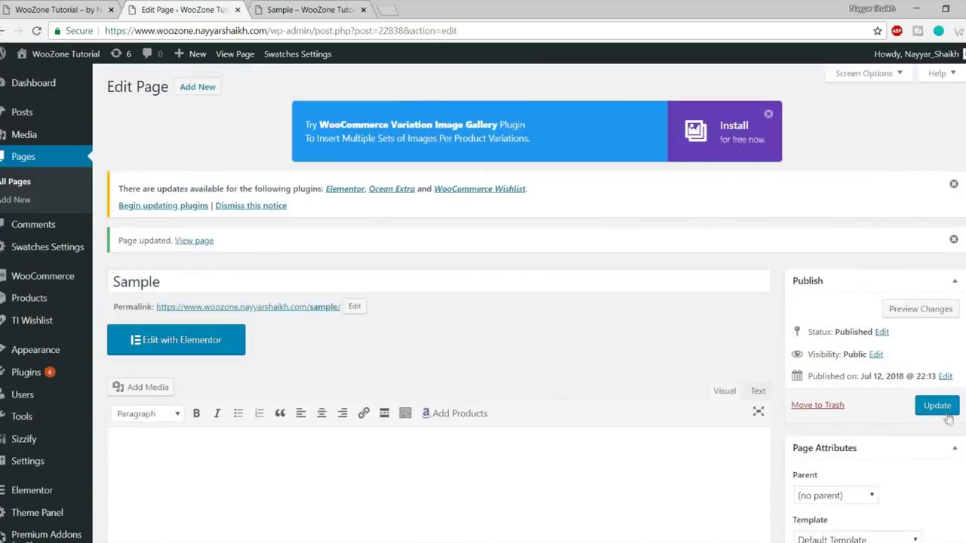
{"action": "scroll", "coordinate": [704, 411], "scroll_direction": "down", "scroll_amount": 5}
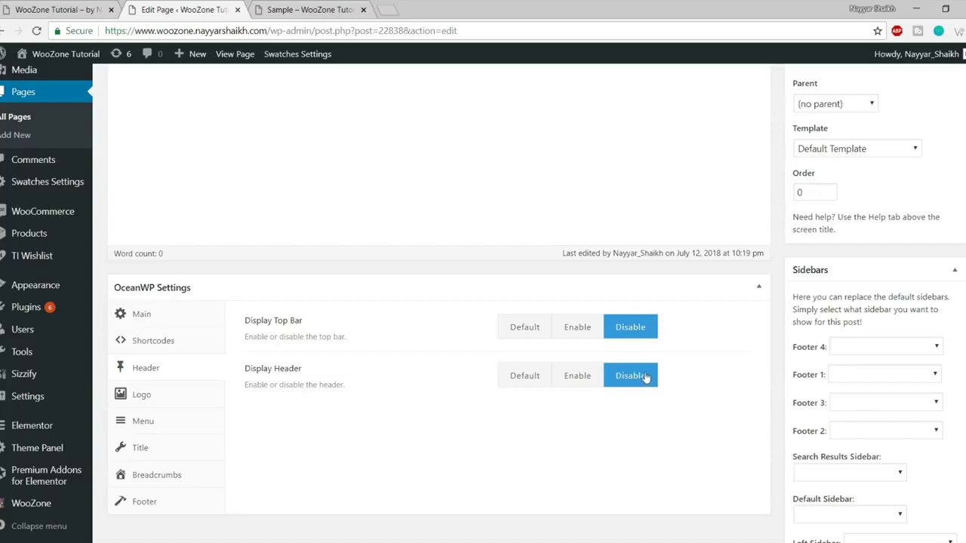
{"action": "scroll", "coordinate": [679, 434], "scroll_direction": "up", "scroll_amount": 6}
{"action": "left_click", "coordinate": [940, 408]}
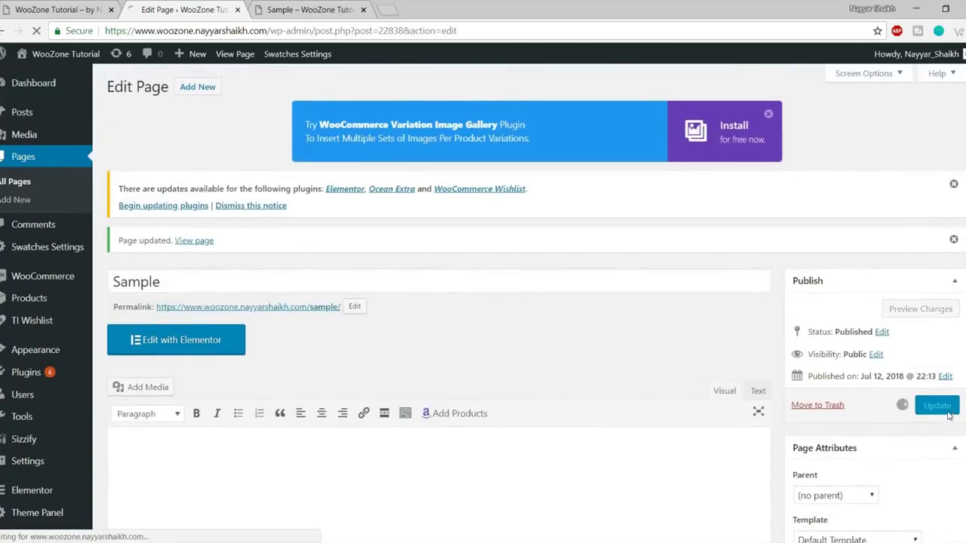
{"action": "left_click", "coordinate": [306, 9]}
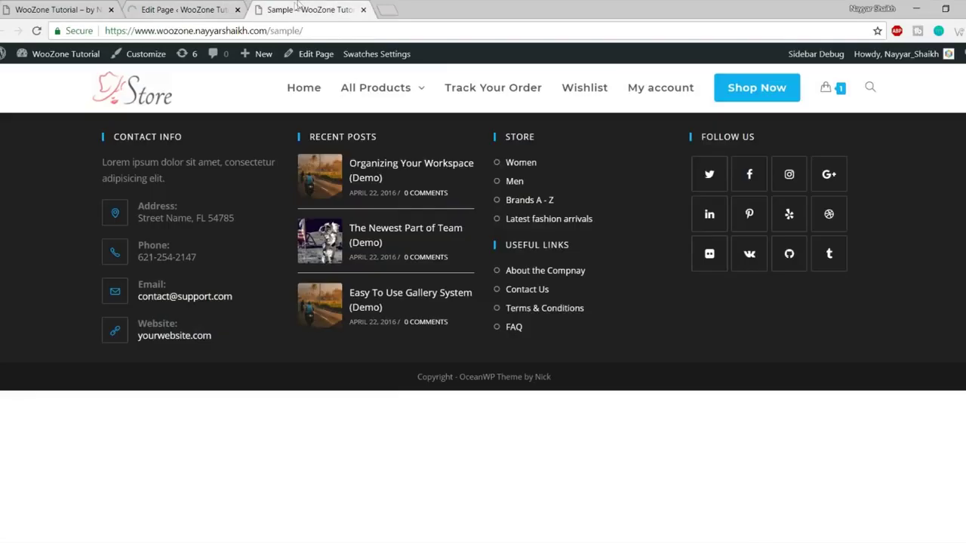
Reload the live Sample page to confirm the header is gone, then return to the editor's Header options.
{"action": "left_click", "coordinate": [37, 30]}
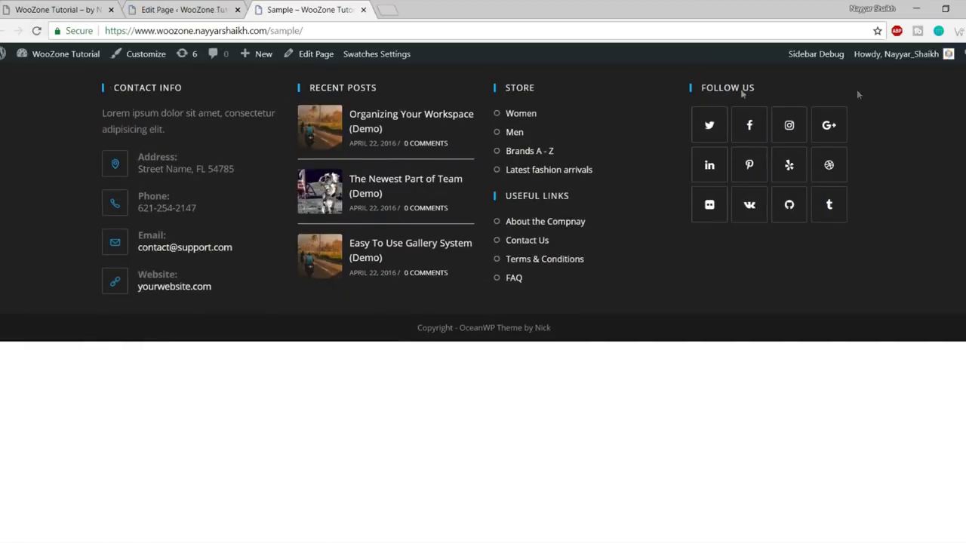
{"action": "left_click", "coordinate": [183, 9]}
{"action": "scroll", "coordinate": [565, 373], "scroll_direction": "down", "scroll_amount": 6}
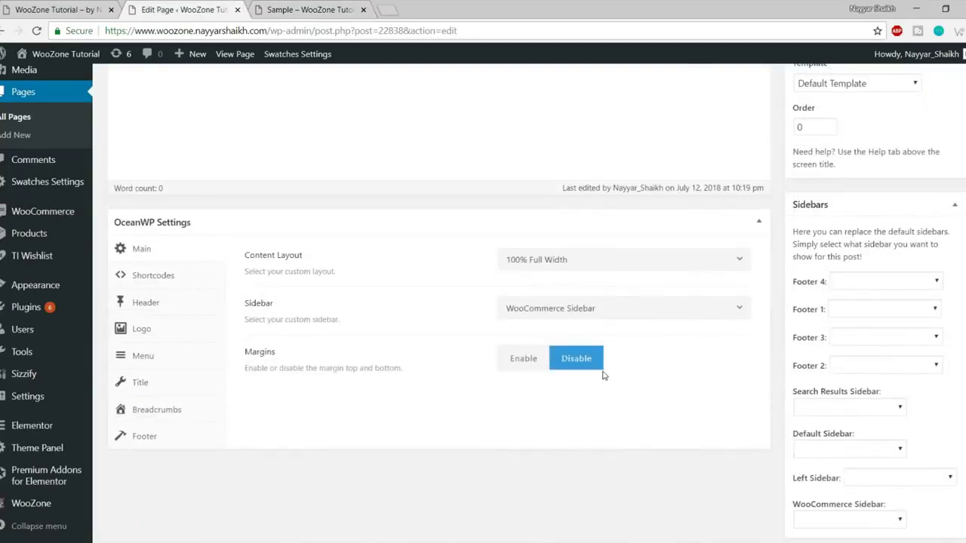
{"action": "left_click", "coordinate": [163, 305]}
Set Display Header back to Default and try the Center header style.
{"action": "left_click", "coordinate": [503, 316]}
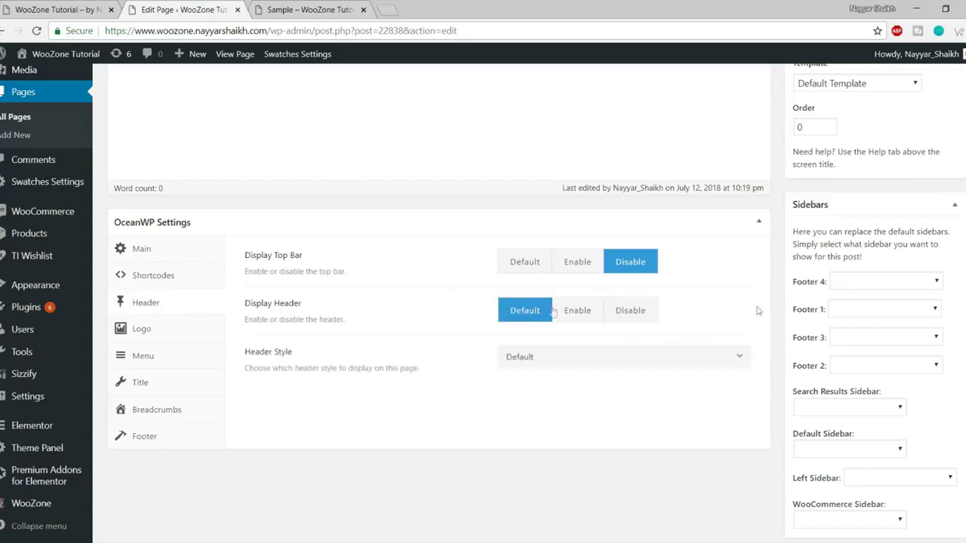
{"action": "scroll", "coordinate": [574, 316], "scroll_direction": "down", "scroll_amount": 1}
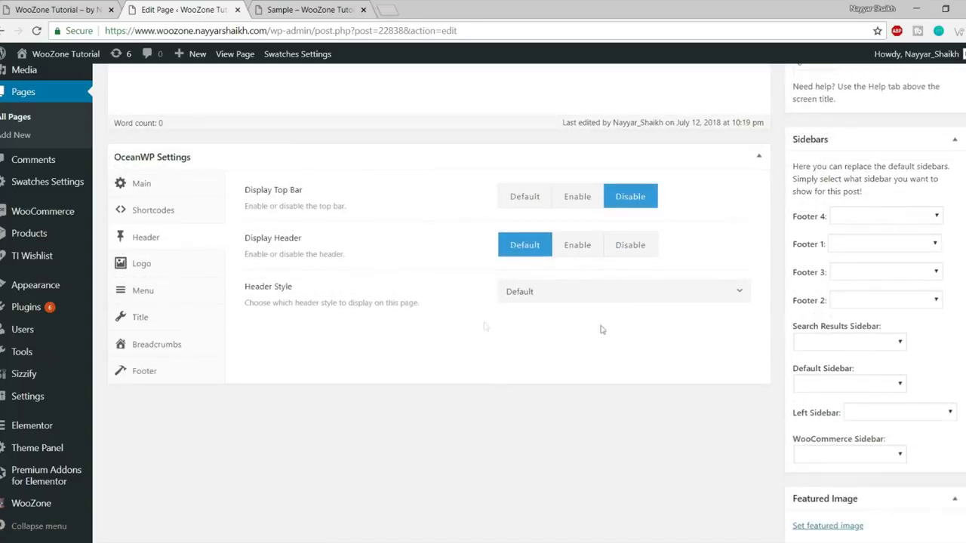
{"action": "left_click", "coordinate": [573, 294]}
{"action": "scroll", "coordinate": [572, 385], "scroll_direction": "down", "scroll_amount": 2}
{"action": "scroll", "coordinate": [574, 385], "scroll_direction": "up", "scroll_amount": 2}
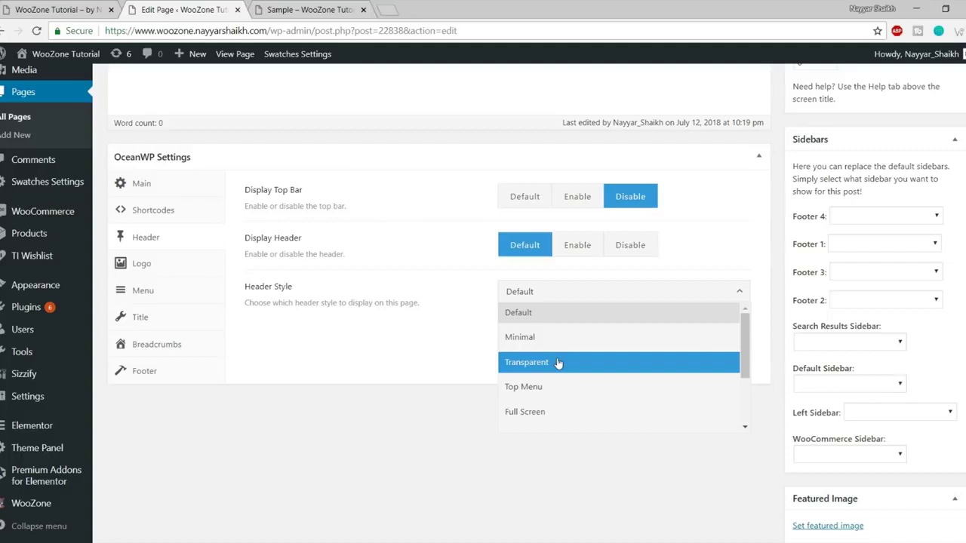
{"action": "scroll", "coordinate": [604, 369], "scroll_direction": "down", "scroll_amount": 2}
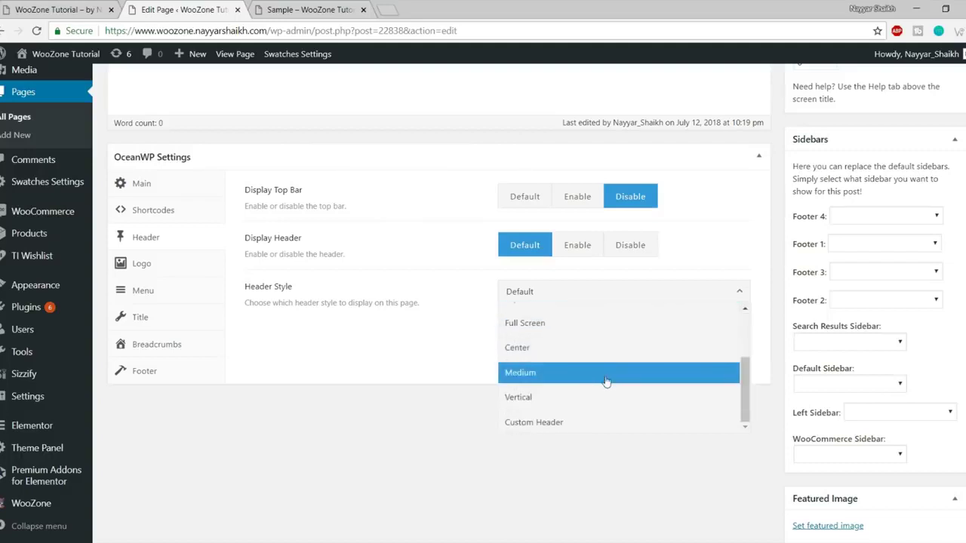
{"action": "scroll", "coordinate": [608, 388], "scroll_direction": "up", "scroll_amount": 2}
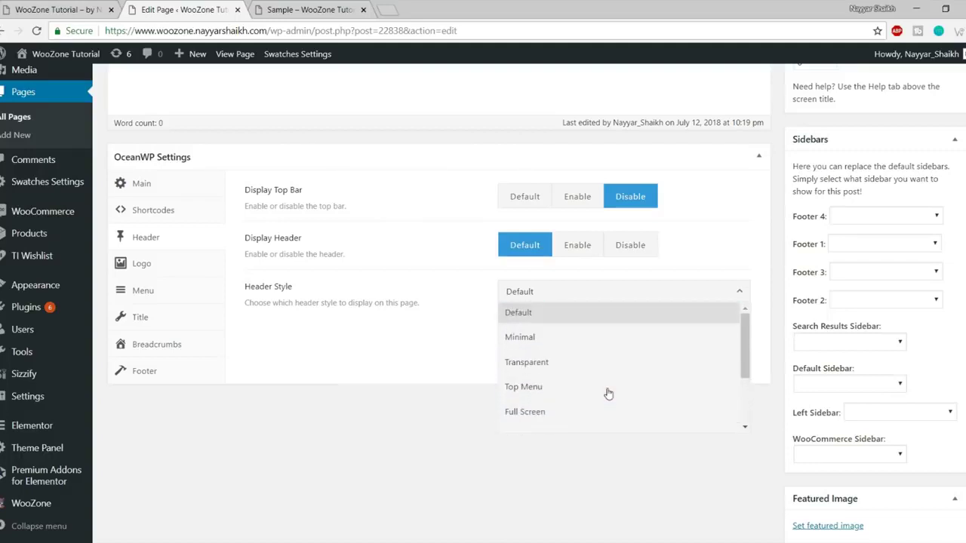
{"action": "scroll", "coordinate": [608, 393], "scroll_direction": "down", "scroll_amount": 2}
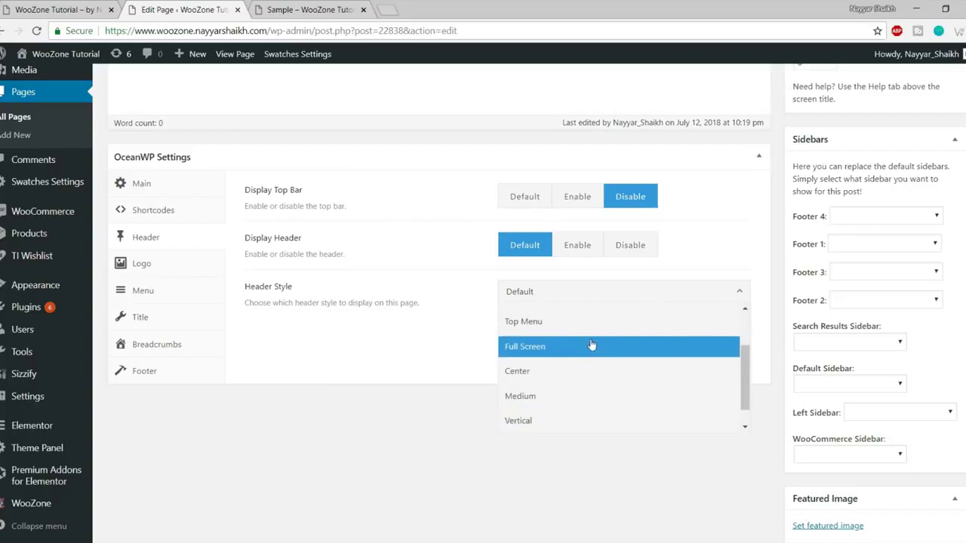
{"action": "scroll", "coordinate": [580, 355], "scroll_direction": "down", "scroll_amount": 1}
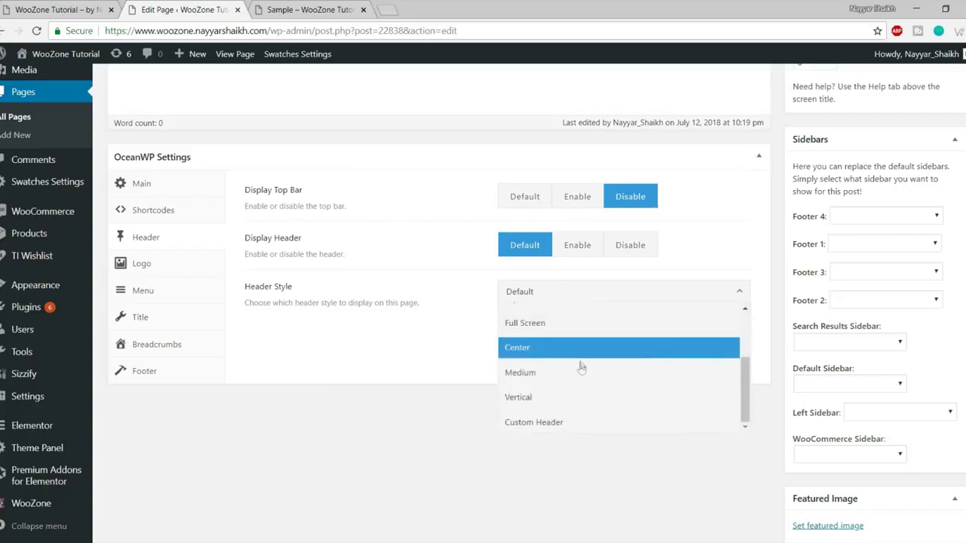
{"action": "left_click", "coordinate": [565, 348]}
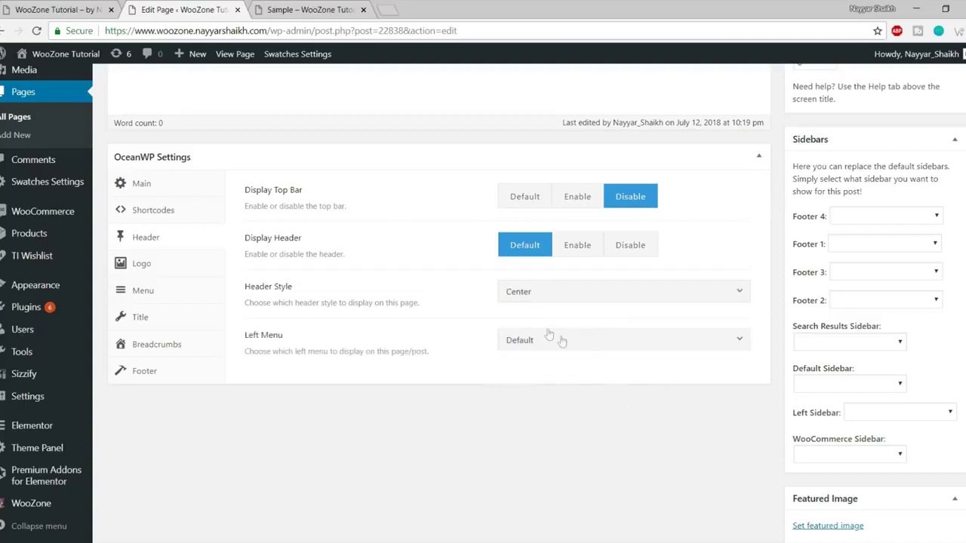
Switch the Header Style to Full Screen and update the page.
{"action": "left_click", "coordinate": [588, 337]}
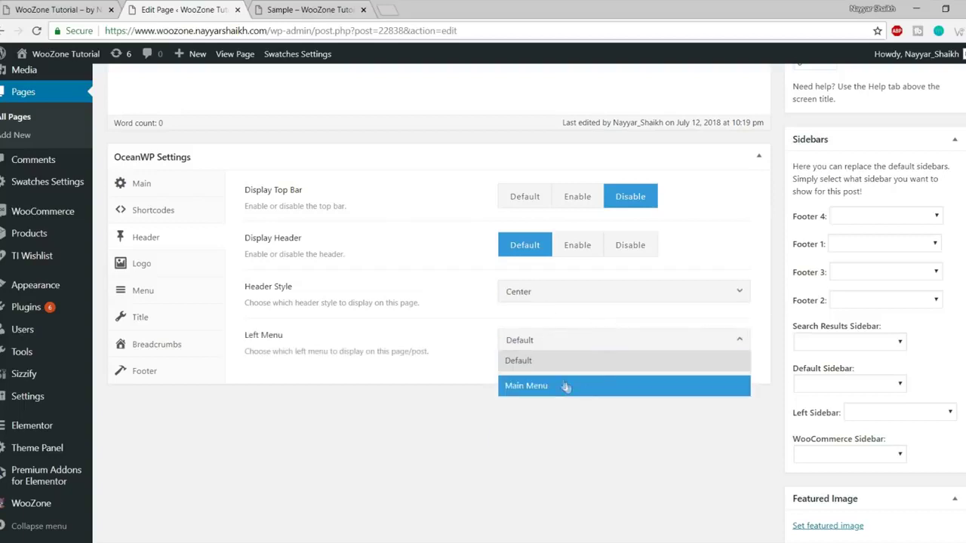
{"action": "left_click", "coordinate": [551, 291]}
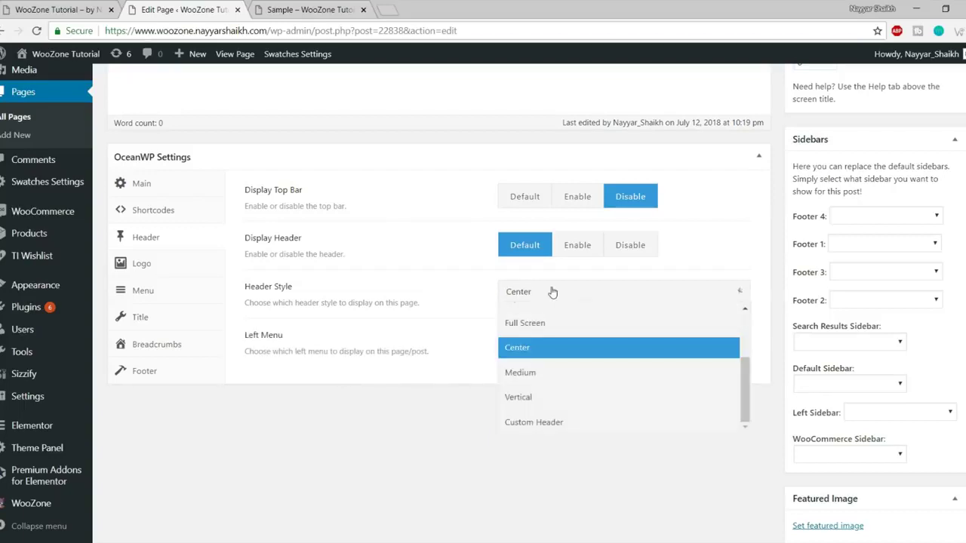
{"action": "scroll", "coordinate": [577, 384], "scroll_direction": "up", "scroll_amount": 3}
{"action": "left_click", "coordinate": [572, 385]}
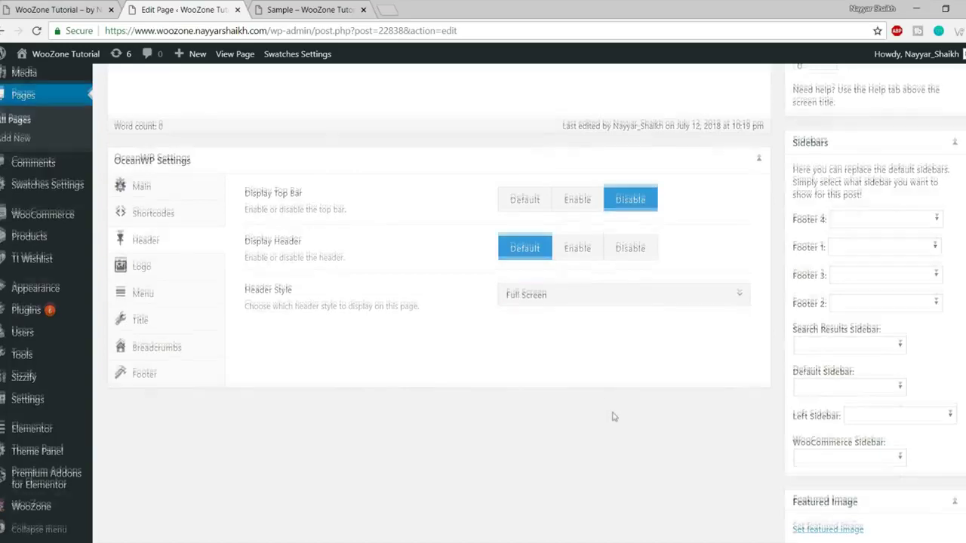
{"action": "scroll", "coordinate": [619, 418], "scroll_direction": "up", "scroll_amount": 10}
{"action": "left_click", "coordinate": [934, 403]}
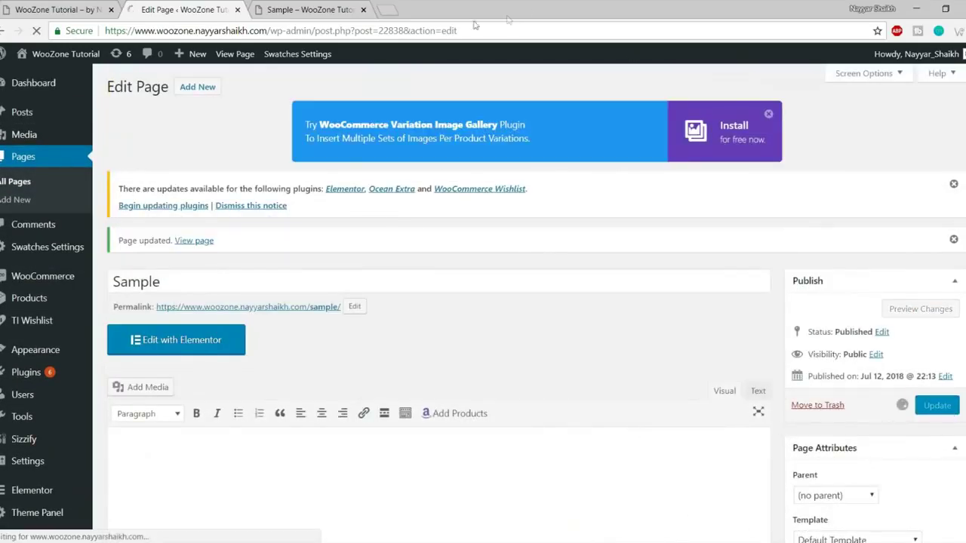
{"action": "left_click", "coordinate": [310, 9]}
Reload the Sample page, open and close its full-screen overlay menu, then return to the editor.
{"action": "left_click", "coordinate": [37, 31]}
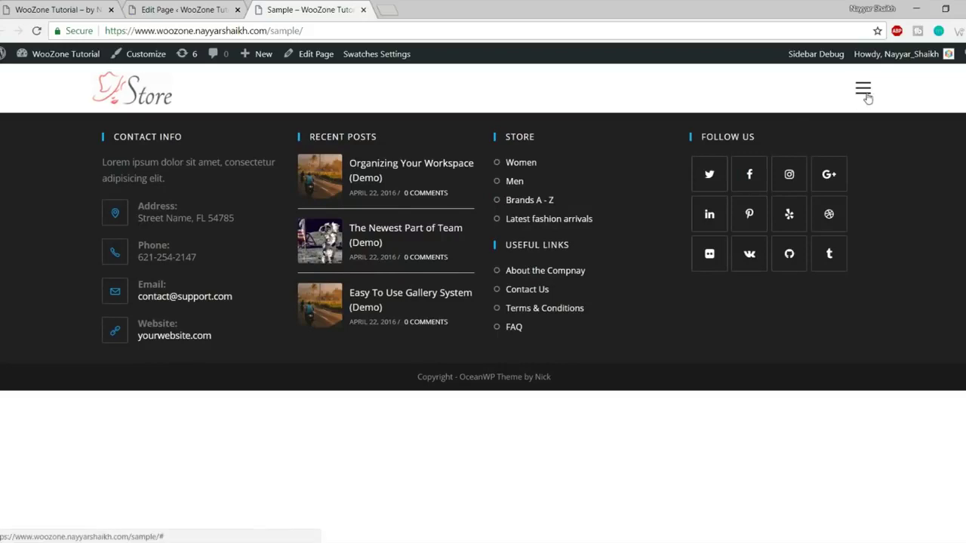
{"action": "left_click", "coordinate": [864, 90]}
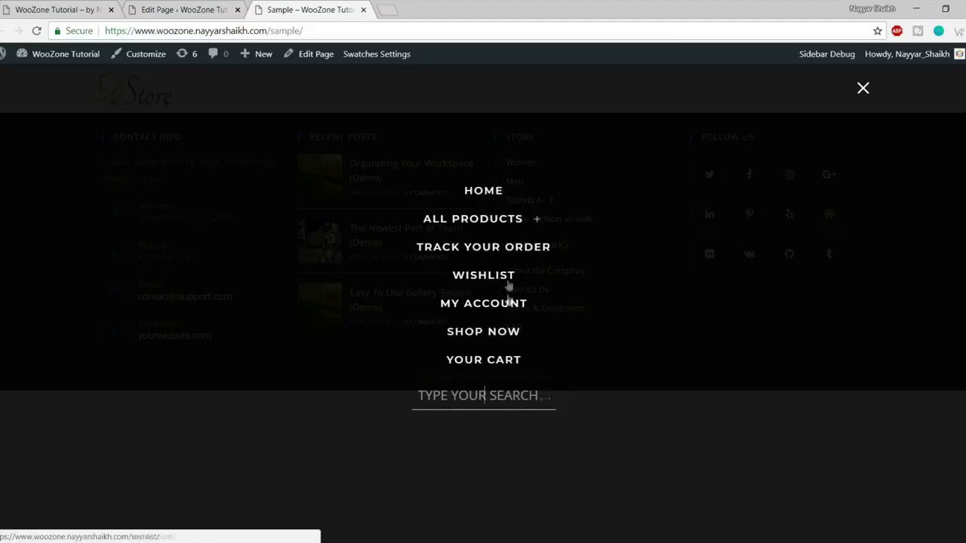
{"action": "left_click", "coordinate": [862, 89]}
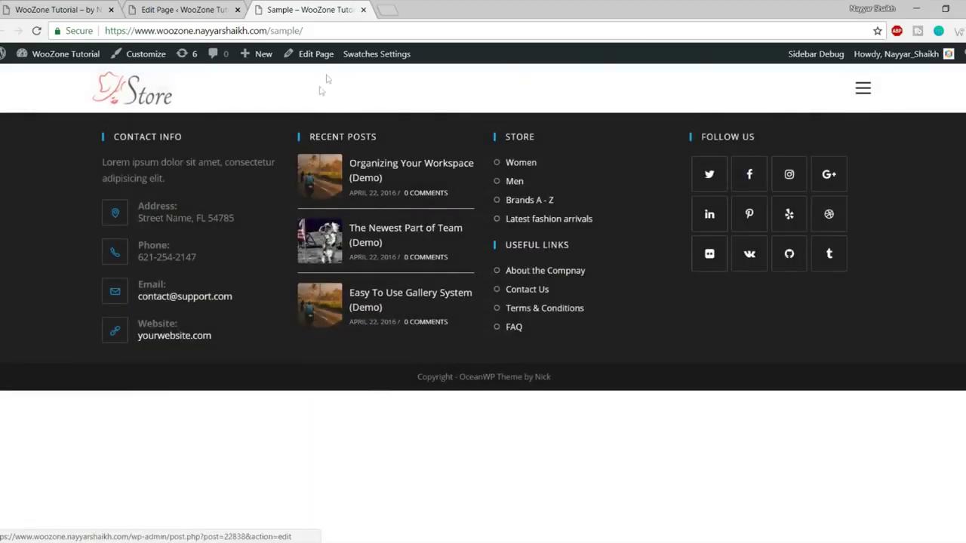
{"action": "left_click", "coordinate": [185, 9]}
{"action": "left_click", "coordinate": [310, 9]}
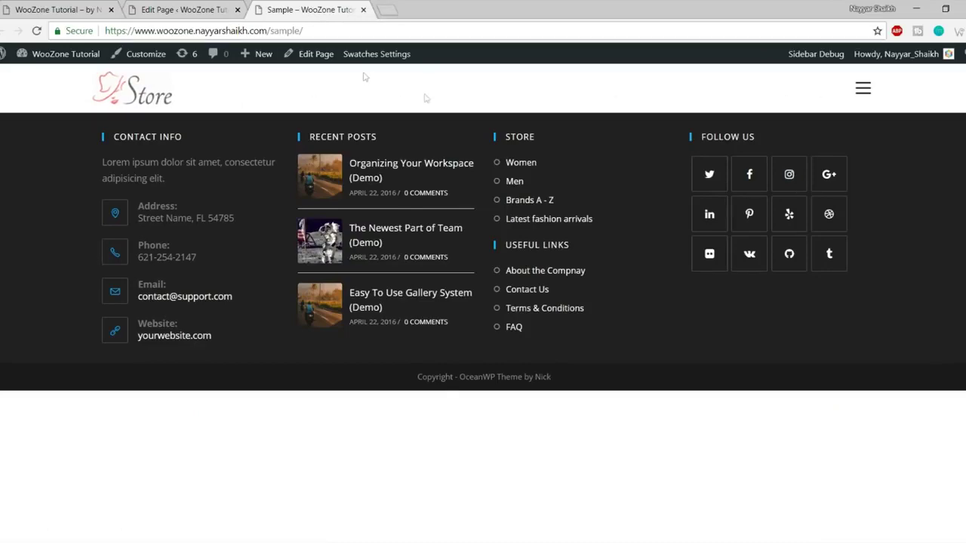
{"action": "left_click", "coordinate": [215, 13]}
{"action": "scroll", "coordinate": [573, 340], "scroll_direction": "down", "scroll_amount": 10}
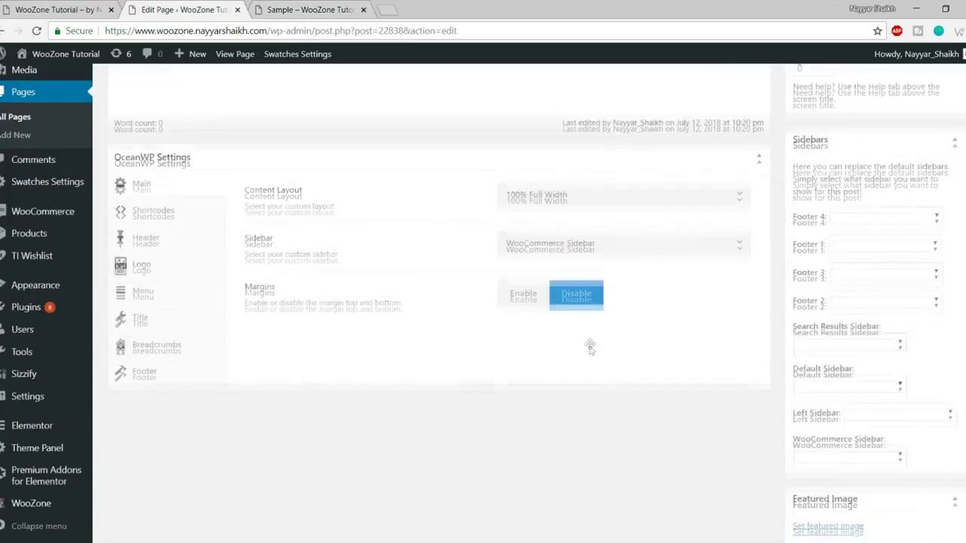
Show the page's OceanWP Logo settings and put the cursor in the empty Max Width field.
{"action": "left_click", "coordinate": [140, 267]}
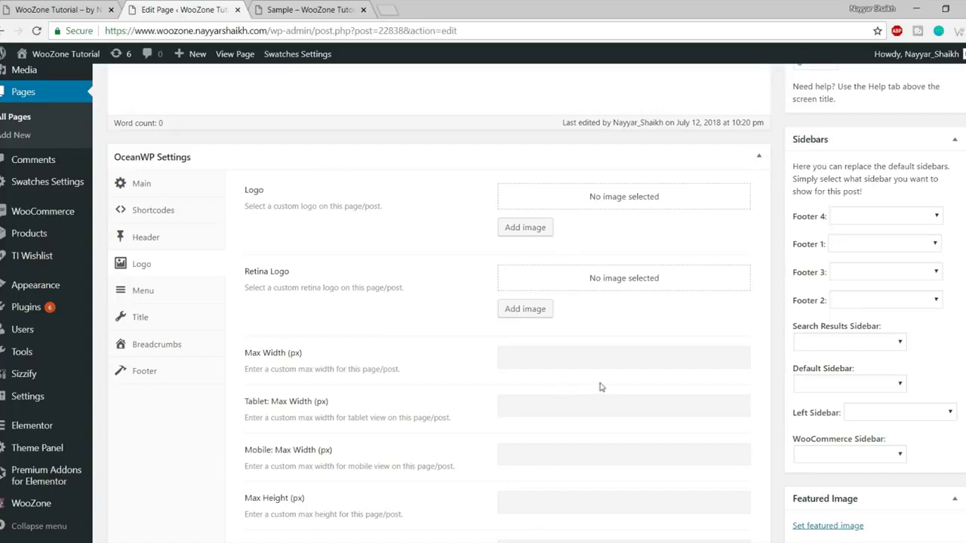
{"action": "scroll", "coordinate": [600, 386], "scroll_direction": "down", "scroll_amount": 2}
{"action": "left_click", "coordinate": [542, 231]}
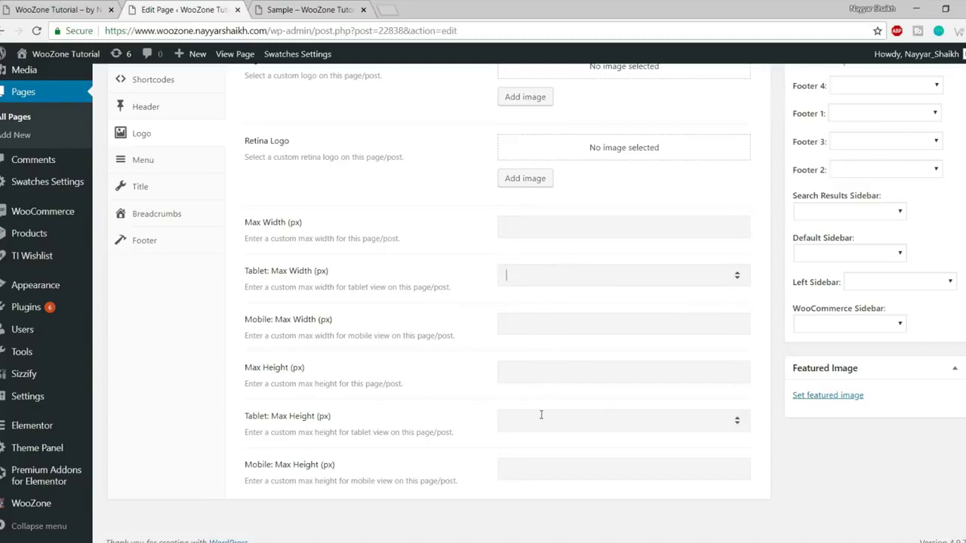
{"action": "scroll", "coordinate": [553, 420], "scroll_direction": "up", "scroll_amount": 2}
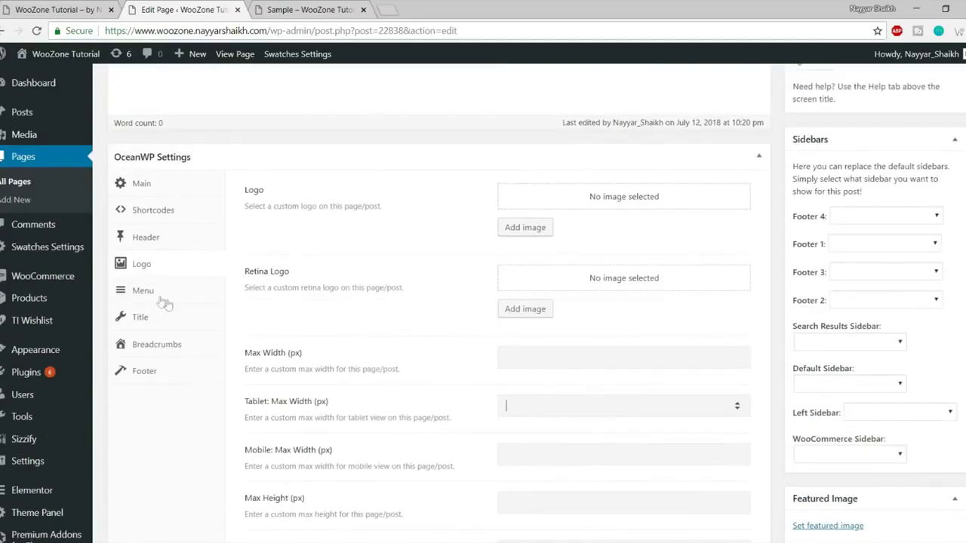
Browse the page's Menu settings, leaving the navigation menu and menu font family unchanged.
{"action": "left_click", "coordinate": [148, 292]}
{"action": "left_click", "coordinate": [564, 197]}
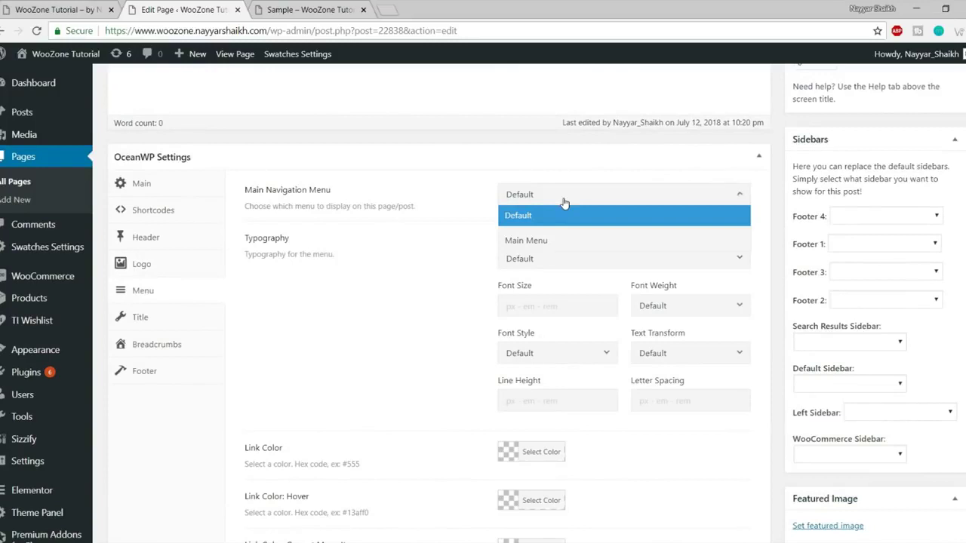
{"action": "left_click", "coordinate": [446, 250]}
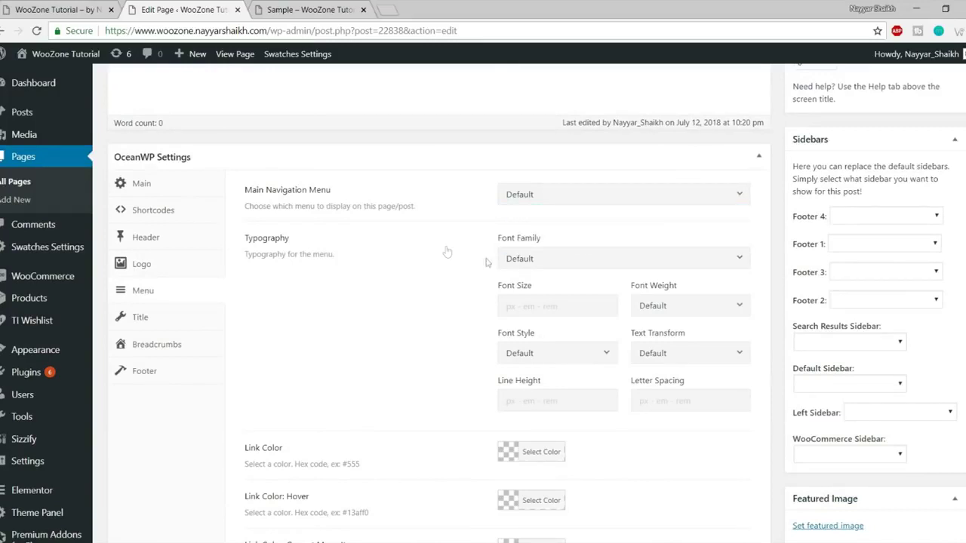
{"action": "scroll", "coordinate": [521, 280], "scroll_direction": "down", "scroll_amount": 1}
{"action": "left_click", "coordinate": [556, 202]}
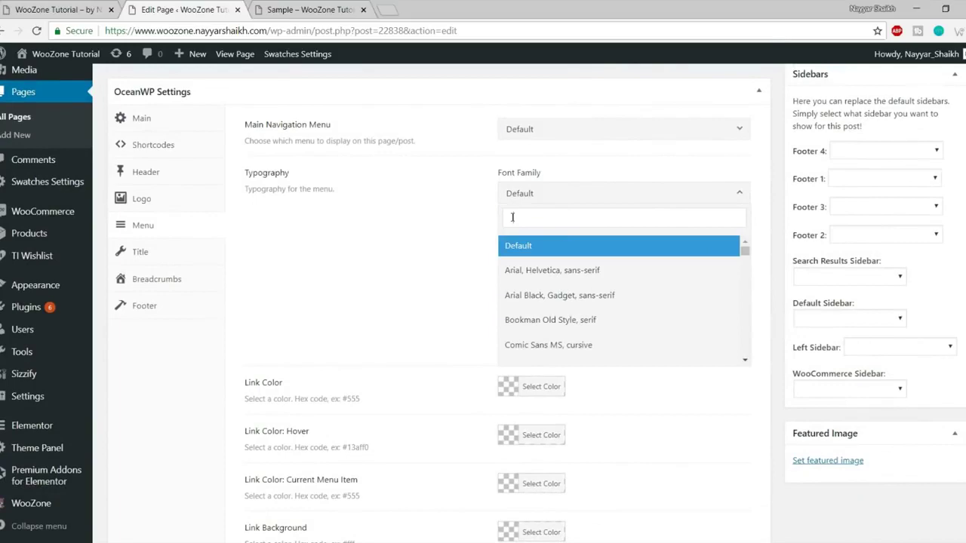
{"action": "left_click", "coordinate": [474, 238]}
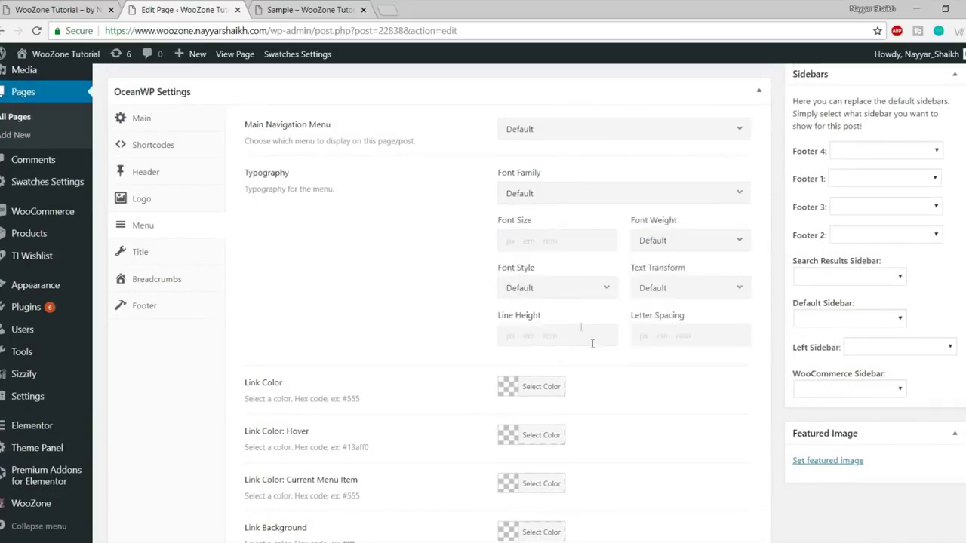
{"action": "scroll", "coordinate": [582, 330], "scroll_direction": "down", "scroll_amount": 2}
{"action": "scroll", "coordinate": [483, 309], "scroll_direction": "down", "scroll_amount": 1}
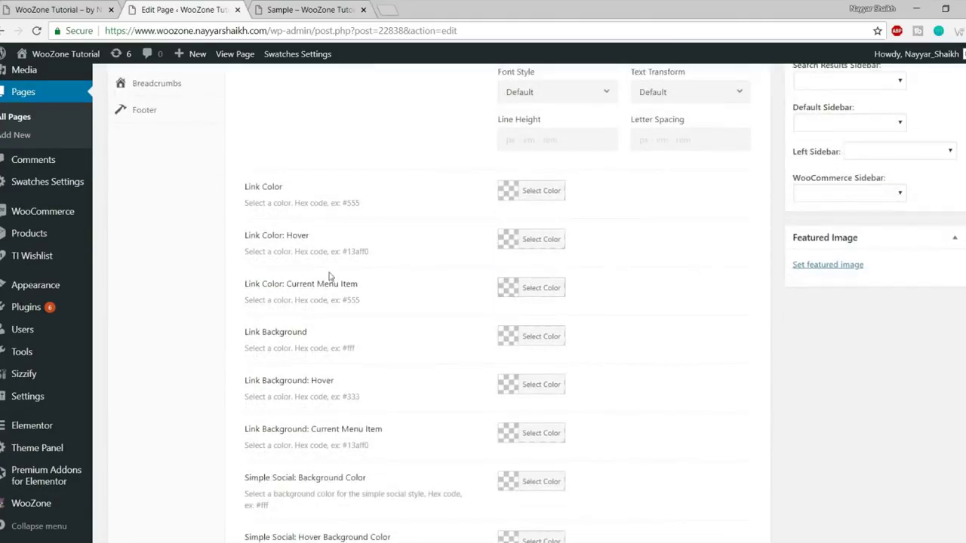
{"action": "scroll", "coordinate": [532, 306], "scroll_direction": "down", "scroll_amount": 1}
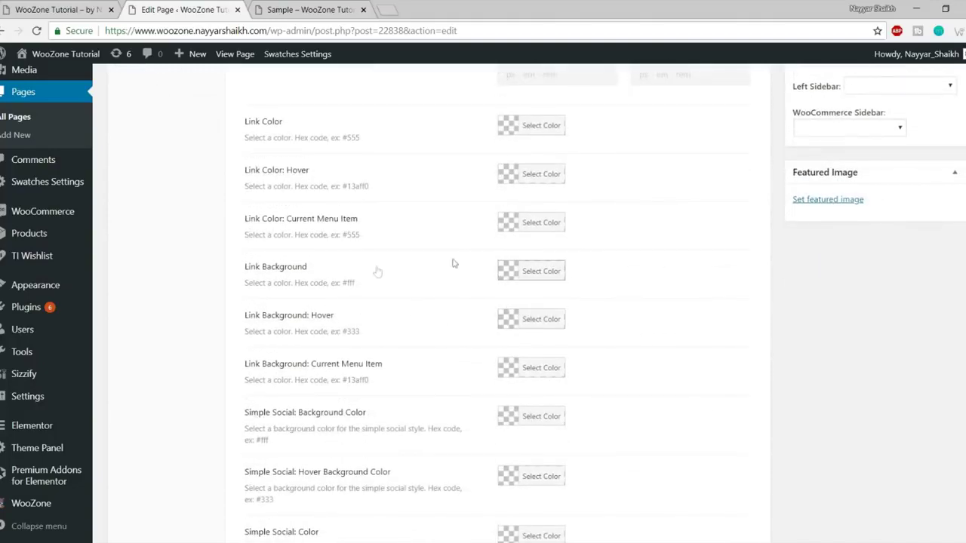
{"action": "scroll", "coordinate": [587, 340], "scroll_direction": "down", "scroll_amount": 2}
{"action": "scroll", "coordinate": [417, 274], "scroll_direction": "up", "scroll_amount": 1}
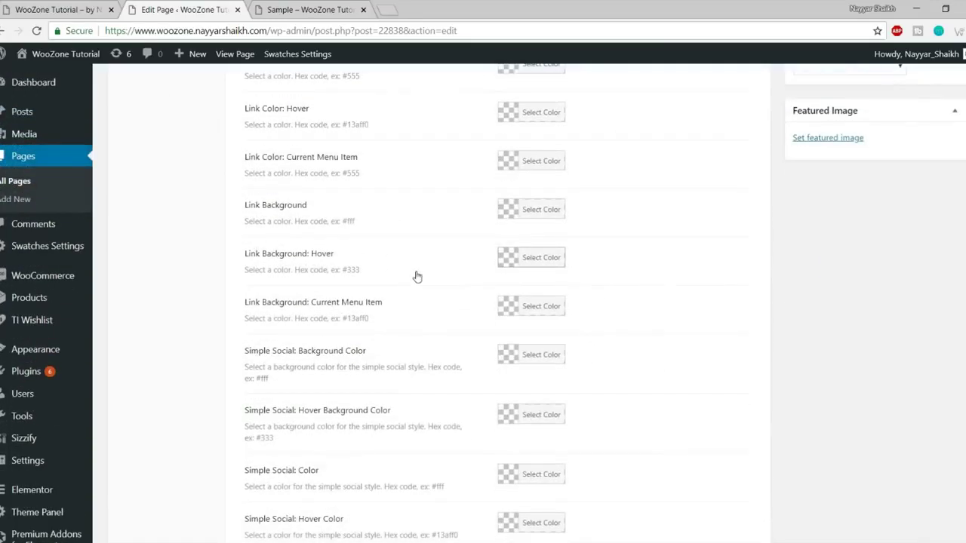
{"action": "scroll", "coordinate": [421, 279], "scroll_direction": "up", "scroll_amount": 1}
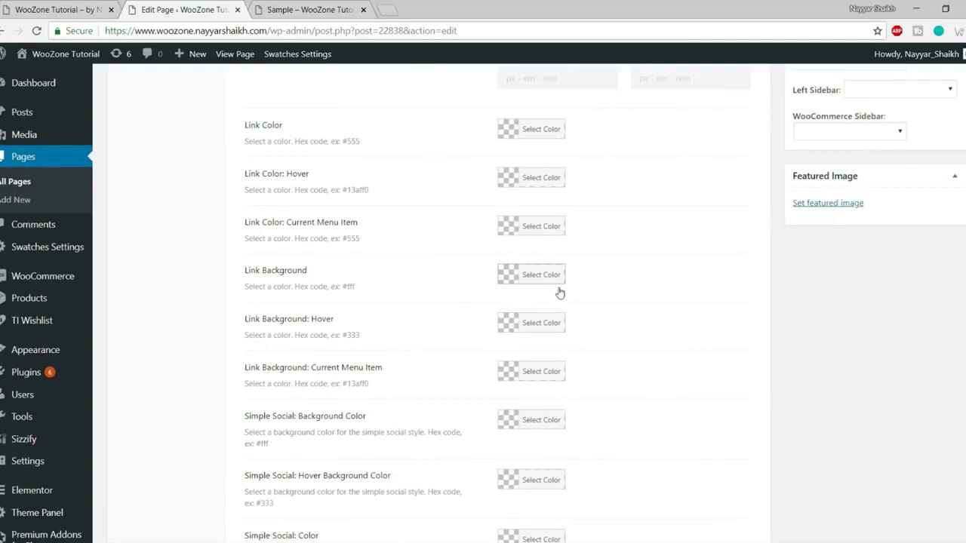
{"action": "scroll", "coordinate": [560, 293], "scroll_direction": "down", "scroll_amount": 1}
{"action": "scroll", "coordinate": [559, 292], "scroll_direction": "down", "scroll_amount": 2}
{"action": "scroll", "coordinate": [543, 427], "scroll_direction": "up", "scroll_amount": 3}
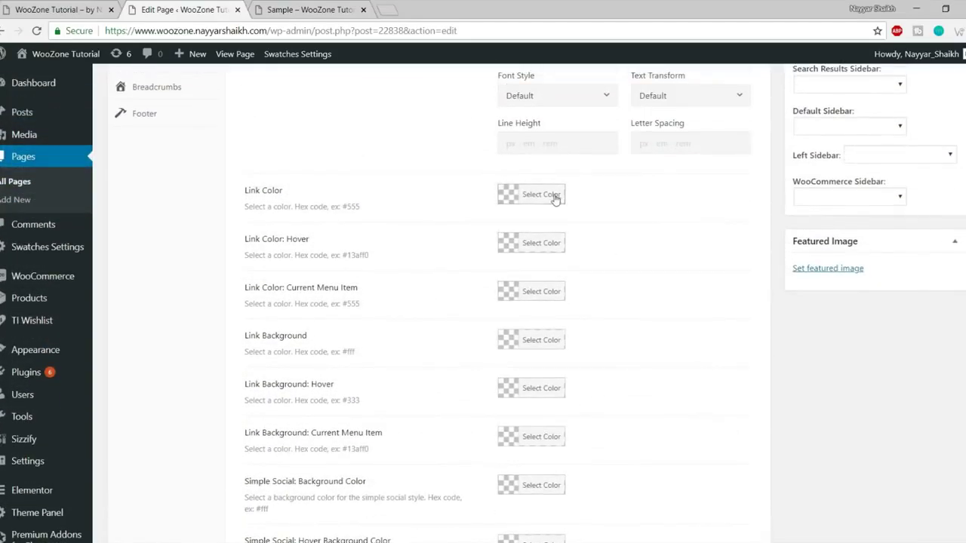
Set the menu Link Color to red, choose Main Menu for navigation, and update.
{"action": "left_click", "coordinate": [554, 194]}
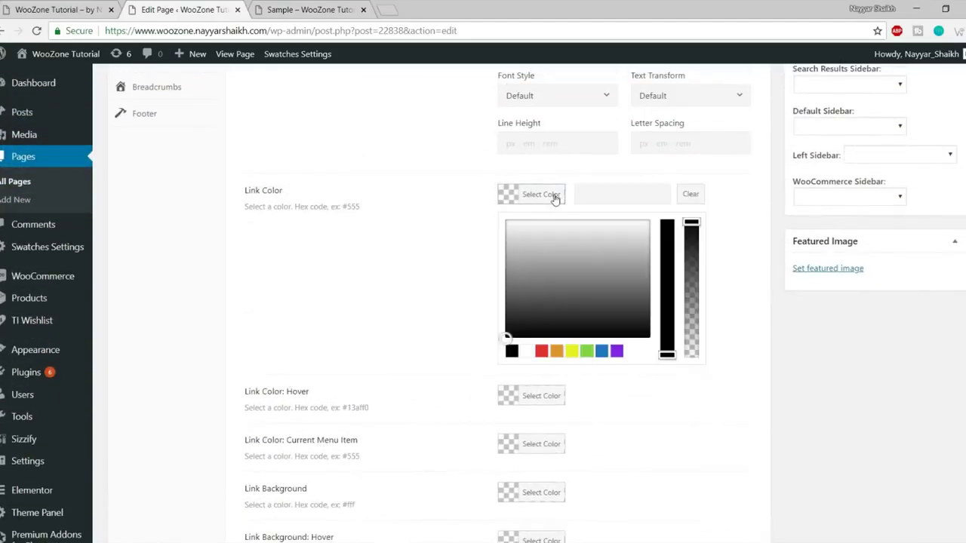
{"action": "left_click", "coordinate": [541, 351]}
{"action": "scroll", "coordinate": [733, 420], "scroll_direction": "up", "scroll_amount": 6}
{"action": "left_click", "coordinate": [620, 393]}
{"action": "left_click", "coordinate": [594, 437]}
{"action": "left_click", "coordinate": [936, 82]}
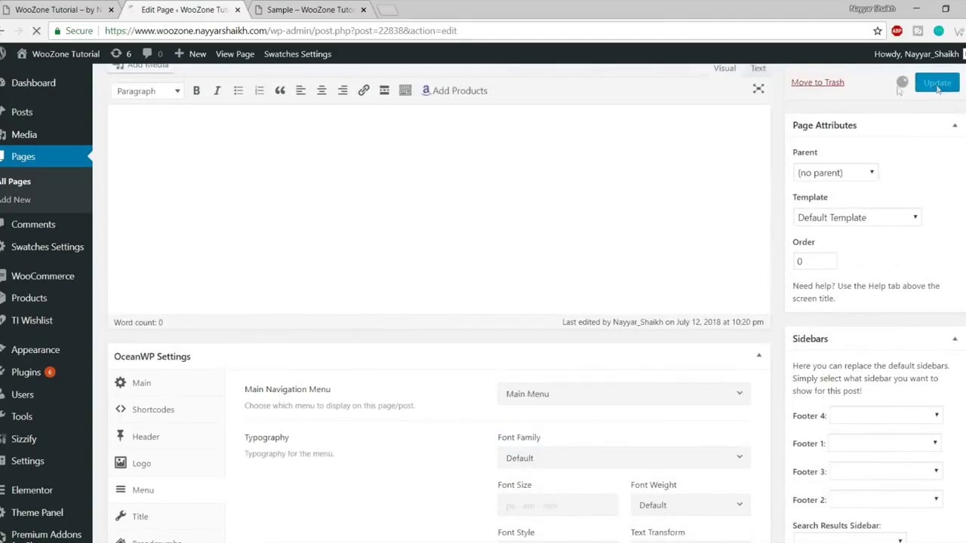
Reload the live Sample page and check its full-screen navigation menu.
{"action": "left_click", "coordinate": [325, 11]}
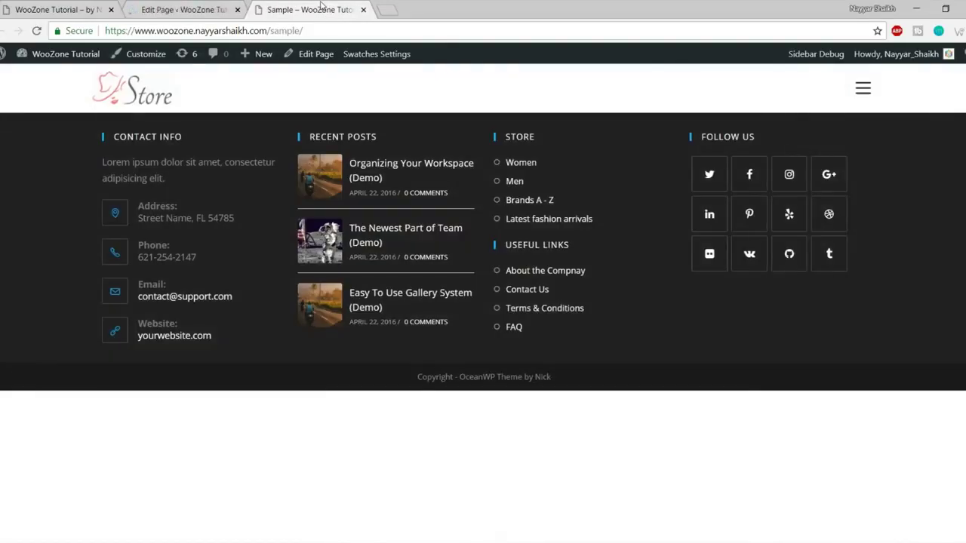
{"action": "left_click", "coordinate": [36, 31]}
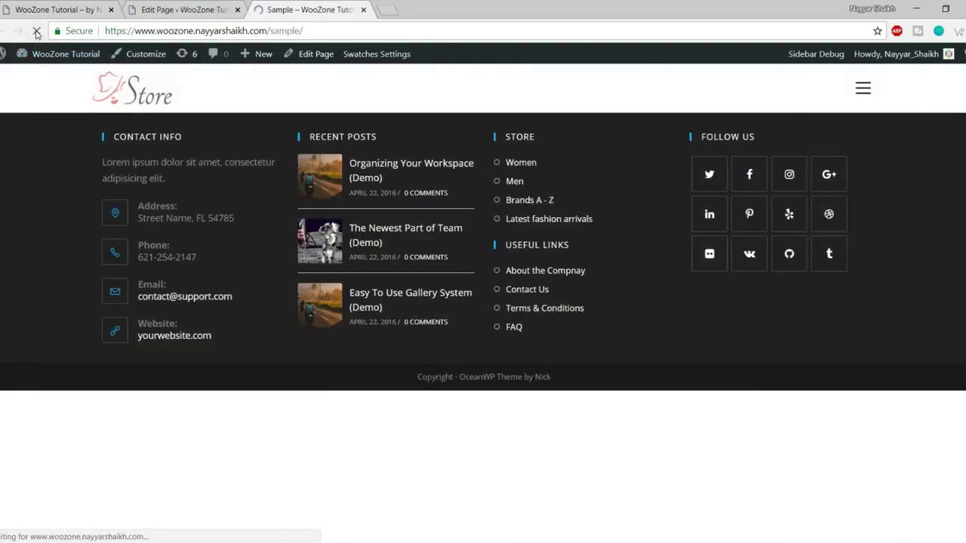
{"action": "left_click", "coordinate": [863, 89]}
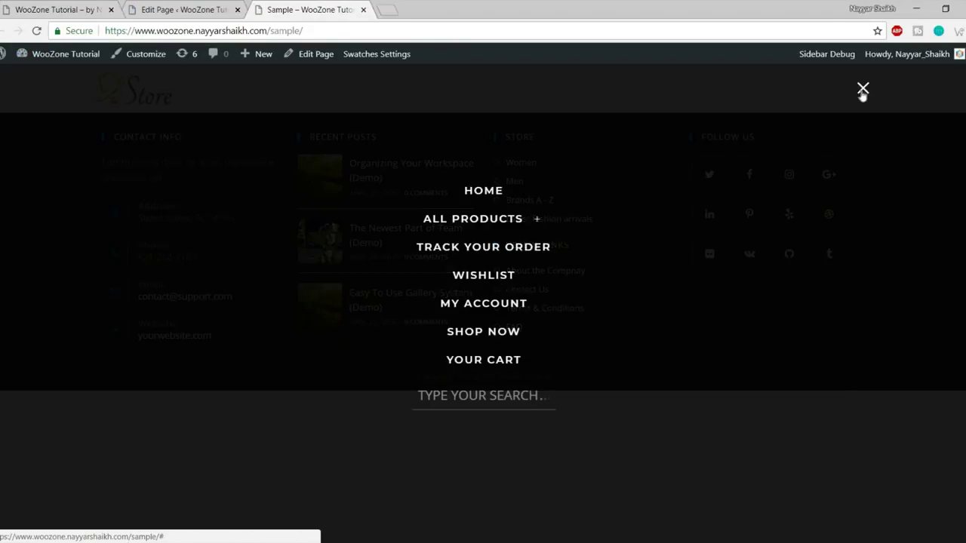
{"action": "left_click", "coordinate": [860, 92]}
Change the page's Header Style from Full Screen to Default and update the page.
{"action": "left_click", "coordinate": [154, 9]}
{"action": "scroll", "coordinate": [403, 313], "scroll_direction": "down", "scroll_amount": 5}
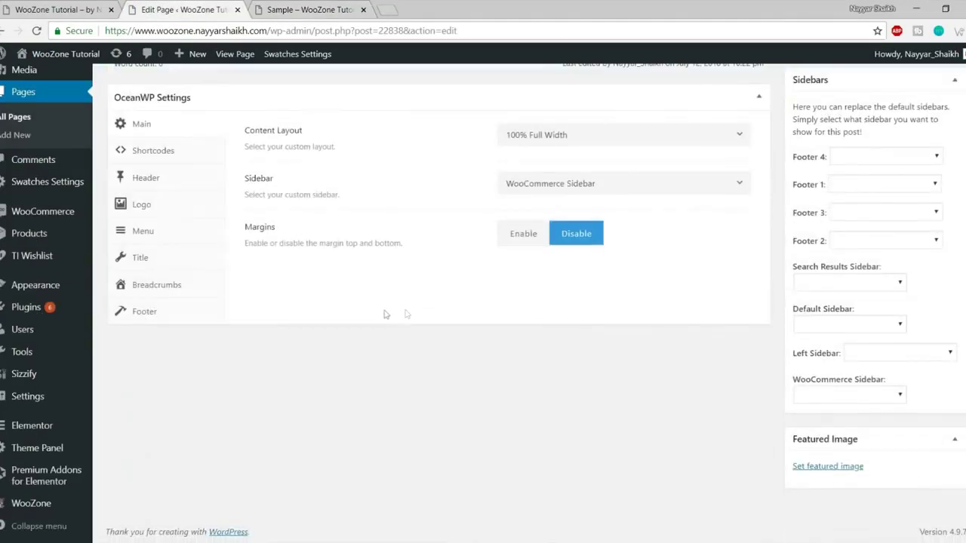
{"action": "left_click", "coordinate": [143, 232]}
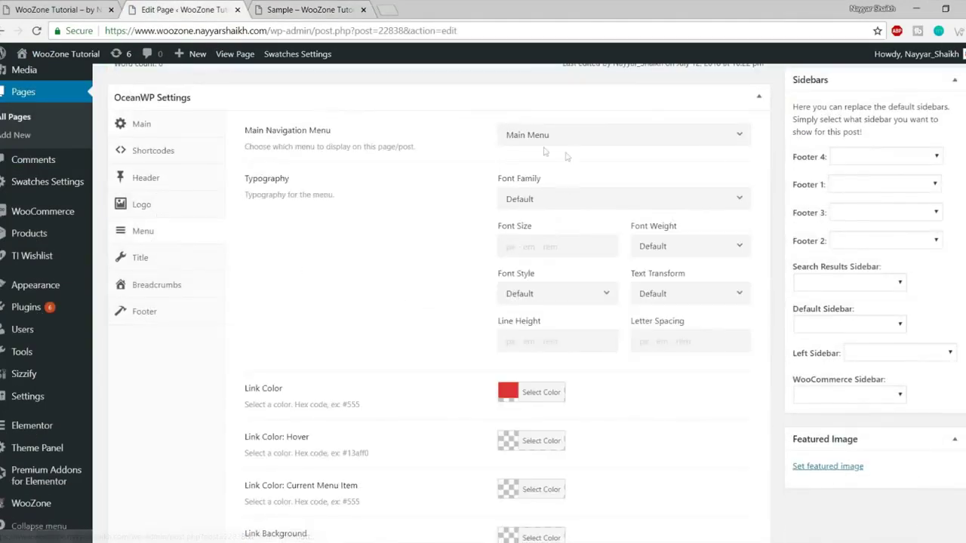
{"action": "left_click", "coordinate": [143, 185]}
{"action": "left_click", "coordinate": [572, 229]}
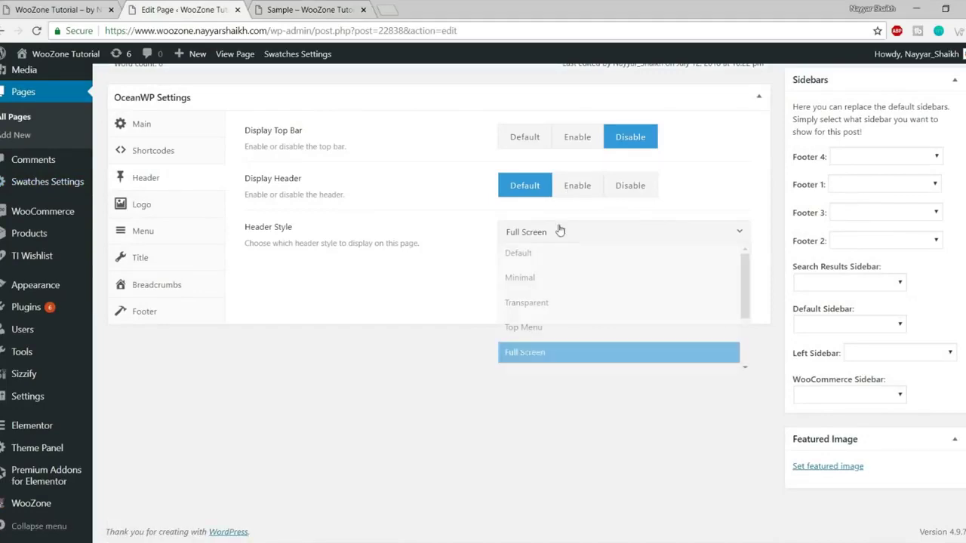
{"action": "left_click", "coordinate": [565, 256]}
{"action": "scroll", "coordinate": [640, 339], "scroll_direction": "up", "scroll_amount": 10}
{"action": "left_click", "coordinate": [938, 405]}
Reload the Sample page to confirm the horizontal red-link menu, then return to the editor.
{"action": "left_click", "coordinate": [309, 9]}
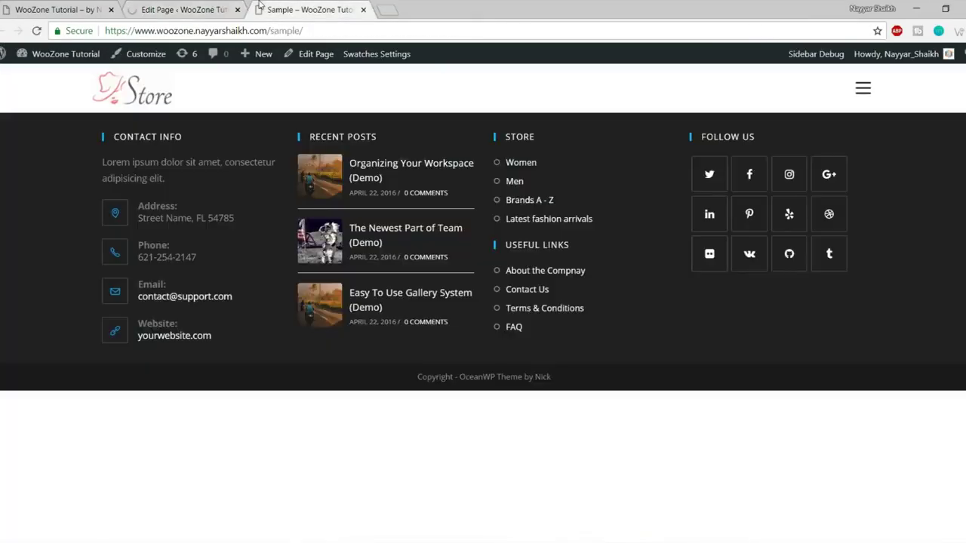
{"action": "left_click", "coordinate": [37, 30]}
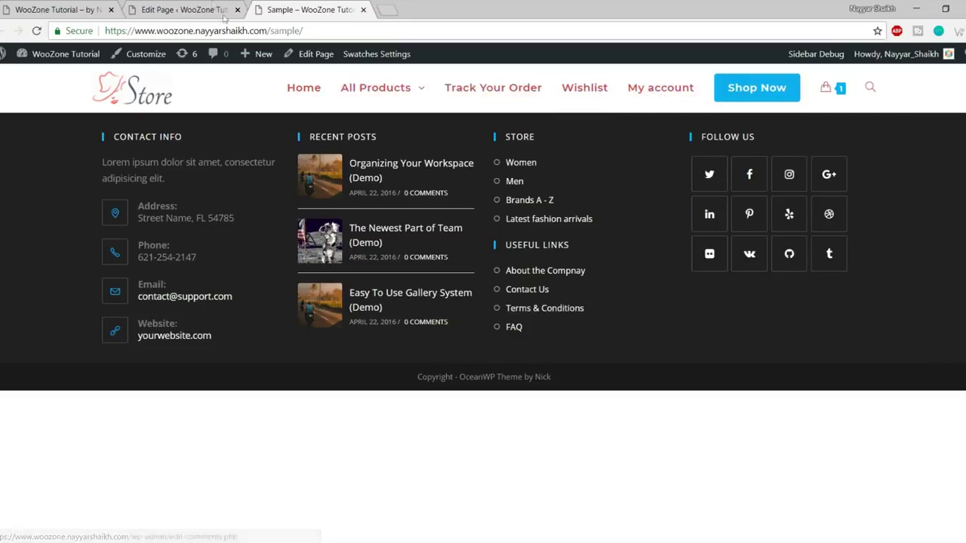
{"action": "left_click", "coordinate": [185, 10]}
{"action": "scroll", "coordinate": [574, 242], "scroll_direction": "down", "scroll_amount": 10}
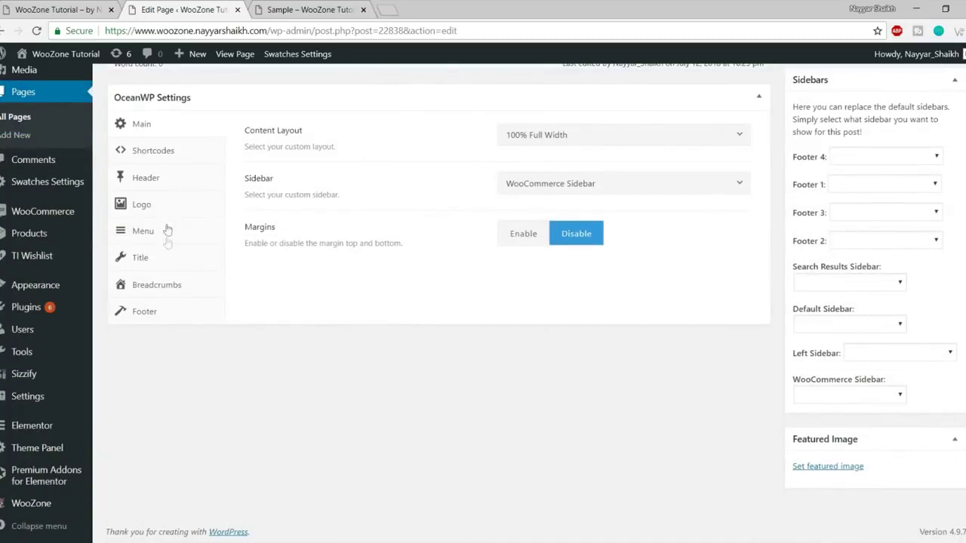
Set Display Page Title to Default, enable the title heading, choose Centered style, and update.
{"action": "left_click", "coordinate": [164, 256]}
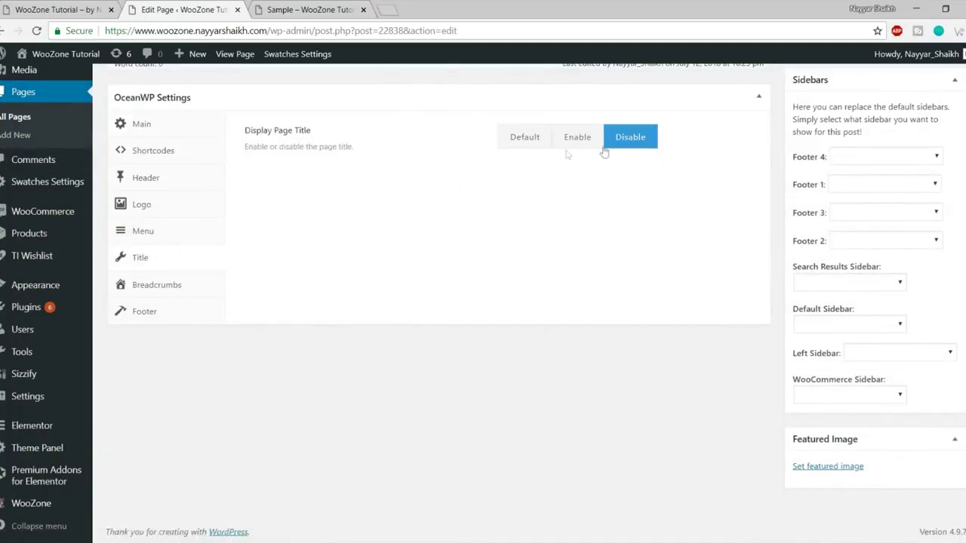
{"action": "left_click", "coordinate": [540, 151]}
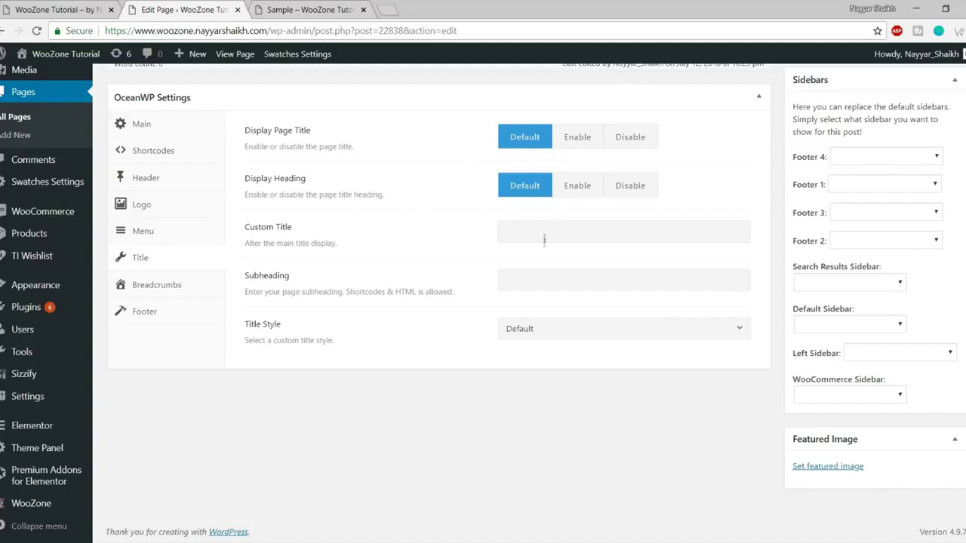
{"action": "left_click", "coordinate": [578, 187]}
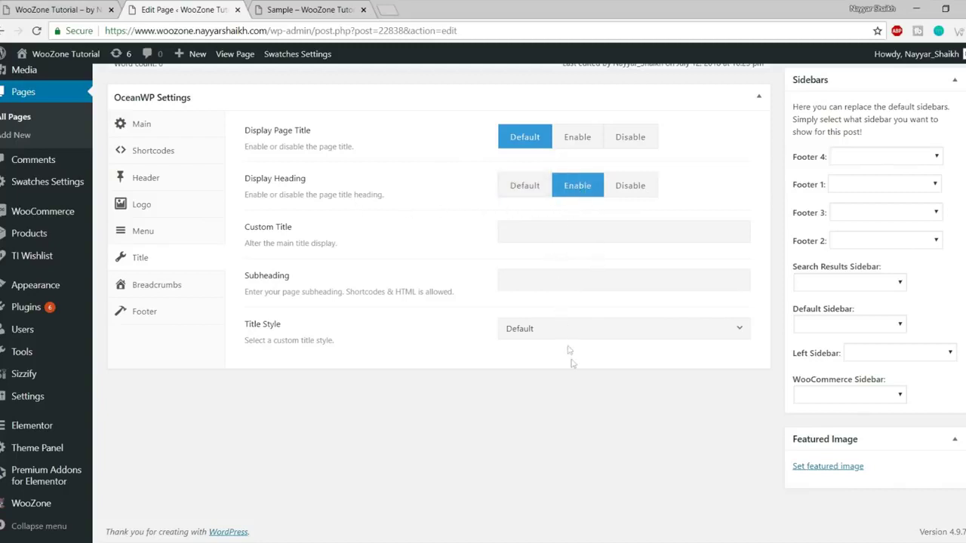
{"action": "left_click", "coordinate": [539, 331]}
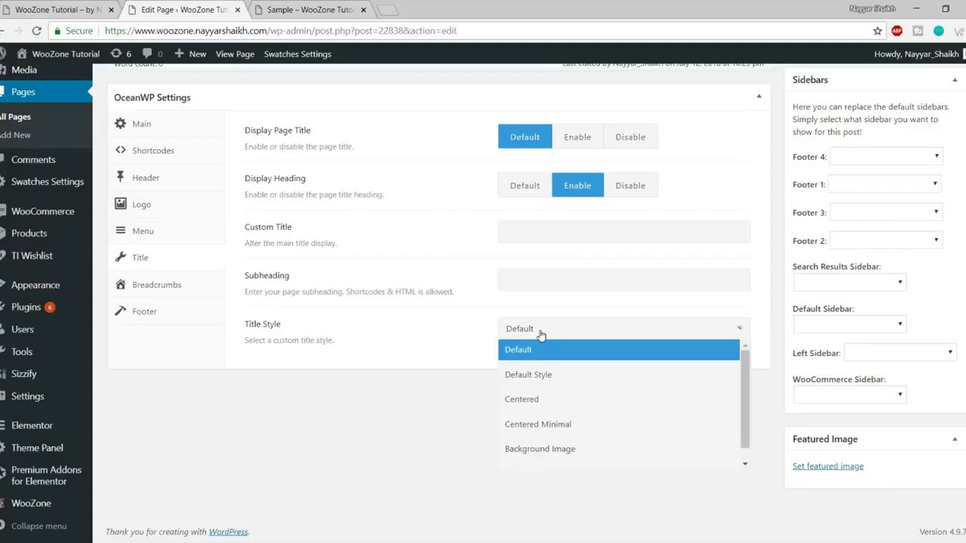
{"action": "scroll", "coordinate": [609, 439], "scroll_direction": "down", "scroll_amount": 1}
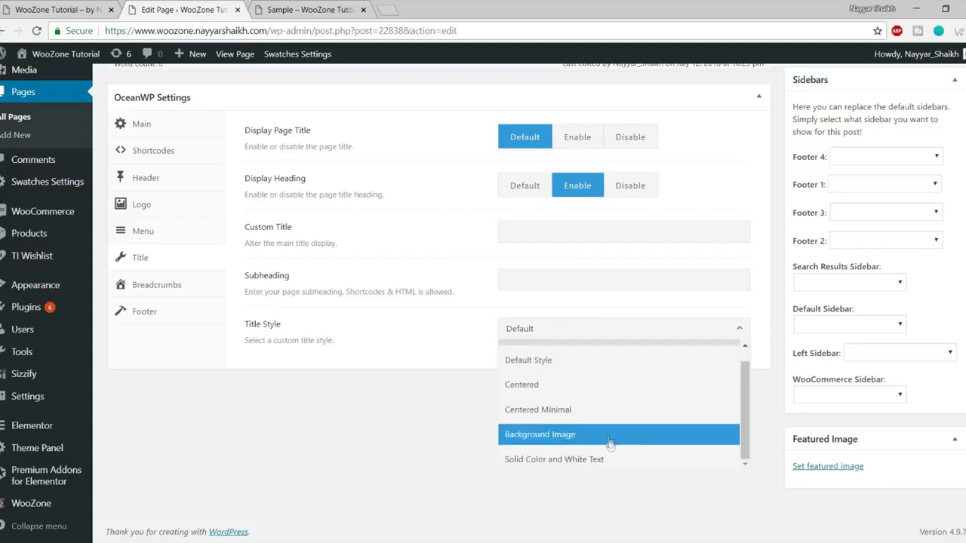
{"action": "scroll", "coordinate": [611, 457], "scroll_direction": "up", "scroll_amount": 1}
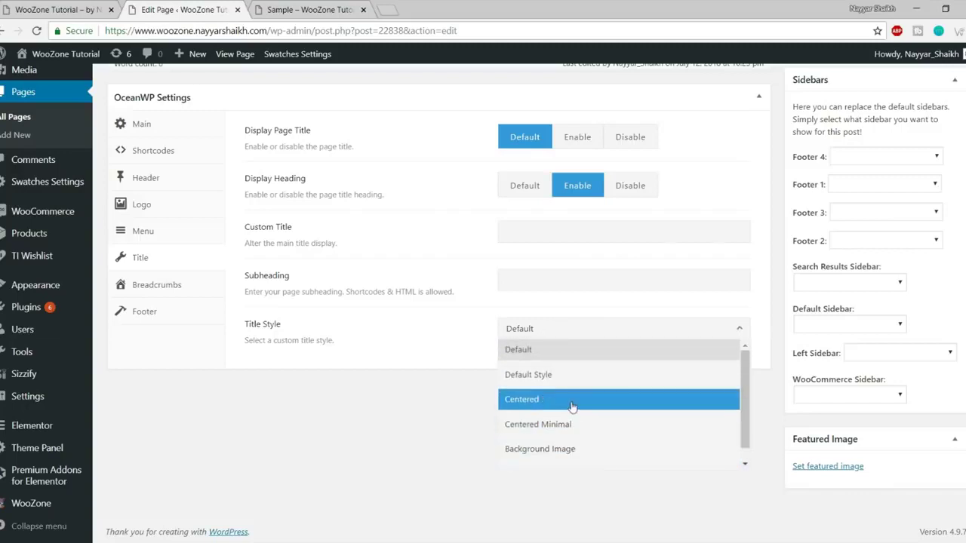
{"action": "left_click", "coordinate": [571, 400]}
{"action": "scroll", "coordinate": [950, 361], "scroll_direction": "up", "scroll_amount": 10}
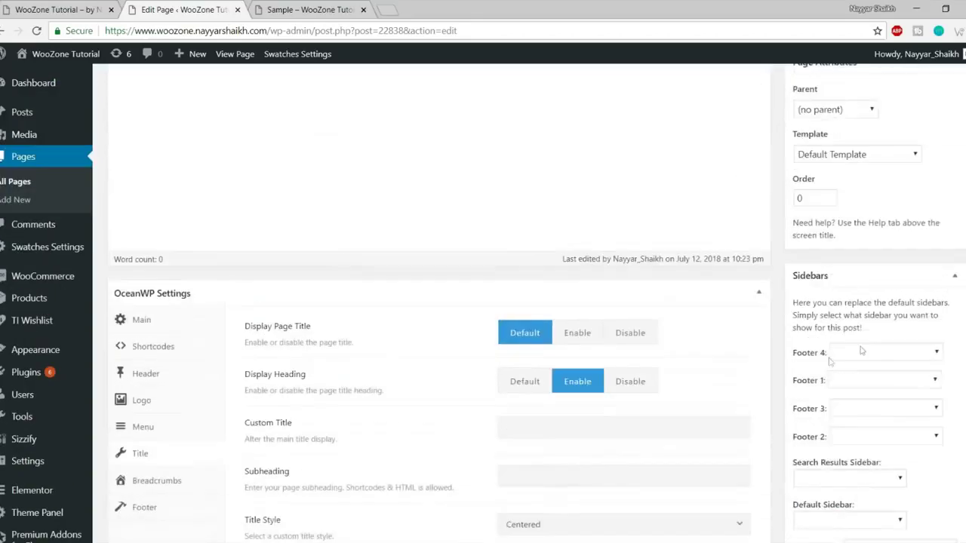
{"action": "left_click", "coordinate": [937, 406]}
Reload the live Sample page and inspect the centered Sample title and breadcrumb.
{"action": "left_click", "coordinate": [329, 11]}
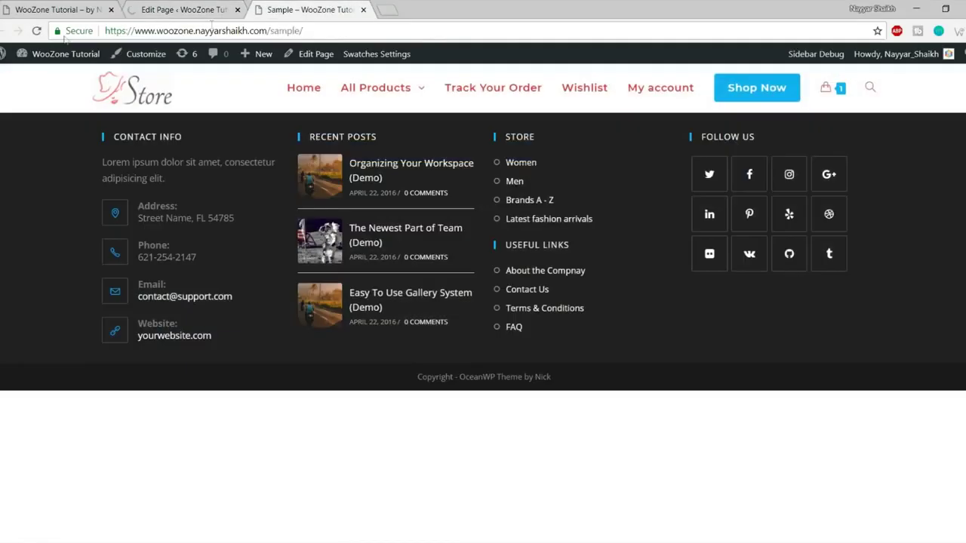
{"action": "left_click", "coordinate": [36, 31]}
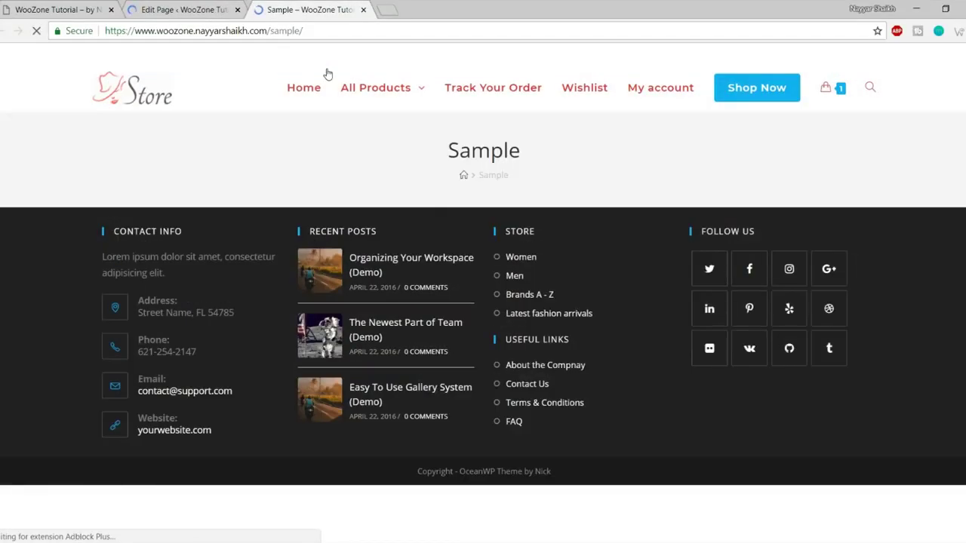
{"action": "left_click_drag", "start_coordinate": [431, 151], "coordinate": [436, 138]}
{"action": "left_click", "coordinate": [515, 163]}
{"action": "left_click", "coordinate": [425, 167]}
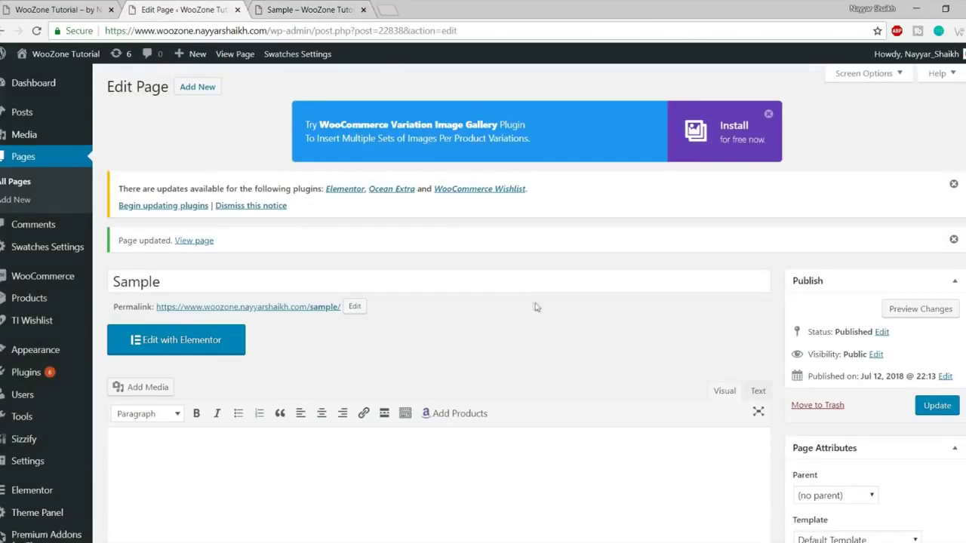
Review the page's Title and Breadcrumb settings against the breadcrumb on the live Sample page.
{"action": "scroll", "coordinate": [538, 308], "scroll_direction": "down", "scroll_amount": 10}
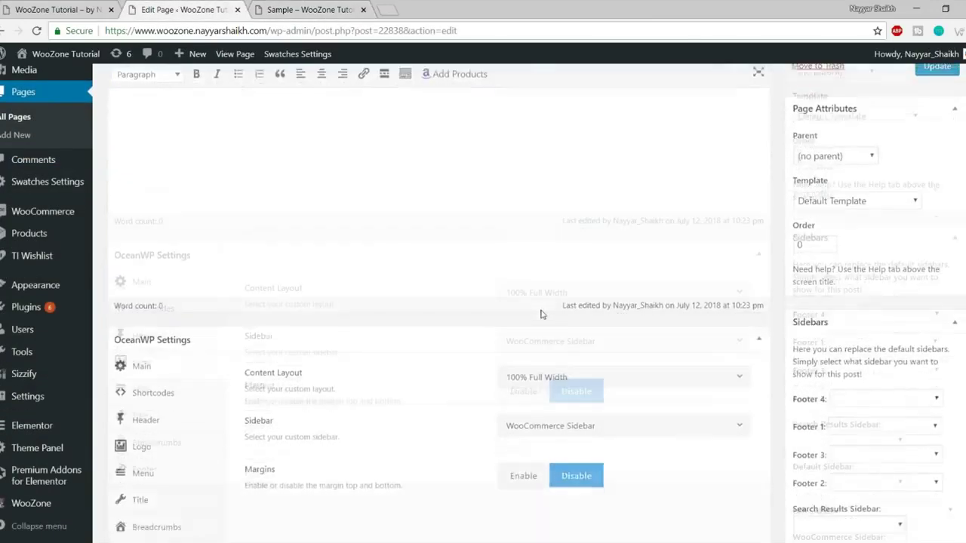
{"action": "left_click", "coordinate": [183, 259]}
{"action": "left_click", "coordinate": [180, 299]}
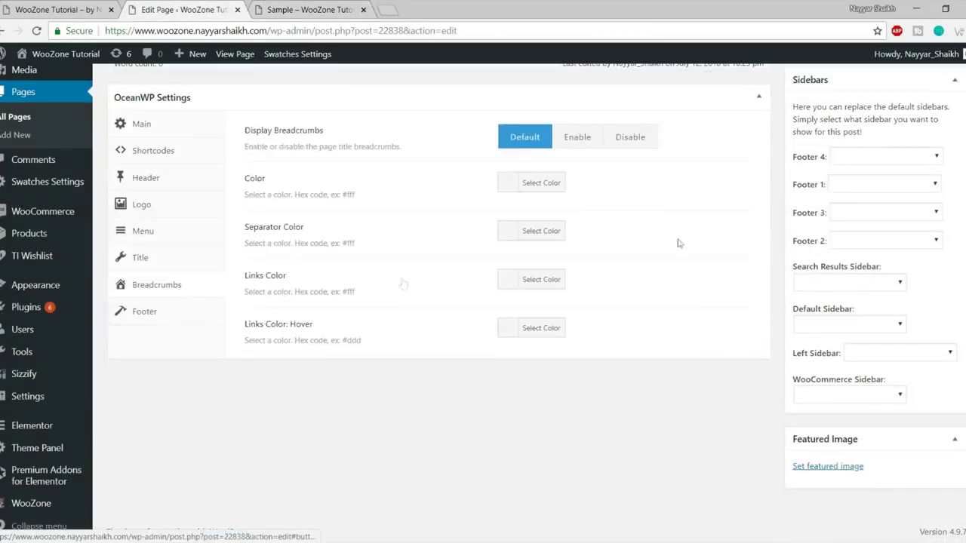
{"action": "left_click", "coordinate": [320, 8]}
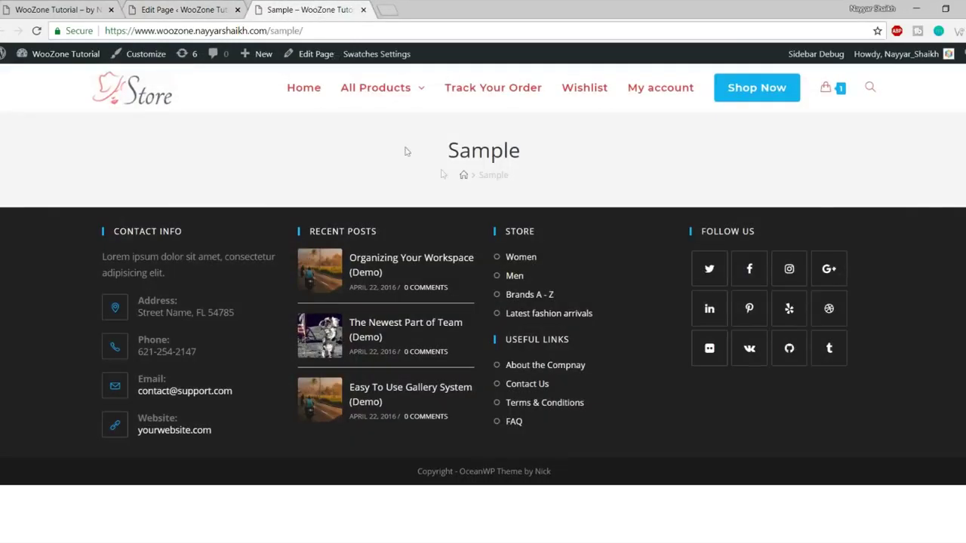
{"action": "left_click_drag", "start_coordinate": [457, 179], "coordinate": [519, 179]}
{"action": "left_click", "coordinate": [188, 8]}
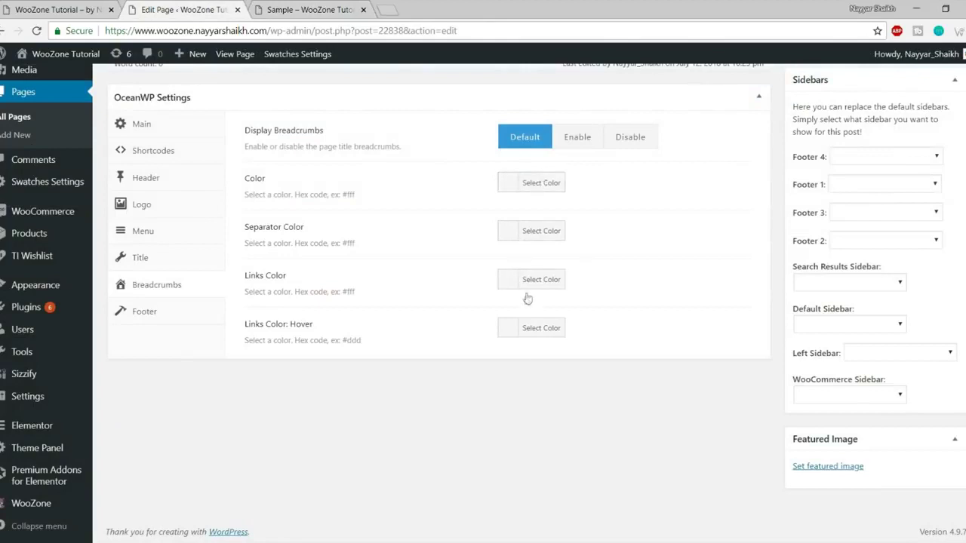
Disable Display Footer Widgets Area, update the page, and reload Sample to check the footer.
{"action": "left_click", "coordinate": [155, 313]}
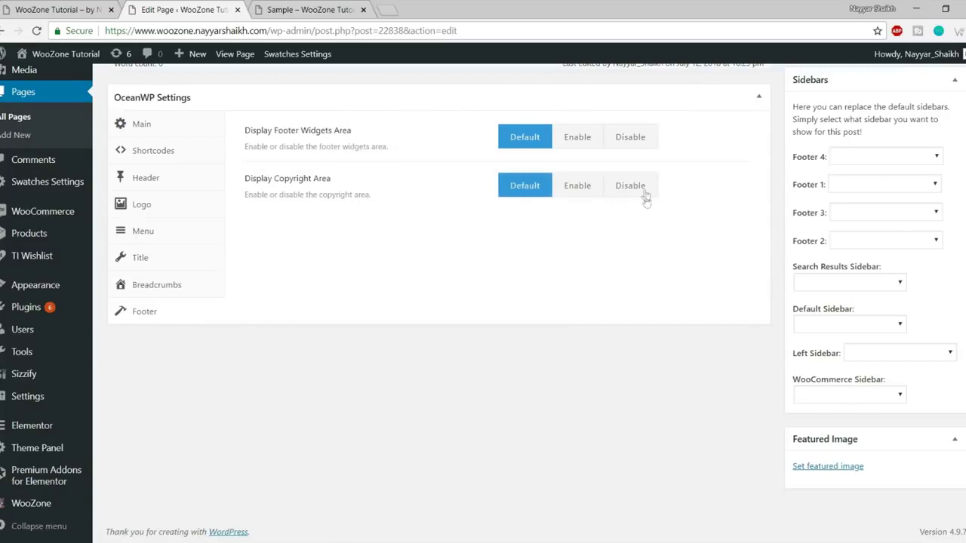
{"action": "left_click", "coordinate": [628, 143]}
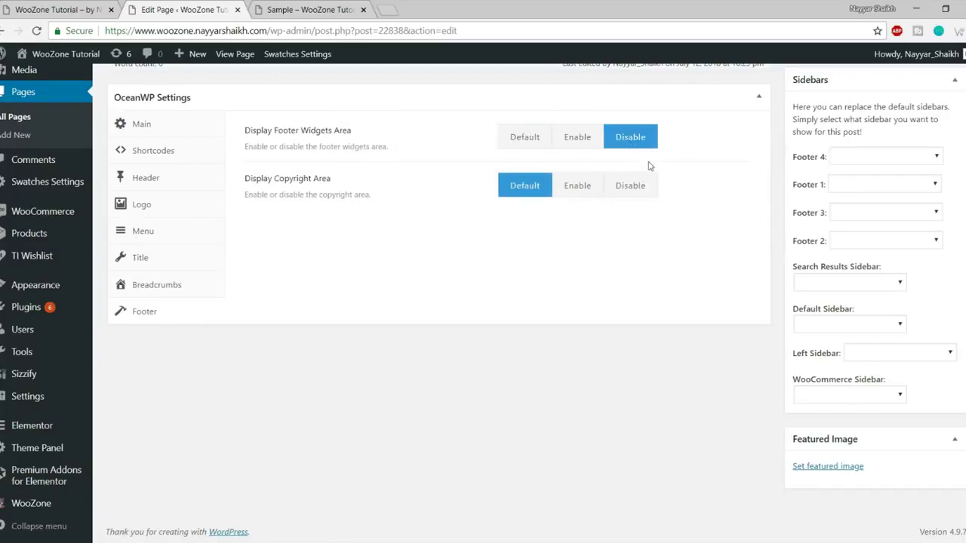
{"action": "scroll", "coordinate": [671, 238], "scroll_direction": "up", "scroll_amount": 10}
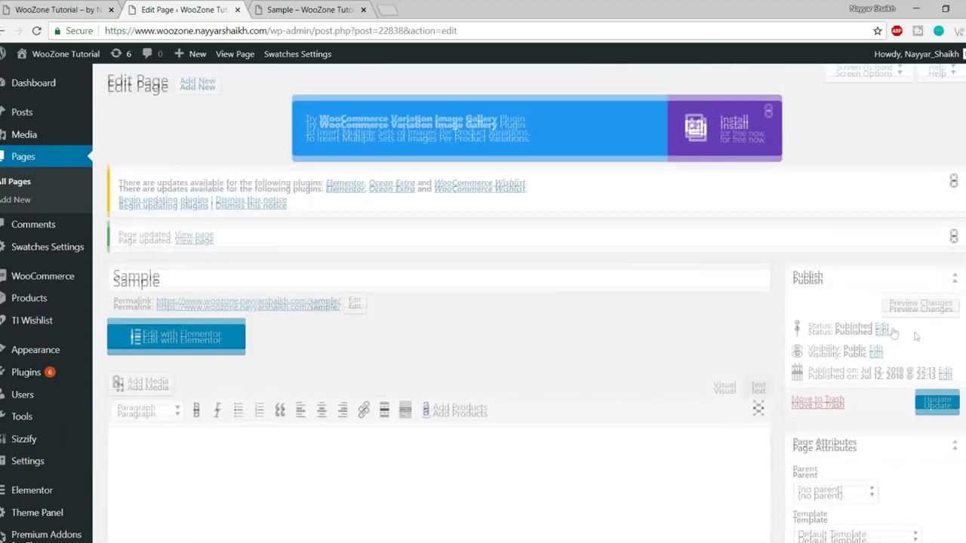
{"action": "left_click", "coordinate": [940, 412]}
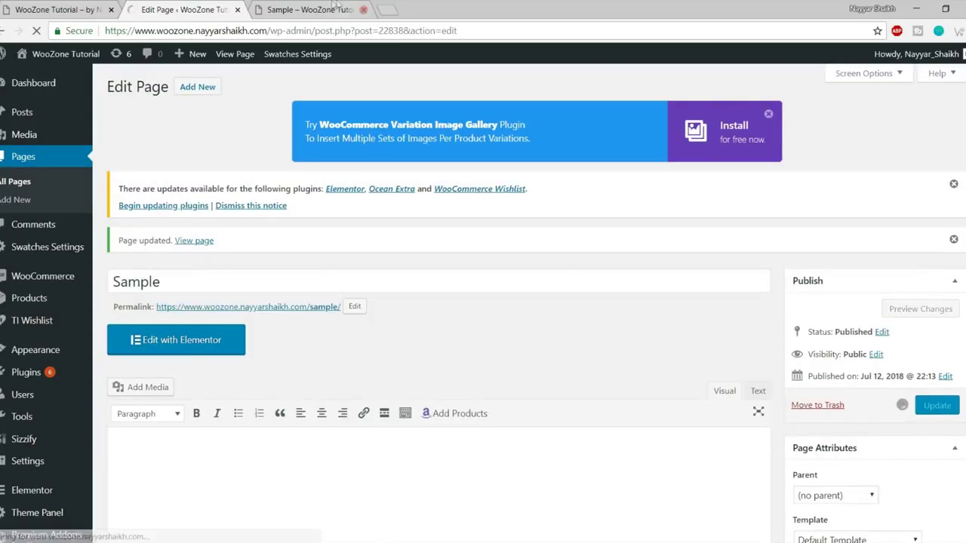
{"action": "left_click", "coordinate": [309, 9]}
{"action": "left_click", "coordinate": [36, 30]}
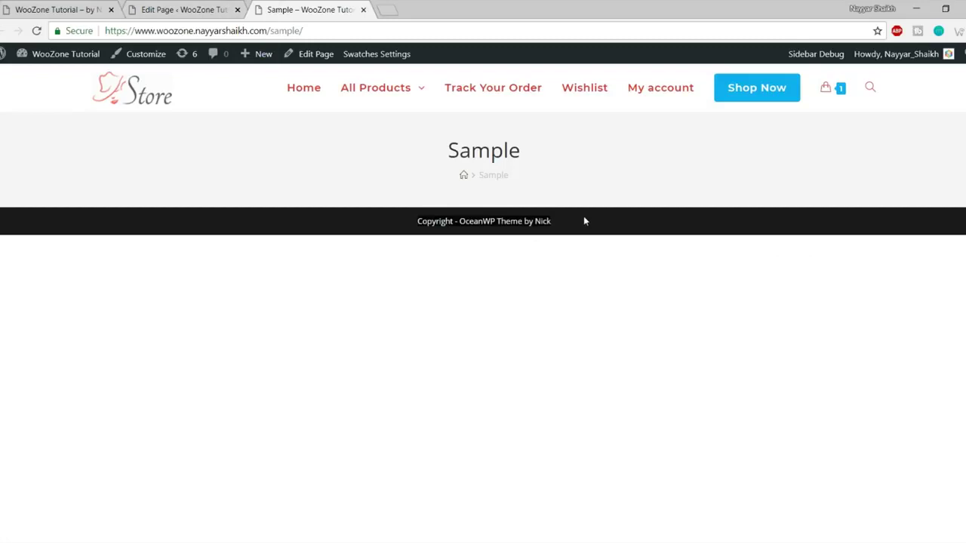
Recheck the page's Footer settings in the editor and save the page again.
{"action": "left_click", "coordinate": [160, 9]}
{"action": "scroll", "coordinate": [274, 370], "scroll_direction": "down", "scroll_amount": 10}
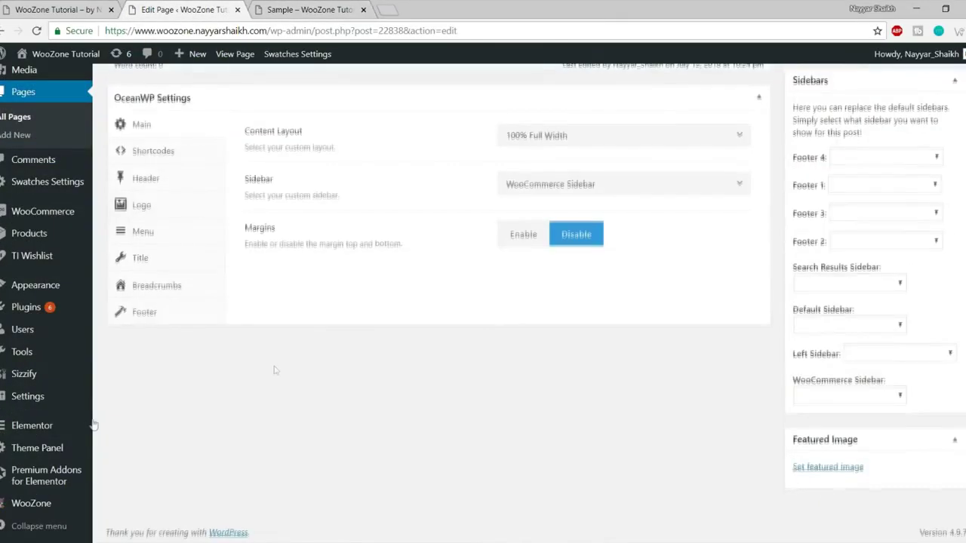
{"action": "left_click", "coordinate": [145, 311]}
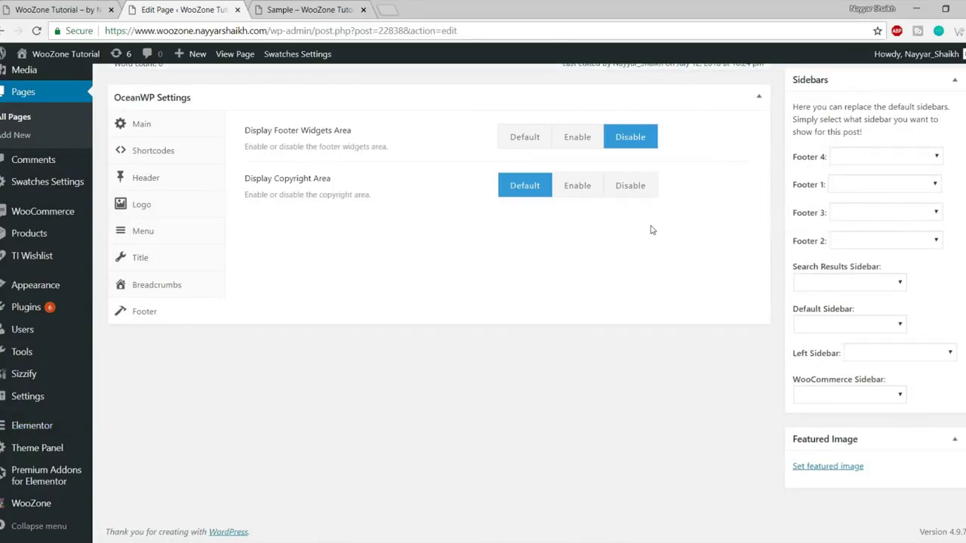
{"action": "scroll", "coordinate": [664, 285], "scroll_direction": "up", "scroll_amount": 1}
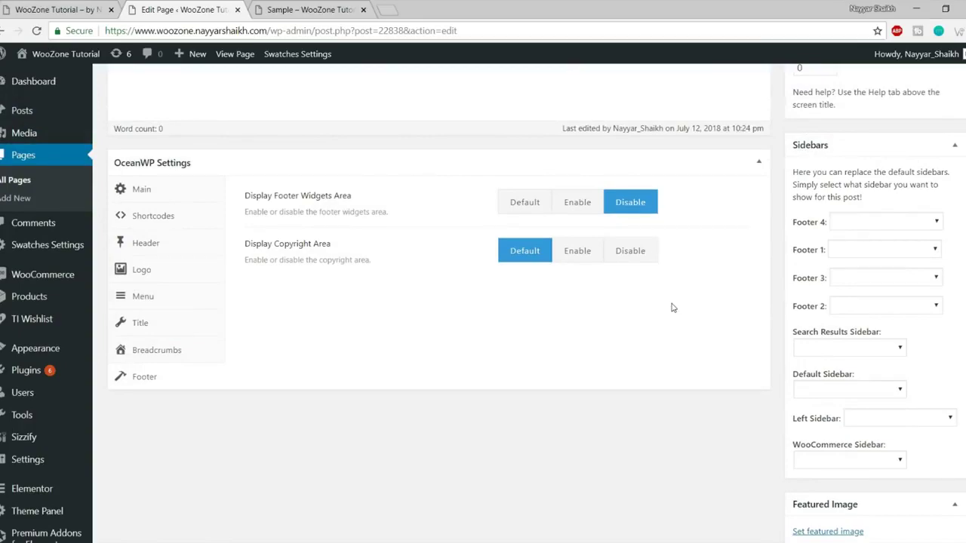
{"action": "left_click", "coordinate": [85, 5]}
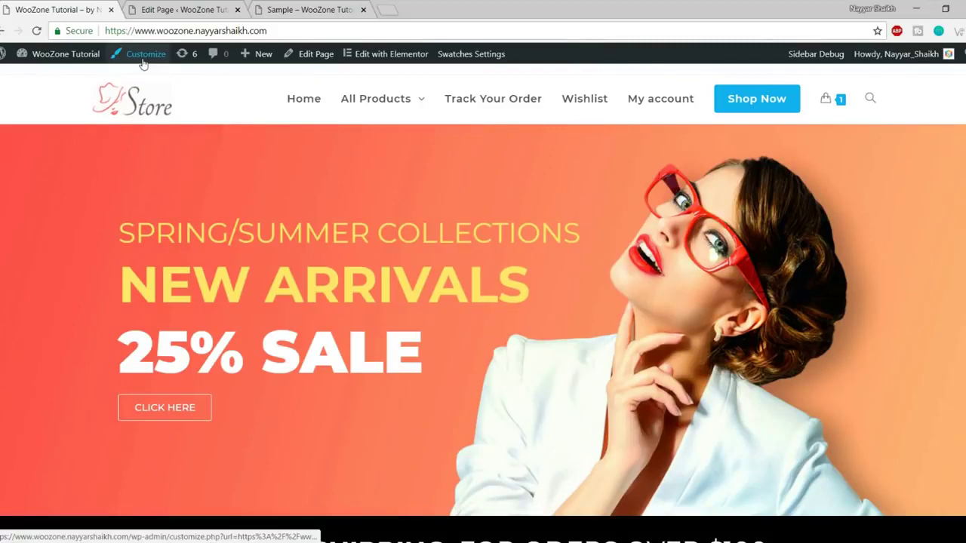
Launch the OceanWP Customizer from the admin bar and enter its General Options section.
{"action": "left_click", "coordinate": [143, 60]}
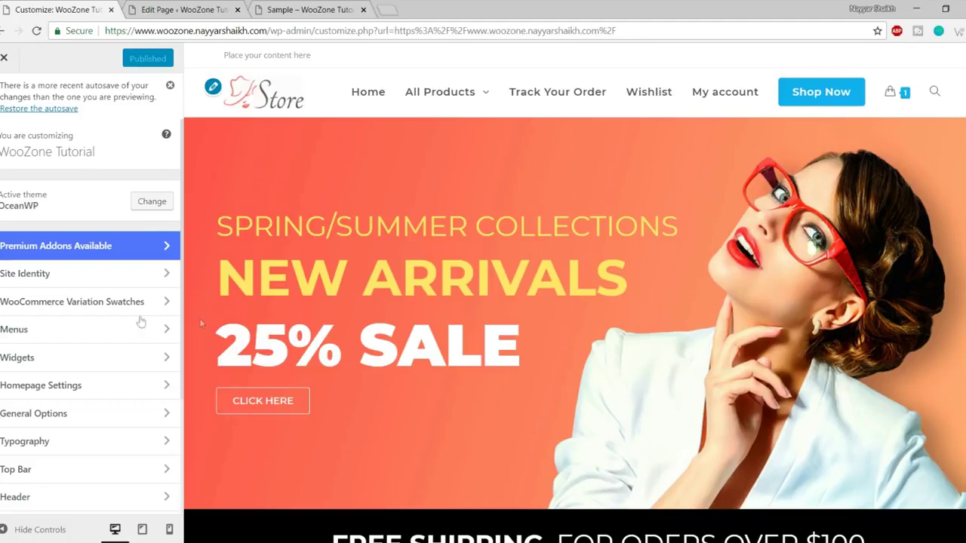
{"action": "scroll", "coordinate": [112, 302], "scroll_direction": "down", "scroll_amount": 3}
{"action": "scroll", "coordinate": [103, 371], "scroll_direction": "up", "scroll_amount": 3}
{"action": "scroll", "coordinate": [661, 327], "scroll_direction": "down", "scroll_amount": 7}
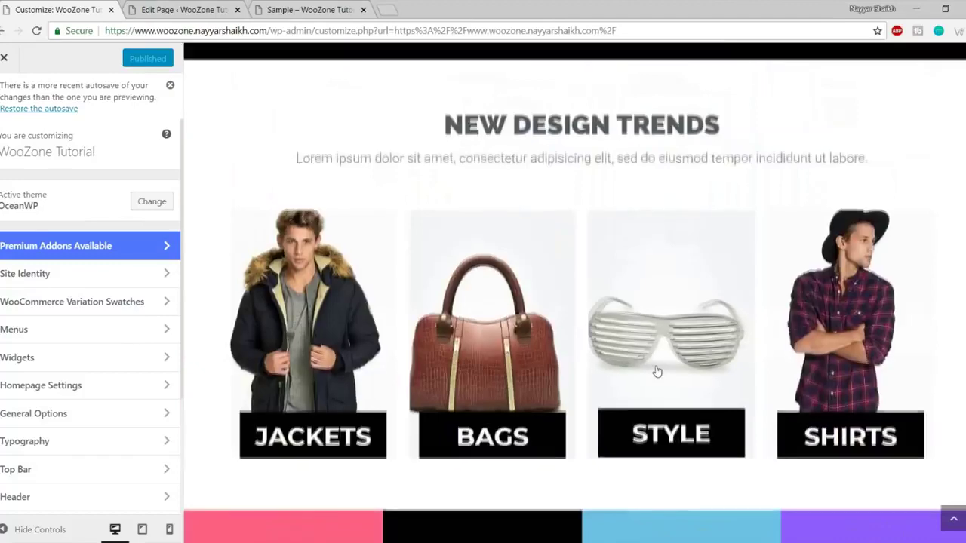
{"action": "scroll", "coordinate": [655, 373], "scroll_direction": "up", "scroll_amount": 7}
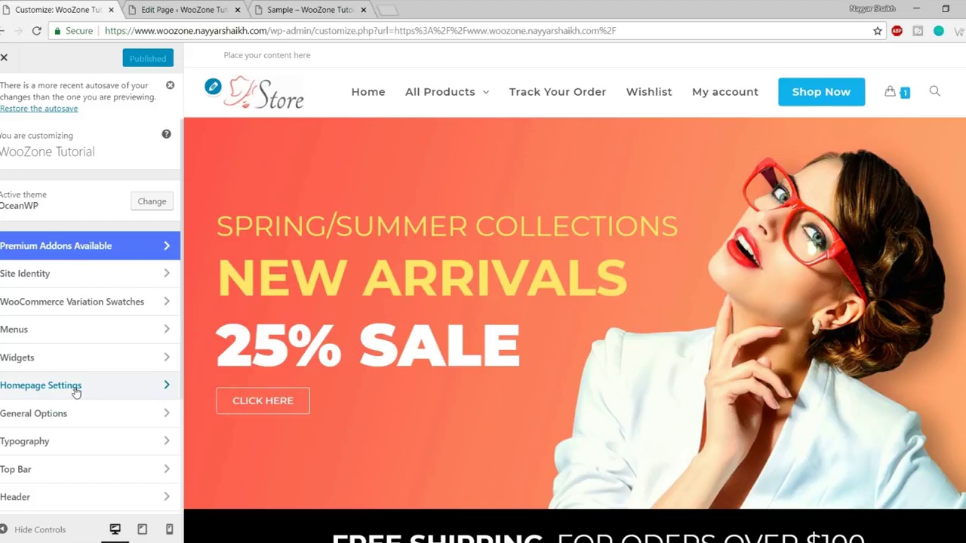
{"action": "scroll", "coordinate": [82, 384], "scroll_direction": "down", "scroll_amount": 2}
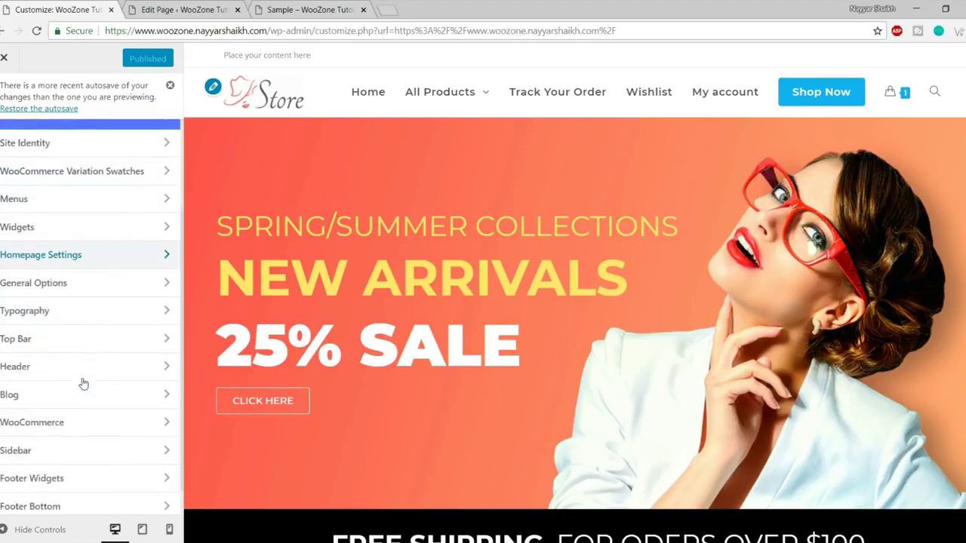
{"action": "scroll", "coordinate": [90, 332], "scroll_direction": "down", "scroll_amount": 1}
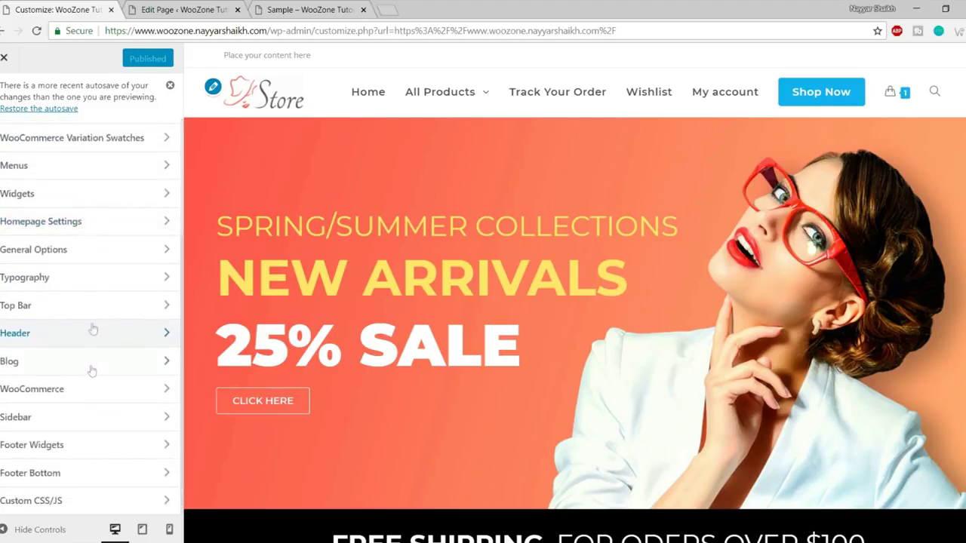
{"action": "left_click", "coordinate": [82, 258]}
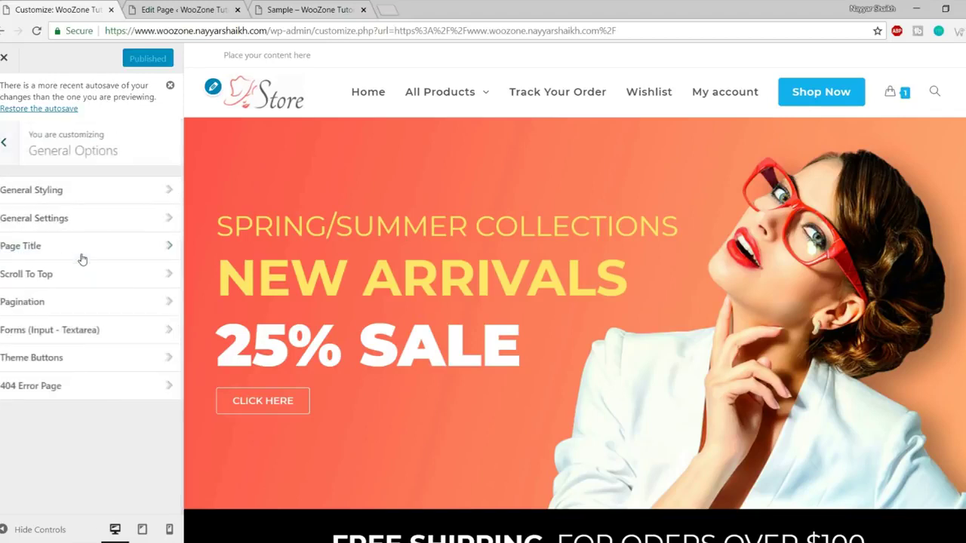
In General Styling, try a red site background colour.
{"action": "left_click", "coordinate": [69, 200]}
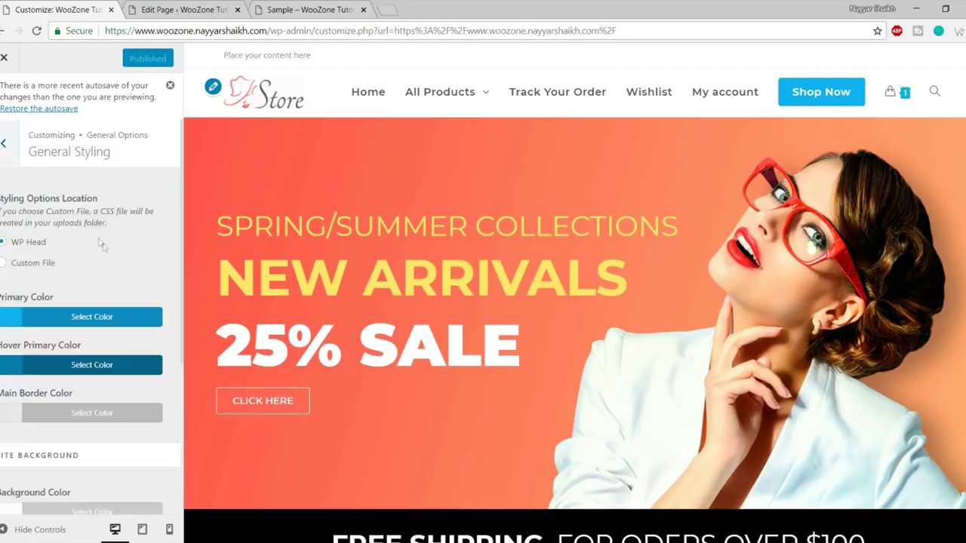
{"action": "scroll", "coordinate": [123, 285], "scroll_direction": "down", "scroll_amount": 3}
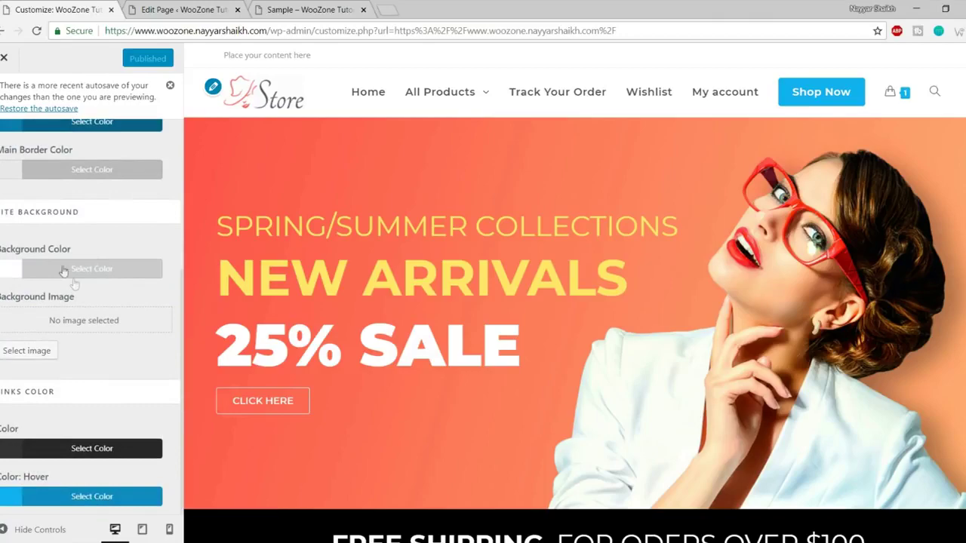
{"action": "scroll", "coordinate": [74, 284], "scroll_direction": "down", "scroll_amount": 7}
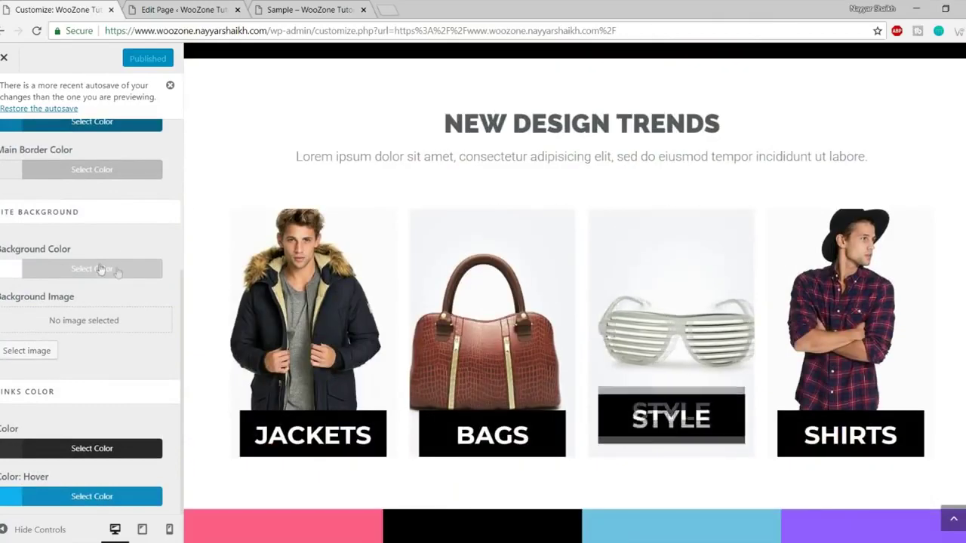
{"action": "left_click", "coordinate": [73, 273]}
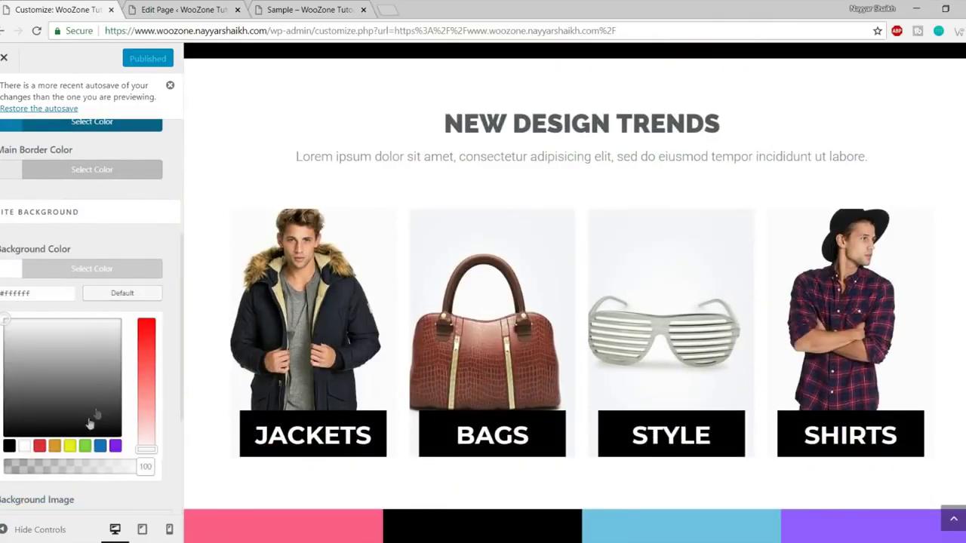
{"action": "left_click", "coordinate": [39, 446]}
Try orange, black and light grey backgrounds, then reset the background to default white.
{"action": "scroll", "coordinate": [604, 302], "scroll_direction": "down", "scroll_amount": 10}
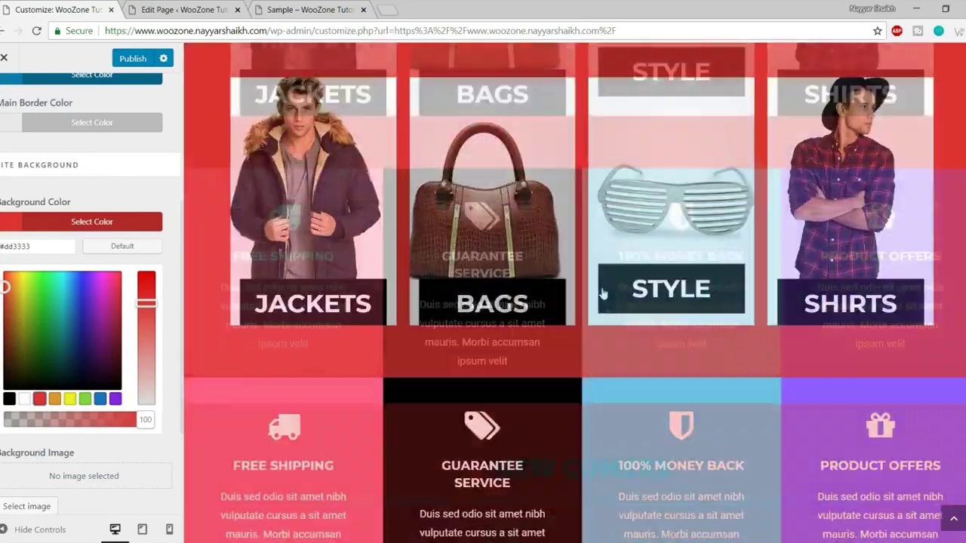
{"action": "scroll", "coordinate": [606, 319], "scroll_direction": "down", "scroll_amount": 10}
{"action": "scroll", "coordinate": [611, 375], "scroll_direction": "up", "scroll_amount": 15}
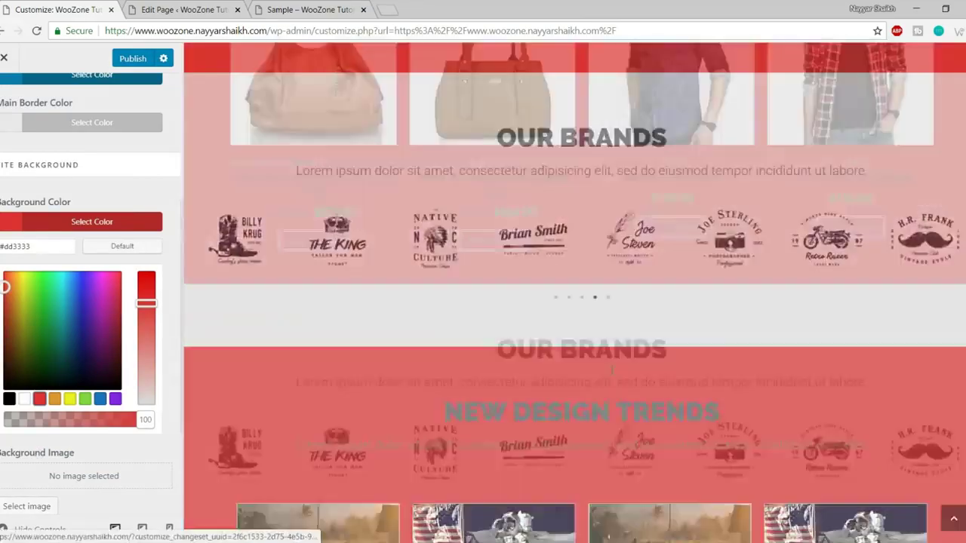
{"action": "scroll", "coordinate": [611, 375], "scroll_direction": "up", "scroll_amount": 5}
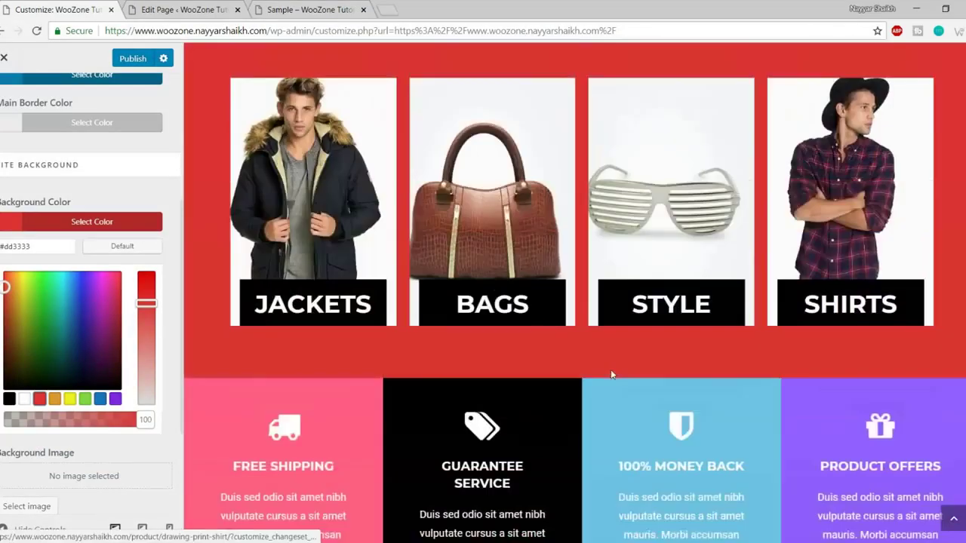
{"action": "left_click", "coordinate": [55, 400]}
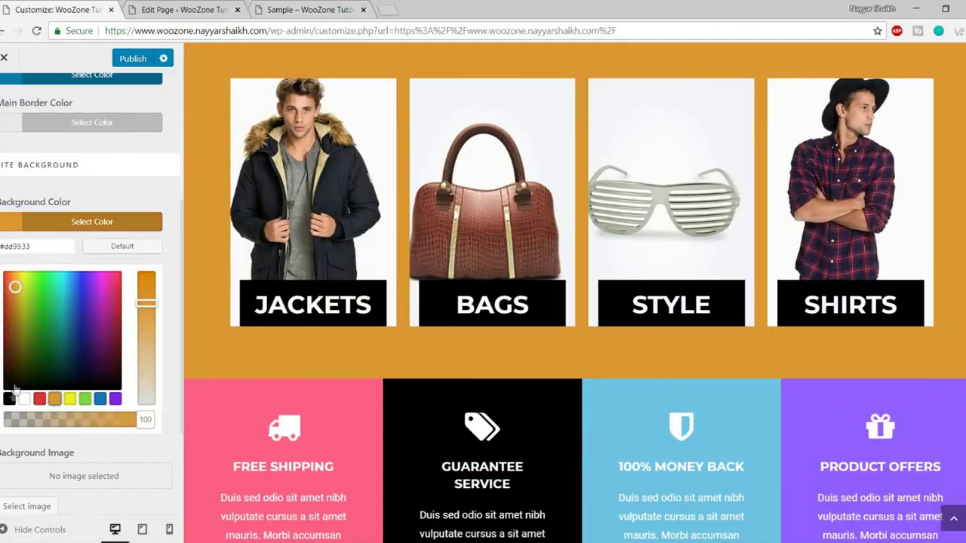
{"action": "left_click", "coordinate": [9, 399]}
{"action": "left_click_drag", "start_coordinate": [9, 387], "coordinate": [10, 294]}
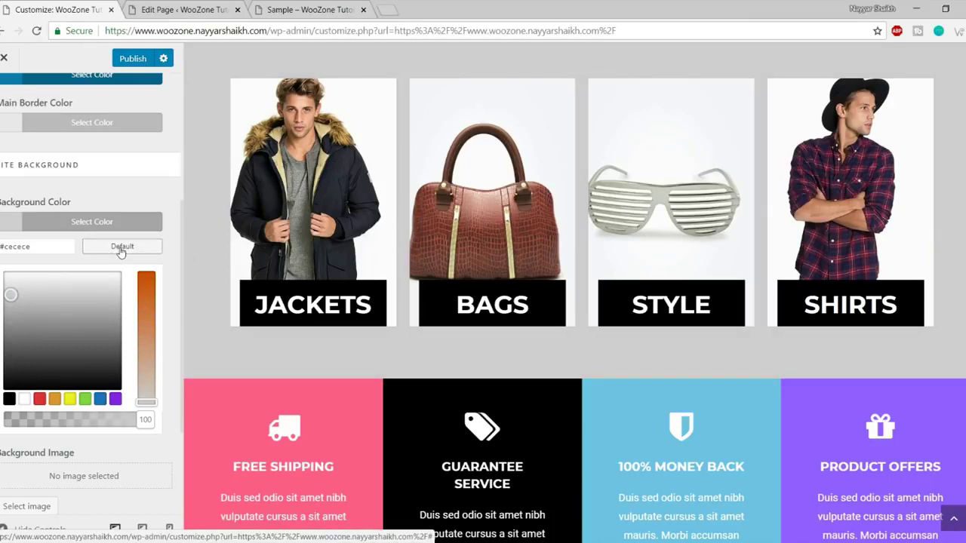
{"action": "left_click", "coordinate": [120, 249]}
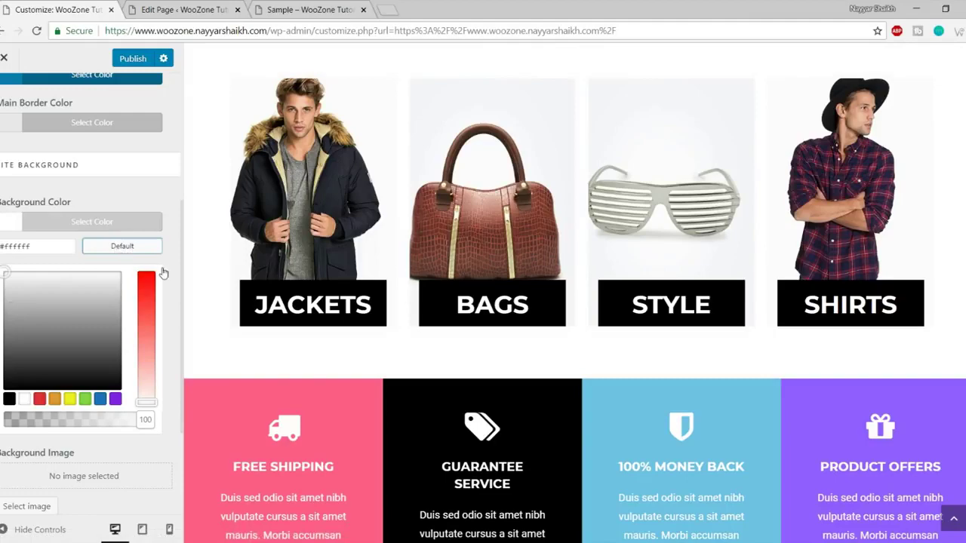
{"action": "left_click", "coordinate": [121, 222]}
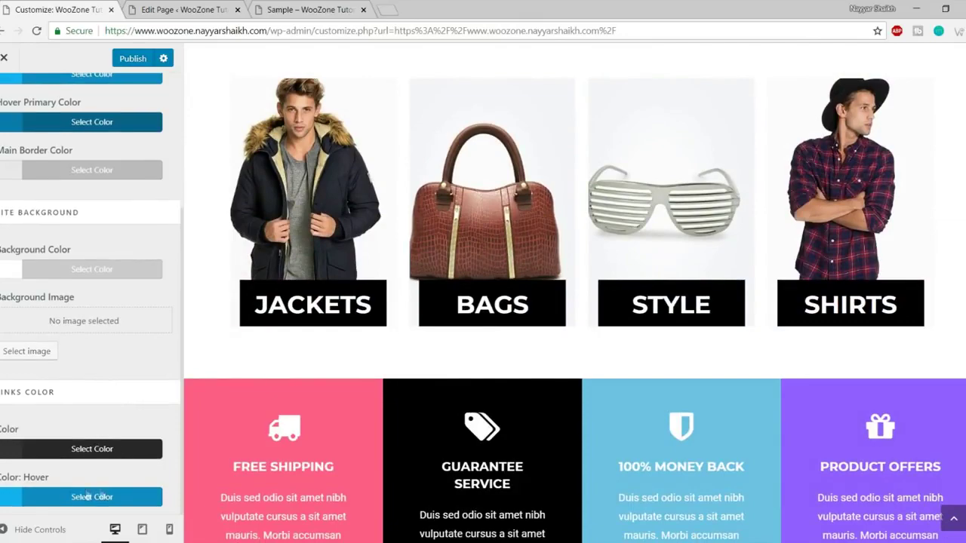
{"action": "scroll", "coordinate": [395, 403], "scroll_direction": "up", "scroll_amount": 6}
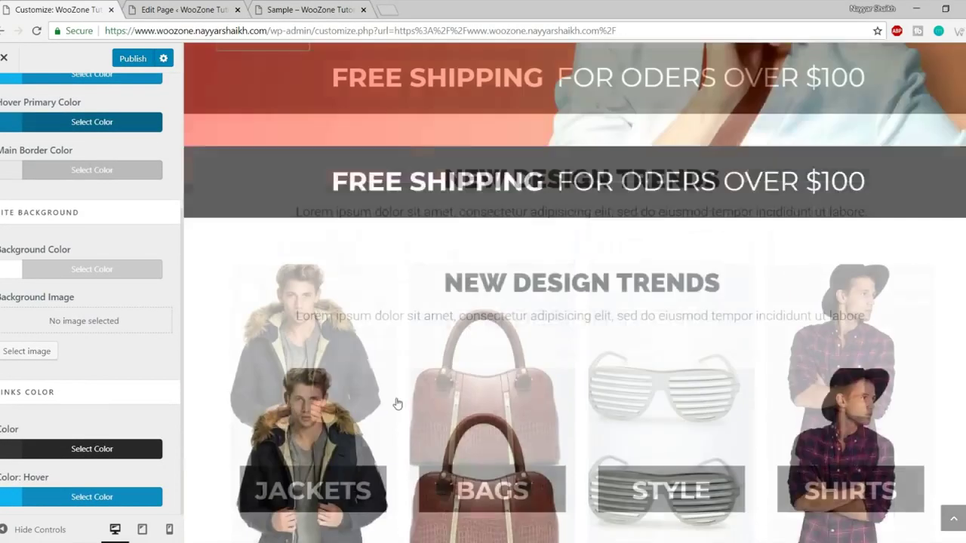
{"action": "scroll", "coordinate": [53, 432], "scroll_direction": "up", "scroll_amount": 5}
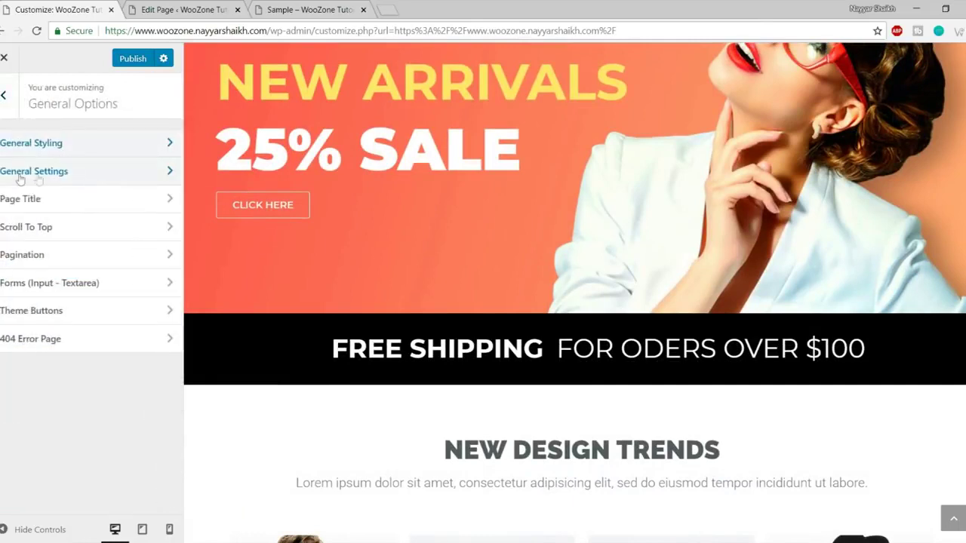
Open General Settings and inspect the Wide layout preview full-width with the controls hidden.
{"action": "left_click", "coordinate": [60, 181]}
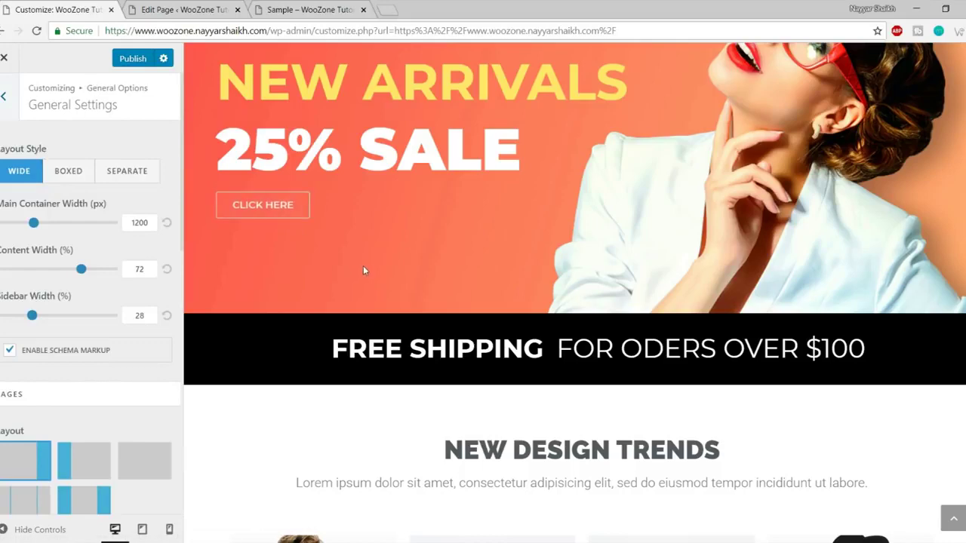
{"action": "scroll", "coordinate": [383, 298], "scroll_direction": "up", "scroll_amount": 2}
{"action": "scroll", "coordinate": [383, 298], "scroll_direction": "up", "scroll_amount": 1}
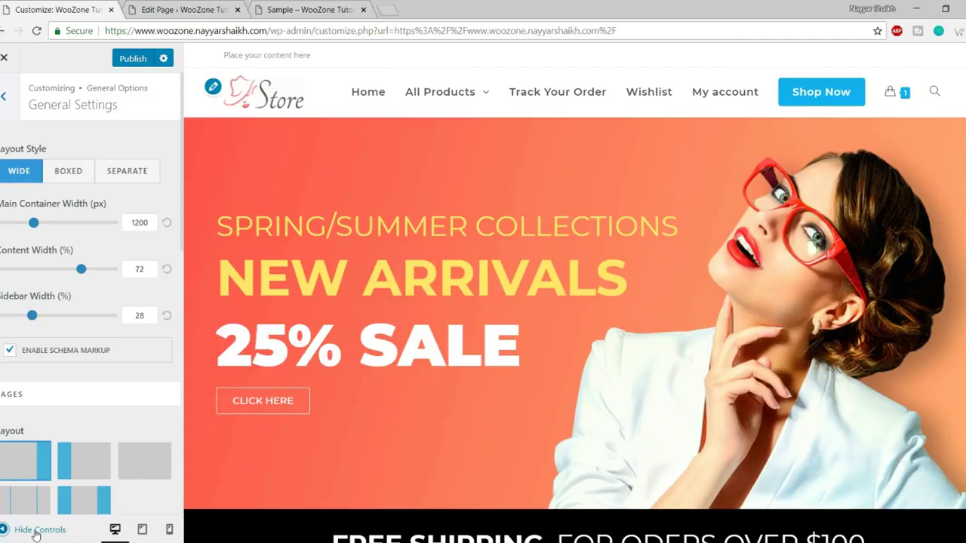
{"action": "left_click", "coordinate": [35, 531]}
{"action": "scroll", "coordinate": [334, 446], "scroll_direction": "down", "scroll_amount": 6}
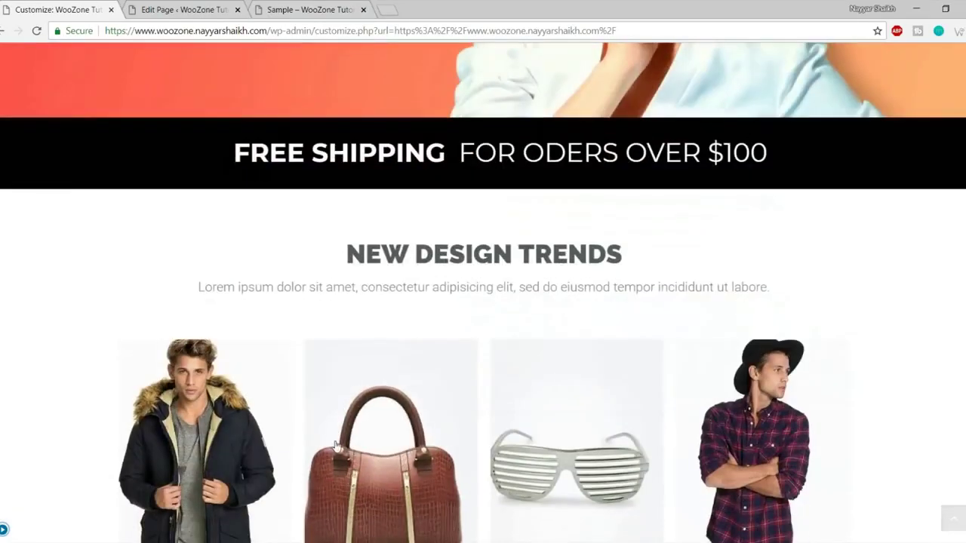
{"action": "scroll", "coordinate": [335, 446], "scroll_direction": "down", "scroll_amount": 10}
{"action": "scroll", "coordinate": [335, 446], "scroll_direction": "up", "scroll_amount": 8}
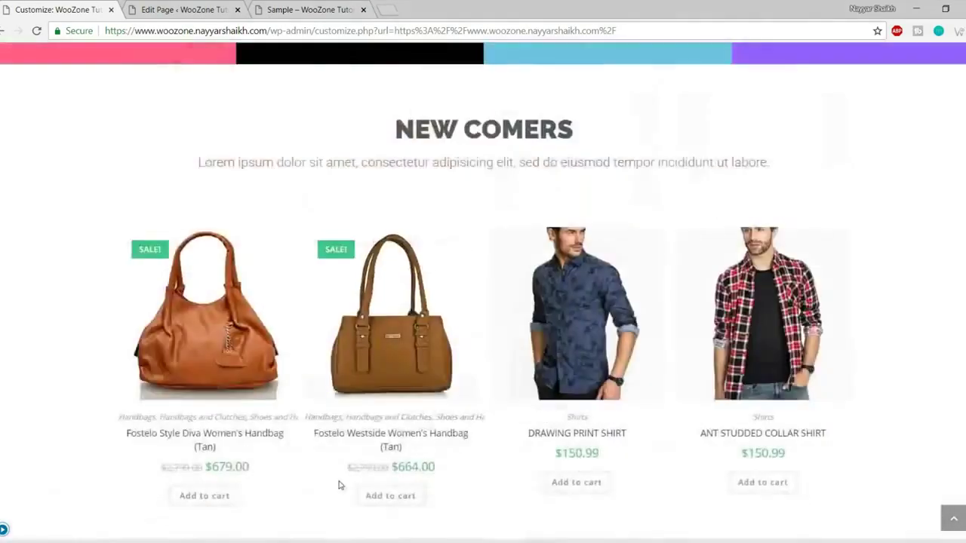
{"action": "scroll", "coordinate": [339, 481], "scroll_direction": "up", "scroll_amount": 5}
{"action": "scroll", "coordinate": [309, 472], "scroll_direction": "down", "scroll_amount": 10}
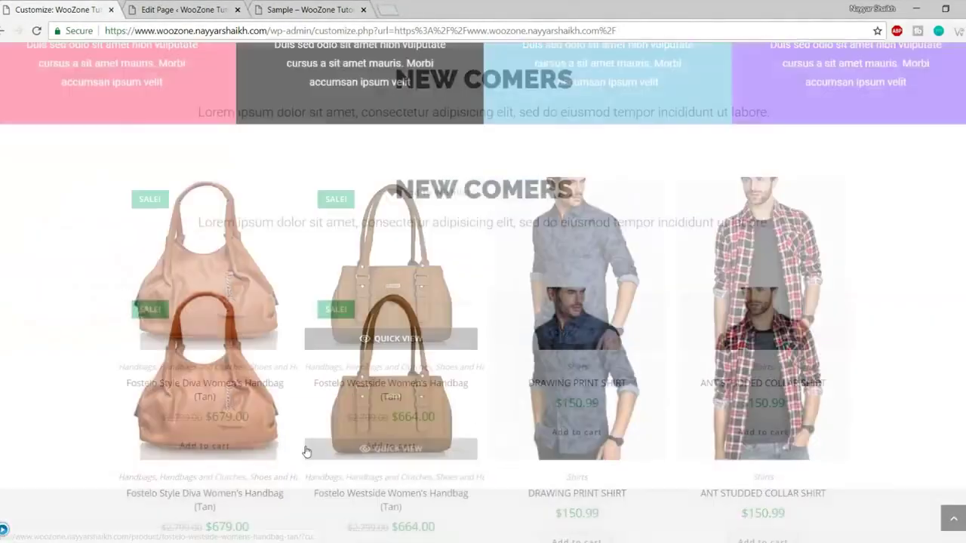
{"action": "scroll", "coordinate": [306, 470], "scroll_direction": "up", "scroll_amount": 10}
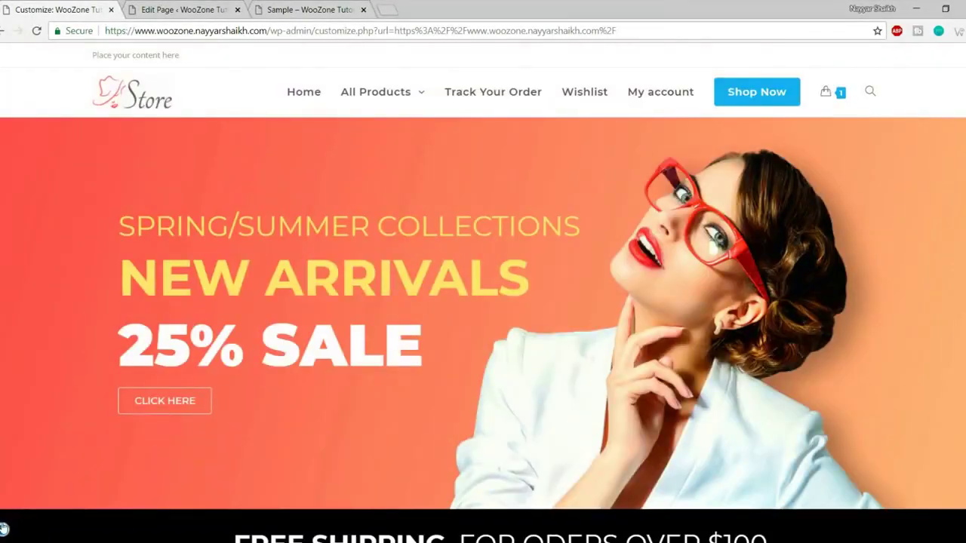
{"action": "left_click", "coordinate": [4, 529]}
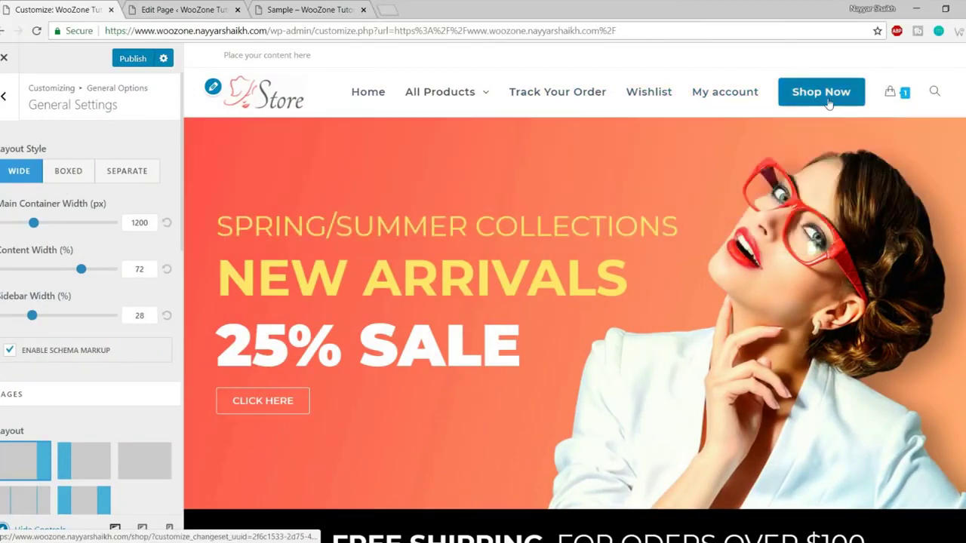
Open the shop's Products page in the preview and view it full-width.
{"action": "left_click", "coordinate": [829, 103]}
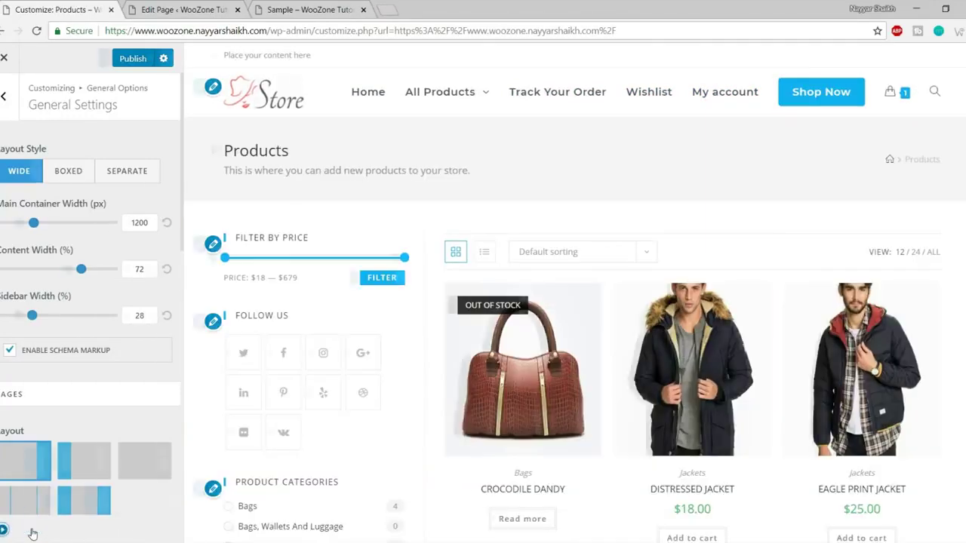
{"action": "left_click", "coordinate": [30, 529]}
{"action": "scroll", "coordinate": [295, 352], "scroll_direction": "down", "scroll_amount": 15}
{"action": "scroll", "coordinate": [302, 431], "scroll_direction": "up", "scroll_amount": 14}
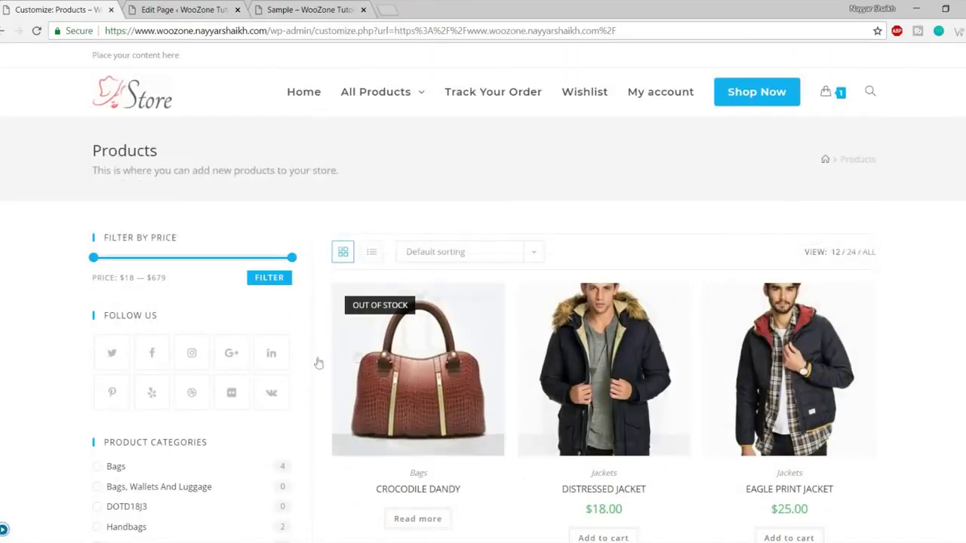
{"action": "left_click", "coordinate": [3, 529]}
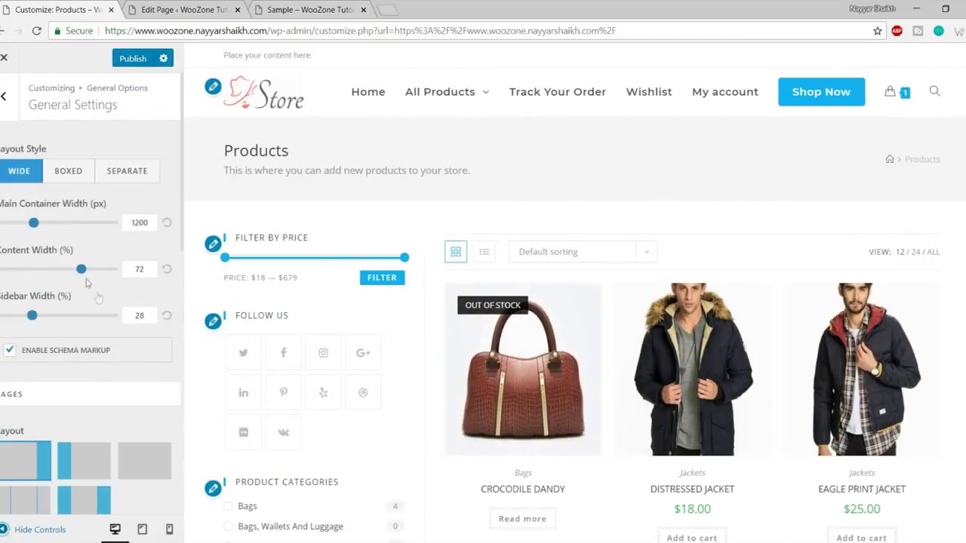
Switch Layout Style to Boxed and inspect the centred 1280 px boxed Products page.
{"action": "left_click", "coordinate": [67, 172]}
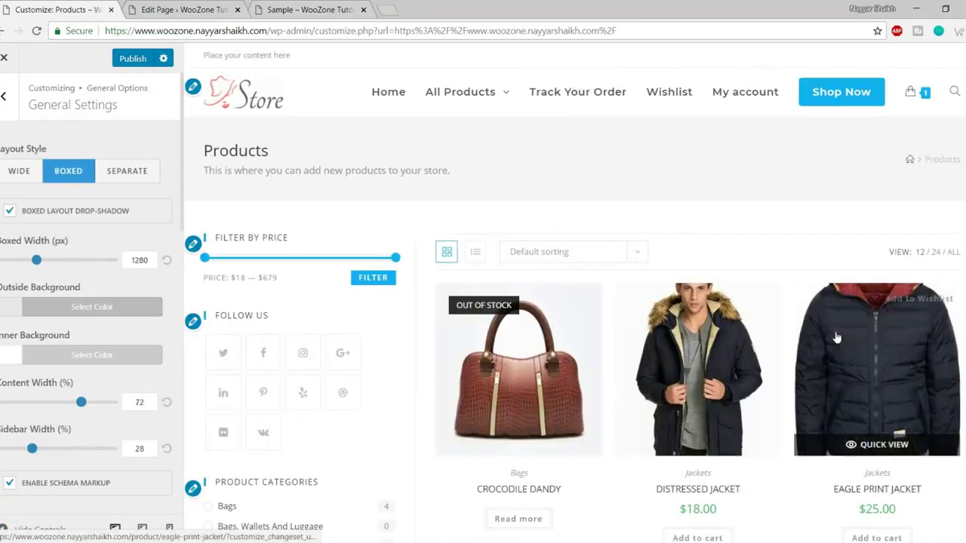
{"action": "left_click", "coordinate": [34, 530]}
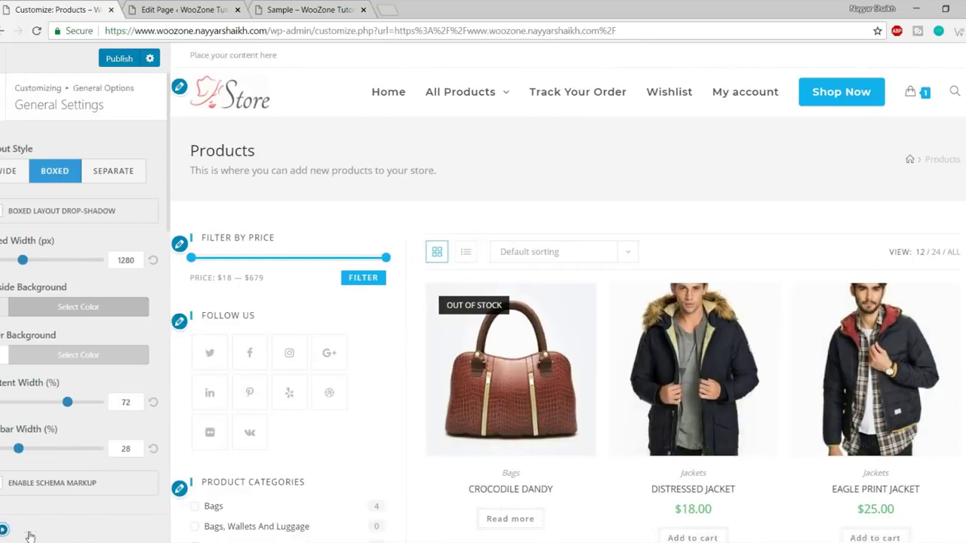
{"action": "scroll", "coordinate": [843, 279], "scroll_direction": "down", "scroll_amount": 7}
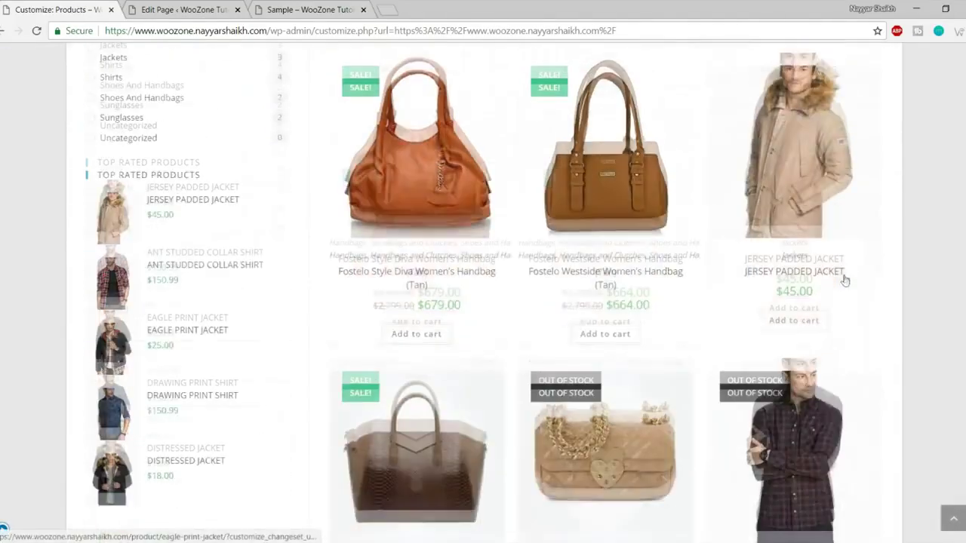
{"action": "scroll", "coordinate": [845, 280], "scroll_direction": "down", "scroll_amount": 5}
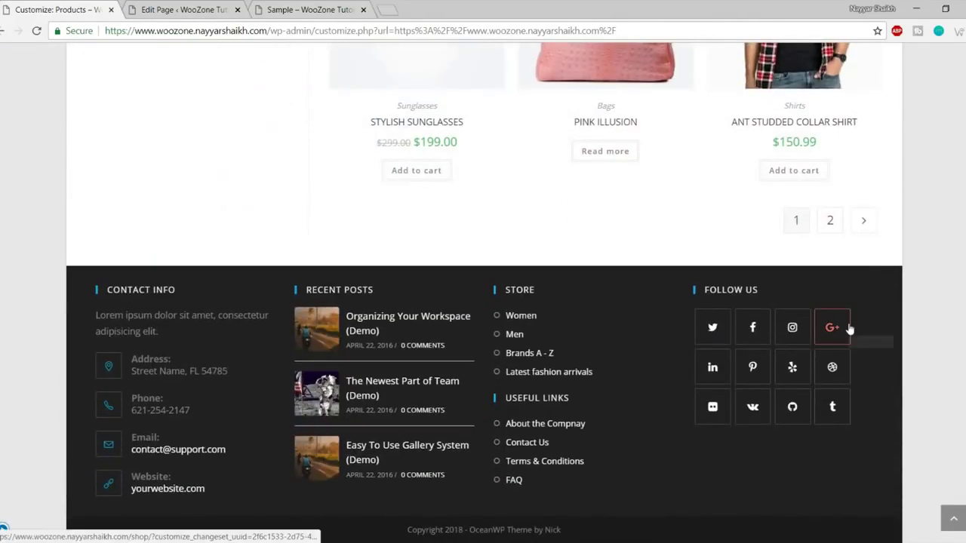
{"action": "scroll", "coordinate": [214, 456], "scroll_direction": "up", "scroll_amount": 10}
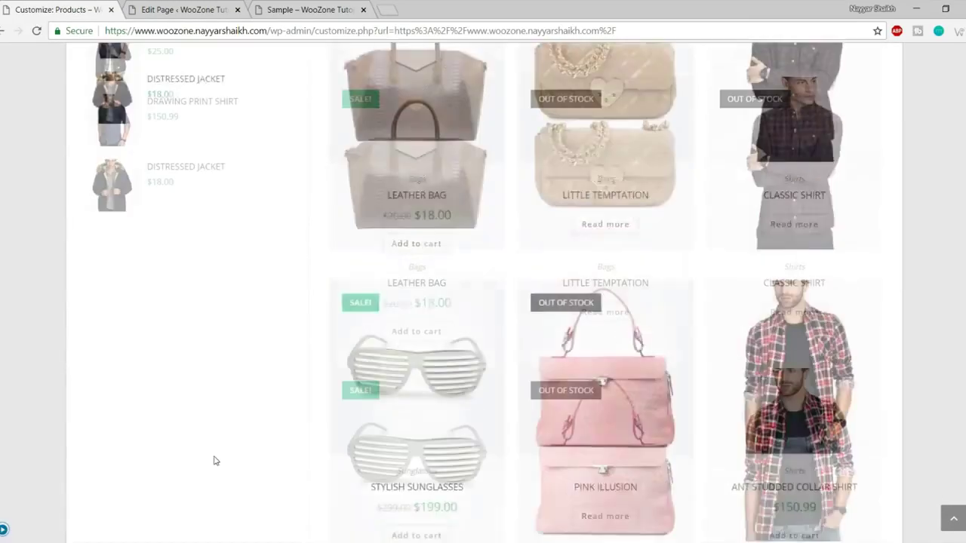
{"action": "scroll", "coordinate": [214, 460], "scroll_direction": "up", "scroll_amount": 5}
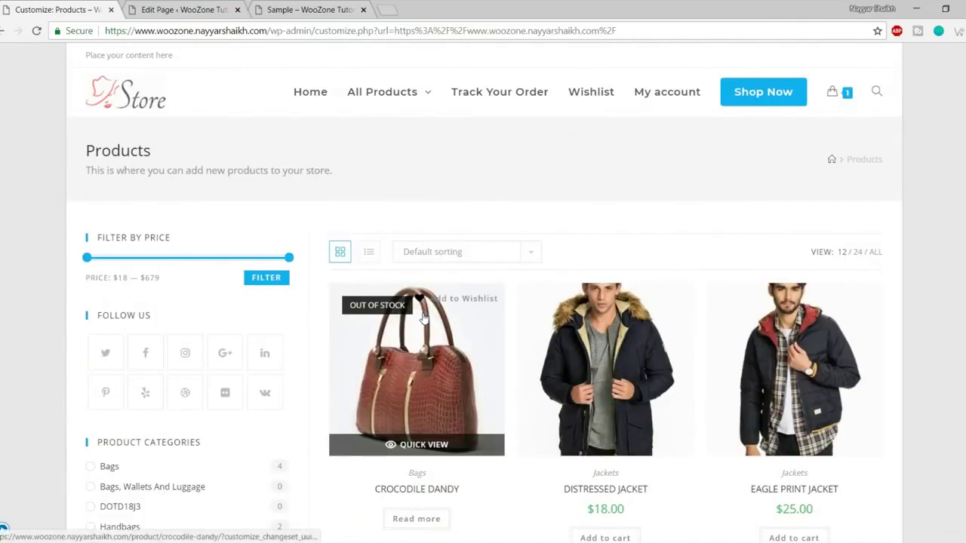
{"action": "scroll", "coordinate": [423, 318], "scroll_direction": "down", "scroll_amount": 7}
{"action": "scroll", "coordinate": [422, 316], "scroll_direction": "down", "scroll_amount": 5}
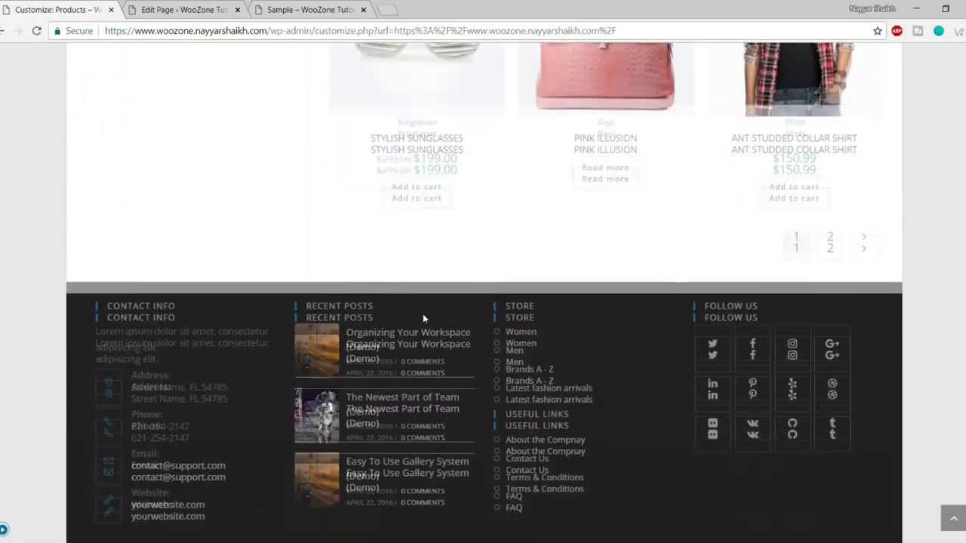
{"action": "scroll", "coordinate": [422, 315], "scroll_direction": "up", "scroll_amount": 10}
{"action": "scroll", "coordinate": [423, 326], "scroll_direction": "up", "scroll_amount": 5}
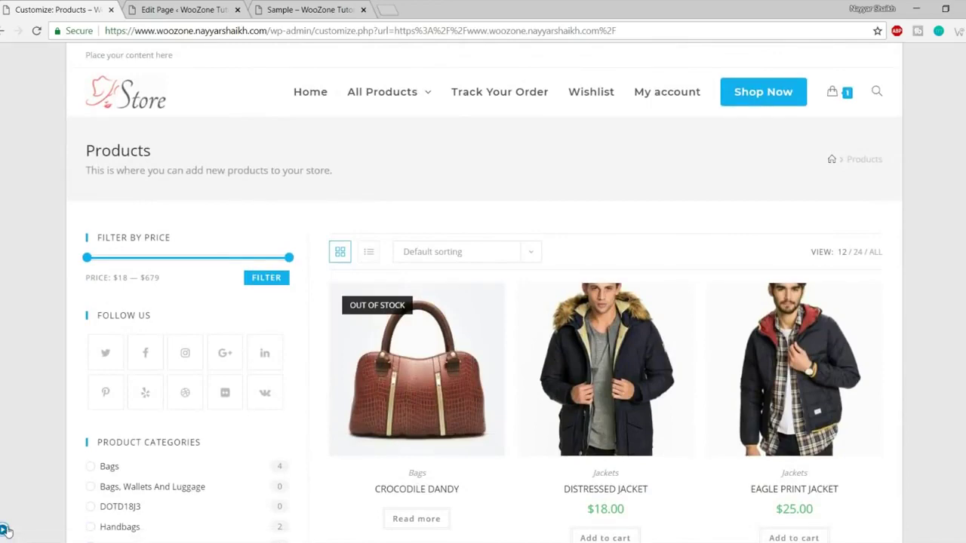
Switch Layout Style to Separate and scroll the full-width shop preview to check the boxed widgets and products.
{"action": "left_click", "coordinate": [6, 532]}
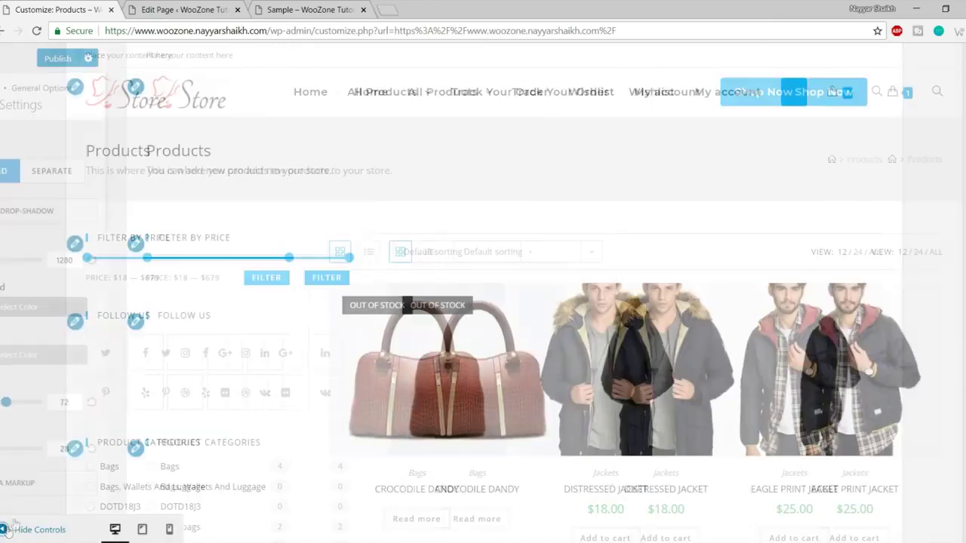
{"action": "left_click", "coordinate": [146, 176]}
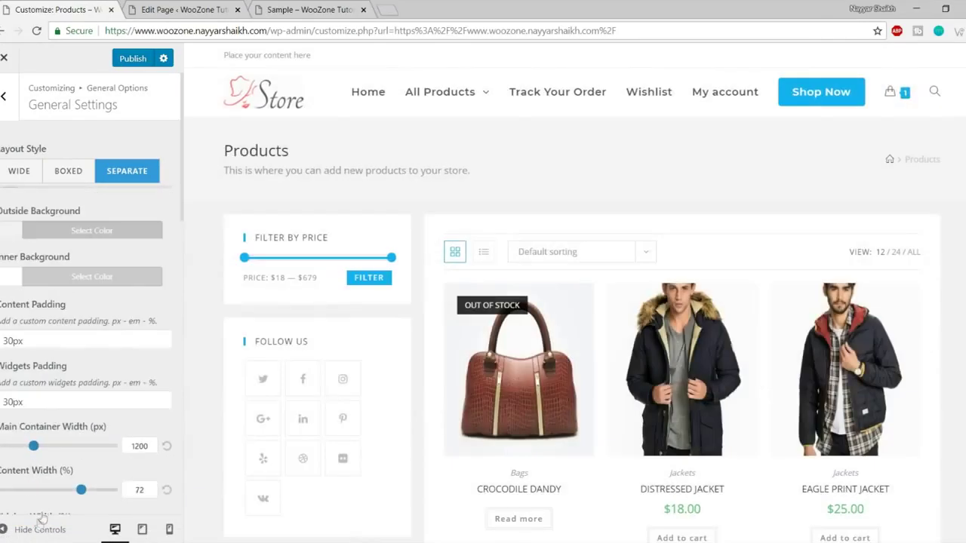
{"action": "left_click", "coordinate": [34, 529]}
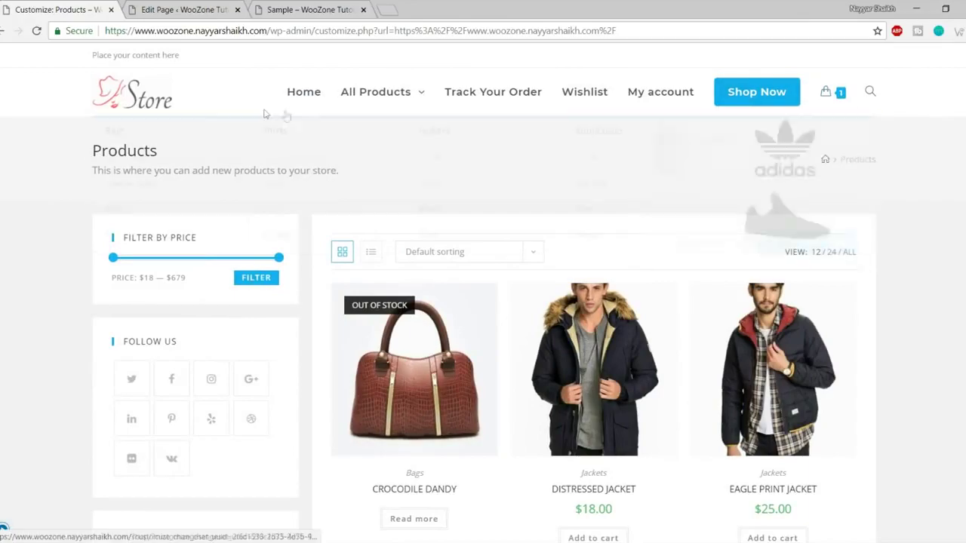
{"action": "scroll", "coordinate": [898, 193], "scroll_direction": "down", "scroll_amount": 3}
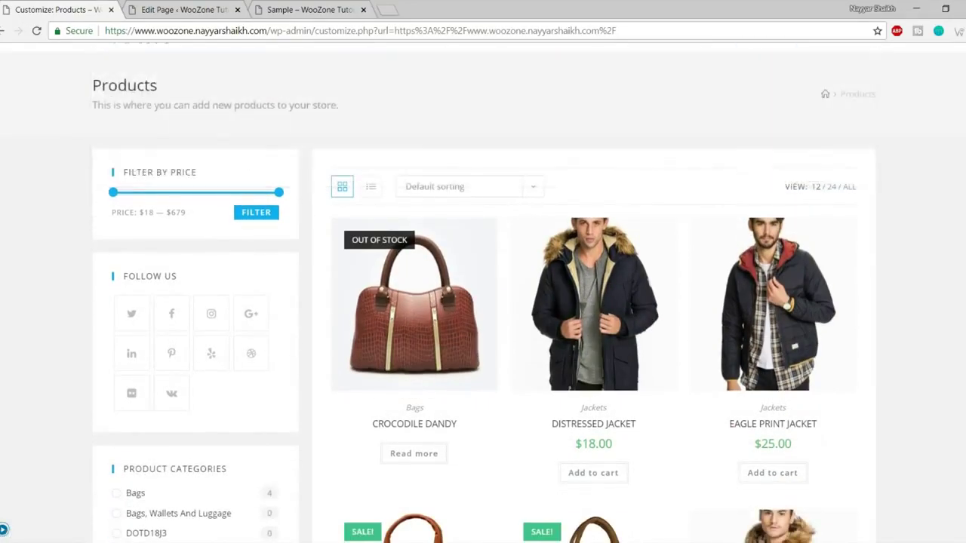
{"action": "scroll", "coordinate": [292, 206], "scroll_direction": "down", "scroll_amount": 12}
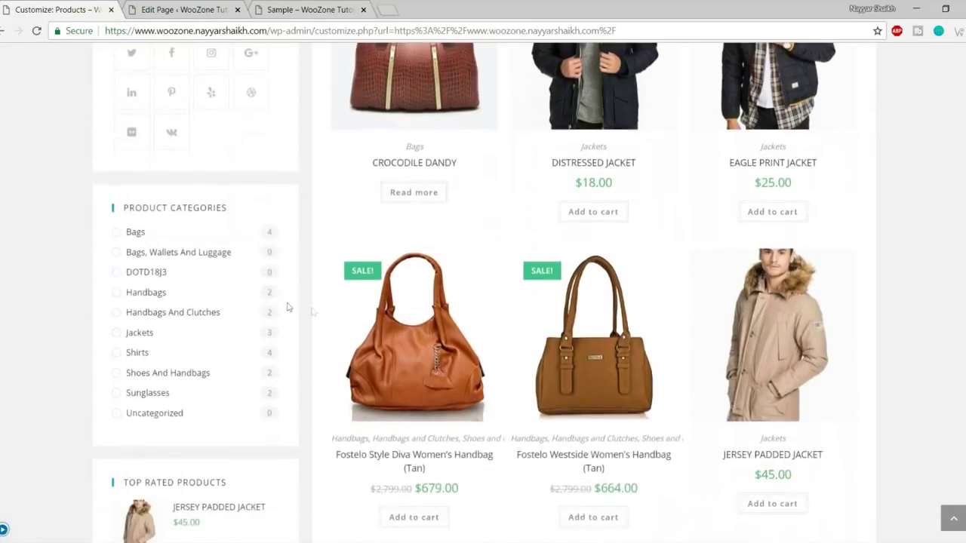
{"action": "scroll", "coordinate": [309, 294], "scroll_direction": "up", "scroll_amount": 15}
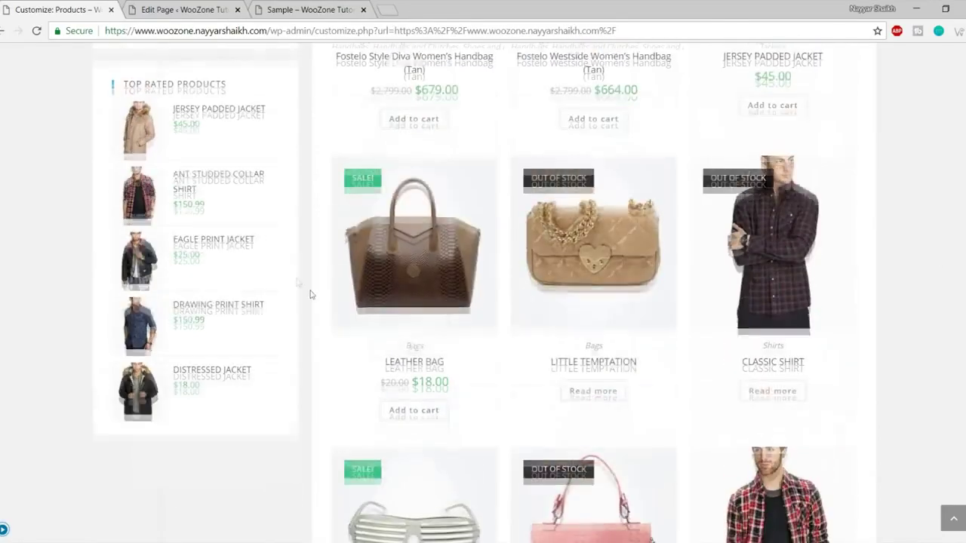
{"action": "scroll", "coordinate": [306, 274], "scroll_direction": "up", "scroll_amount": 1}
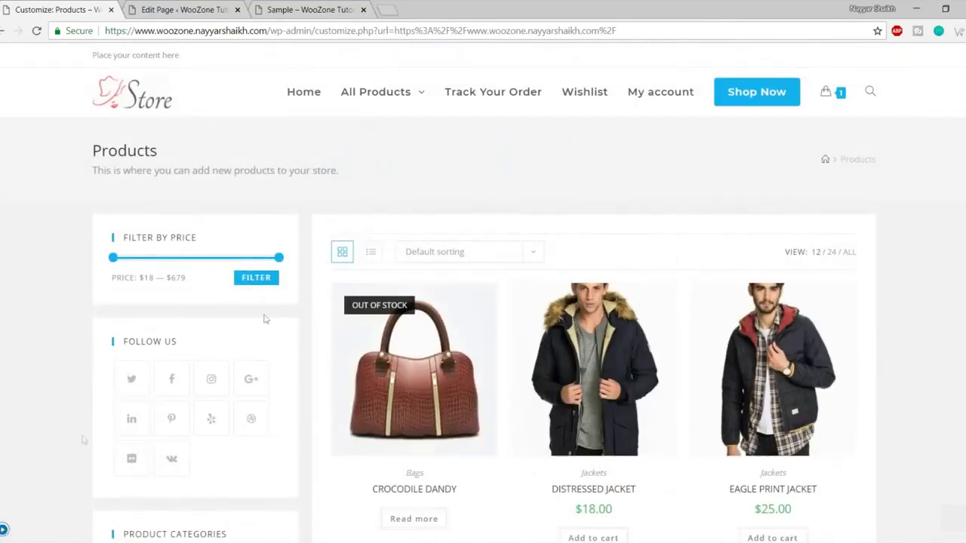
{"action": "left_click", "coordinate": [3, 530]}
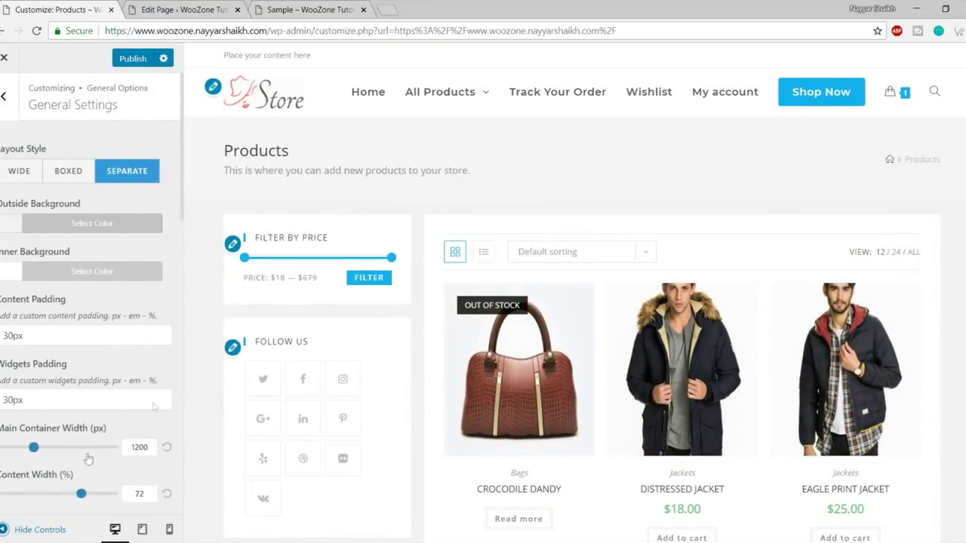
{"action": "left_click", "coordinate": [39, 175]}
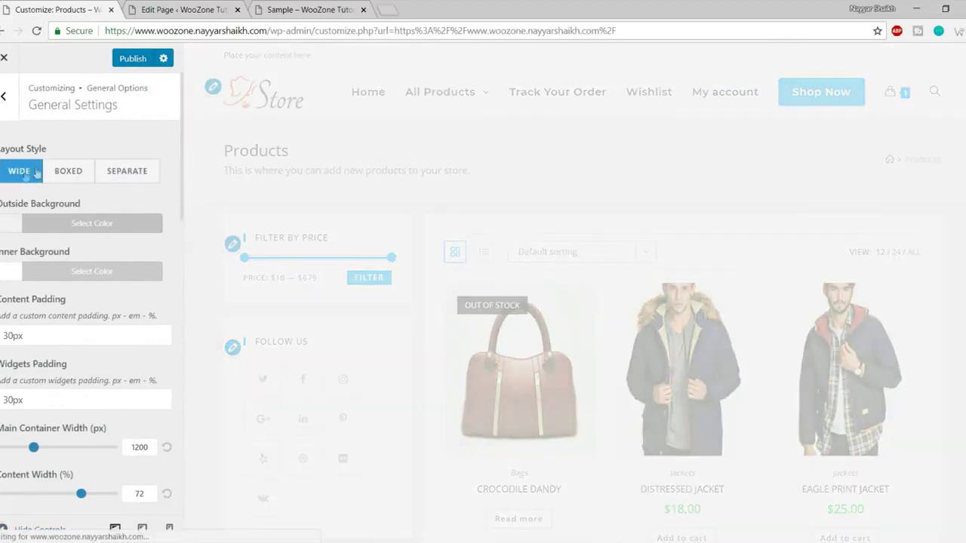
{"action": "left_click", "coordinate": [89, 179]}
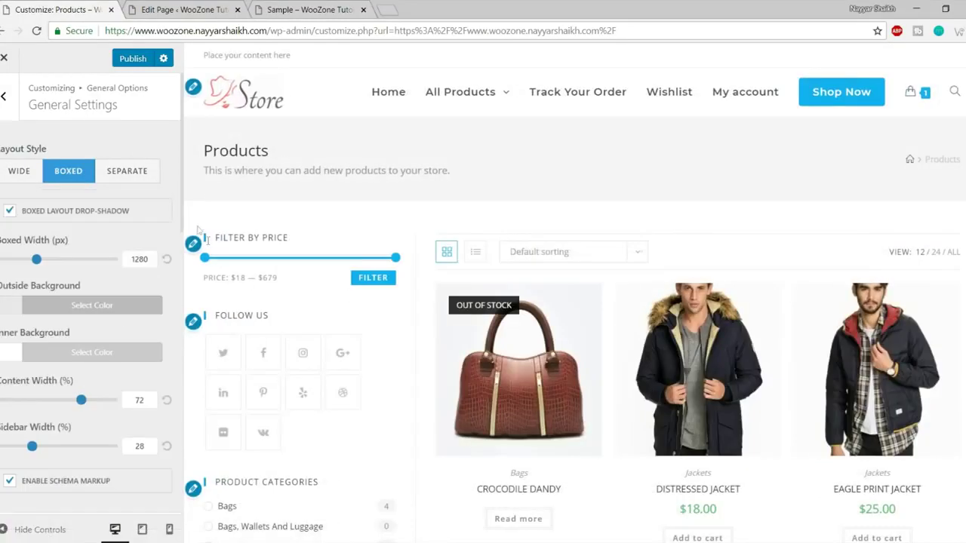
{"action": "scroll", "coordinate": [583, 287], "scroll_direction": "down", "scroll_amount": 2}
{"action": "scroll", "coordinate": [582, 287], "scroll_direction": "down", "scroll_amount": 6}
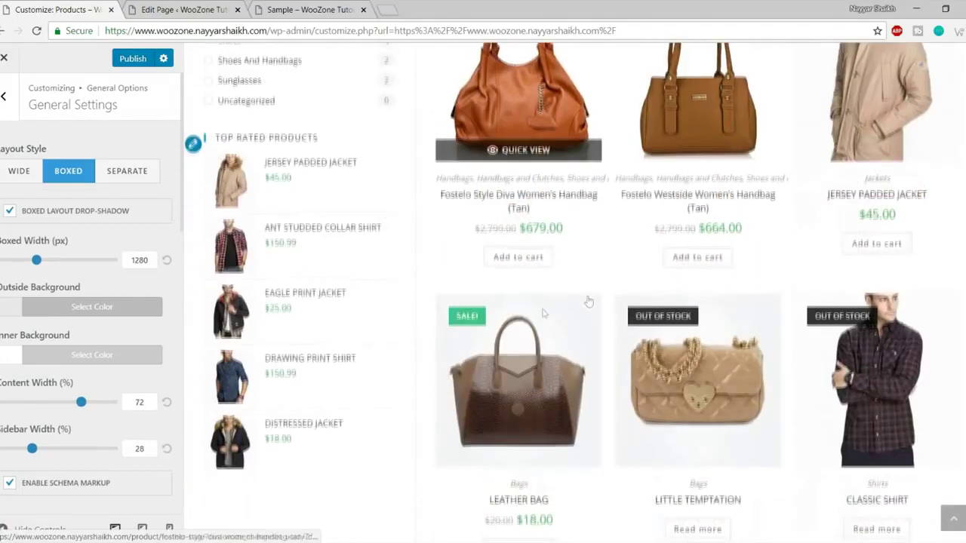
{"action": "left_click", "coordinate": [100, 308]}
{"action": "scroll", "coordinate": [103, 324], "scroll_direction": "down", "scroll_amount": 1}
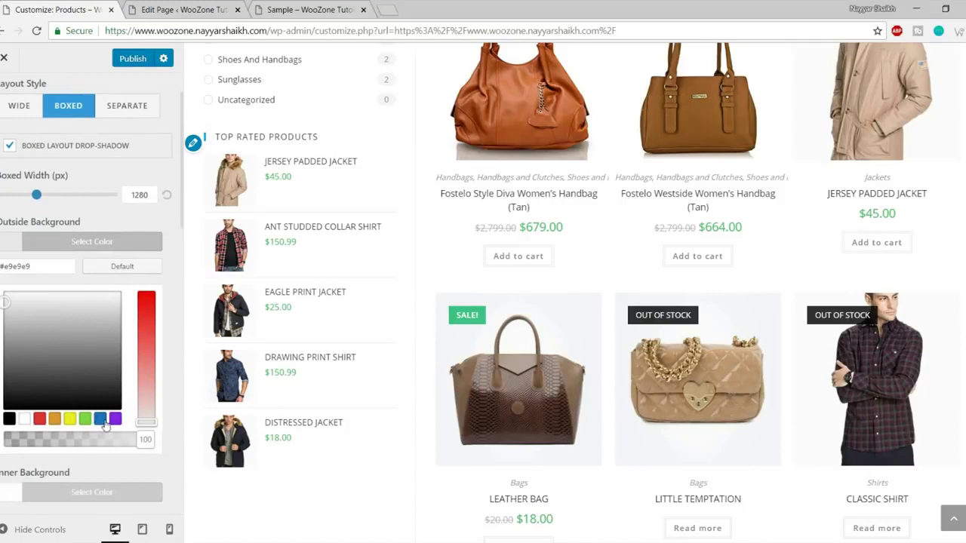
{"action": "left_click", "coordinate": [100, 418]}
{"action": "left_click", "coordinate": [135, 247]}
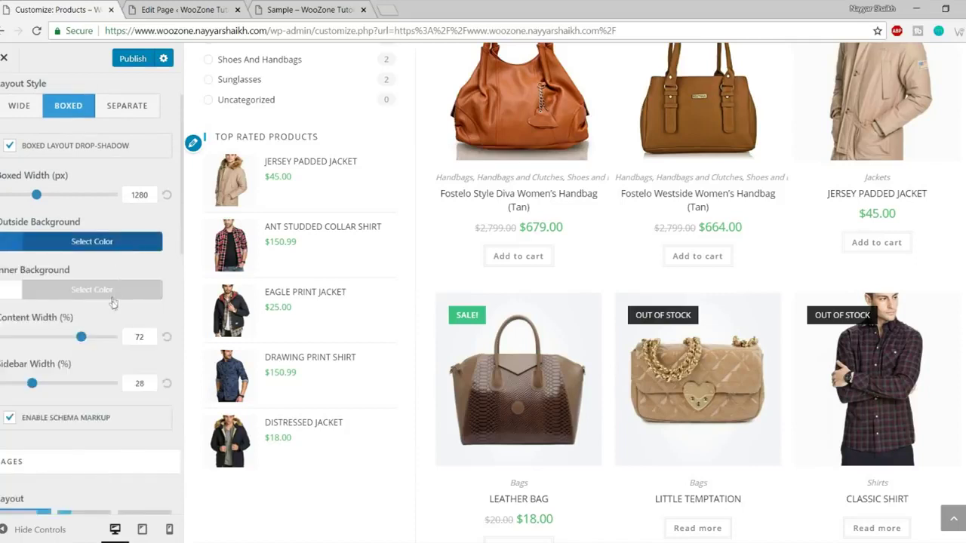
{"action": "left_click", "coordinate": [119, 298]}
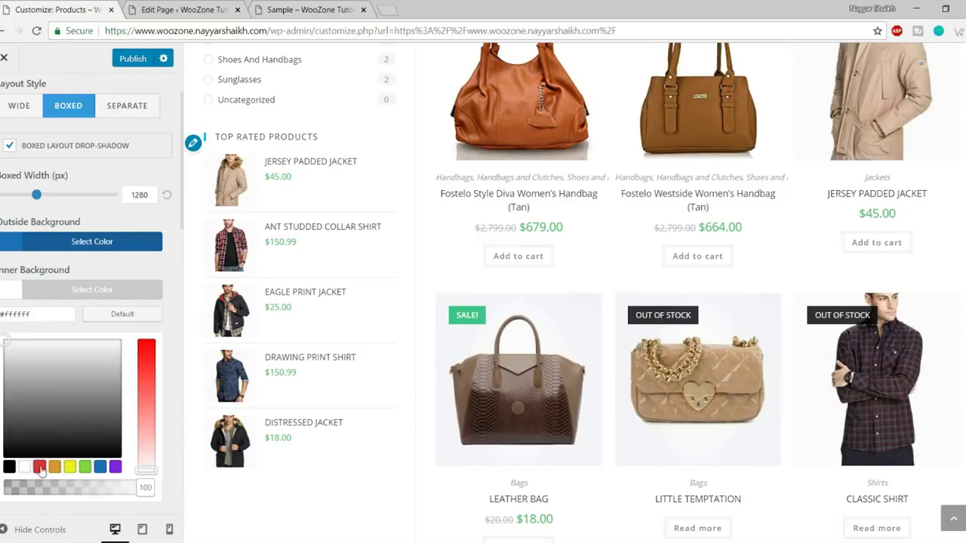
{"action": "left_click", "coordinate": [39, 467]}
{"action": "left_click", "coordinate": [9, 532]}
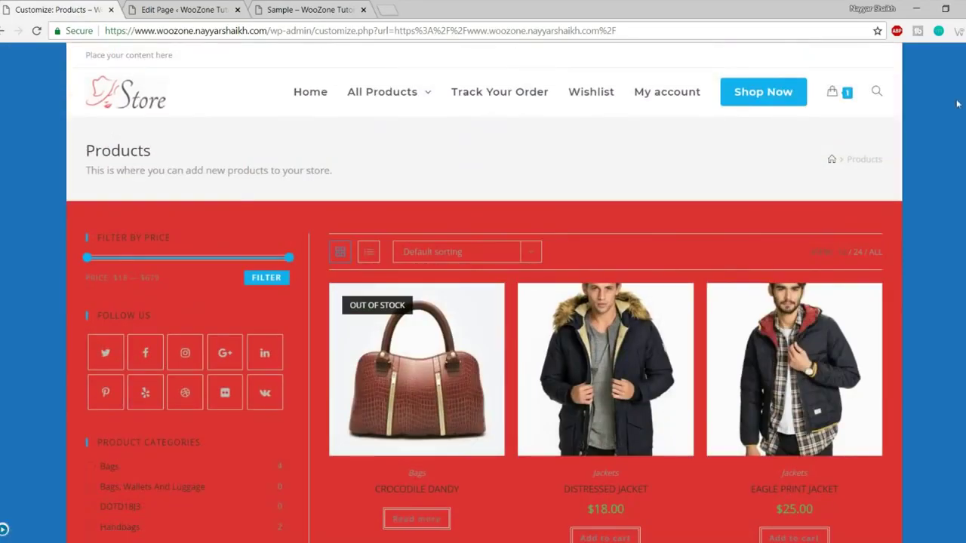
{"action": "scroll", "coordinate": [950, 185], "scroll_direction": "down", "scroll_amount": 5}
{"action": "scroll", "coordinate": [954, 251], "scroll_direction": "down", "scroll_amount": 8}
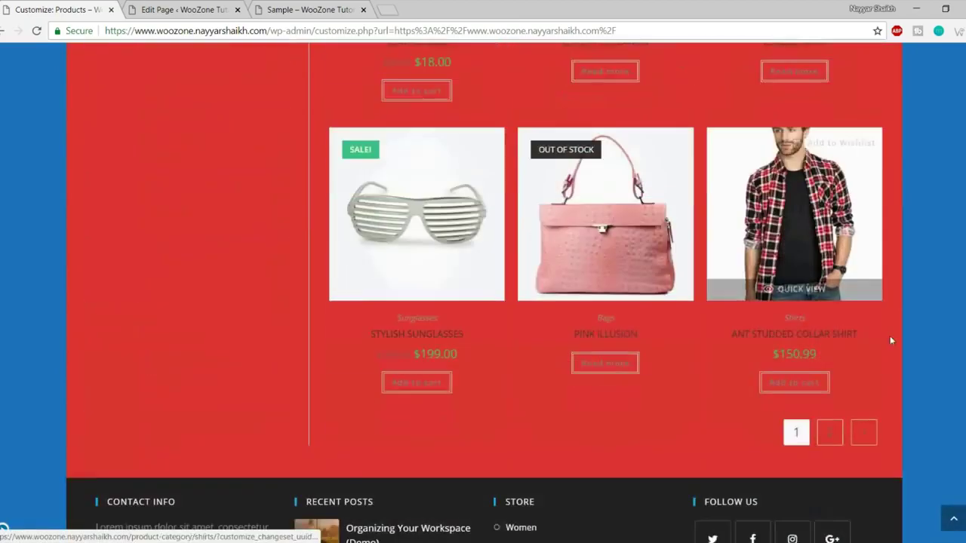
{"action": "scroll", "coordinate": [914, 361], "scroll_direction": "up", "scroll_amount": 7}
{"action": "scroll", "coordinate": [916, 361], "scroll_direction": "up", "scroll_amount": 5}
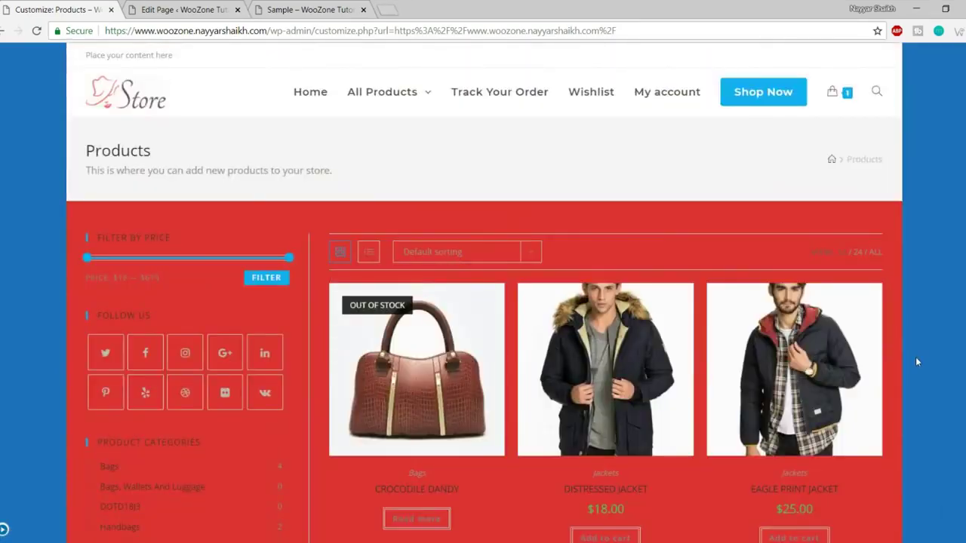
{"action": "left_click", "coordinate": [4, 530]}
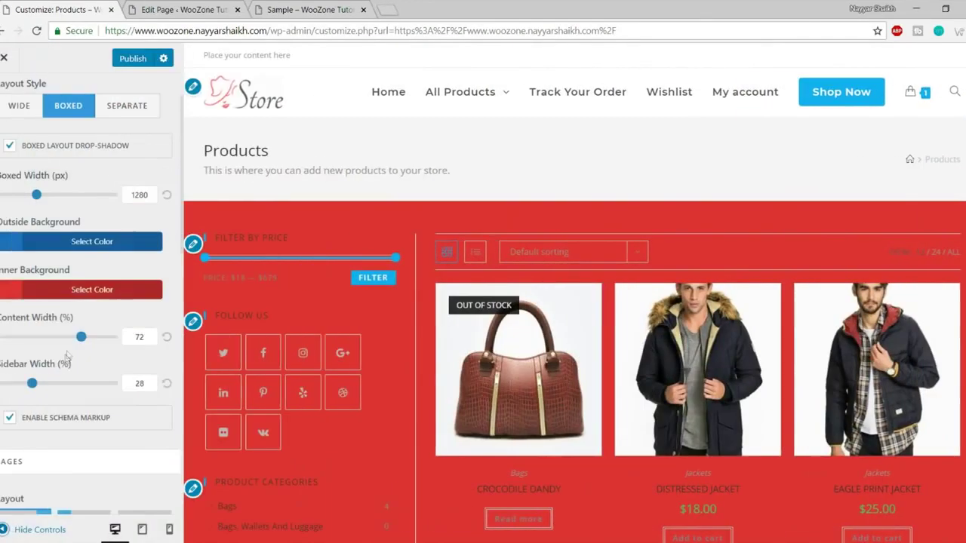
{"action": "left_click", "coordinate": [96, 243]}
{"action": "left_click", "coordinate": [118, 268]}
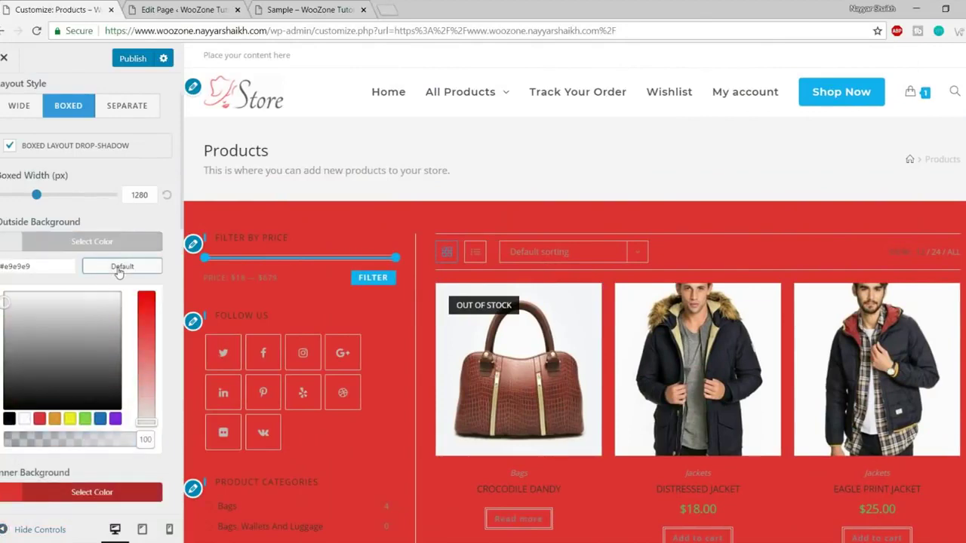
{"action": "left_click", "coordinate": [114, 243]}
{"action": "left_click", "coordinate": [115, 295]}
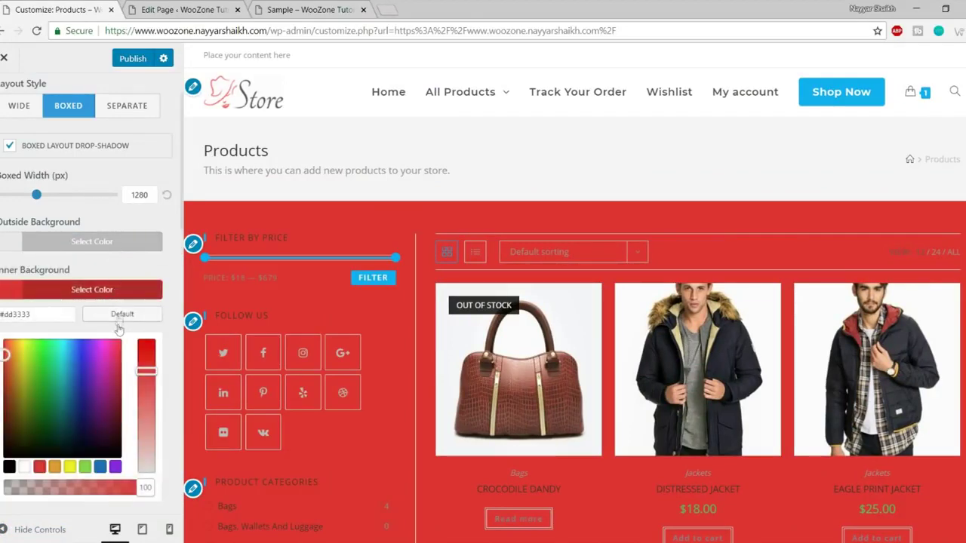
{"action": "left_click", "coordinate": [119, 315]}
{"action": "left_click", "coordinate": [108, 294]}
{"action": "scroll", "coordinate": [144, 363], "scroll_direction": "down", "scroll_amount": 2}
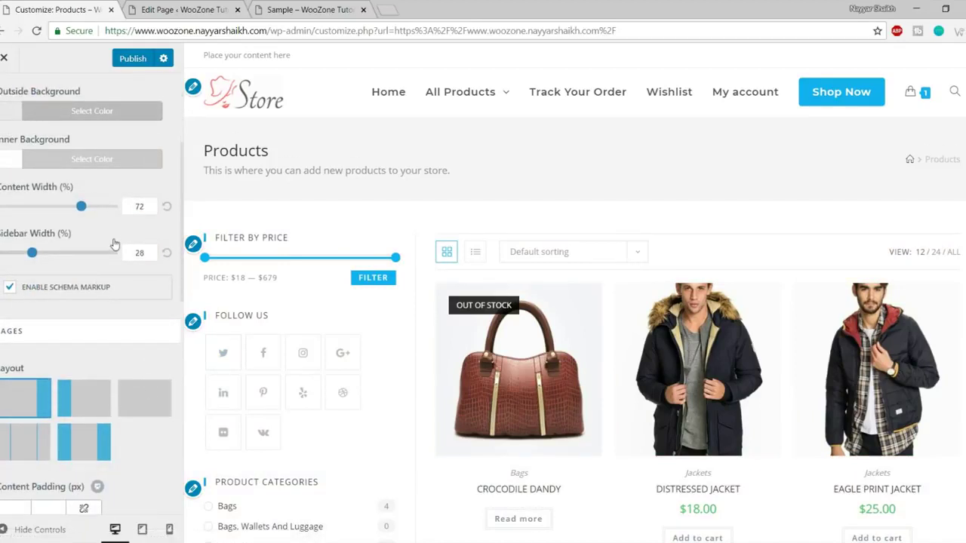
{"action": "left_click", "coordinate": [10, 529]}
{"action": "scroll", "coordinate": [252, 441], "scroll_direction": "down", "scroll_amount": 3}
{"action": "scroll", "coordinate": [256, 430], "scroll_direction": "up", "scroll_amount": 3}
{"action": "scroll", "coordinate": [255, 355], "scroll_direction": "down", "scroll_amount": 2}
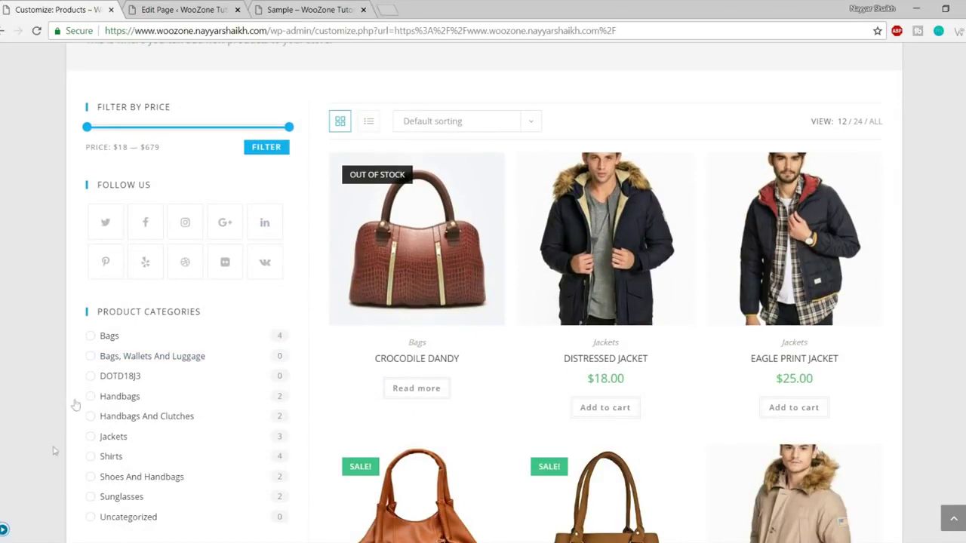
{"action": "left_click", "coordinate": [4, 531]}
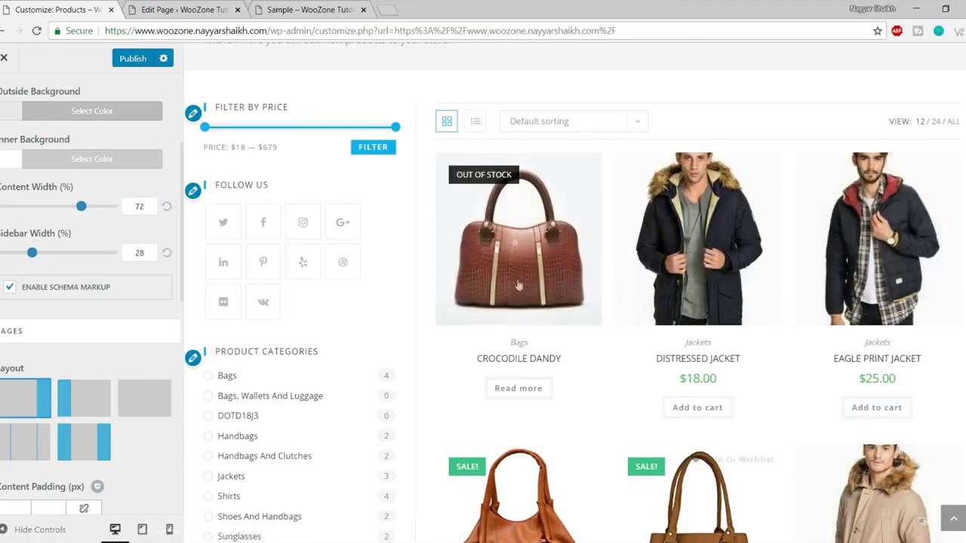
{"action": "scroll", "coordinate": [487, 366], "scroll_direction": "down", "scroll_amount": 1}
{"action": "scroll", "coordinate": [487, 366], "scroll_direction": "up", "scroll_amount": 3}
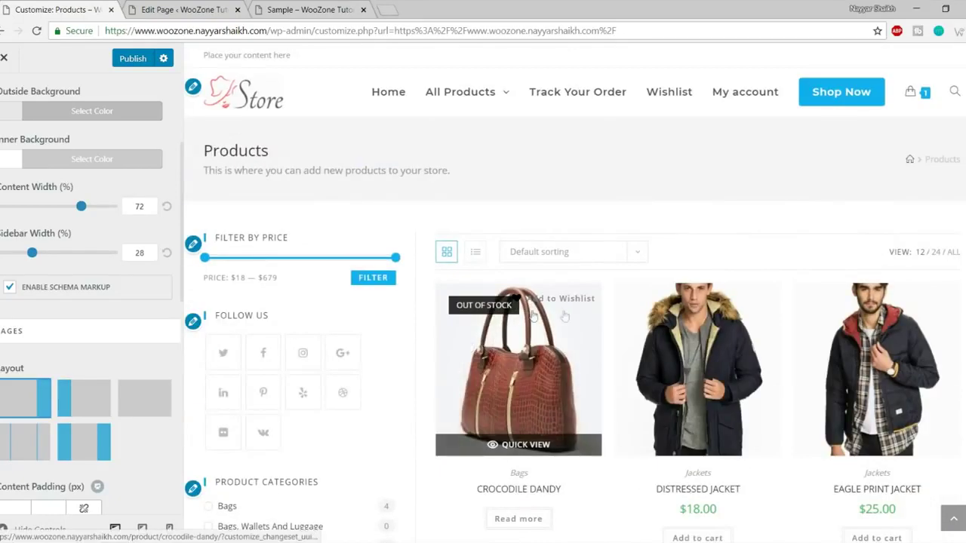
{"action": "scroll", "coordinate": [464, 341], "scroll_direction": "down", "scroll_amount": 1}
{"action": "double_click", "coordinate": [139, 252]}
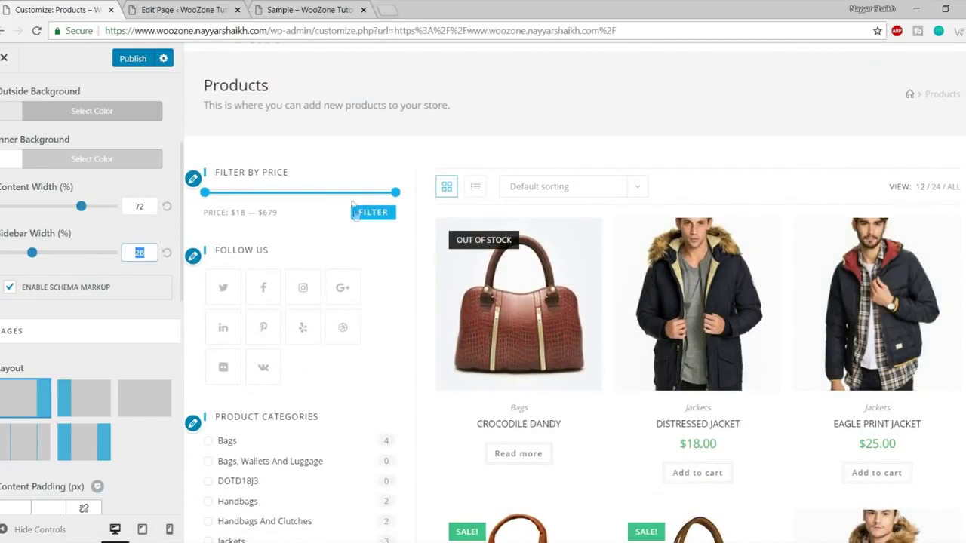
{"action": "left_click", "coordinate": [81, 270]}
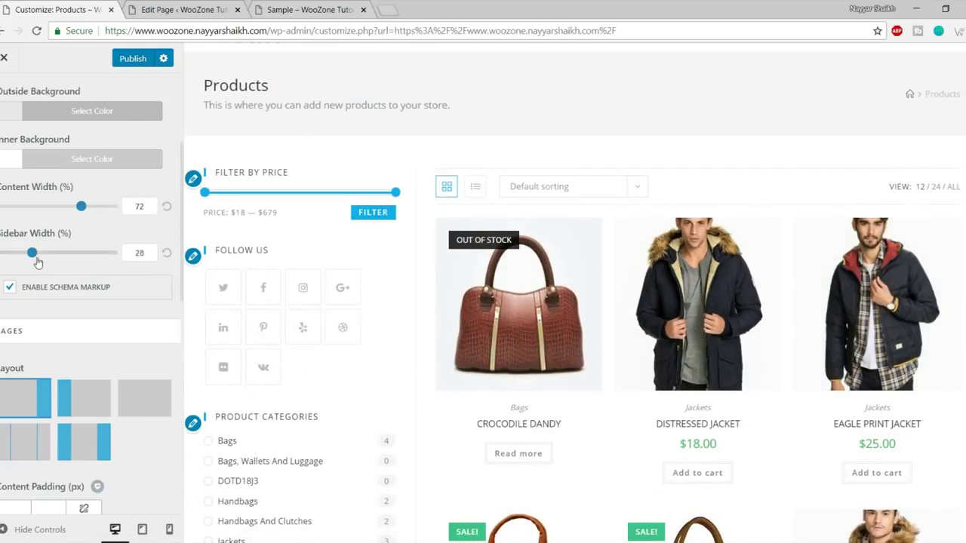
{"action": "left_click_drag", "start_coordinate": [33, 260], "coordinate": [21, 259]}
{"action": "left_click_drag", "start_coordinate": [153, 208], "coordinate": [131, 209]}
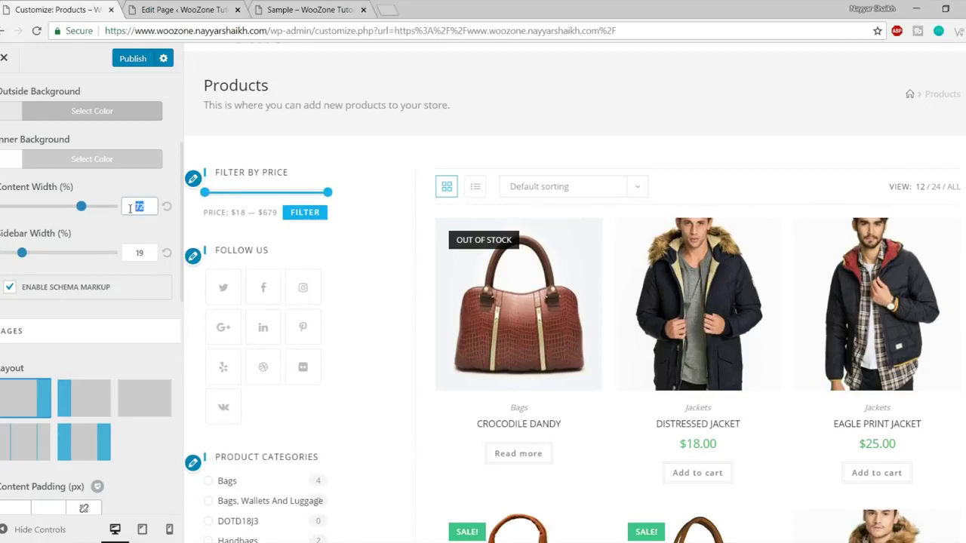
{"action": "type", "text": "80"}
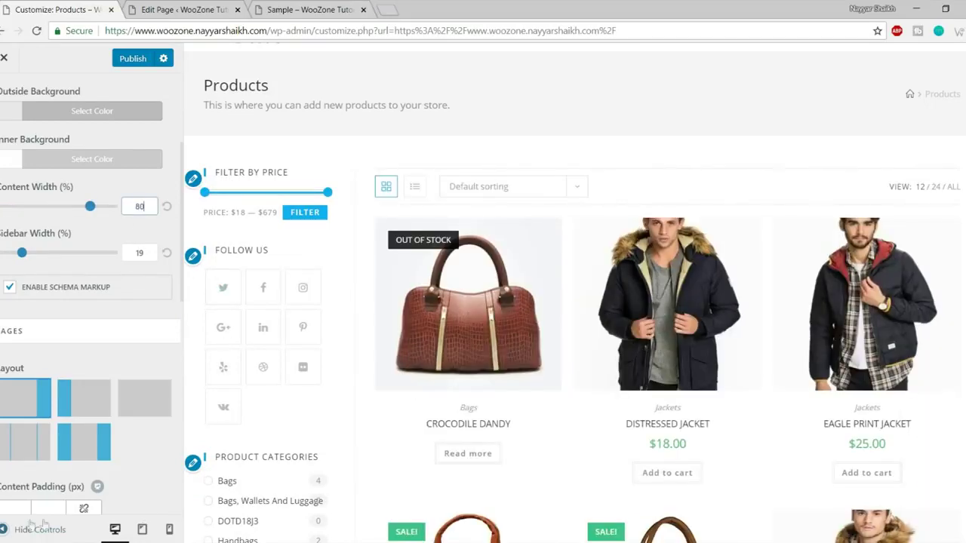
{"action": "left_click", "coordinate": [43, 529]}
{"action": "scroll", "coordinate": [343, 402], "scroll_direction": "down", "scroll_amount": 2}
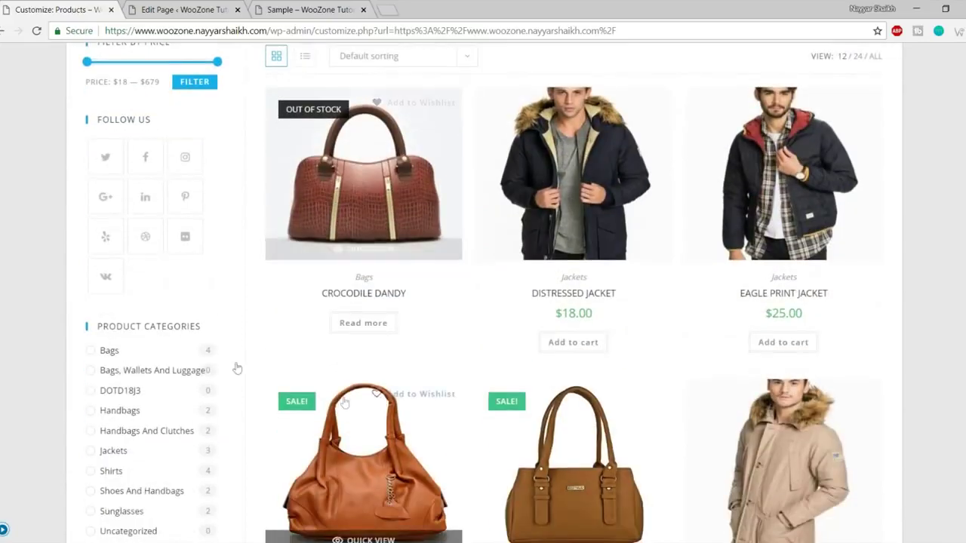
{"action": "scroll", "coordinate": [194, 280], "scroll_direction": "up", "scroll_amount": 2}
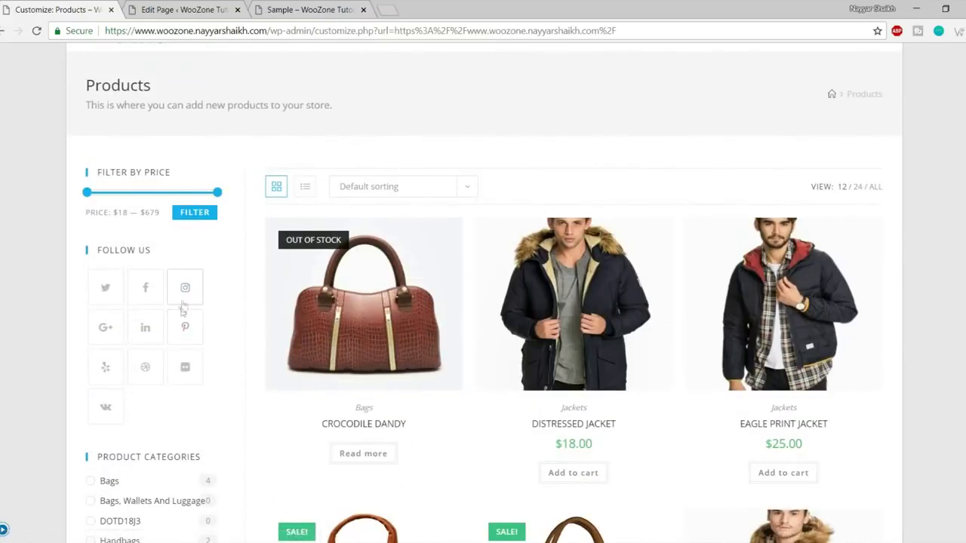
{"action": "scroll", "coordinate": [873, 231], "scroll_direction": "down", "scroll_amount": 6}
{"action": "scroll", "coordinate": [881, 272], "scroll_direction": "down", "scroll_amount": 9}
{"action": "scroll", "coordinate": [880, 276], "scroll_direction": "up", "scroll_amount": 12}
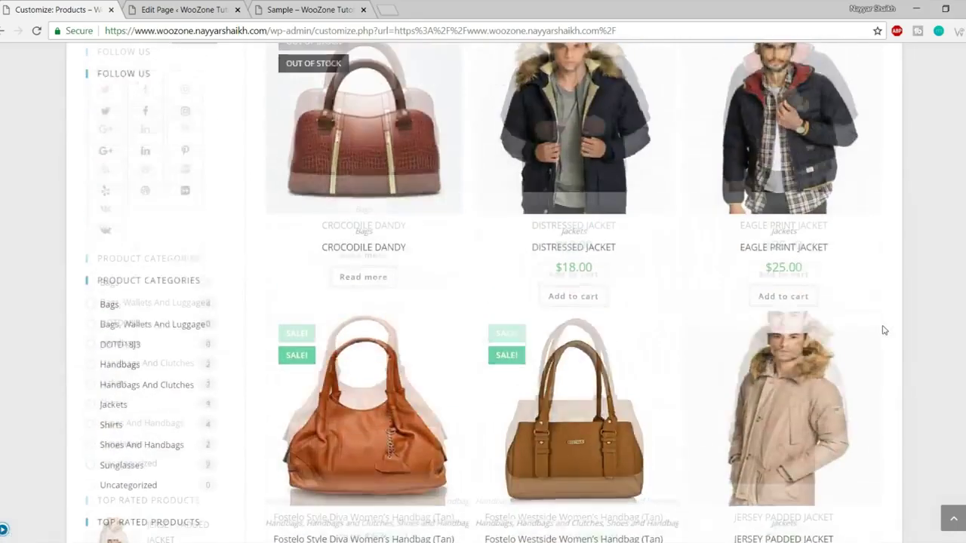
{"action": "scroll", "coordinate": [884, 330], "scroll_direction": "up", "scroll_amount": 4}
{"action": "left_click", "coordinate": [3, 528]}
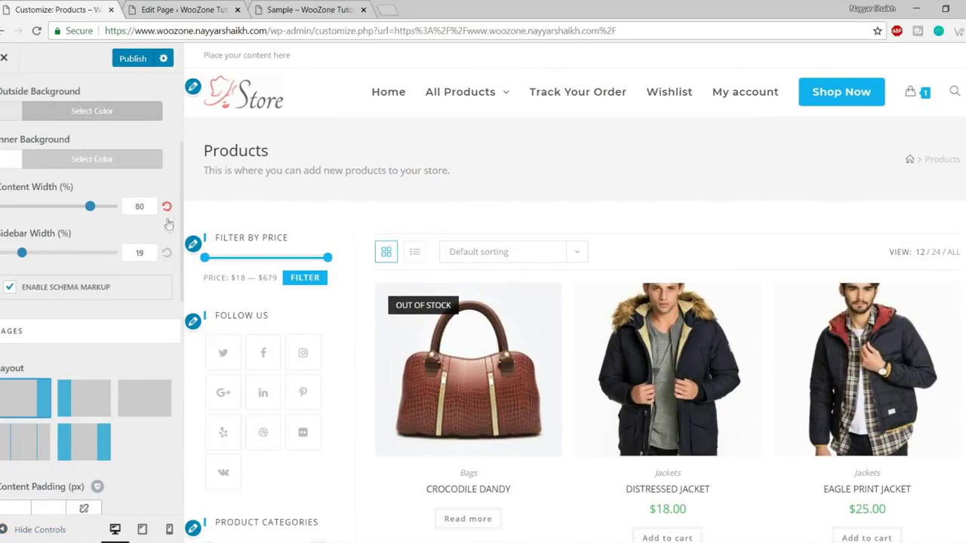
{"action": "left_click", "coordinate": [167, 254]}
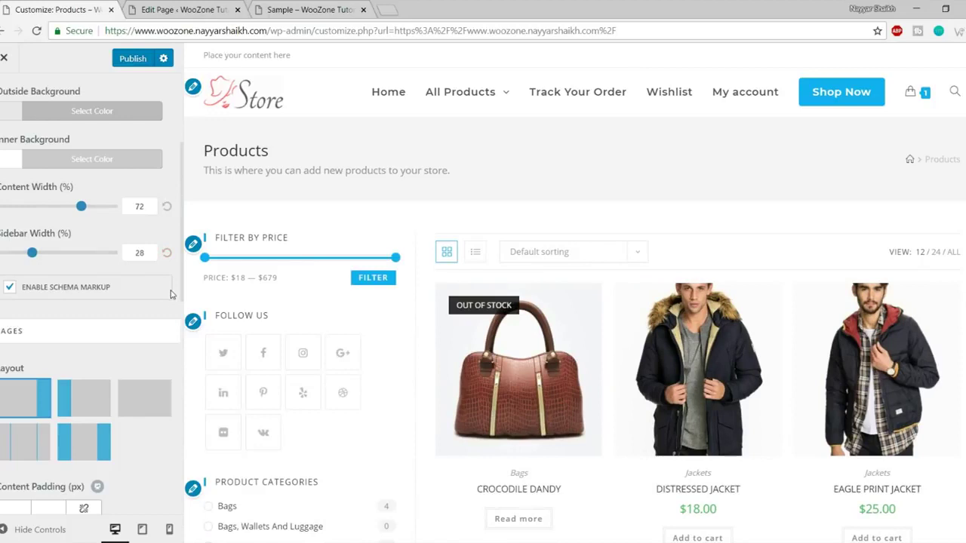
{"action": "scroll", "coordinate": [172, 305], "scroll_direction": "down", "scroll_amount": 2}
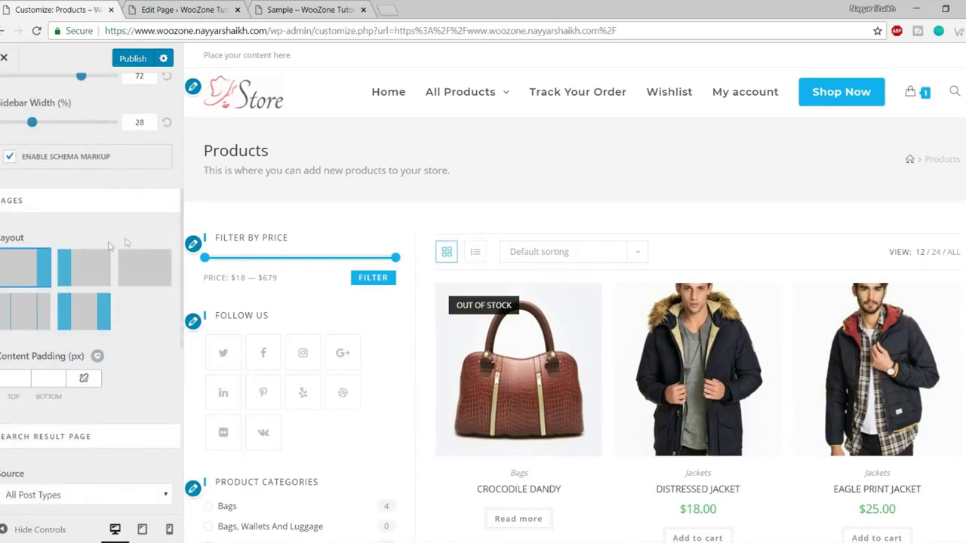
{"action": "scroll", "coordinate": [75, 291], "scroll_direction": "down", "scroll_amount": 2}
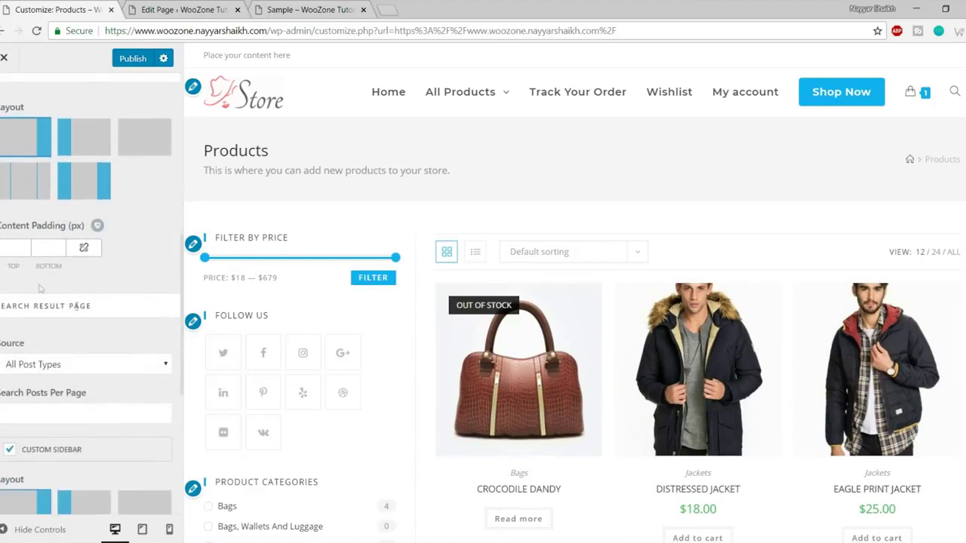
{"action": "scroll", "coordinate": [70, 285], "scroll_direction": "down", "scroll_amount": 5}
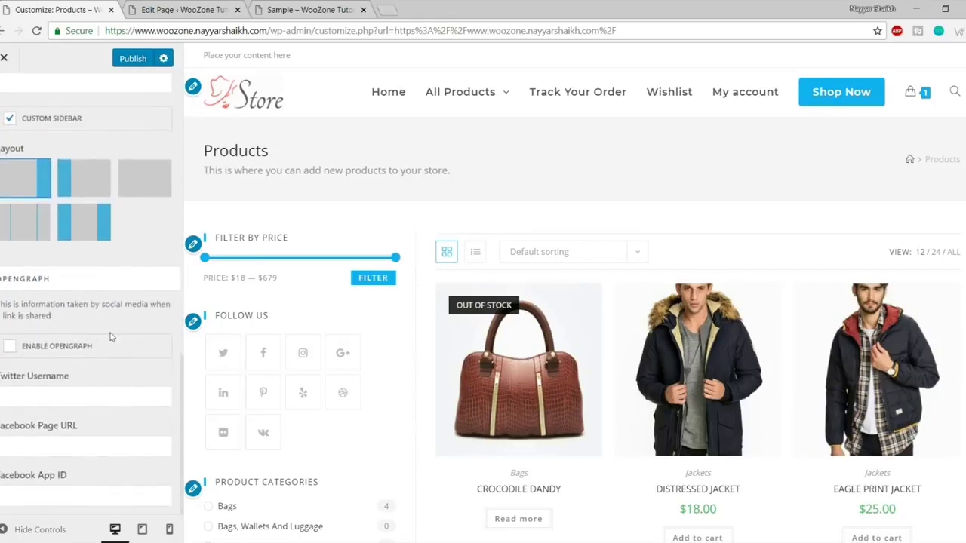
{"action": "scroll", "coordinate": [109, 336], "scroll_direction": "up", "scroll_amount": 7}
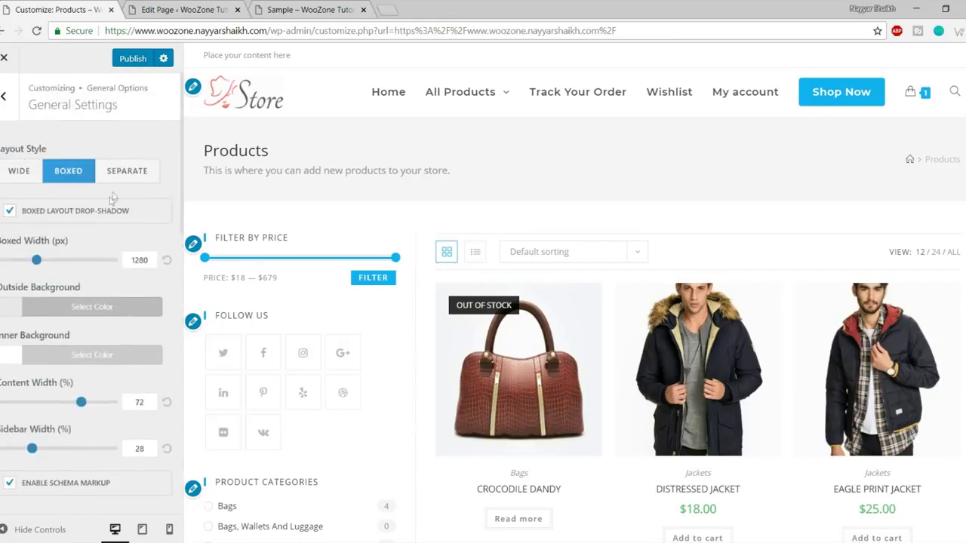
Open the Page Title settings, keeping the title visible on all devices with an H1 heading.
{"action": "left_click", "coordinate": [5, 96]}
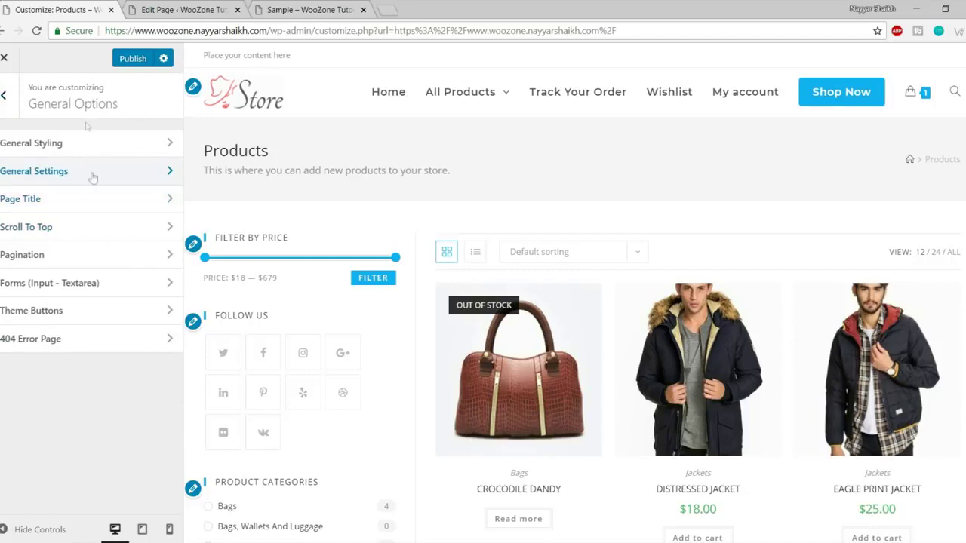
{"action": "left_click", "coordinate": [69, 201]}
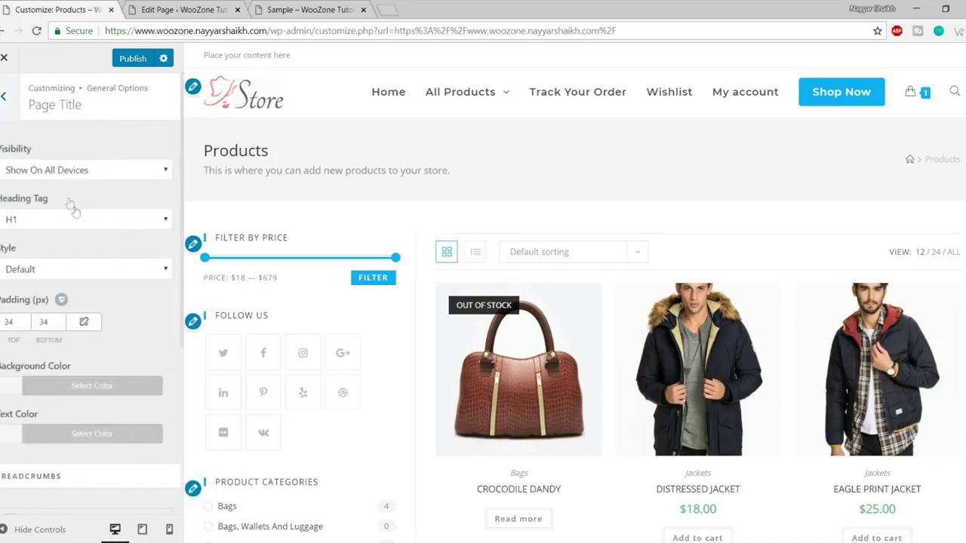
{"action": "scroll", "coordinate": [107, 281], "scroll_direction": "down", "scroll_amount": 4}
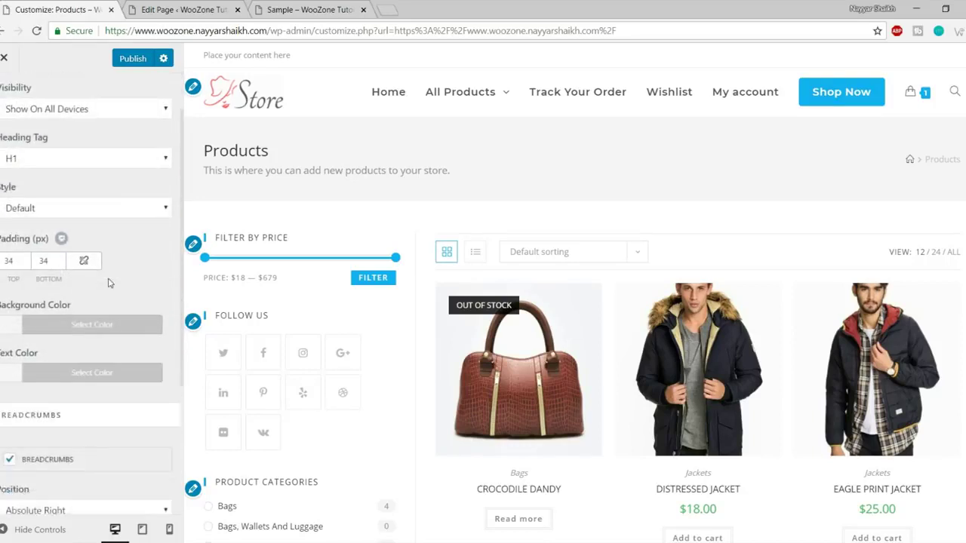
{"action": "scroll", "coordinate": [108, 302], "scroll_direction": "up", "scroll_amount": 4}
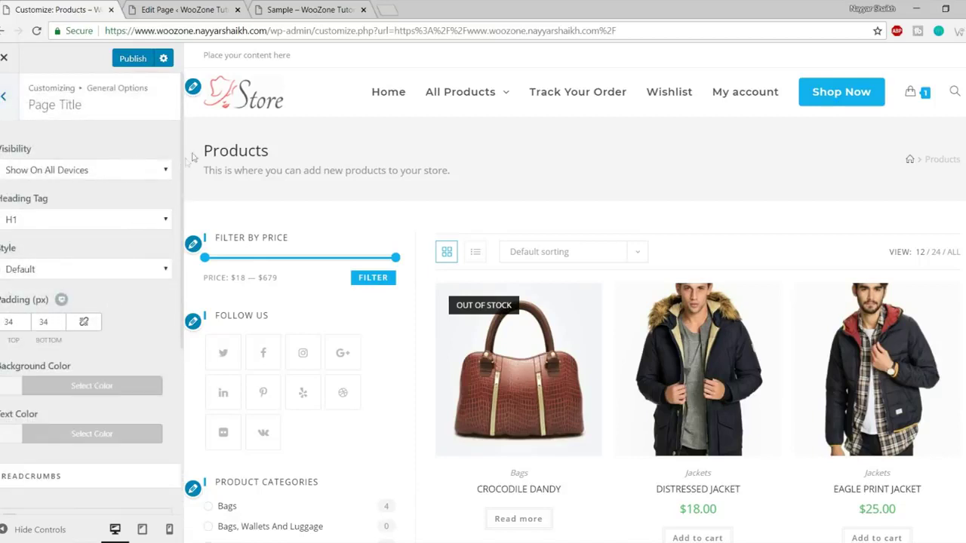
{"action": "left_click", "coordinate": [88, 172]}
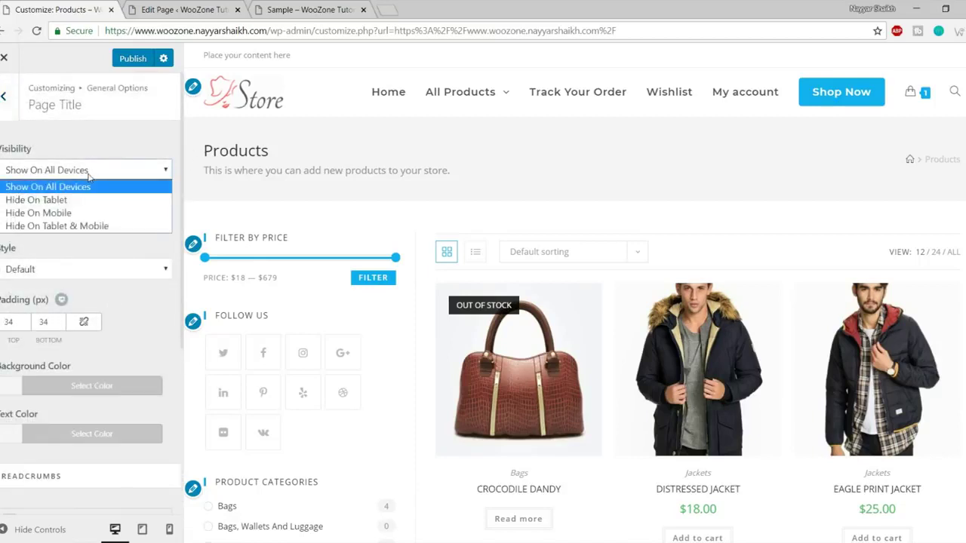
{"action": "left_click", "coordinate": [105, 163]}
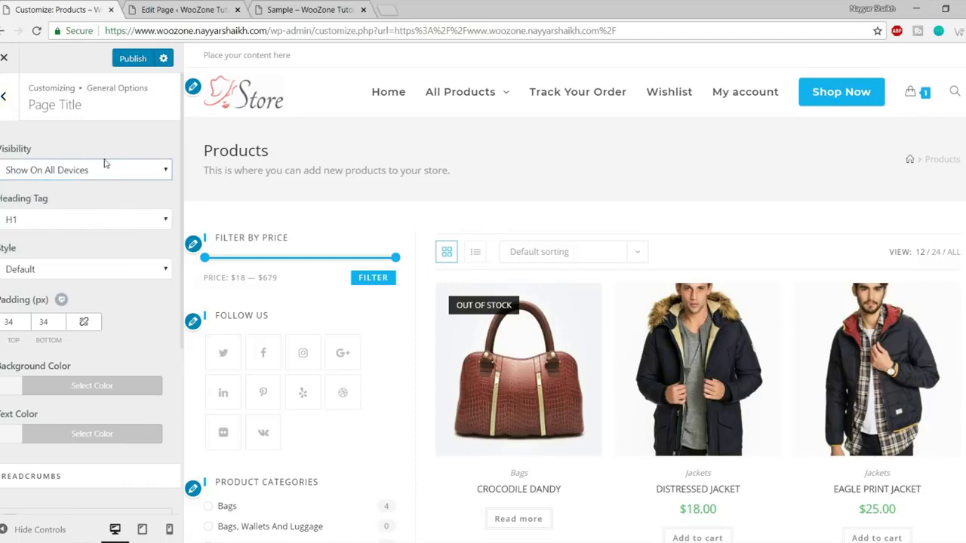
{"action": "left_click", "coordinate": [70, 225]}
{"action": "left_click", "coordinate": [71, 220]}
{"action": "scroll", "coordinate": [108, 291], "scroll_direction": "down", "scroll_amount": 1}
{"action": "scroll", "coordinate": [108, 290], "scroll_direction": "down", "scroll_amount": 3}
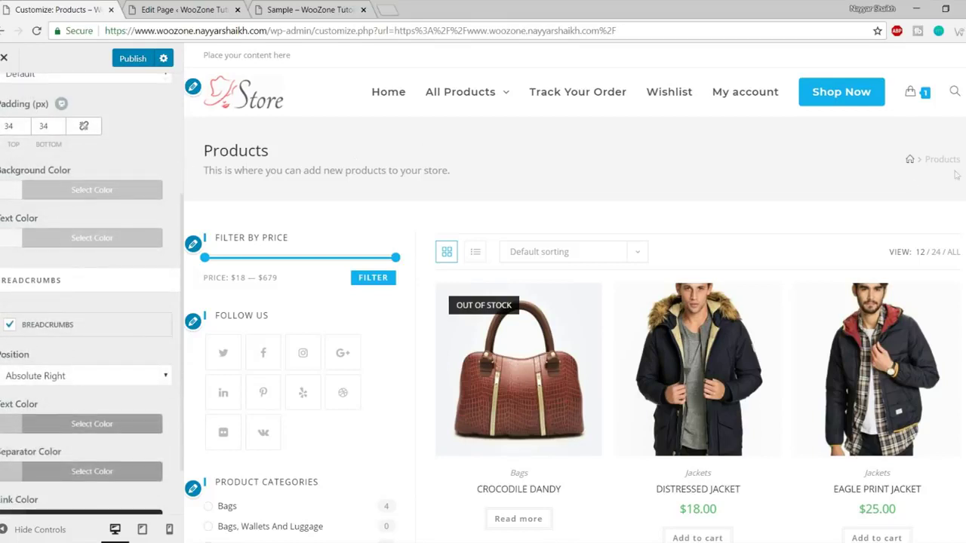
{"action": "left_click_drag", "start_coordinate": [207, 140], "coordinate": [793, 168]}
{"action": "left_click", "coordinate": [699, 180]}
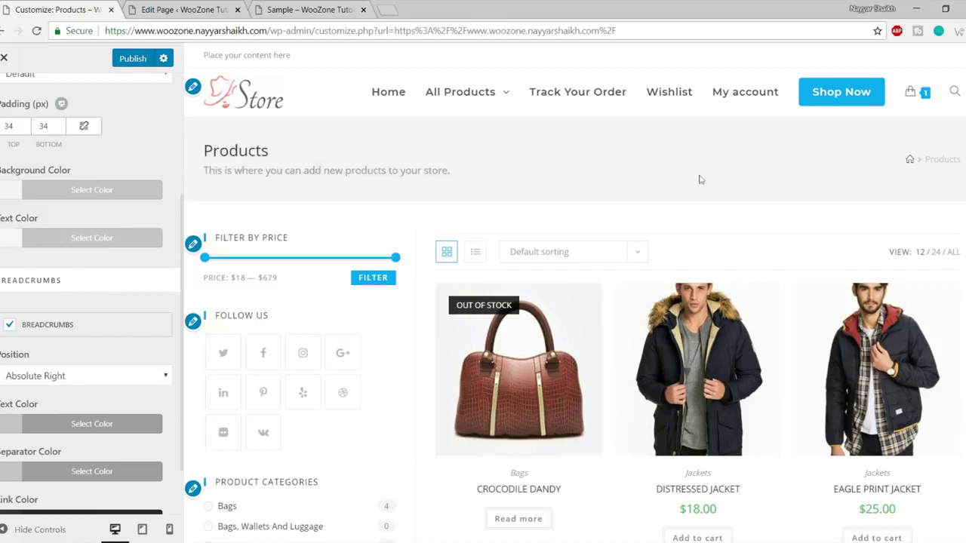
Give the page-title bar a black background and white title text.
{"action": "left_click", "coordinate": [84, 192]}
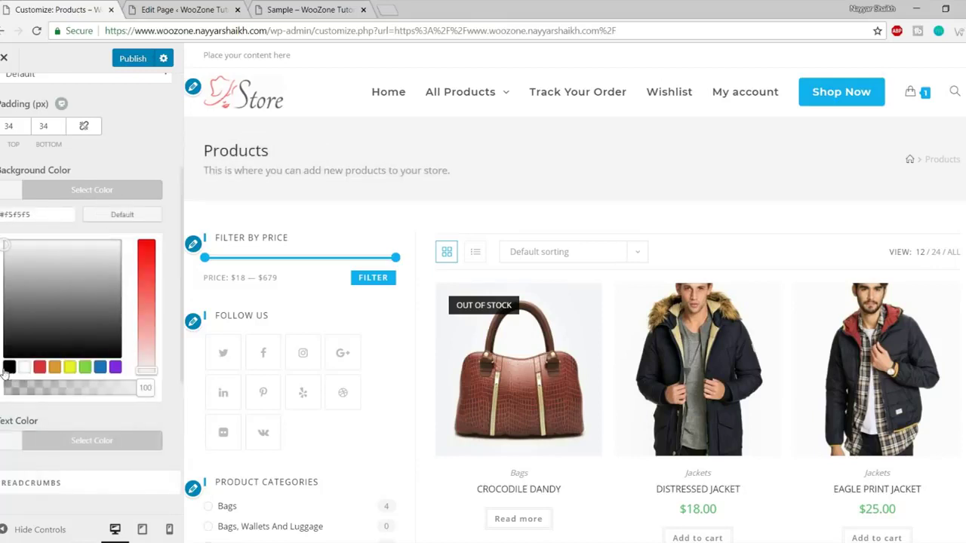
{"action": "left_click", "coordinate": [8, 367]}
{"action": "left_click", "coordinate": [141, 194]}
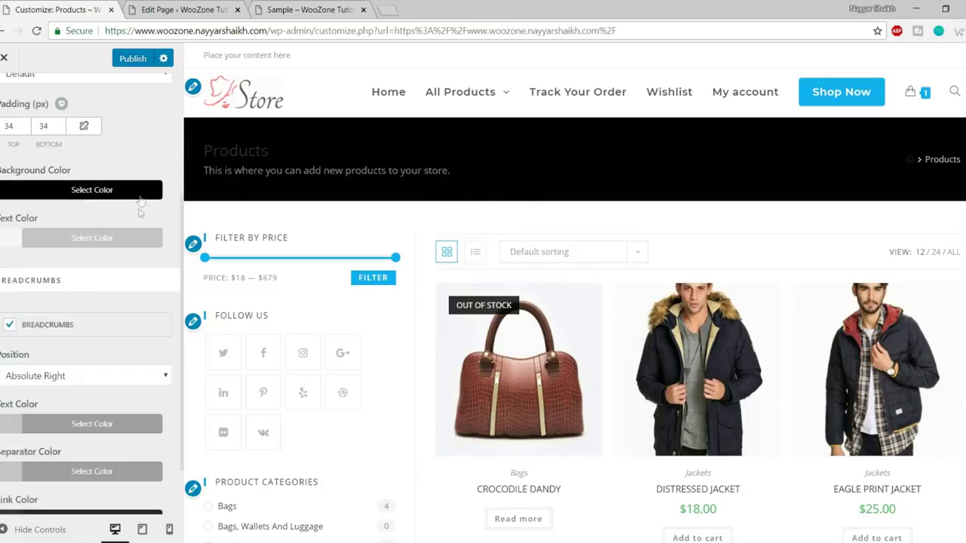
{"action": "left_click", "coordinate": [96, 252]}
{"action": "left_click", "coordinate": [25, 416]}
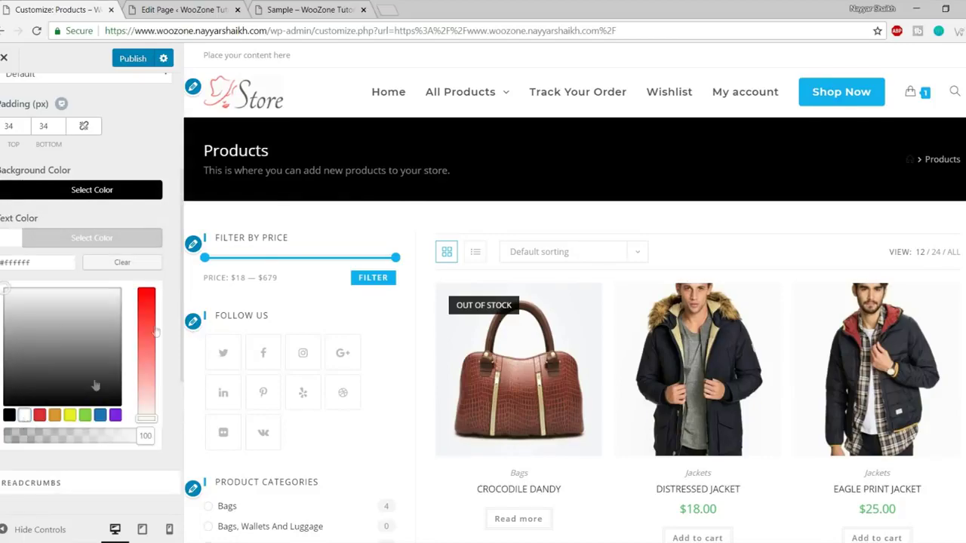
{"action": "left_click", "coordinate": [128, 240]}
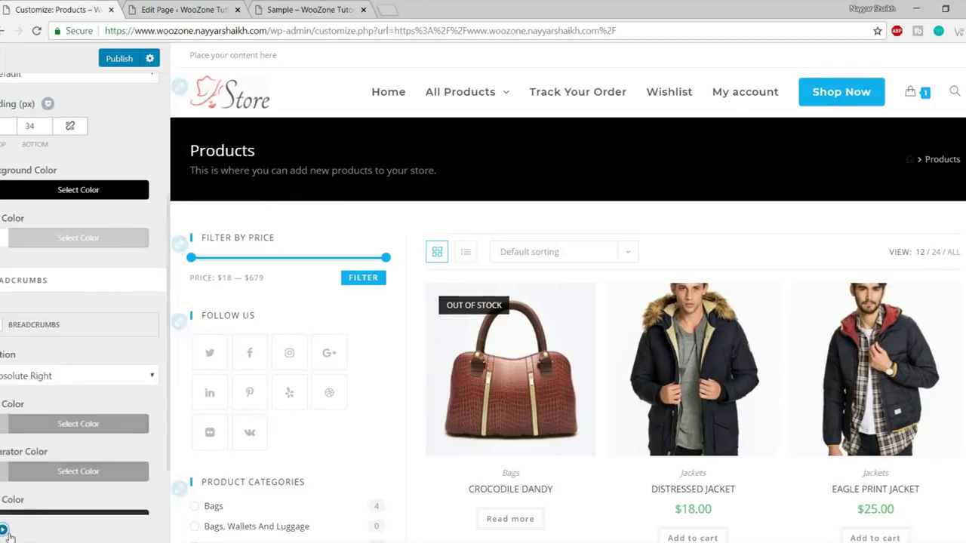
Review the black Products title bar in the full-width preview, then return to General Options.
{"action": "left_click", "coordinate": [9, 531]}
{"action": "scroll", "coordinate": [604, 393], "scroll_direction": "down", "scroll_amount": 10}
{"action": "scroll", "coordinate": [610, 436], "scroll_direction": "up", "scroll_amount": 10}
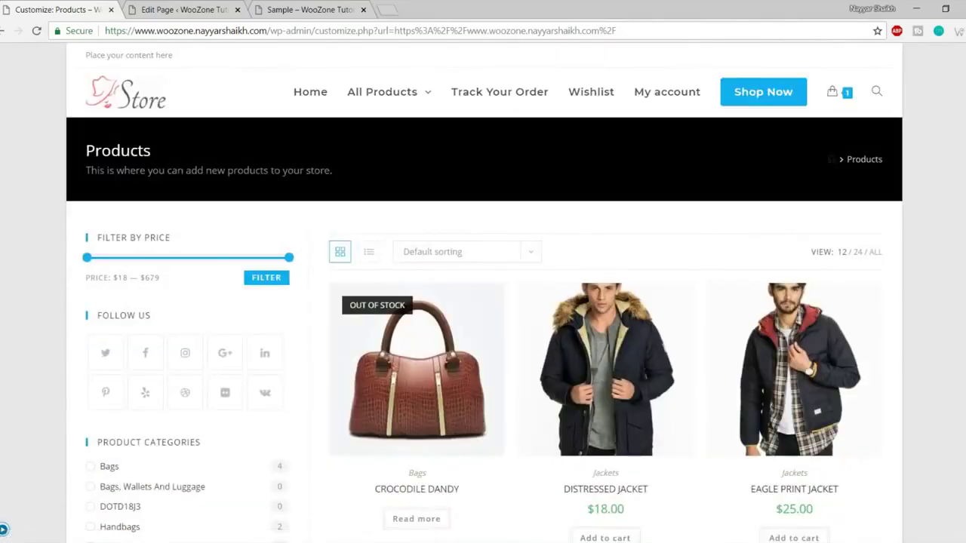
{"action": "left_click", "coordinate": [4, 530]}
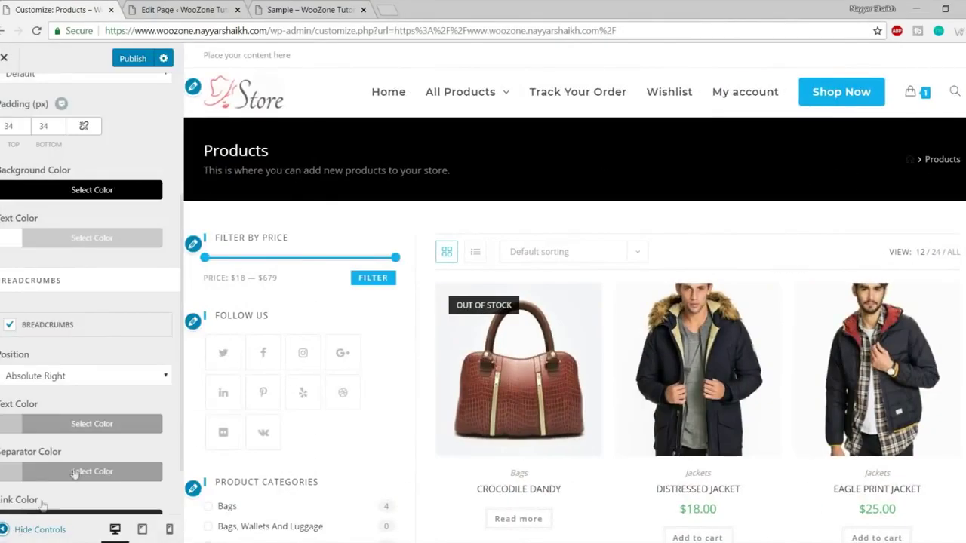
{"action": "scroll", "coordinate": [95, 417], "scroll_direction": "down", "scroll_amount": 1}
{"action": "scroll", "coordinate": [98, 453], "scroll_direction": "up", "scroll_amount": 4}
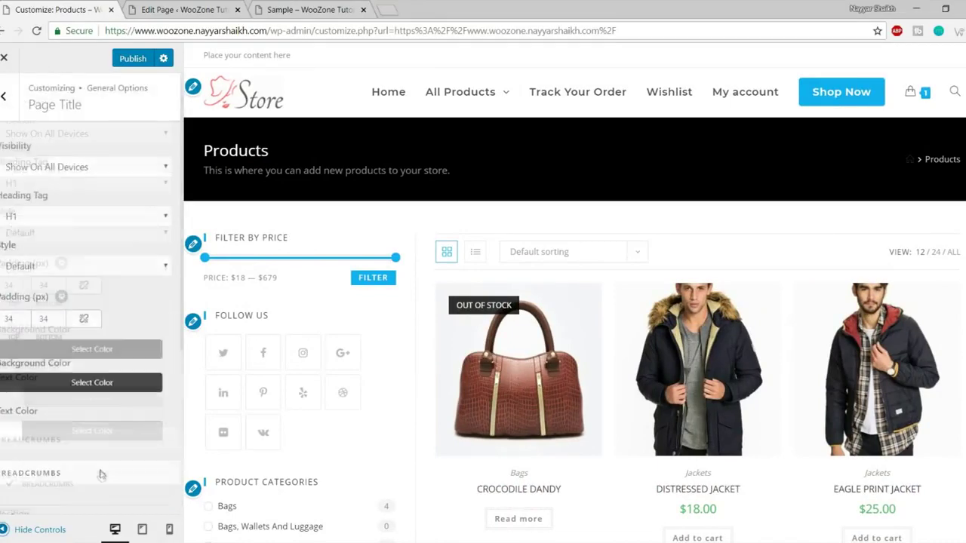
{"action": "left_click", "coordinate": [14, 529]}
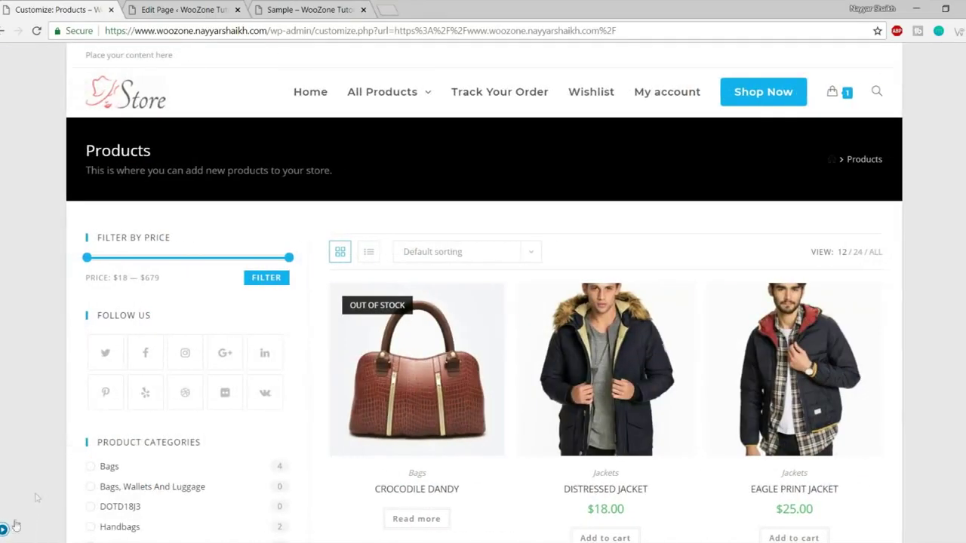
{"action": "left_click", "coordinate": [7, 531]}
{"action": "left_click", "coordinate": [4, 95]}
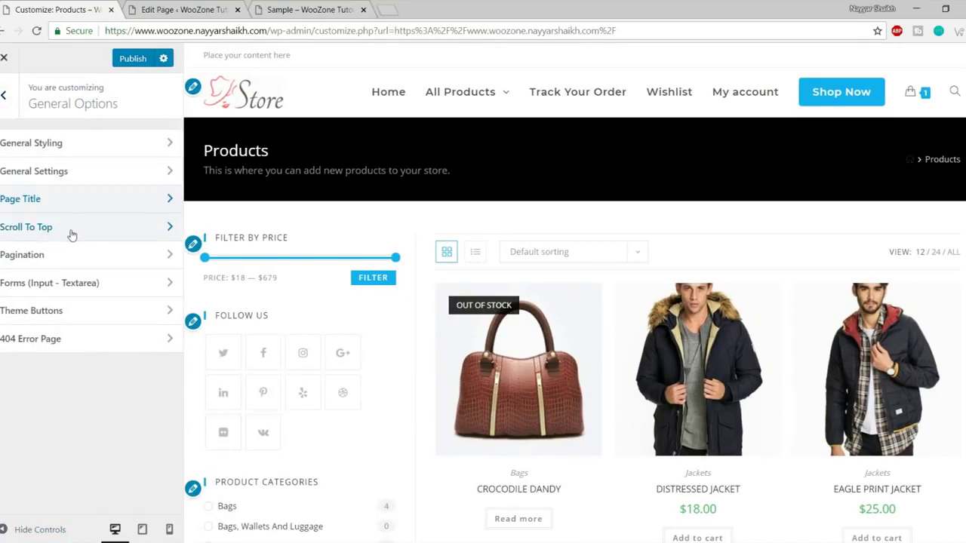
Open the Scroll To Top settings and test the current button in the preview.
{"action": "left_click", "coordinate": [61, 228]}
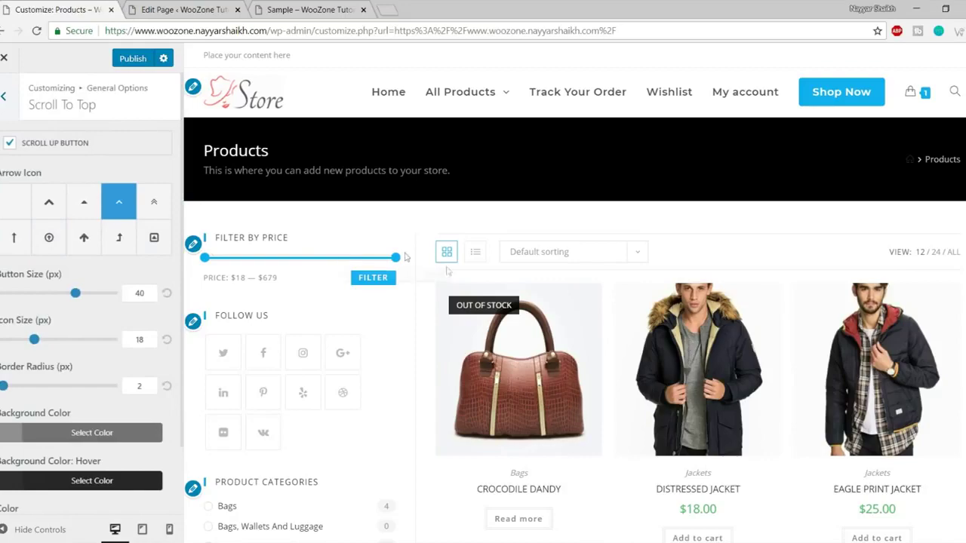
{"action": "scroll", "coordinate": [406, 258], "scroll_direction": "down", "scroll_amount": 10}
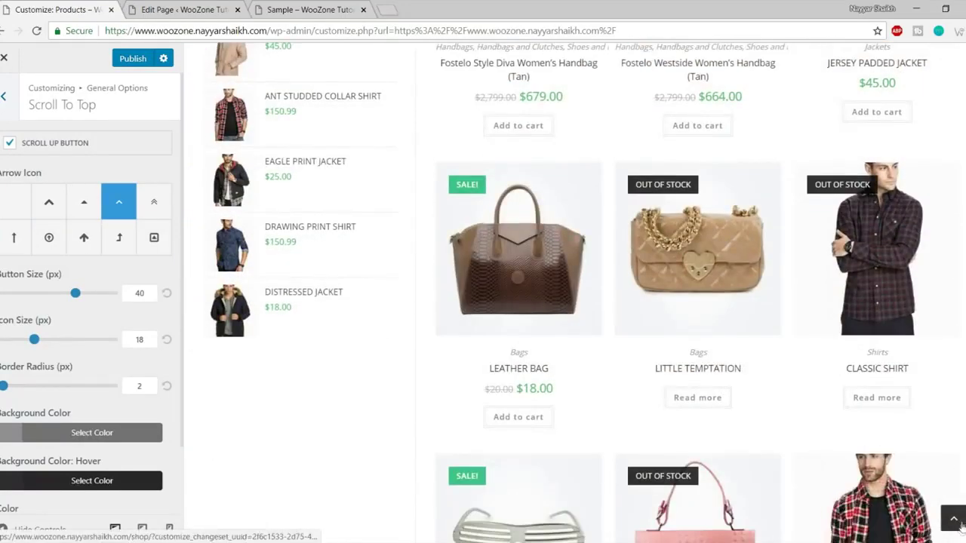
{"action": "left_click", "coordinate": [956, 520]}
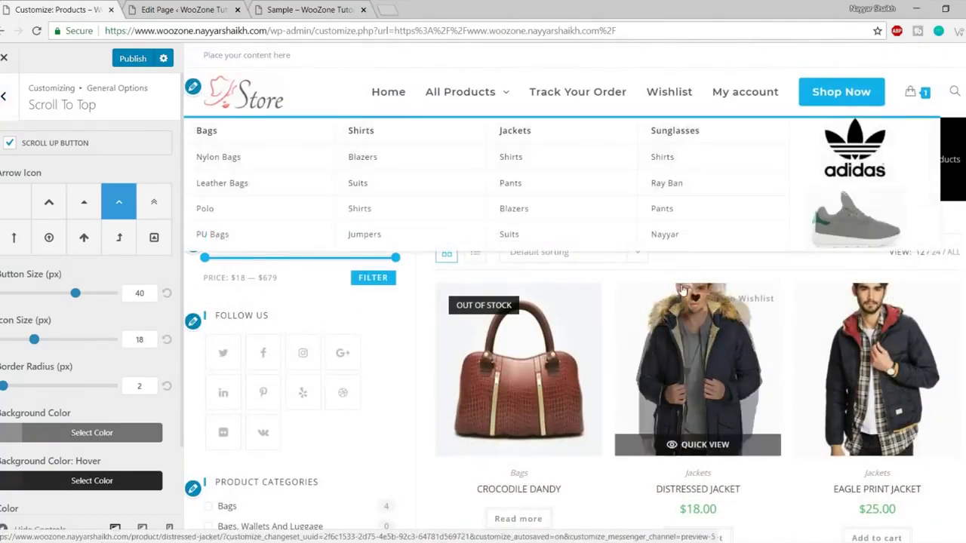
{"action": "scroll", "coordinate": [785, 342], "scroll_direction": "down", "scroll_amount": 4}
{"action": "scroll", "coordinate": [889, 450], "scroll_direction": "down", "scroll_amount": 1}
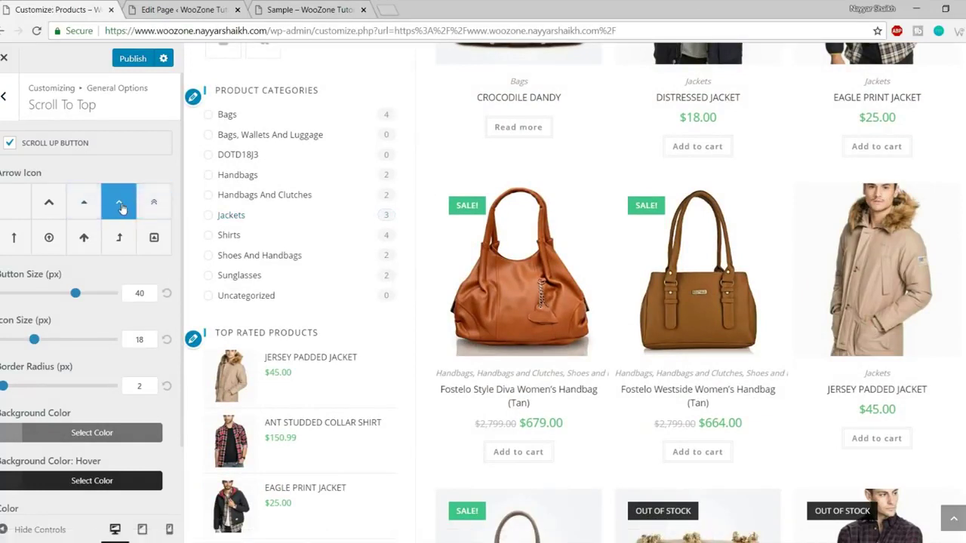
Pick a new arrow icon and set button size 60, icon size 47 and border radius 54.
{"action": "left_click", "coordinate": [49, 201]}
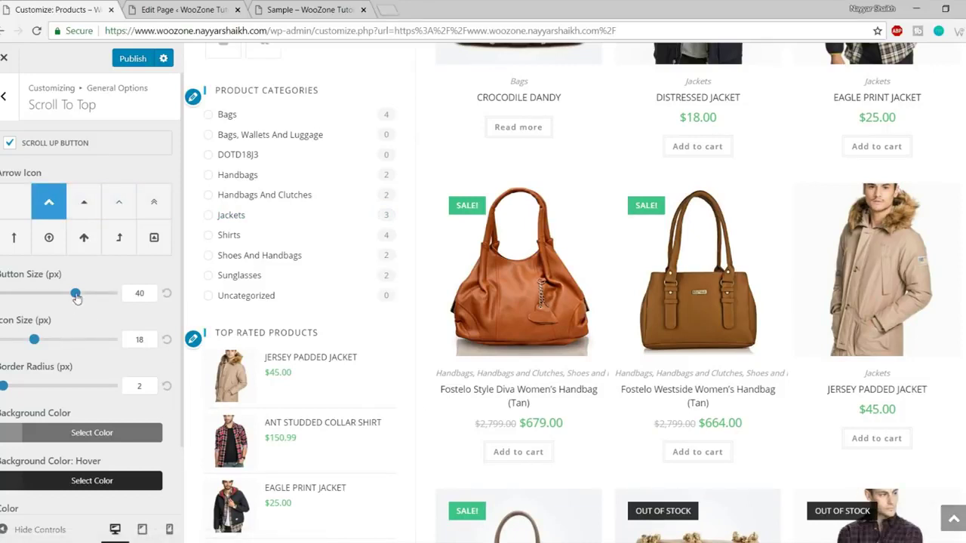
{"action": "left_click_drag", "start_coordinate": [80, 295], "coordinate": [130, 291]}
{"action": "double_click", "coordinate": [139, 292]}
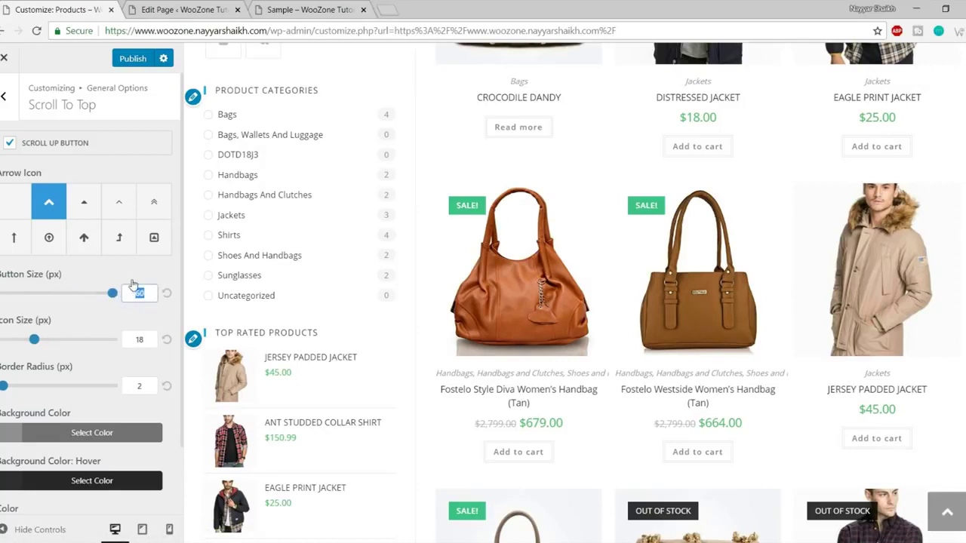
{"action": "left_click", "coordinate": [127, 307]}
{"action": "left_click_drag", "start_coordinate": [43, 345], "coordinate": [89, 345]}
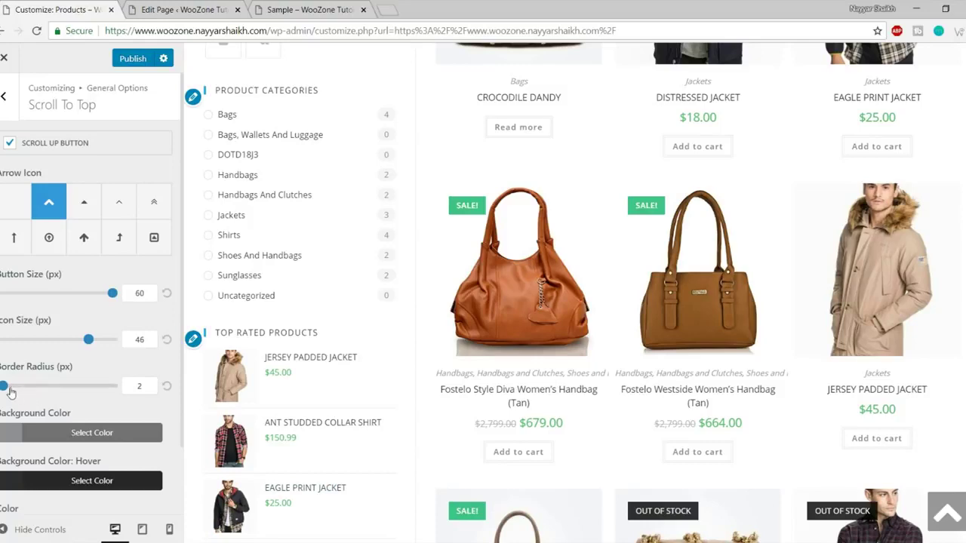
{"action": "left_click_drag", "start_coordinate": [6, 387], "coordinate": [62, 393]}
{"action": "left_click", "coordinate": [945, 513]}
{"action": "scroll", "coordinate": [917, 516], "scroll_direction": "down", "scroll_amount": 6}
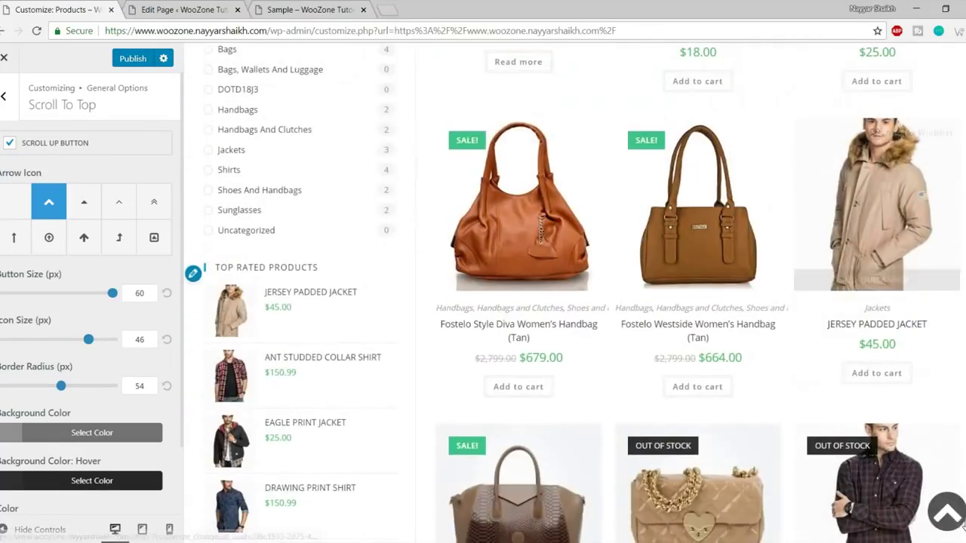
{"action": "scroll", "coordinate": [143, 459], "scroll_direction": "down", "scroll_amount": 1}
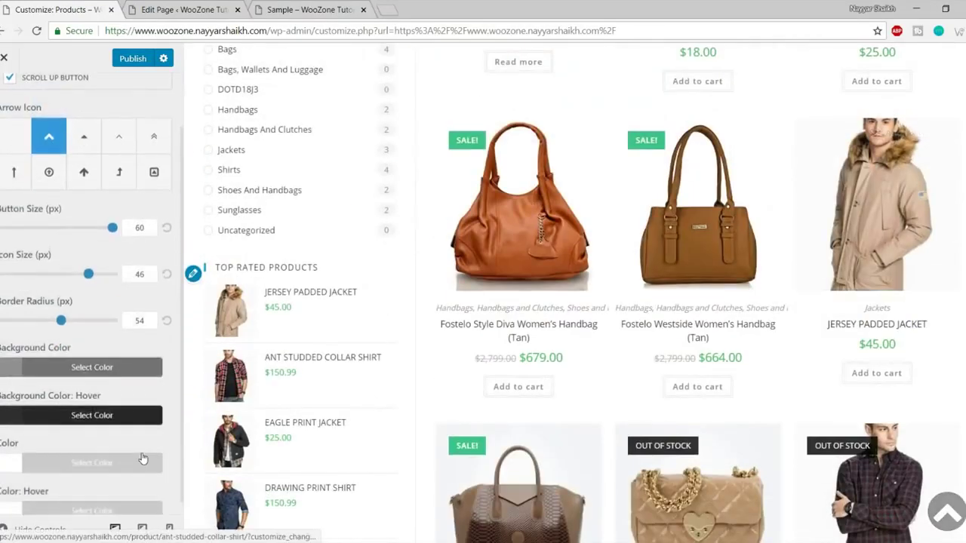
Make the scroll-to-top button red with a yellow hover colour.
{"action": "left_click", "coordinate": [92, 367]}
{"action": "scroll", "coordinate": [94, 446], "scroll_direction": "down", "scroll_amount": 2}
{"action": "left_click", "coordinate": [39, 399]}
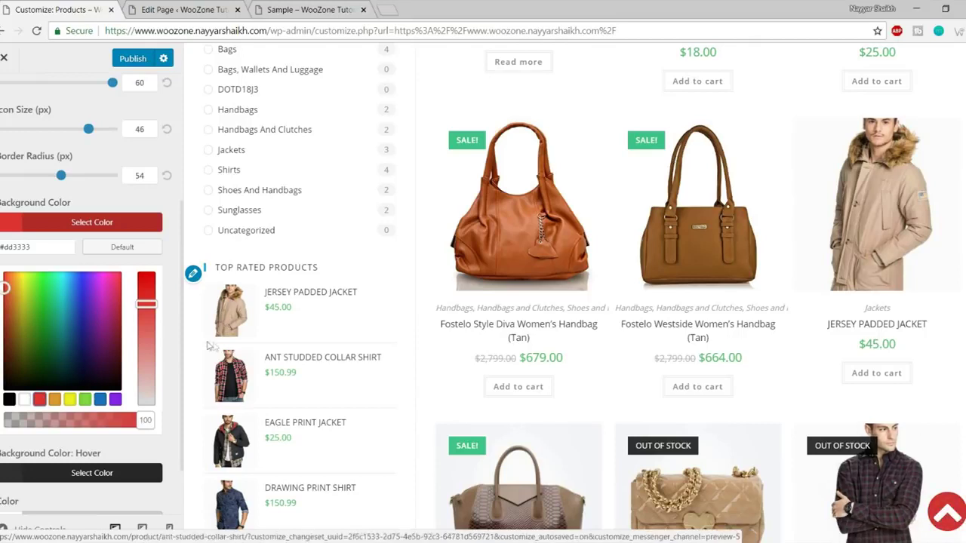
{"action": "left_click", "coordinate": [119, 226]}
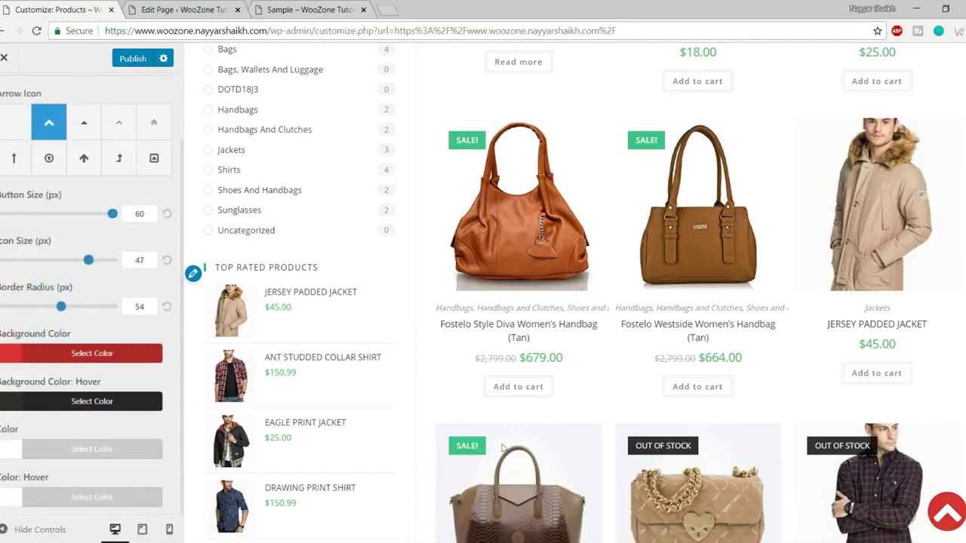
{"action": "left_click", "coordinate": [124, 401]}
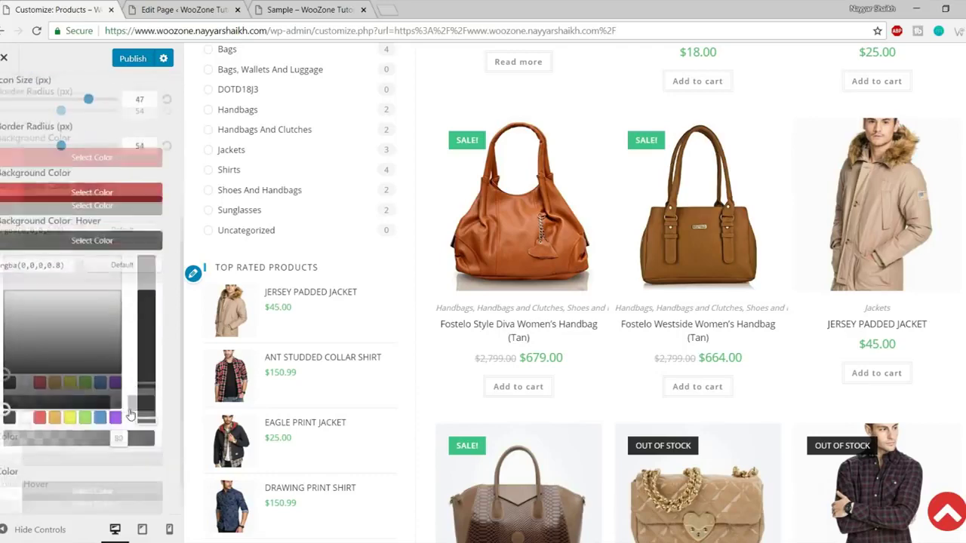
{"action": "left_click", "coordinate": [70, 375]}
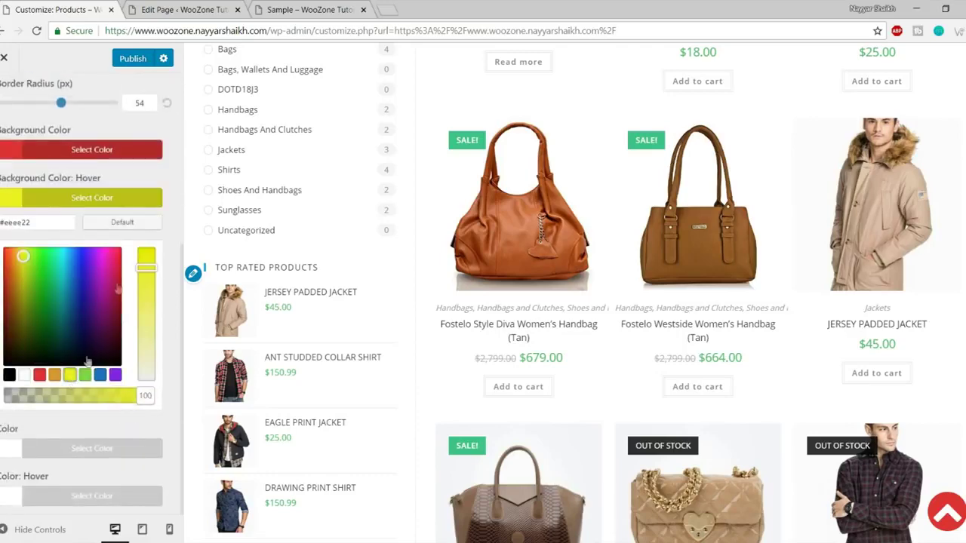
{"action": "left_click", "coordinate": [111, 199]}
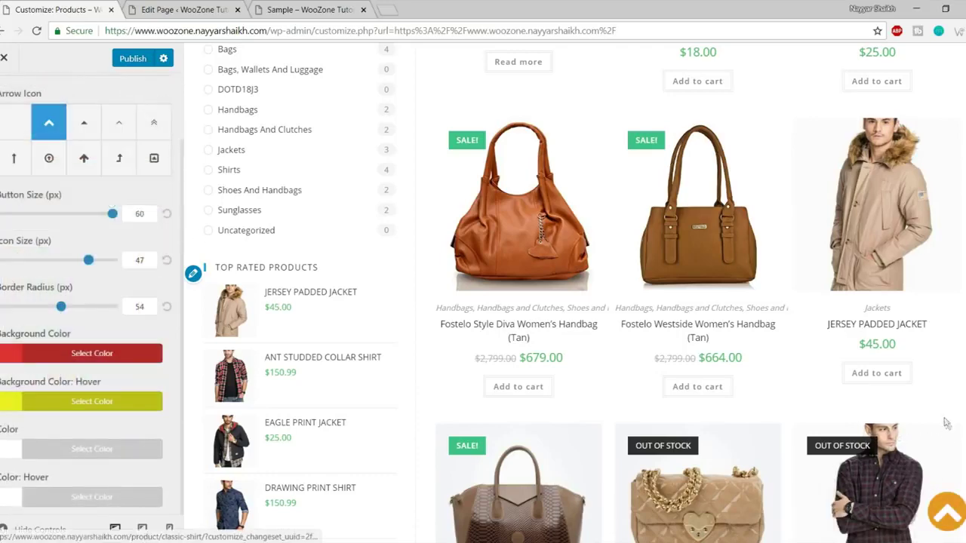
Test the red round button in the full-width preview and return to General Options.
{"action": "left_click", "coordinate": [955, 522]}
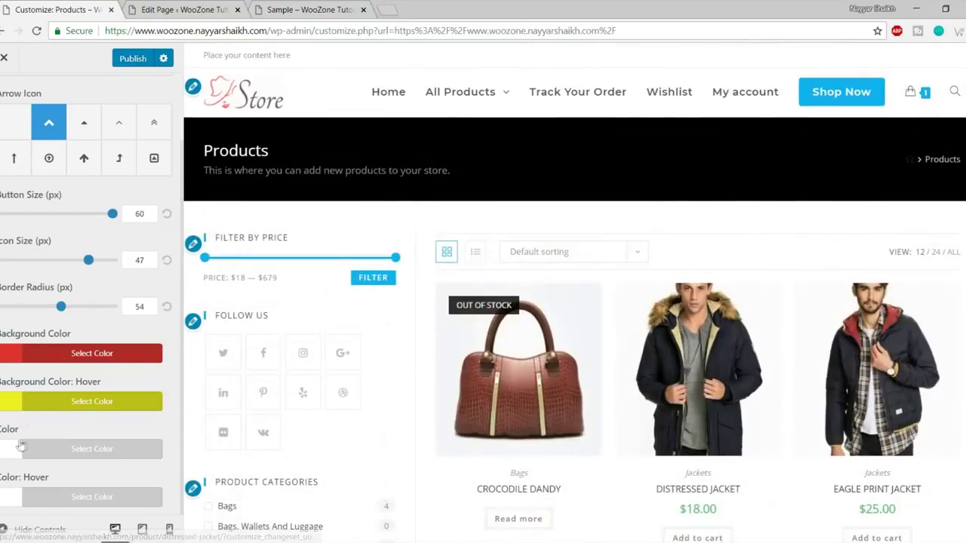
{"action": "left_click", "coordinate": [22, 532]}
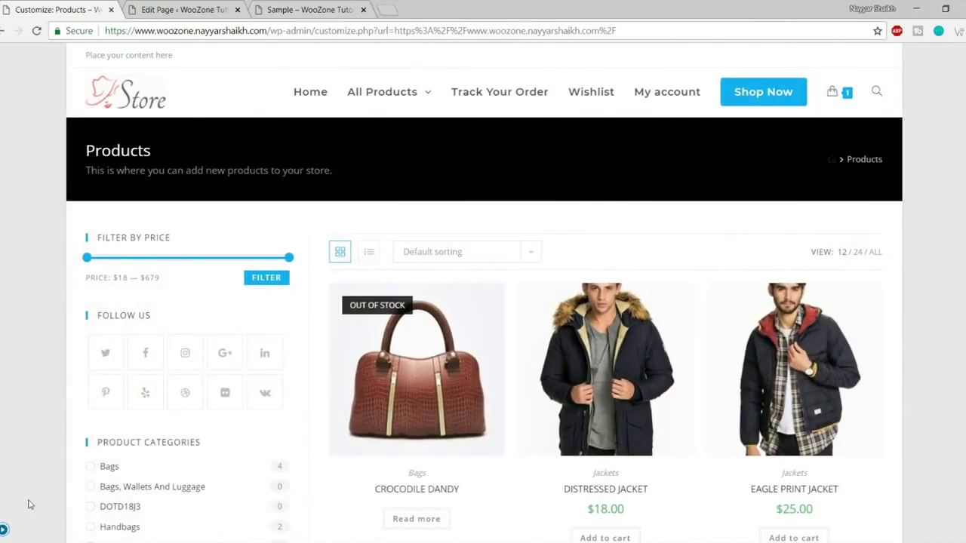
{"action": "left_click", "coordinate": [9, 531]}
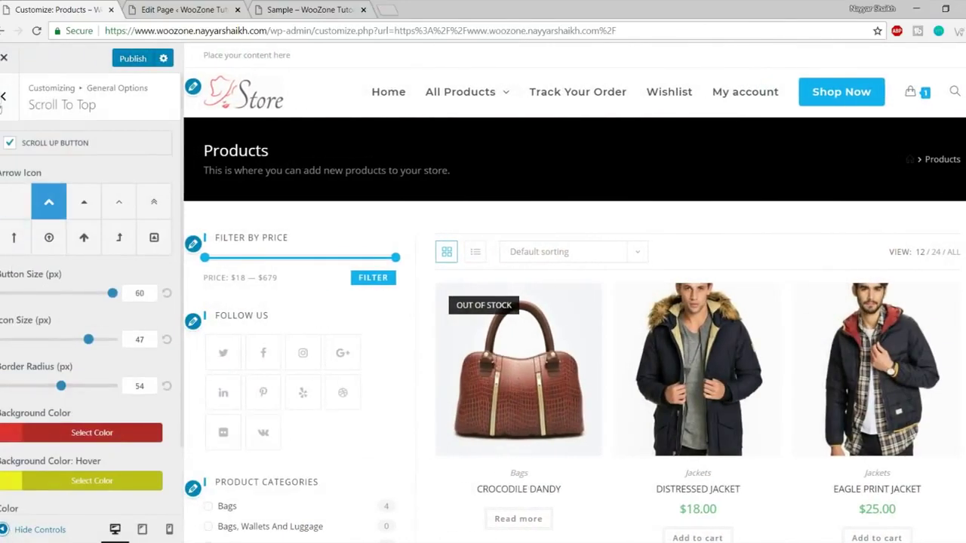
{"action": "left_click", "coordinate": [3, 95]}
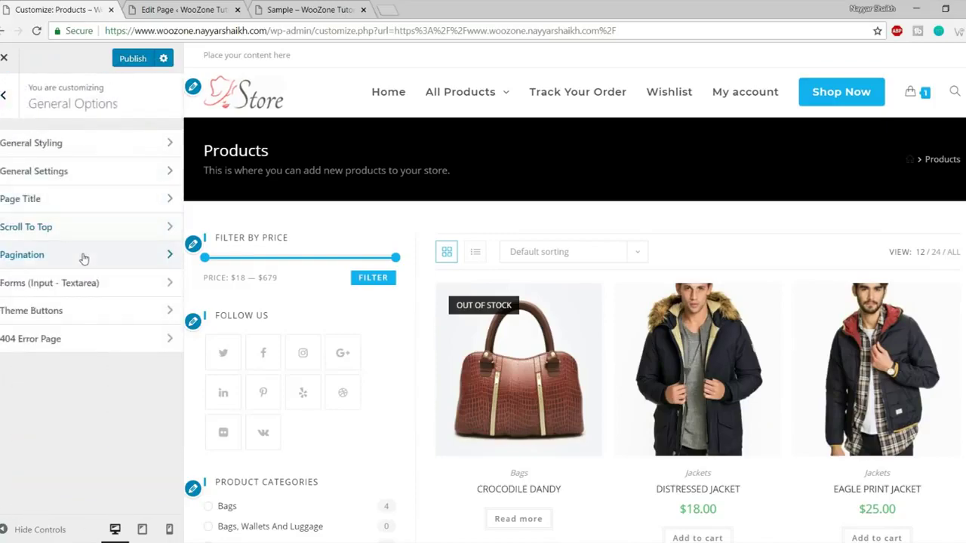
Set the pagination alignment to Center.
{"action": "left_click", "coordinate": [84, 259]}
{"action": "scroll", "coordinate": [393, 360], "scroll_direction": "down", "scroll_amount": 15}
{"action": "scroll", "coordinate": [394, 360], "scroll_direction": "down", "scroll_amount": 3}
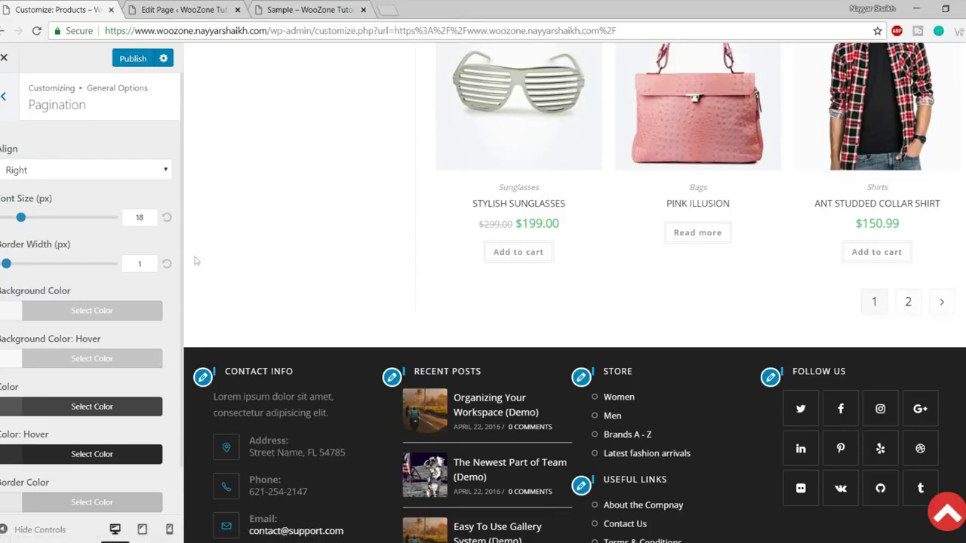
{"action": "left_click", "coordinate": [103, 172]}
{"action": "left_click", "coordinate": [81, 199]}
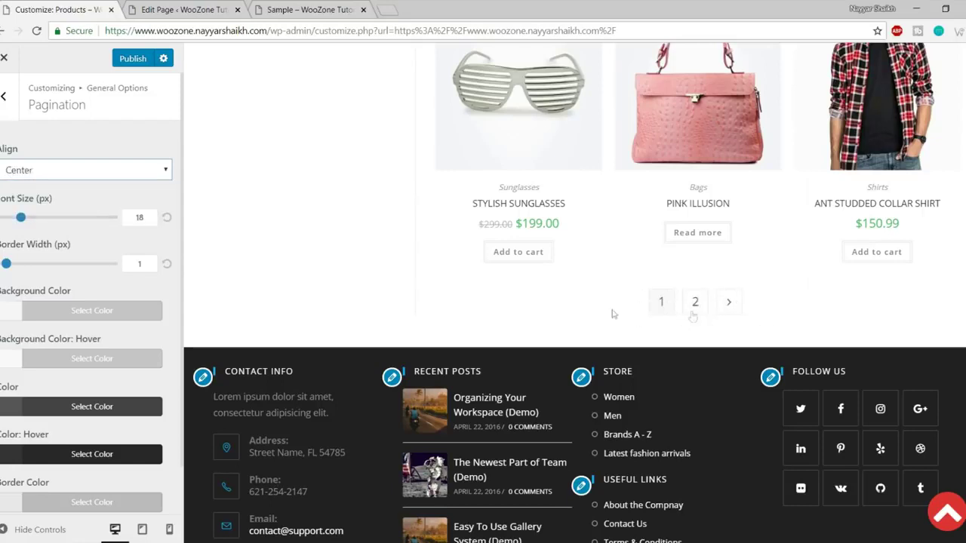
Try a larger pagination font and 15 px border, then reset them to 18 and 1.
{"action": "left_click_drag", "start_coordinate": [21, 218], "coordinate": [78, 219]}
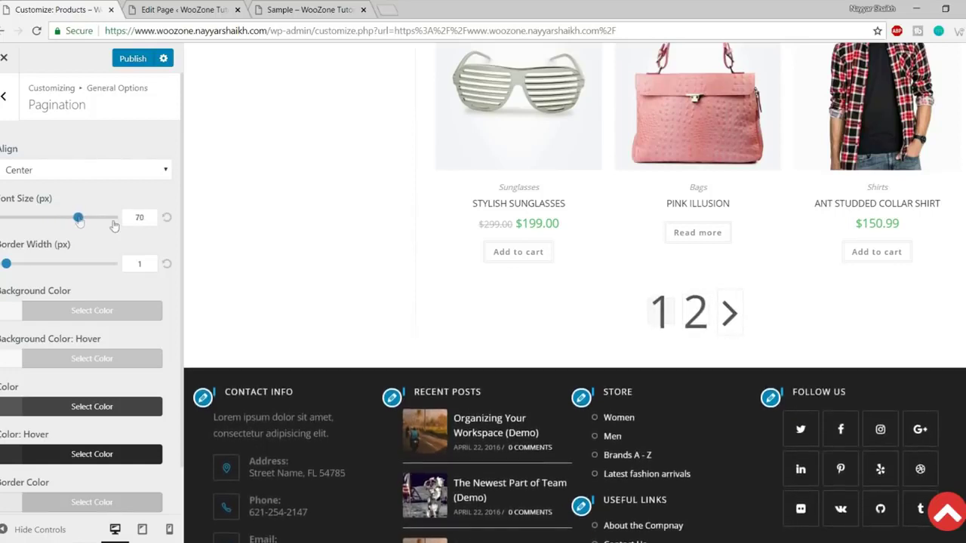
{"action": "left_click_drag", "start_coordinate": [6, 264], "coordinate": [84, 265]}
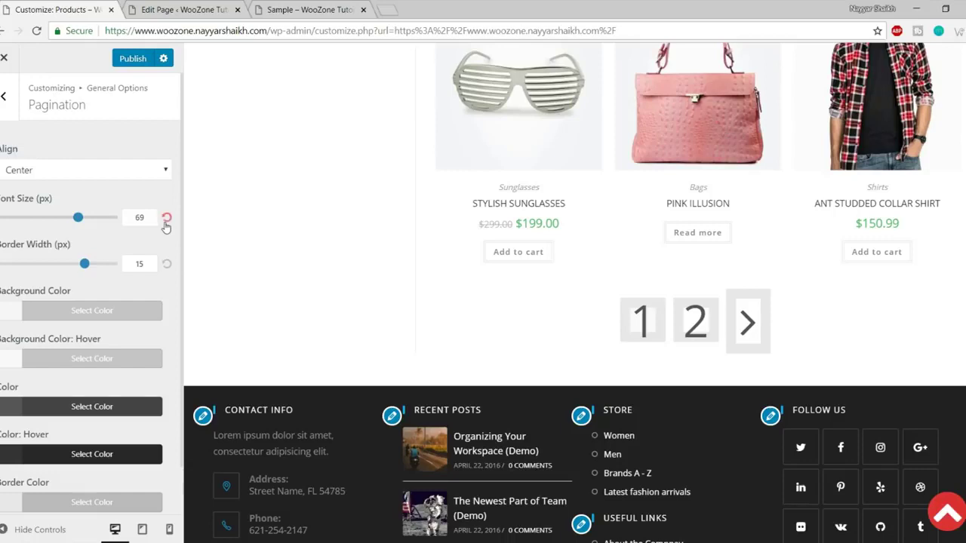
{"action": "left_click", "coordinate": [168, 267]}
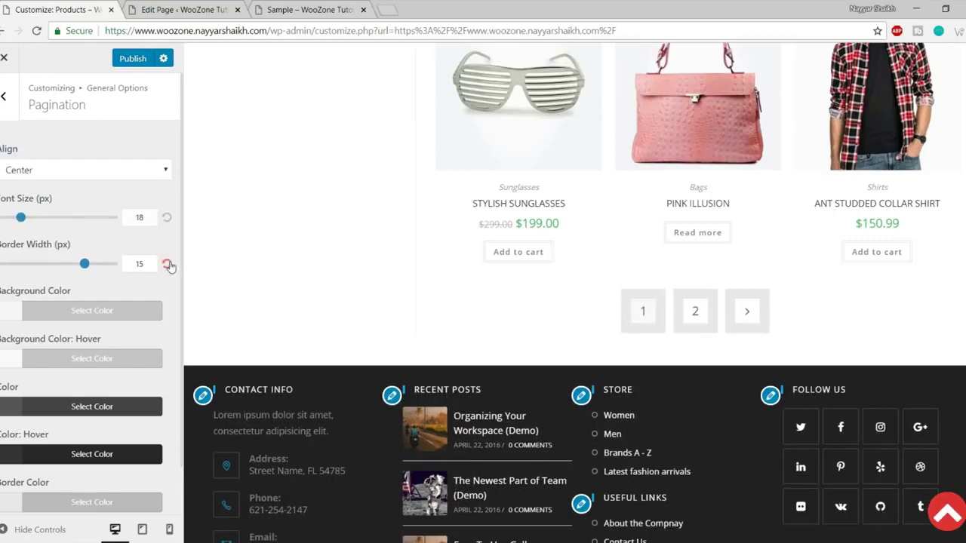
{"action": "left_click", "coordinate": [167, 265]}
{"action": "scroll", "coordinate": [82, 305], "scroll_direction": "down", "scroll_amount": 1}
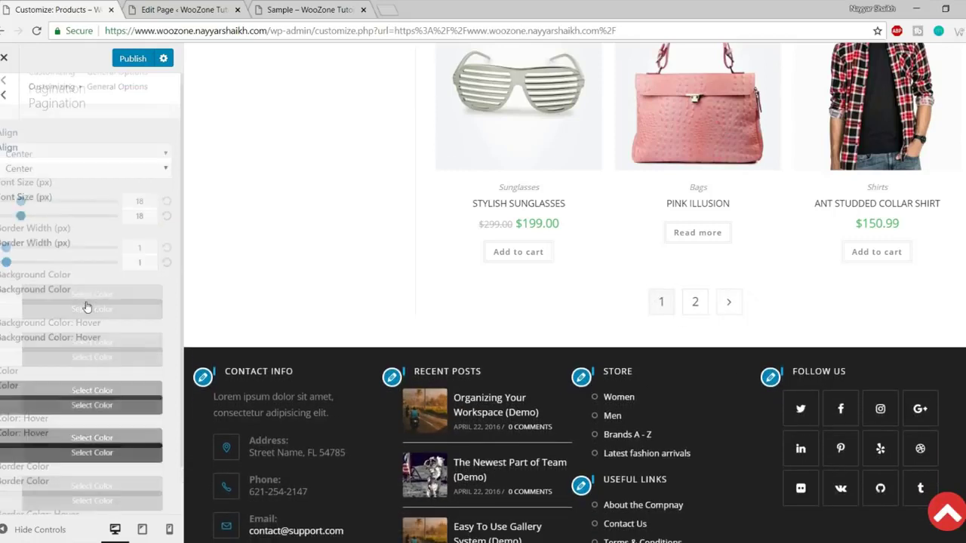
{"action": "scroll", "coordinate": [80, 490], "scroll_direction": "up", "scroll_amount": 1}
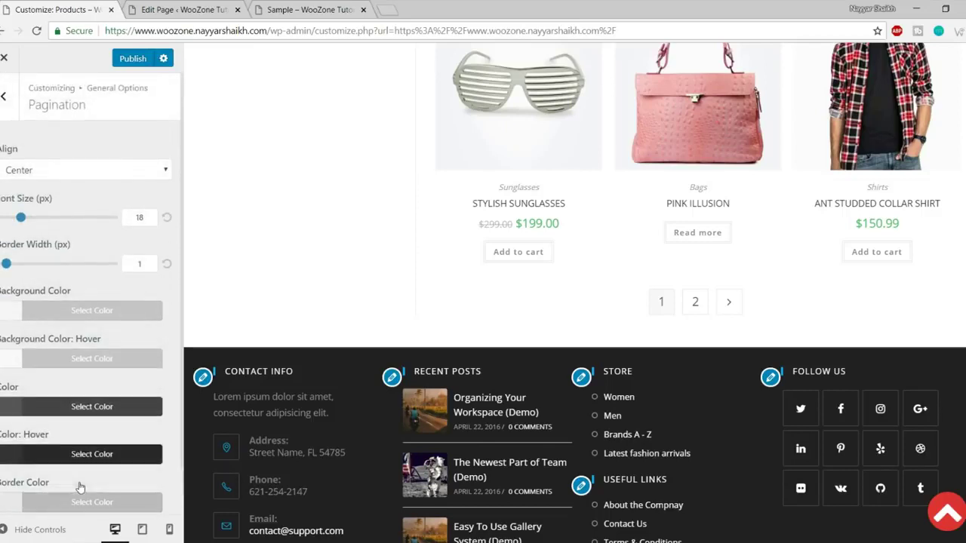
{"action": "left_click", "coordinate": [3, 96]}
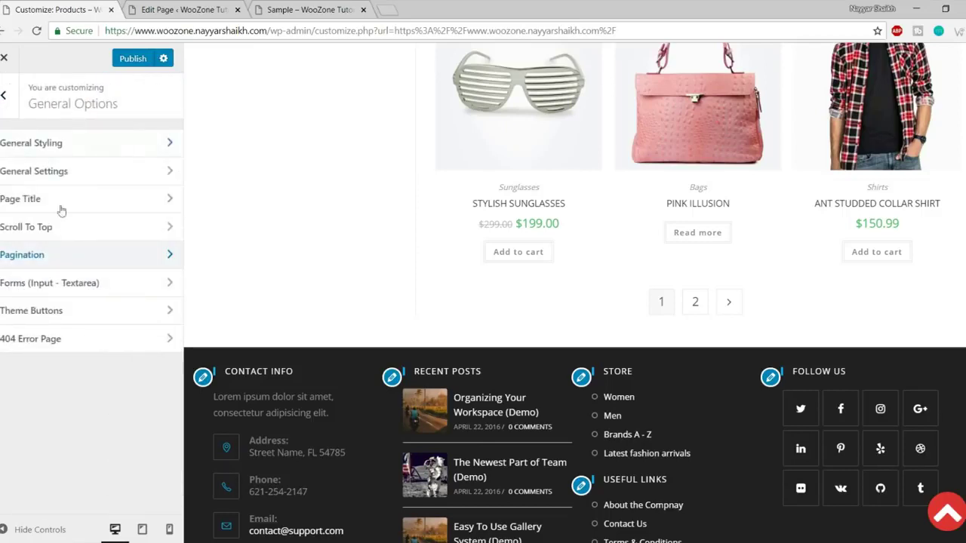
{"action": "left_click", "coordinate": [96, 294]}
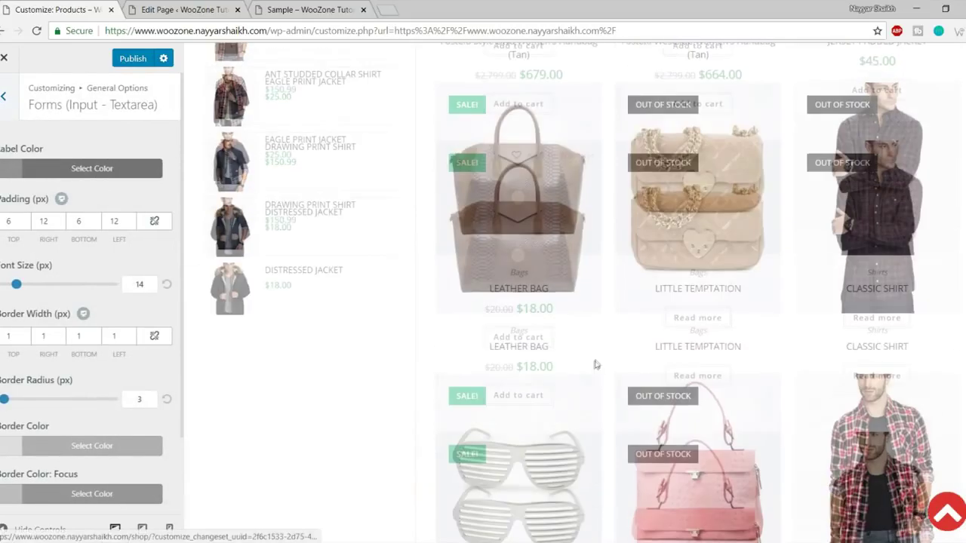
In Theme Buttons, set the button background colour to the red swatch #dd3333.
{"action": "scroll", "coordinate": [75, 400], "scroll_direction": "down", "scroll_amount": 2}
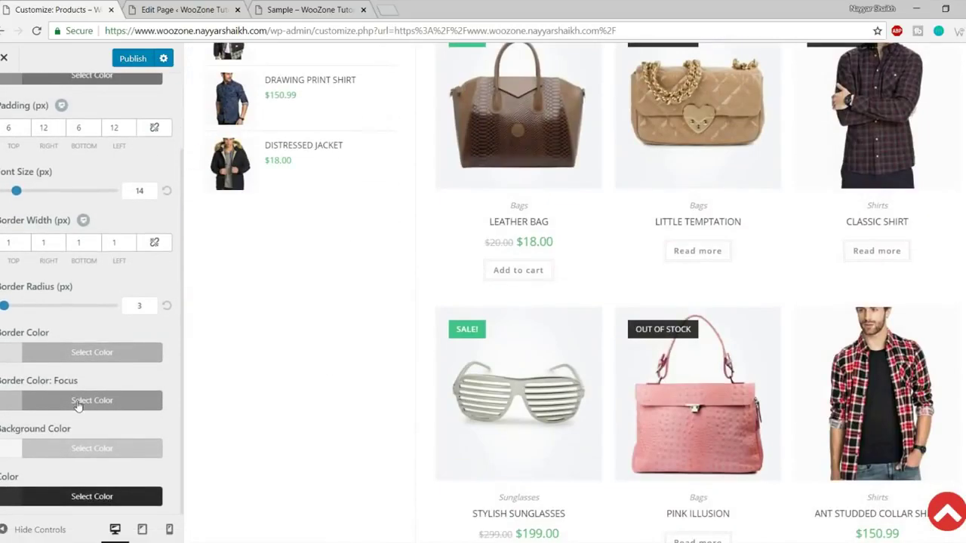
{"action": "scroll", "coordinate": [78, 406], "scroll_direction": "up", "scroll_amount": 2}
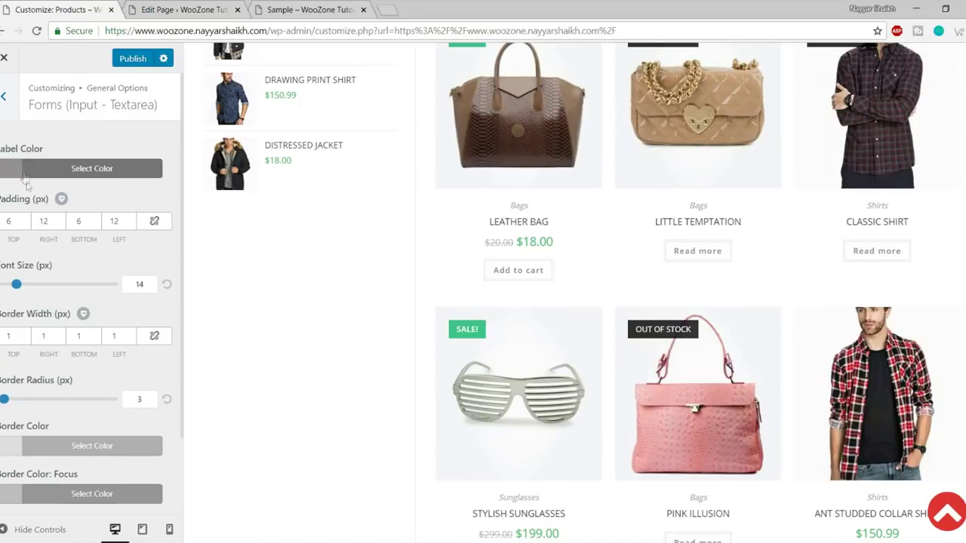
{"action": "left_click", "coordinate": [4, 96]}
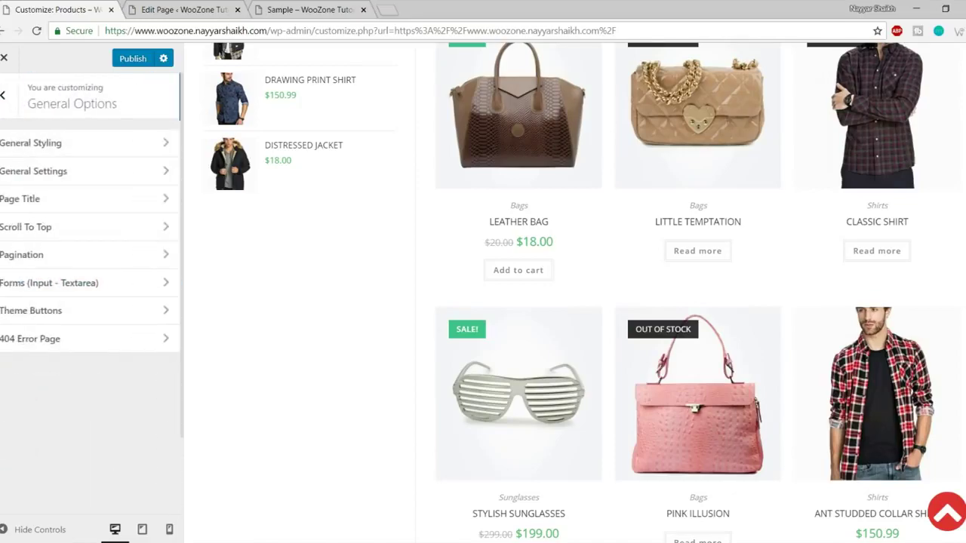
{"action": "left_click", "coordinate": [86, 311]}
{"action": "scroll", "coordinate": [363, 341], "scroll_direction": "down", "scroll_amount": 10}
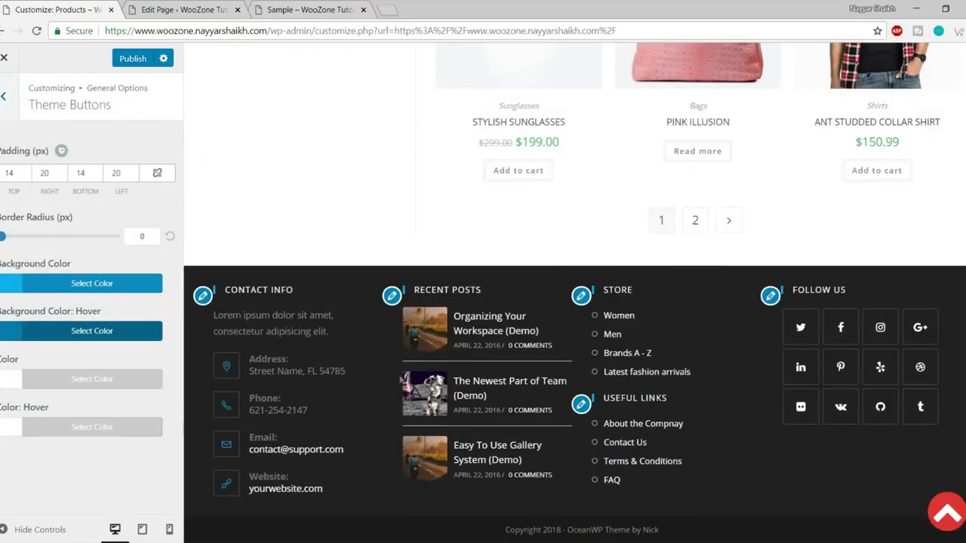
{"action": "scroll", "coordinate": [408, 387], "scroll_direction": "up", "scroll_amount": 10}
{"action": "scroll", "coordinate": [408, 386], "scroll_direction": "up", "scroll_amount": 5}
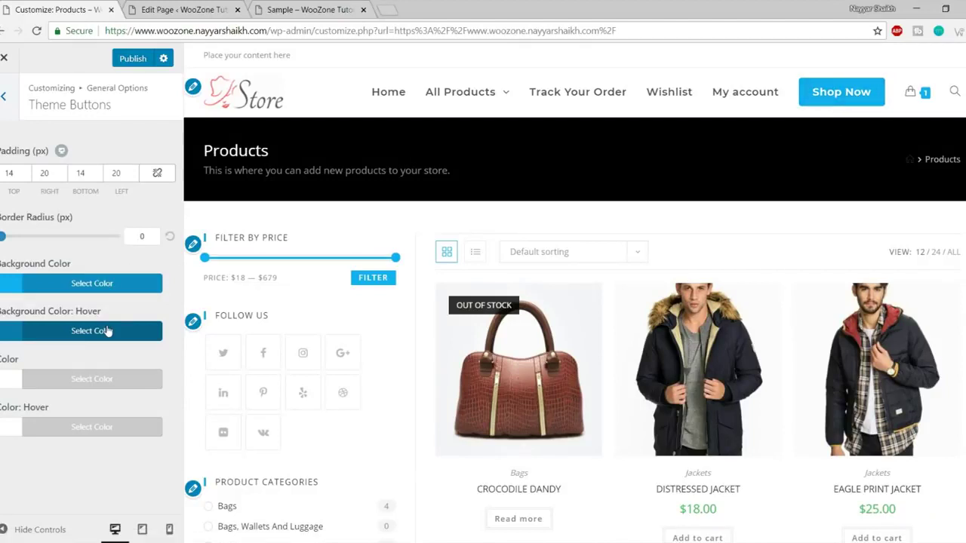
{"action": "left_click", "coordinate": [87, 283]}
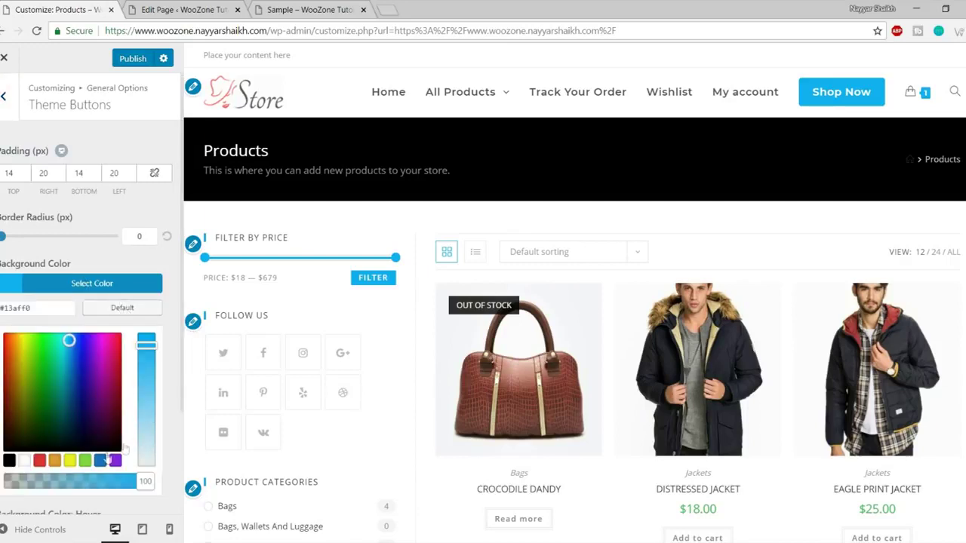
{"action": "left_click", "coordinate": [39, 461]}
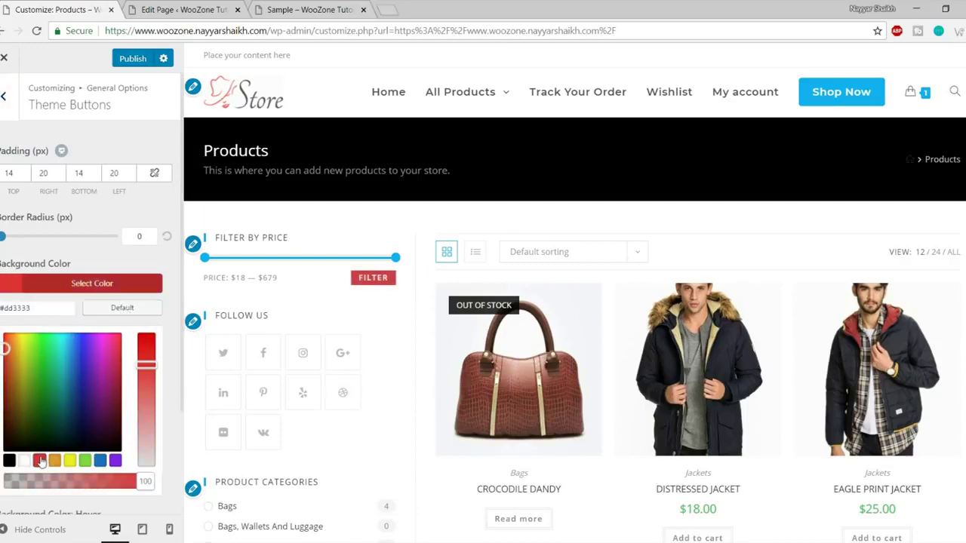
{"action": "left_click", "coordinate": [101, 283]}
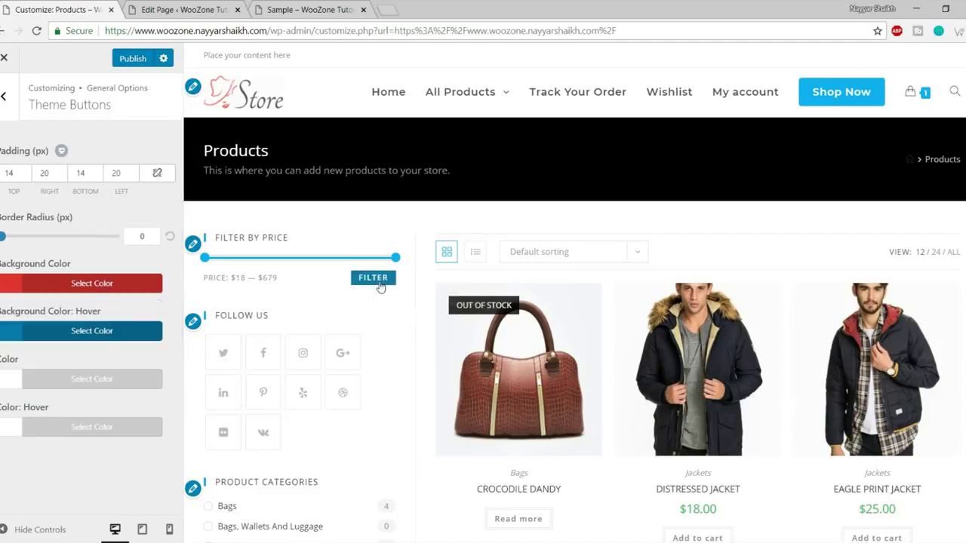
Set the button hover background to black #000000, then return to General Options.
{"action": "left_click", "coordinate": [89, 331]}
{"action": "scroll", "coordinate": [124, 403], "scroll_direction": "down", "scroll_amount": 1}
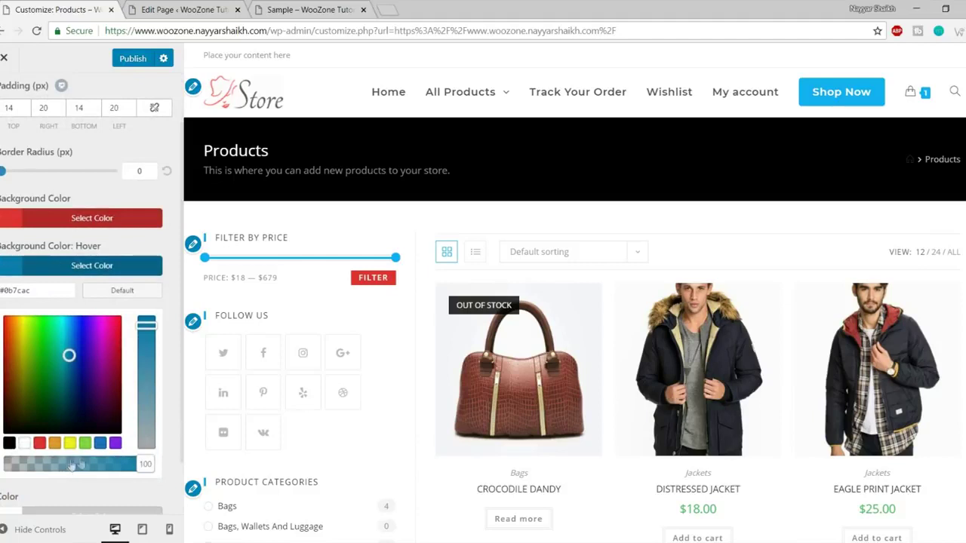
{"action": "left_click", "coordinate": [24, 443]}
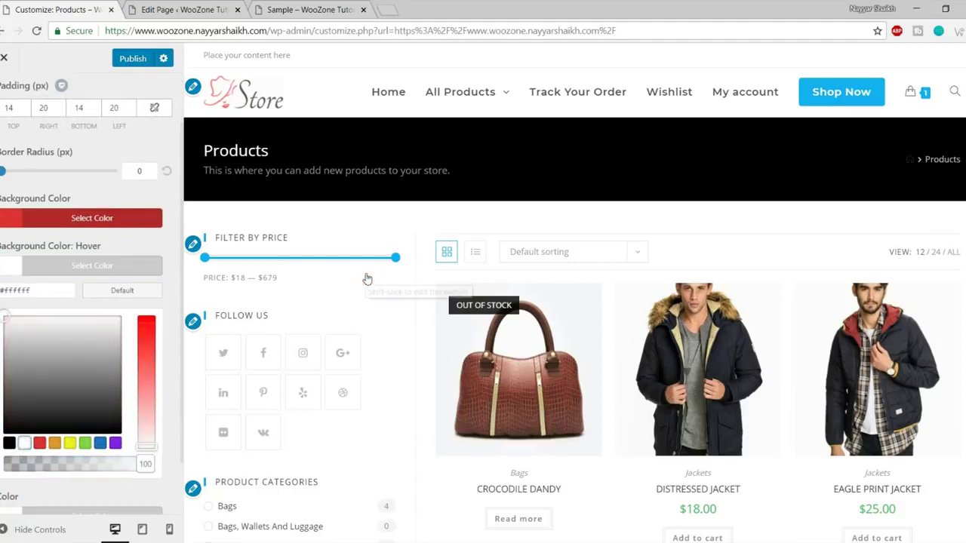
{"action": "left_click", "coordinate": [9, 443]}
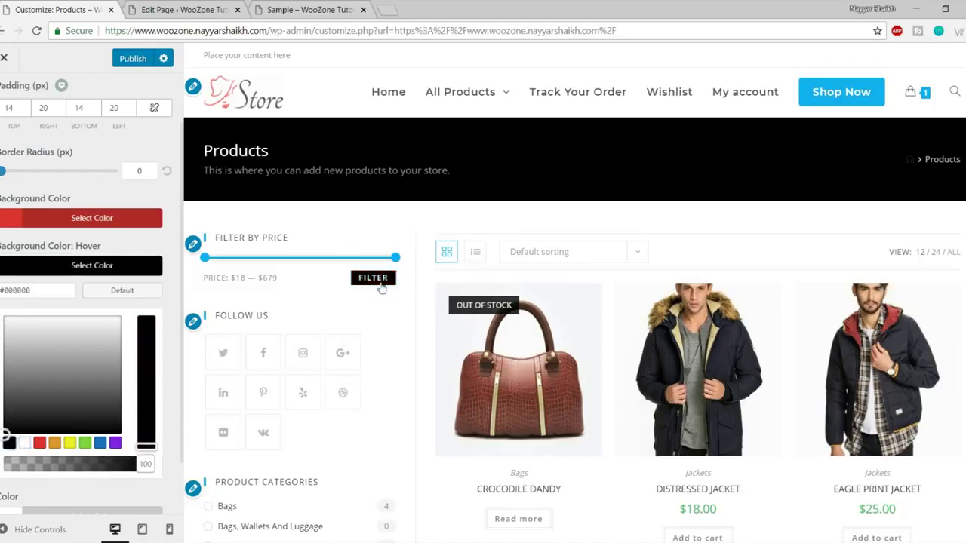
{"action": "scroll", "coordinate": [381, 342], "scroll_direction": "down", "scroll_amount": 4}
{"action": "scroll", "coordinate": [381, 342], "scroll_direction": "down", "scroll_amount": 5}
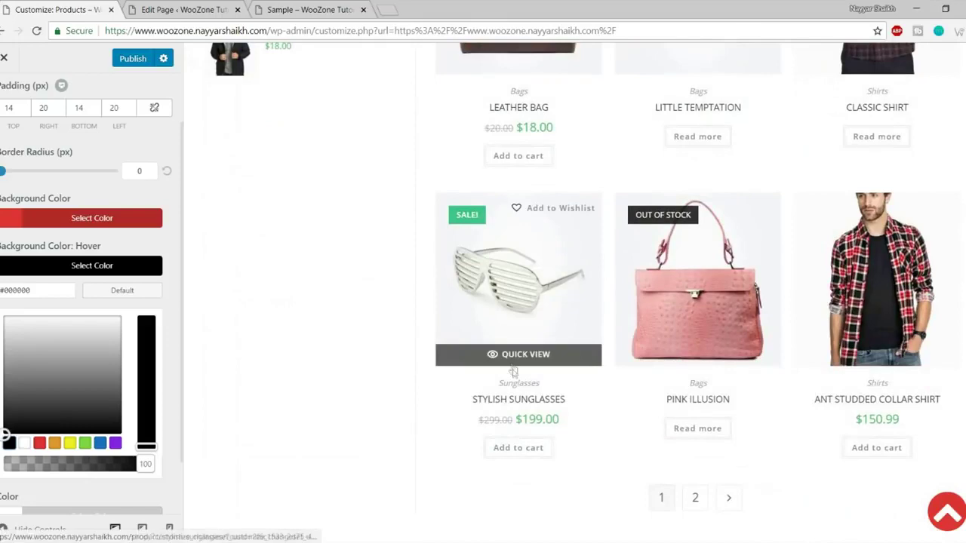
{"action": "scroll", "coordinate": [513, 370], "scroll_direction": "down", "scroll_amount": 3}
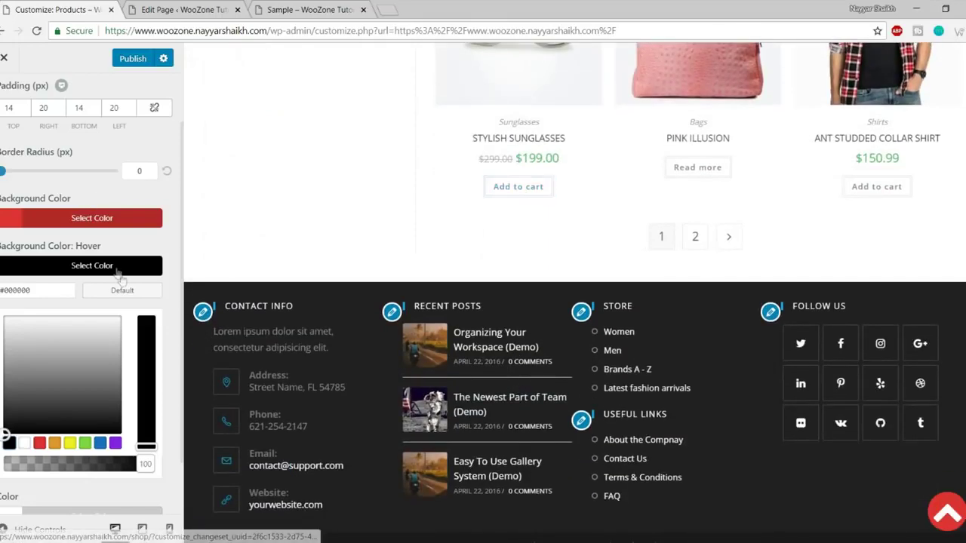
{"action": "scroll", "coordinate": [158, 302], "scroll_direction": "up", "scroll_amount": 1}
{"action": "scroll", "coordinate": [179, 306], "scroll_direction": "down", "scroll_amount": 2}
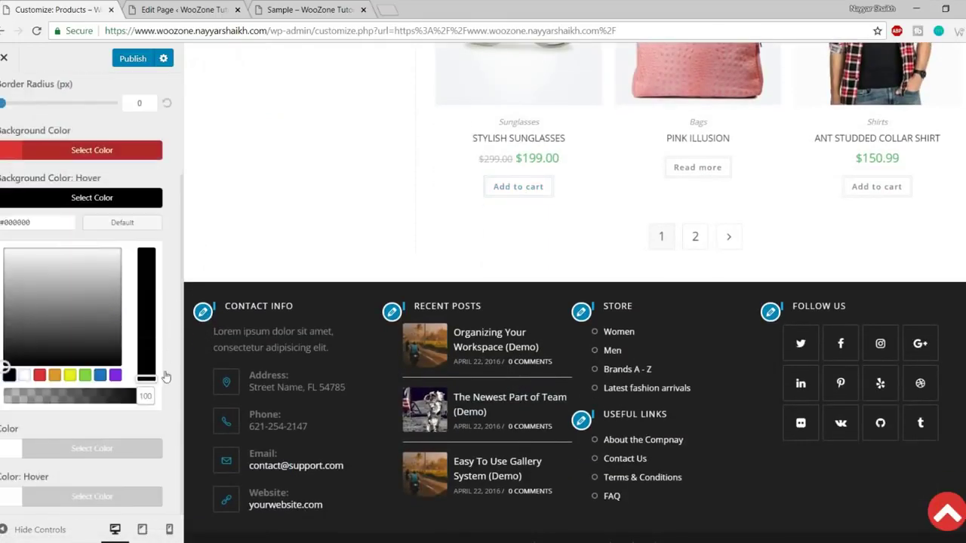
{"action": "scroll", "coordinate": [170, 347], "scroll_direction": "up", "scroll_amount": 2}
{"action": "scroll", "coordinate": [166, 378], "scroll_direction": "down", "scroll_amount": 1}
{"action": "scroll", "coordinate": [166, 379], "scroll_direction": "down", "scroll_amount": 1}
{"action": "left_click", "coordinate": [123, 197]}
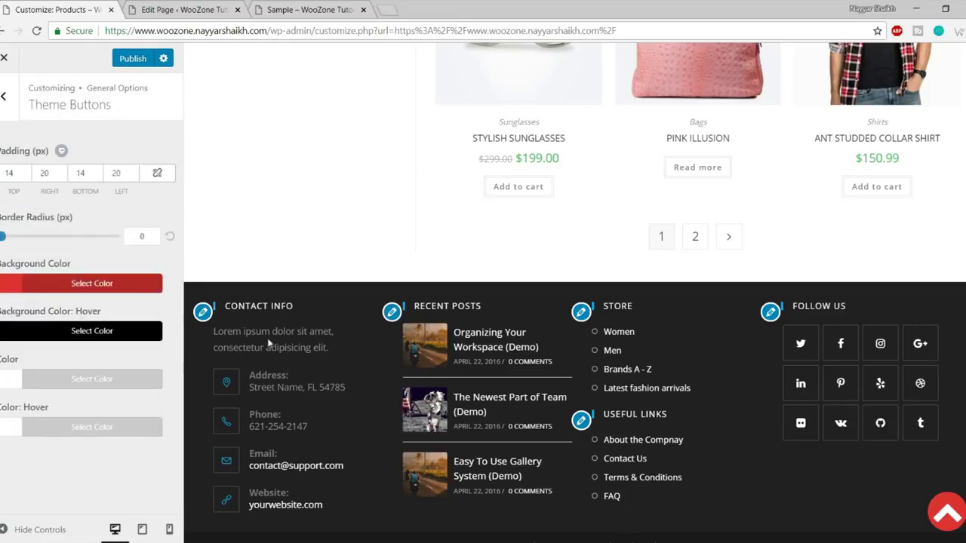
{"action": "scroll", "coordinate": [313, 319], "scroll_direction": "up", "scroll_amount": 10}
{"action": "scroll", "coordinate": [325, 324], "scroll_direction": "up", "scroll_amount": 5}
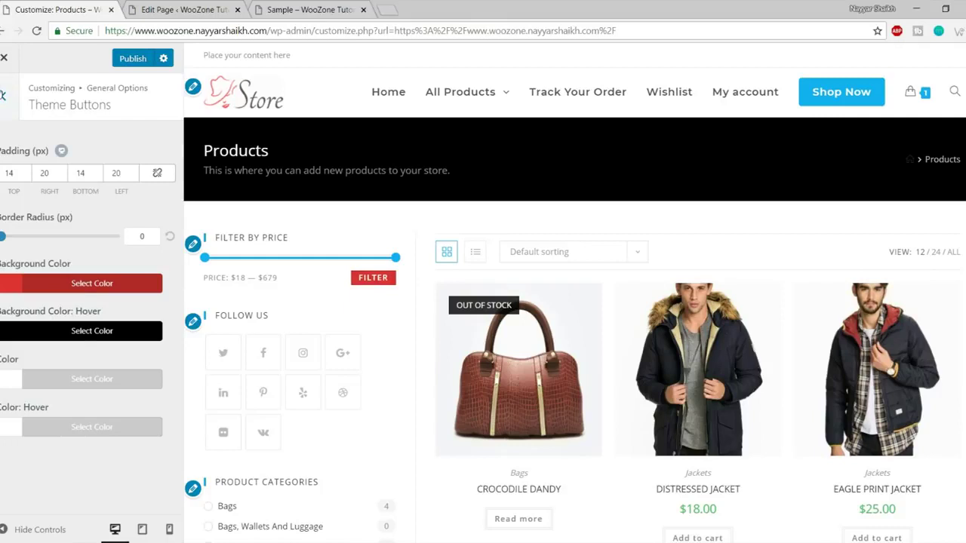
{"action": "left_click", "coordinate": [5, 96]}
Check the 404 Error Page template list, leaving none selected, and open the preview's header search box.
{"action": "left_click", "coordinate": [67, 341]}
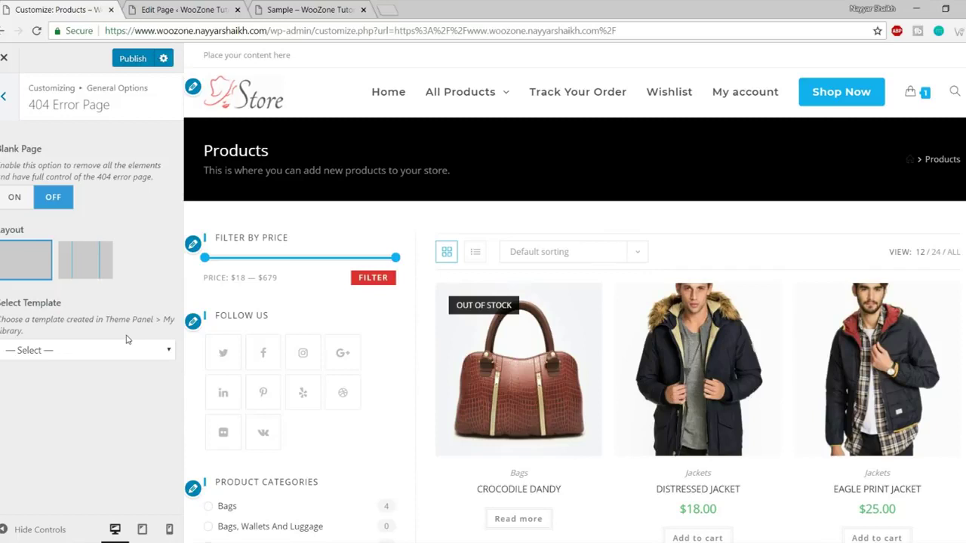
{"action": "left_click", "coordinate": [96, 346]}
{"action": "left_click", "coordinate": [48, 378]}
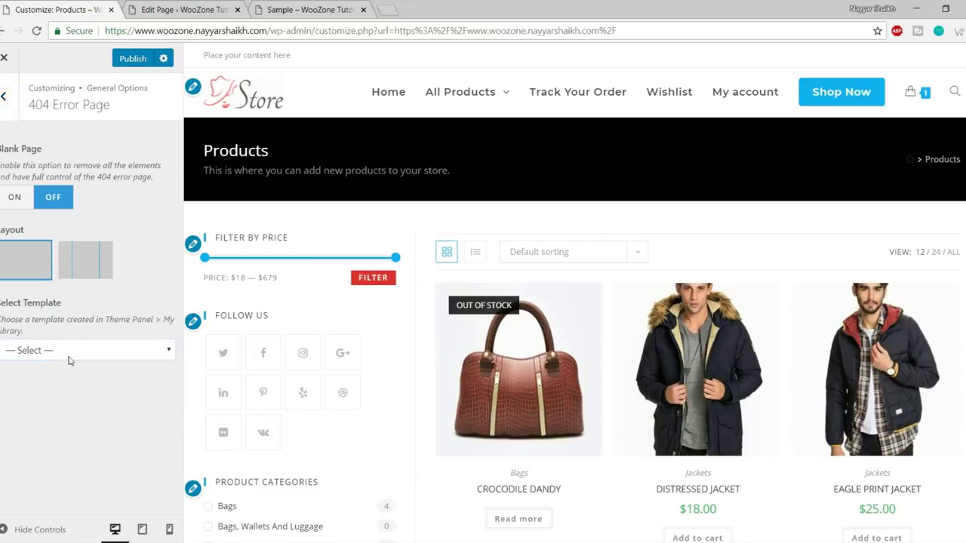
{"action": "left_click", "coordinate": [69, 357]}
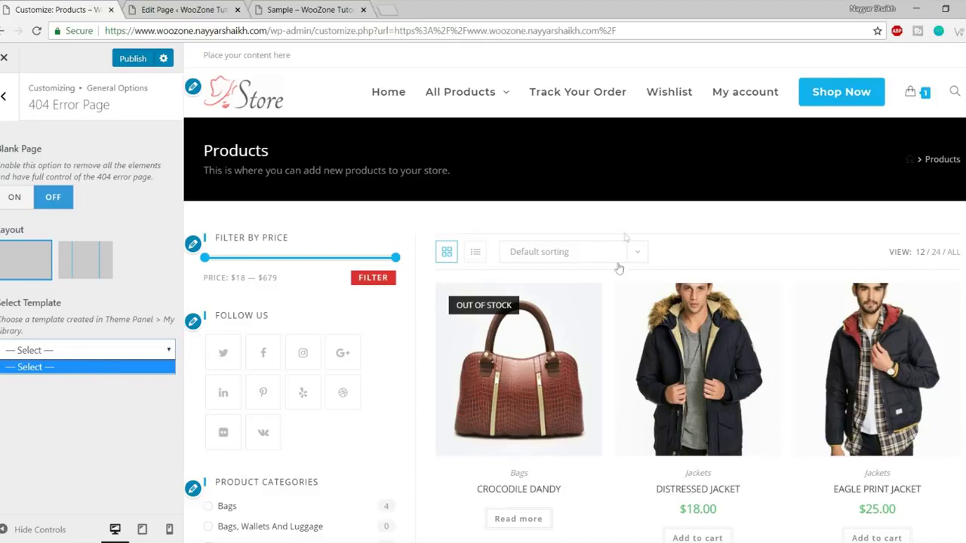
{"action": "left_click", "coordinate": [955, 92]}
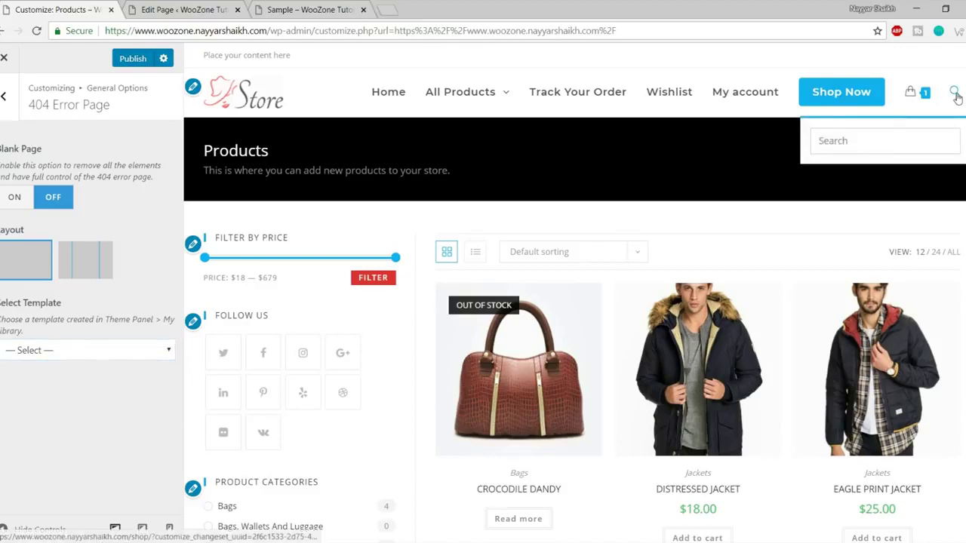
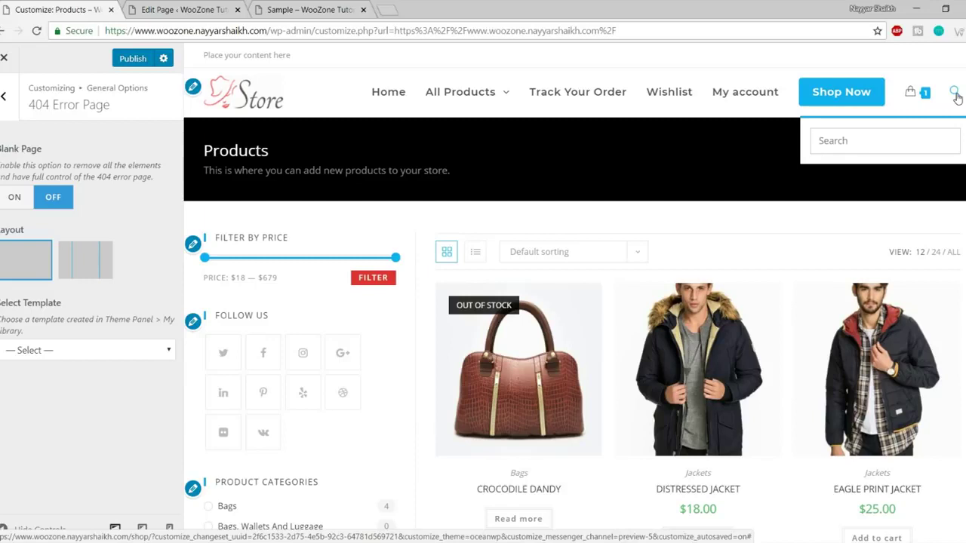
Close the preview's search box and return through General Options to the main Customizer list.
{"action": "left_click", "coordinate": [955, 94]}
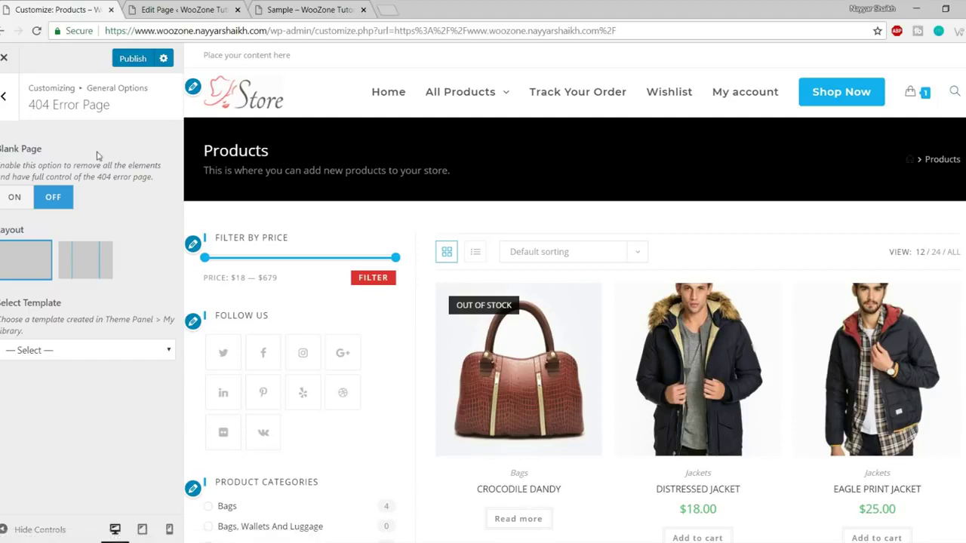
{"action": "left_click", "coordinate": [6, 98]}
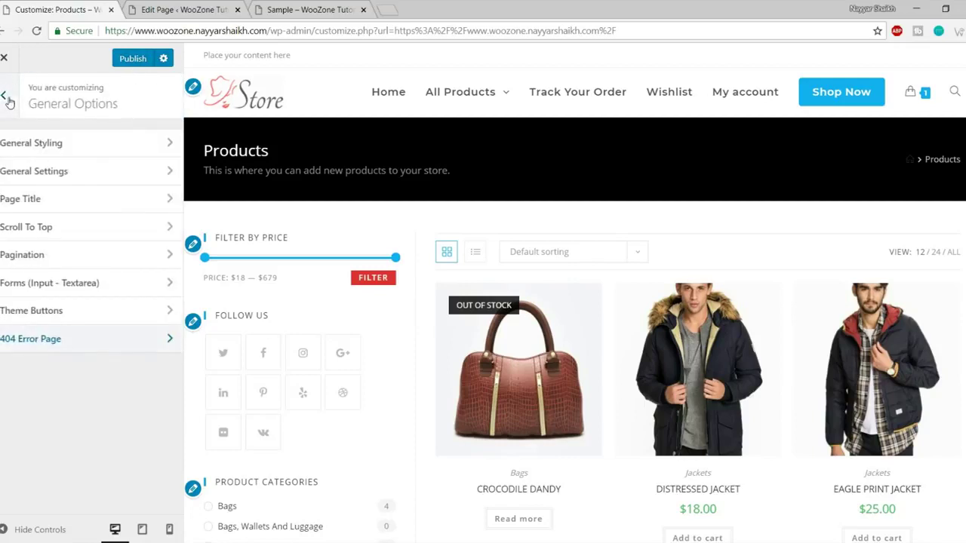
{"action": "left_click", "coordinate": [6, 98]}
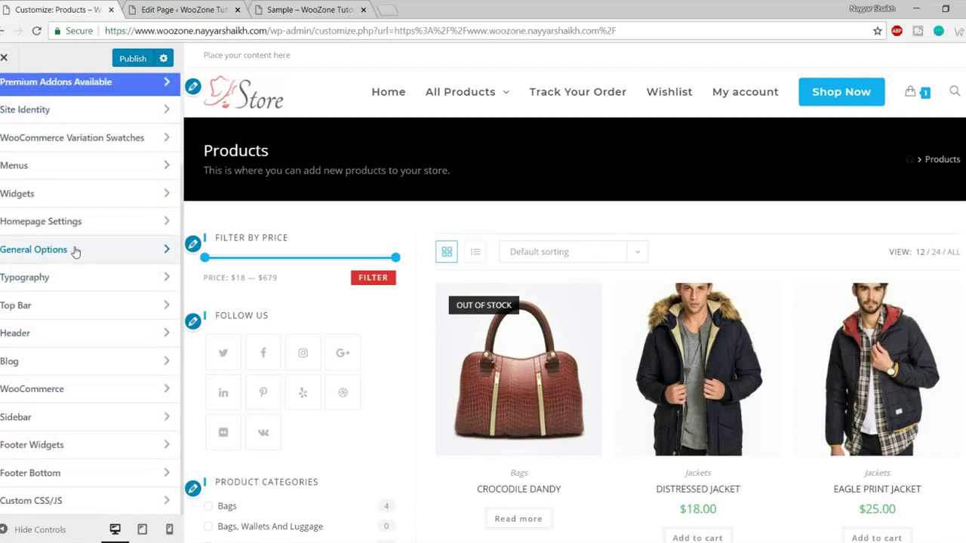
{"action": "left_click", "coordinate": [66, 255]}
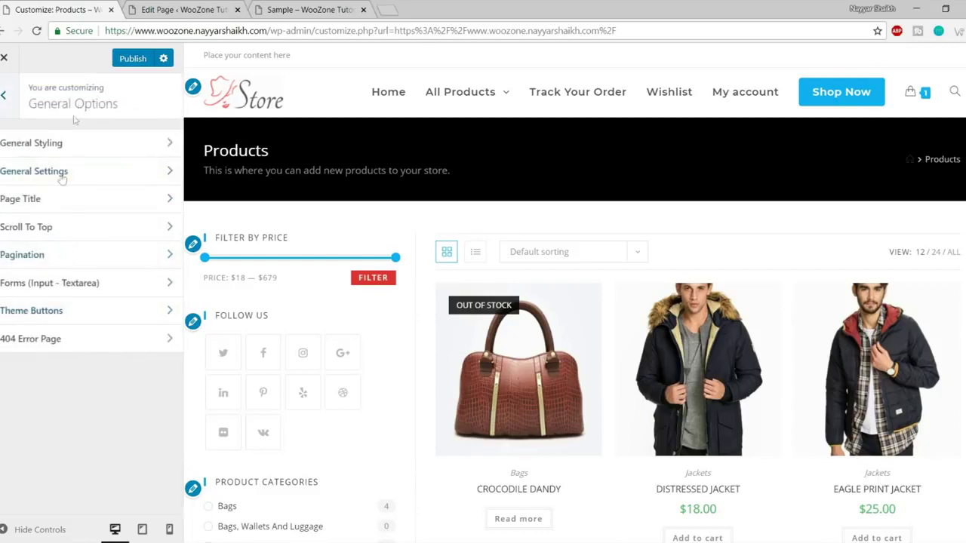
{"action": "left_click", "coordinate": [4, 96]}
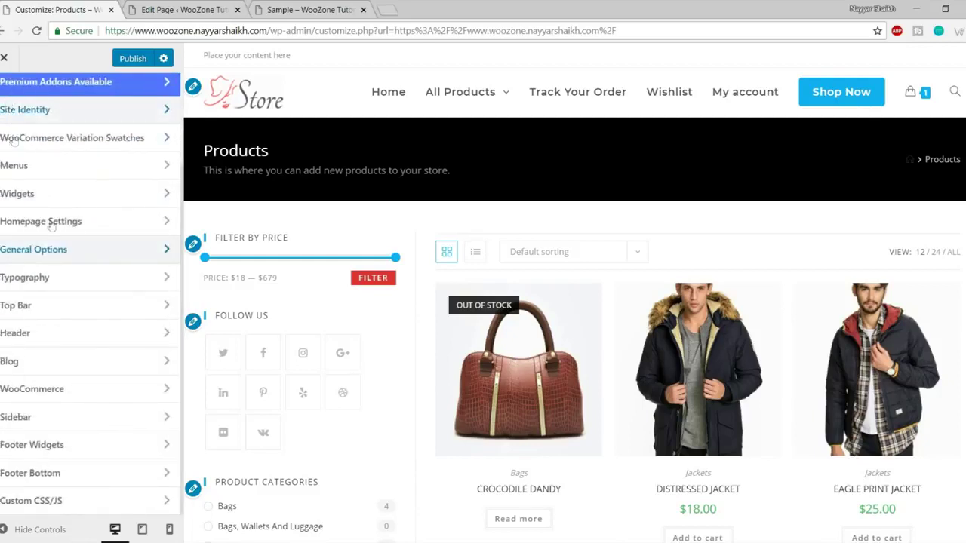
Open Typography and bring up the Main Menu font settings: Montserrat, Semibold 600, 16px.
{"action": "left_click", "coordinate": [53, 280]}
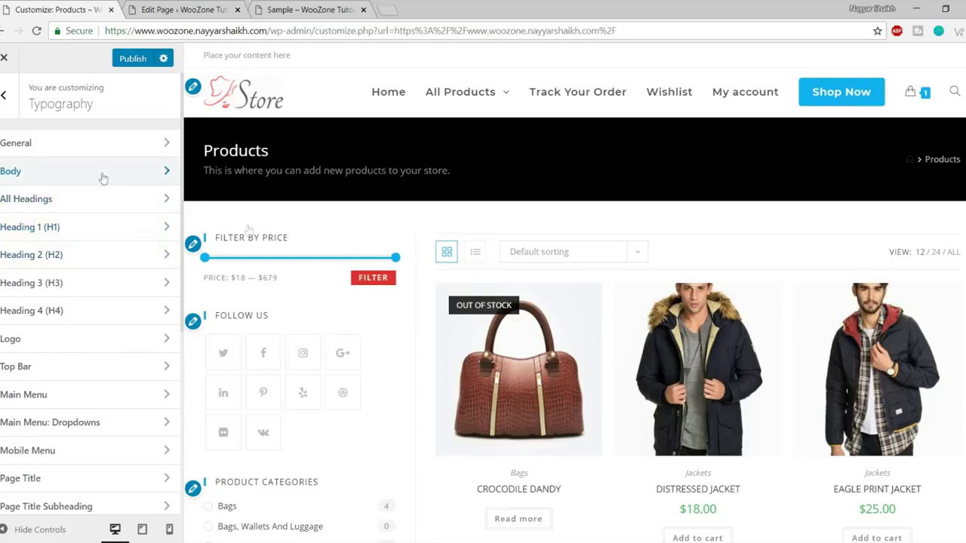
{"action": "scroll", "coordinate": [535, 345], "scroll_direction": "down", "scroll_amount": 5}
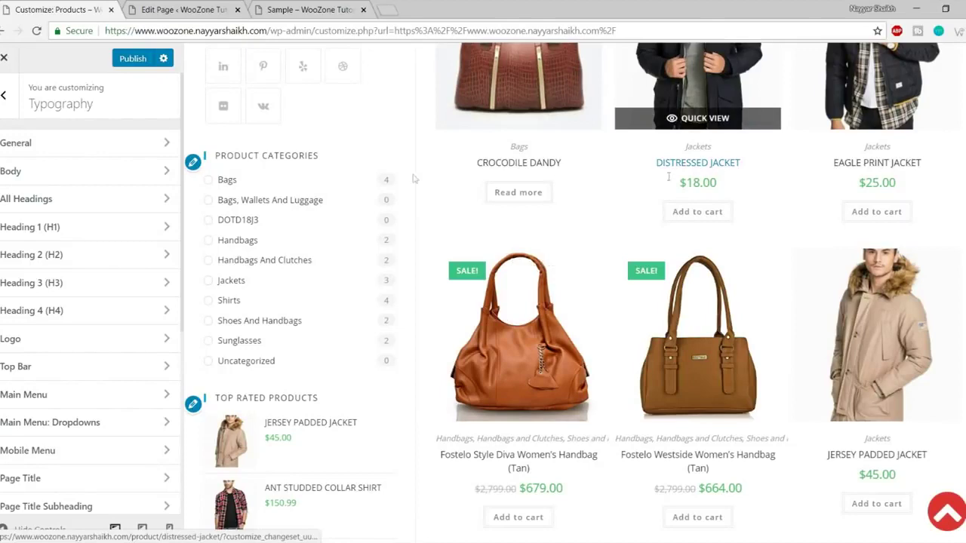
{"action": "scroll", "coordinate": [356, 269], "scroll_direction": "up", "scroll_amount": 2}
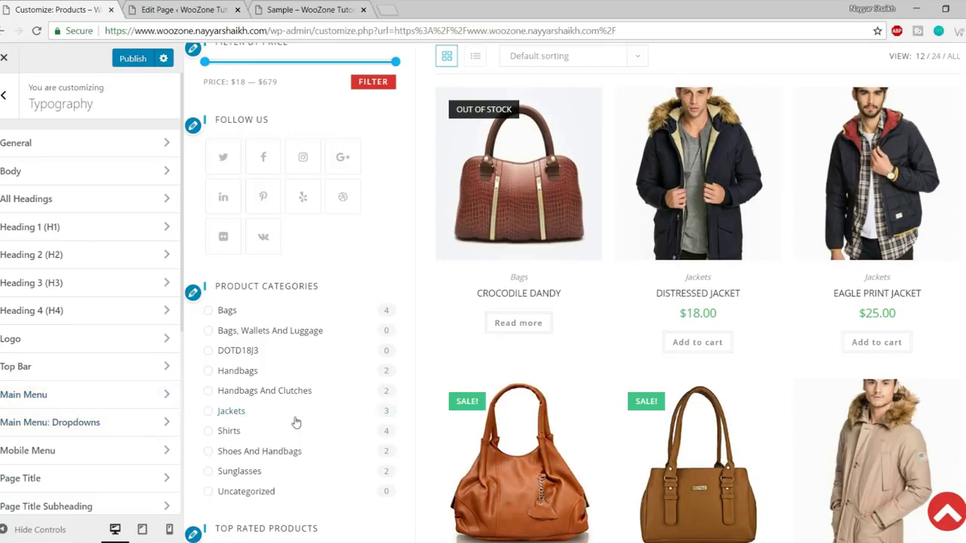
{"action": "left_click", "coordinate": [38, 395]}
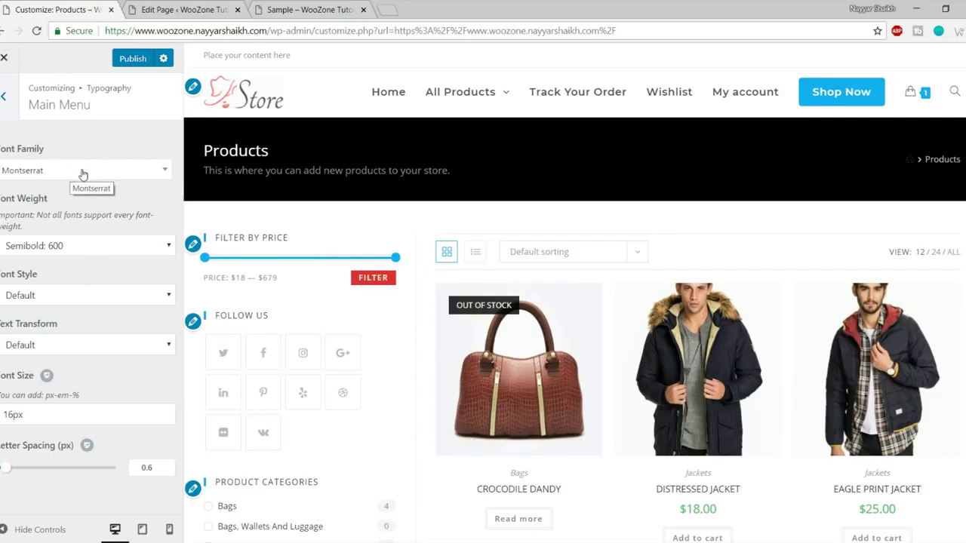
Set the main menu font weight to Normal: 400 and its font size to 14px.
{"action": "left_click", "coordinate": [96, 245]}
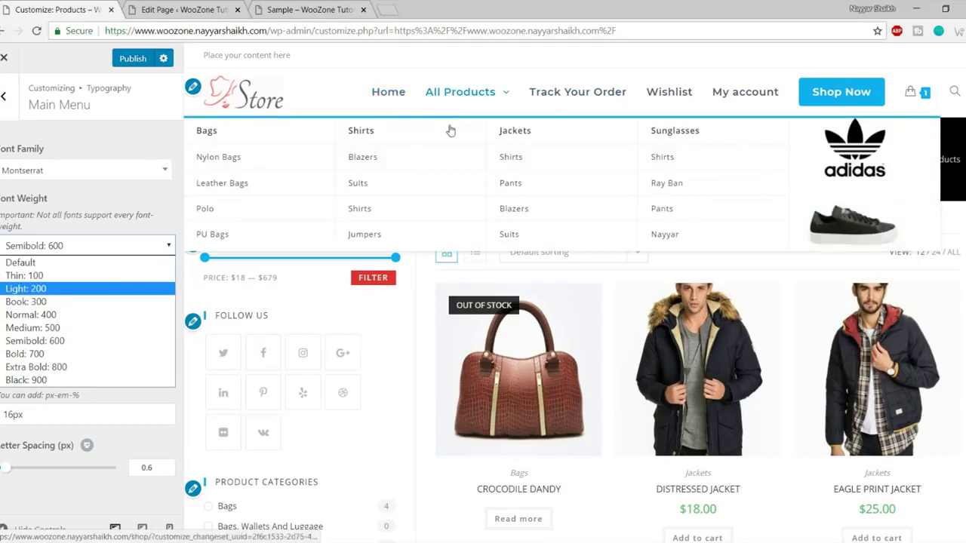
{"action": "left_click", "coordinate": [30, 291]}
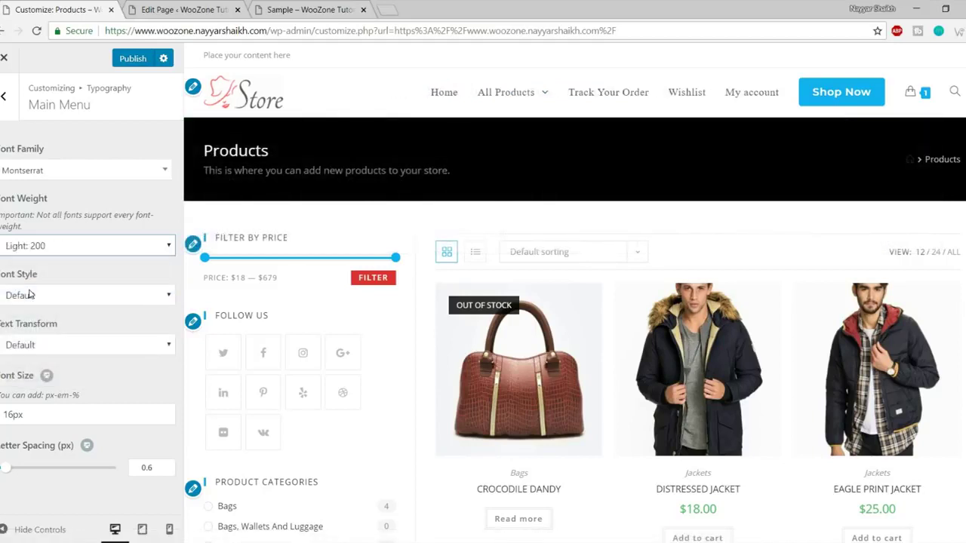
{"action": "mouse_move", "coordinate": [506, 95]}
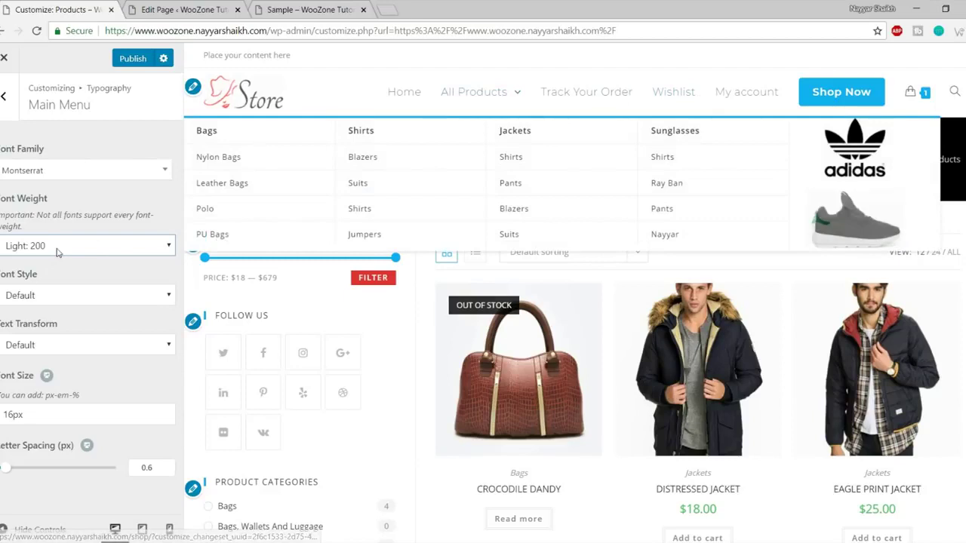
{"action": "left_click", "coordinate": [56, 246]}
{"action": "left_click", "coordinate": [54, 314]}
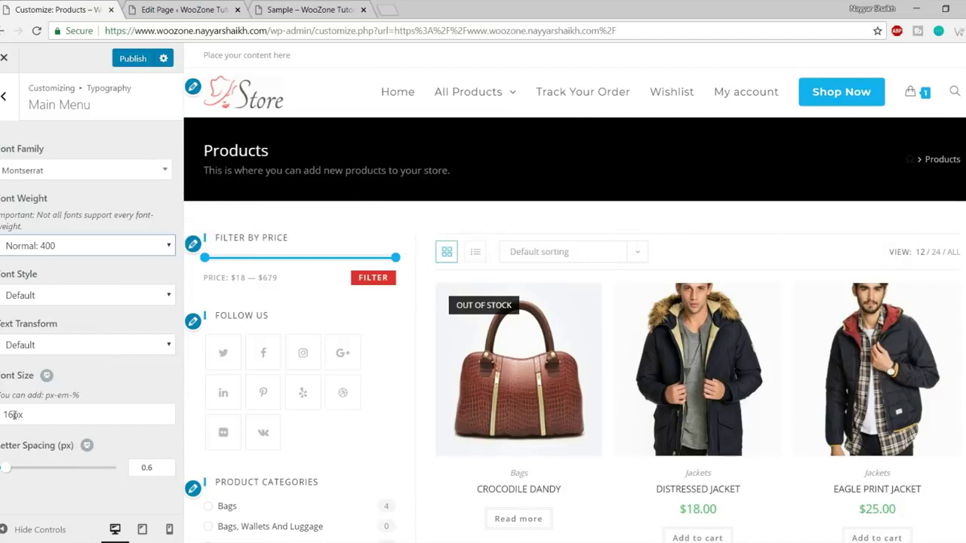
{"action": "left_click_drag", "start_coordinate": [14, 414], "coordinate": [3, 414]}
{"action": "type", "text": "14"}
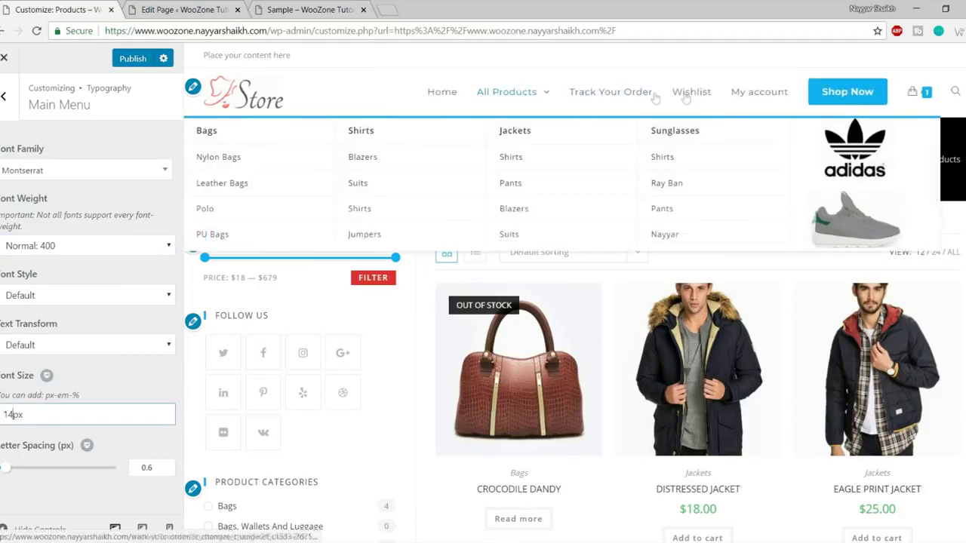
Go back through the Typography list to the top-level Customizer sections.
{"action": "left_click", "coordinate": [3, 98]}
{"action": "scroll", "coordinate": [118, 345], "scroll_direction": "down", "scroll_amount": 5}
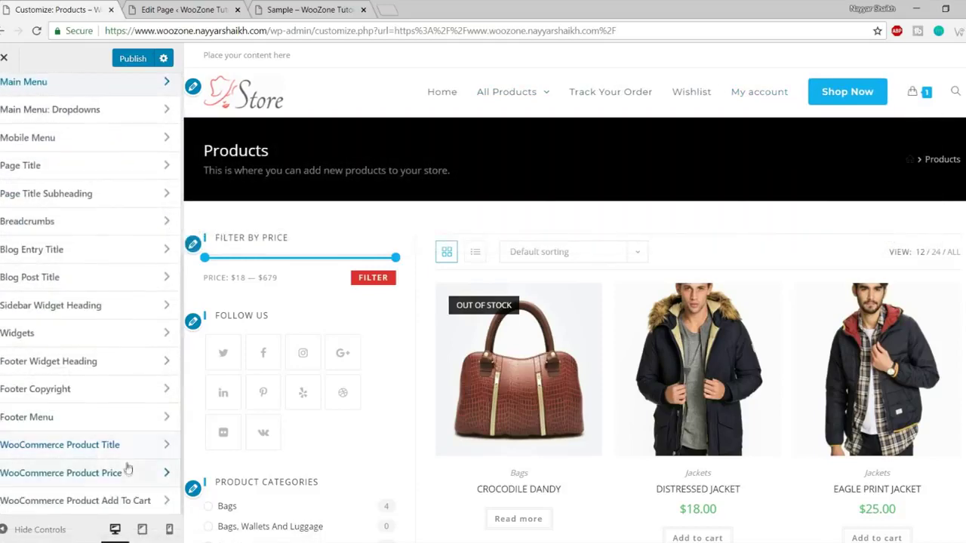
{"action": "scroll", "coordinate": [91, 340], "scroll_direction": "up", "scroll_amount": 5}
{"action": "left_click", "coordinate": [6, 114]}
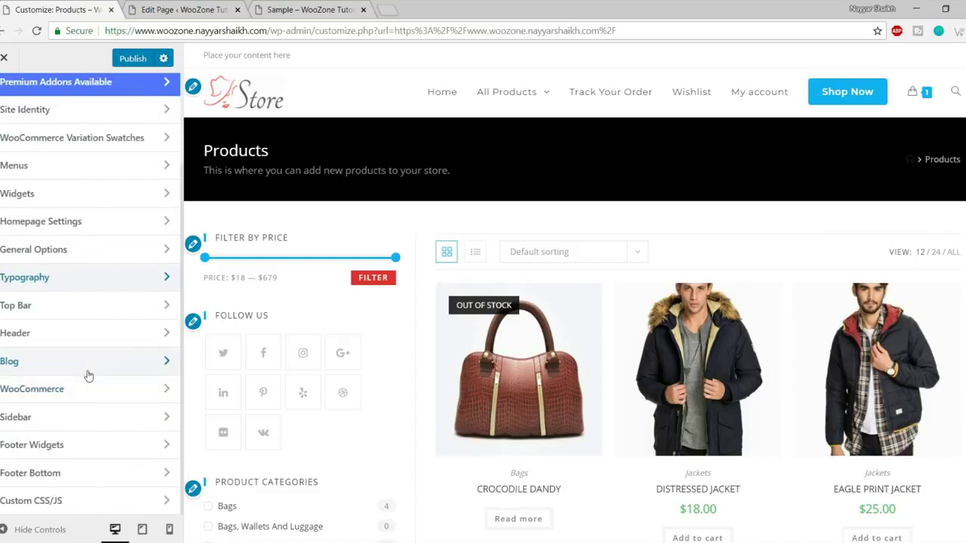
In Top Bar > General, leave the top bar visible on all devices.
{"action": "left_click", "coordinate": [76, 306]}
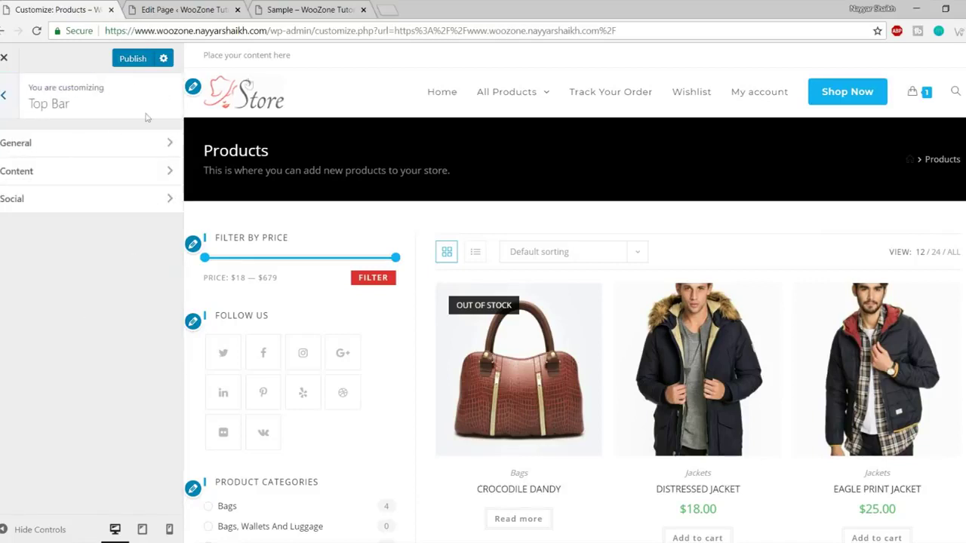
{"action": "left_click", "coordinate": [92, 143]}
{"action": "scroll", "coordinate": [110, 312], "scroll_direction": "down", "scroll_amount": 2}
{"action": "scroll", "coordinate": [110, 312], "scroll_direction": "up", "scroll_amount": 2}
{"action": "left_click", "coordinate": [106, 218]}
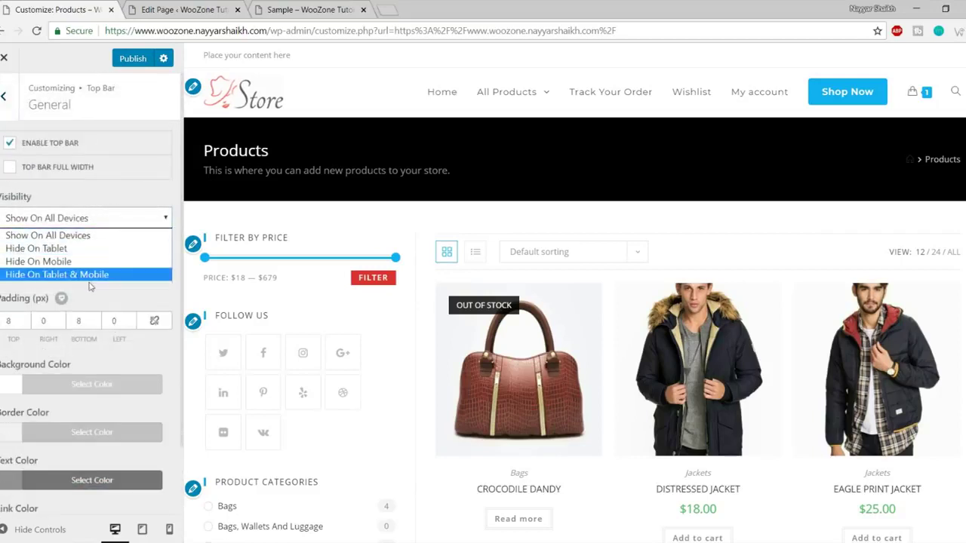
{"action": "left_click", "coordinate": [206, 54]}
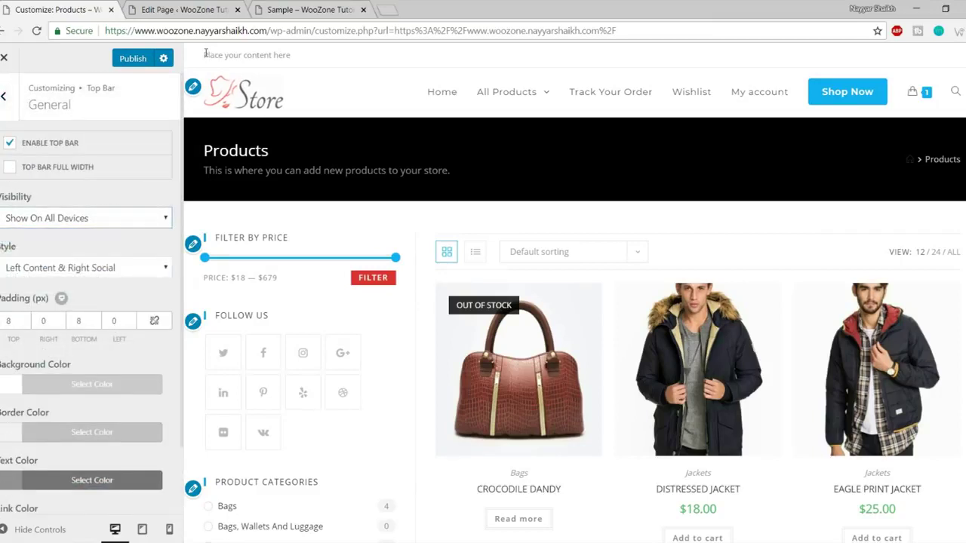
Point out the top bar's 'Place your content here' text in the preview, then go back to Top Bar.
{"action": "left_click_drag", "start_coordinate": [206, 55], "coordinate": [321, 55]}
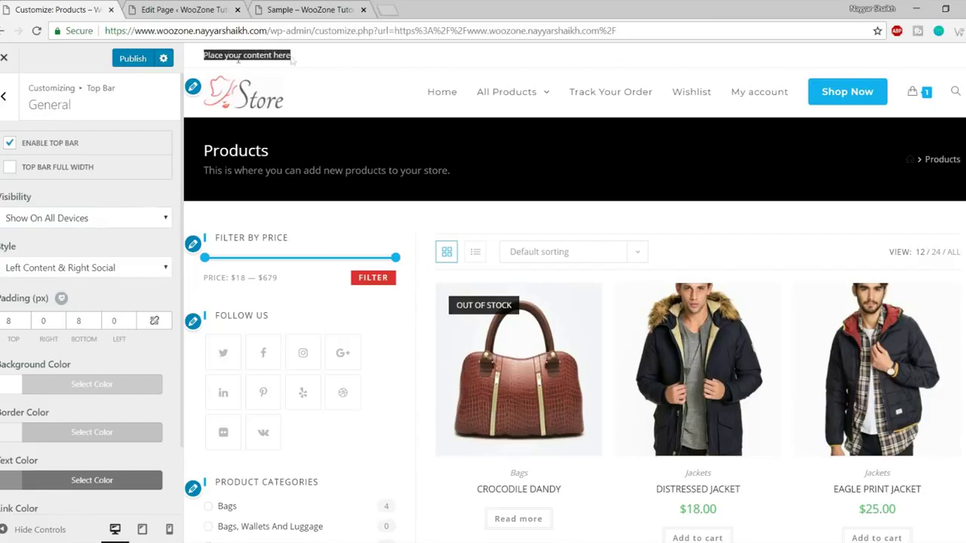
{"action": "left_click", "coordinate": [302, 61]}
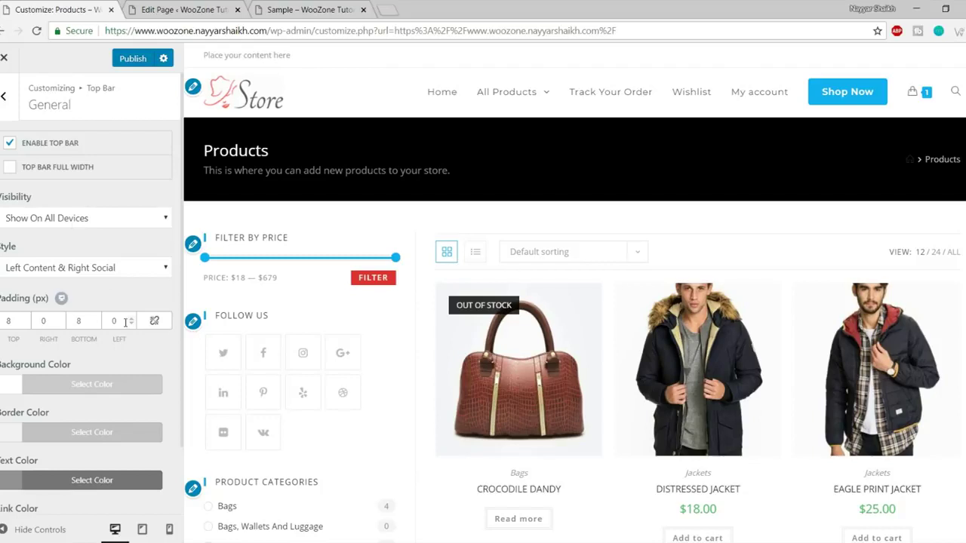
{"action": "scroll", "coordinate": [125, 319], "scroll_direction": "down", "scroll_amount": 1}
{"action": "scroll", "coordinate": [126, 326], "scroll_direction": "up", "scroll_amount": 1}
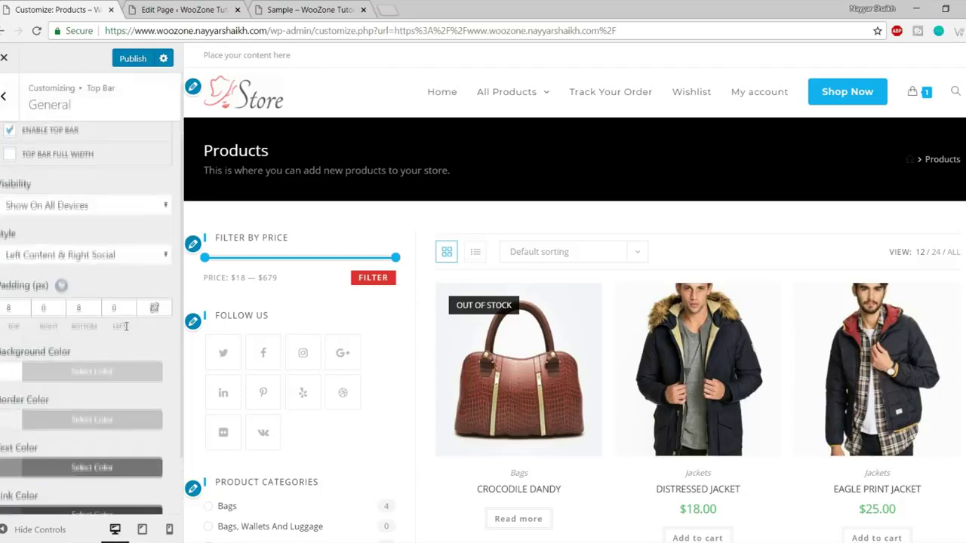
{"action": "left_click", "coordinate": [4, 96]}
Replace the top bar content text with 'Phone:' followed by a phone number.
{"action": "left_click", "coordinate": [80, 170]}
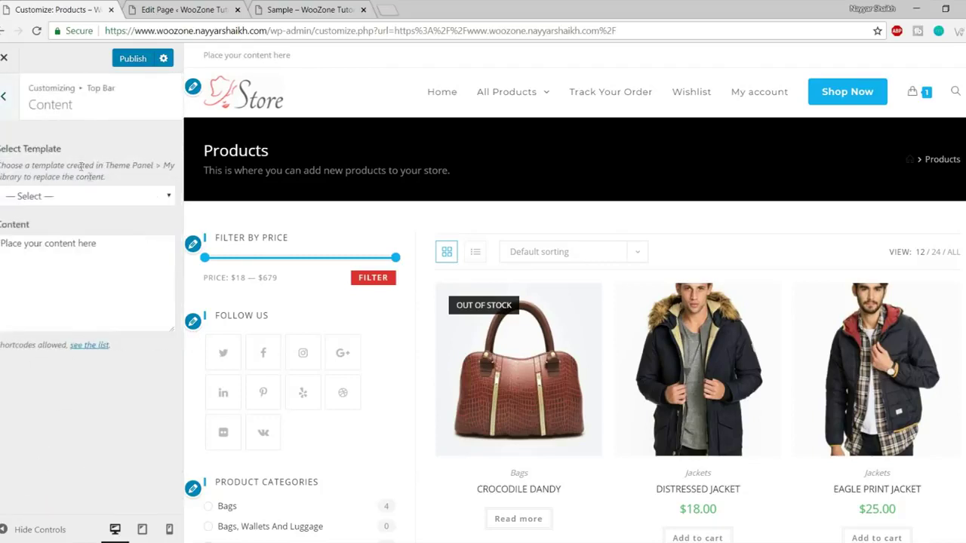
{"action": "left_click", "coordinate": [94, 198]}
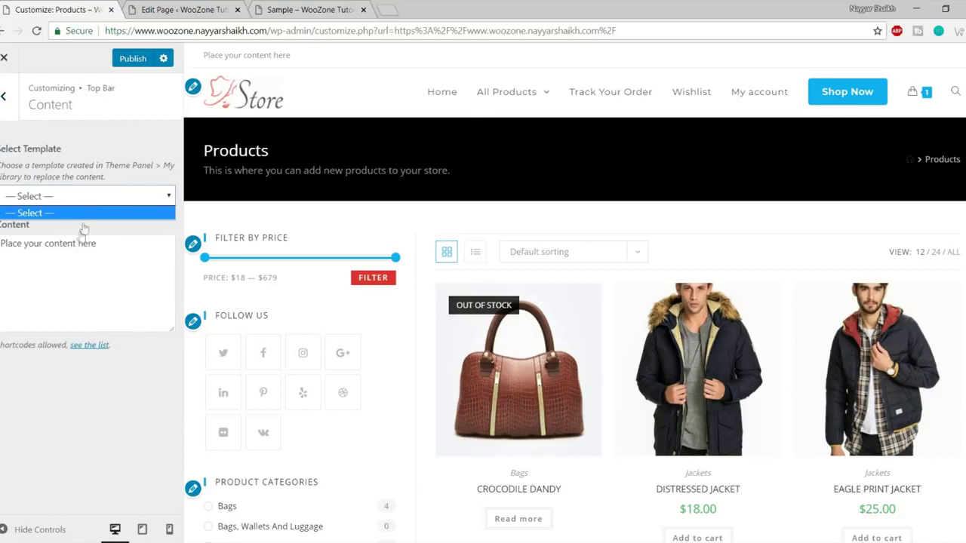
{"action": "left_click", "coordinate": [77, 243]}
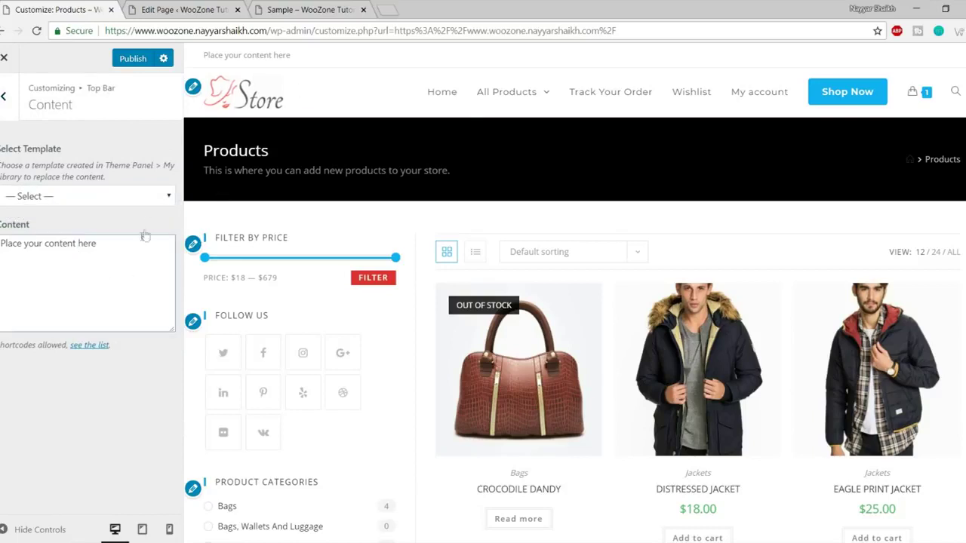
{"action": "triple_click", "coordinate": [18, 248]}
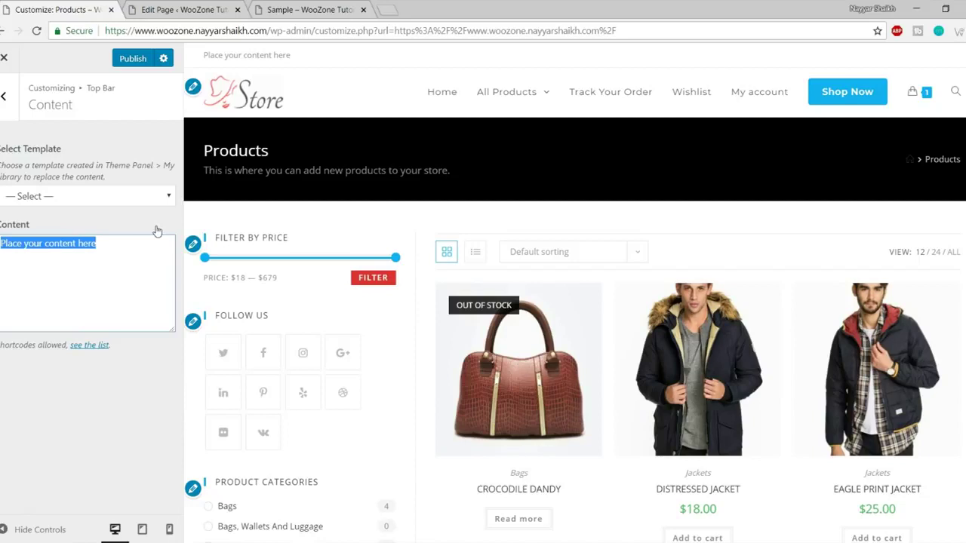
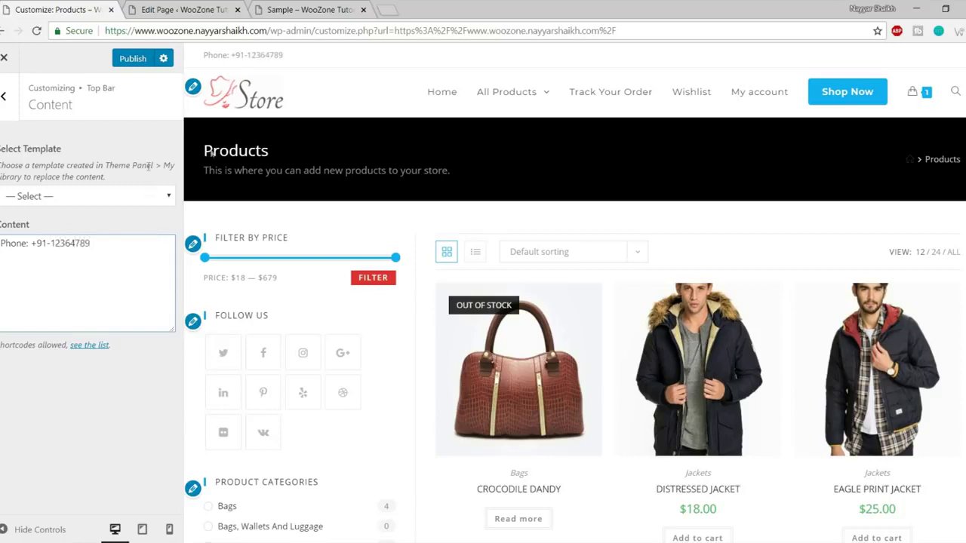
Check the new phone line in the preview and return to the Top Bar sections.
{"action": "left_click_drag", "start_coordinate": [285, 55], "coordinate": [203, 55]}
{"action": "left_click", "coordinate": [97, 240]}
{"action": "left_click_drag", "start_coordinate": [102, 270], "coordinate": [0, 243]}
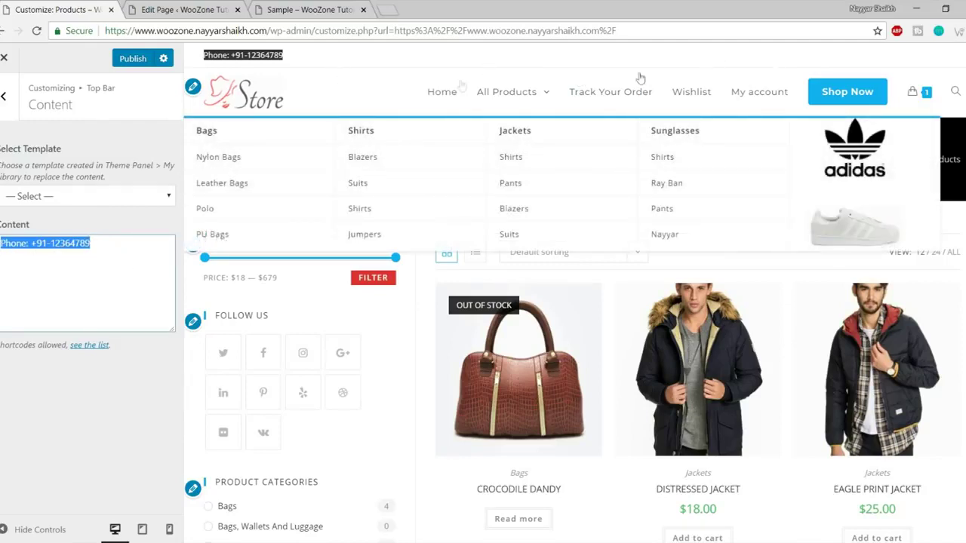
{"action": "key", "text": "Escape"}
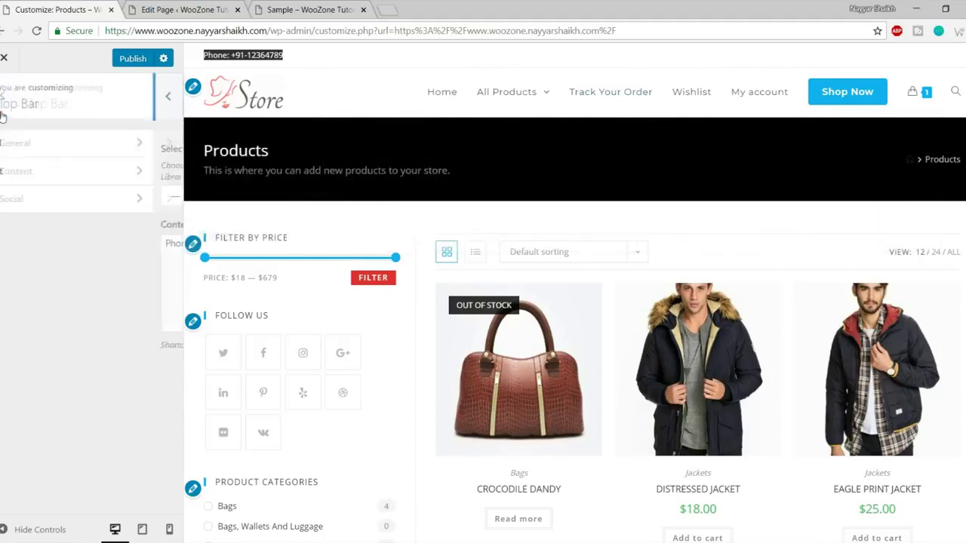
Set the Twitter and Facebook social links to # so the top bar shows their icons.
{"action": "left_click", "coordinate": [33, 199]}
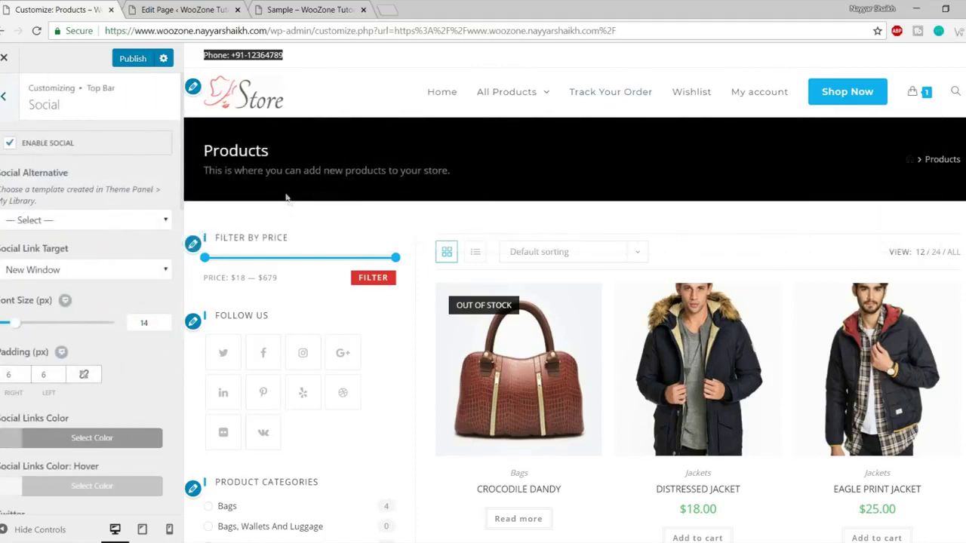
{"action": "scroll", "coordinate": [117, 302], "scroll_direction": "down", "scroll_amount": 5}
{"action": "scroll", "coordinate": [114, 320], "scroll_direction": "up", "scroll_amount": 5}
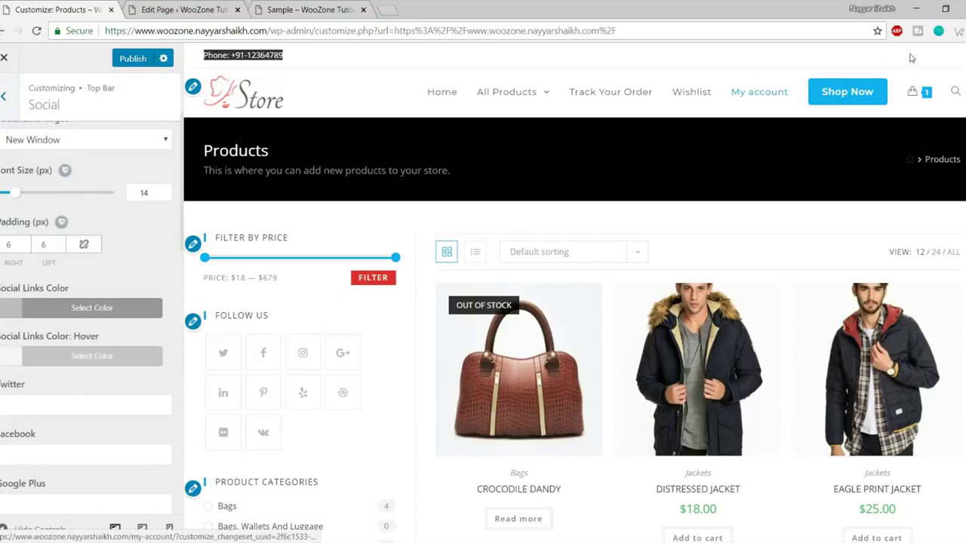
{"action": "left_click", "coordinate": [43, 400]}
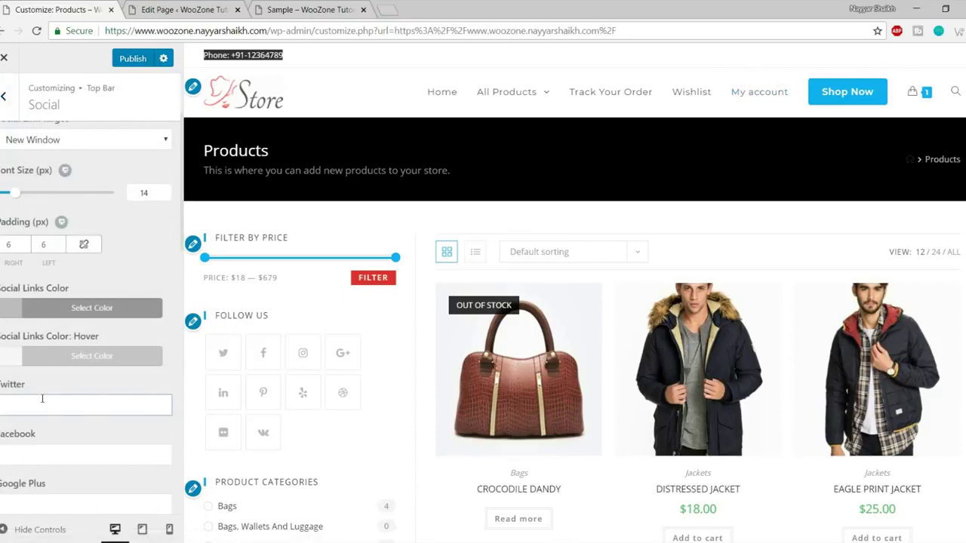
{"action": "type", "text": "#"}
{"action": "left_click", "coordinate": [43, 442]}
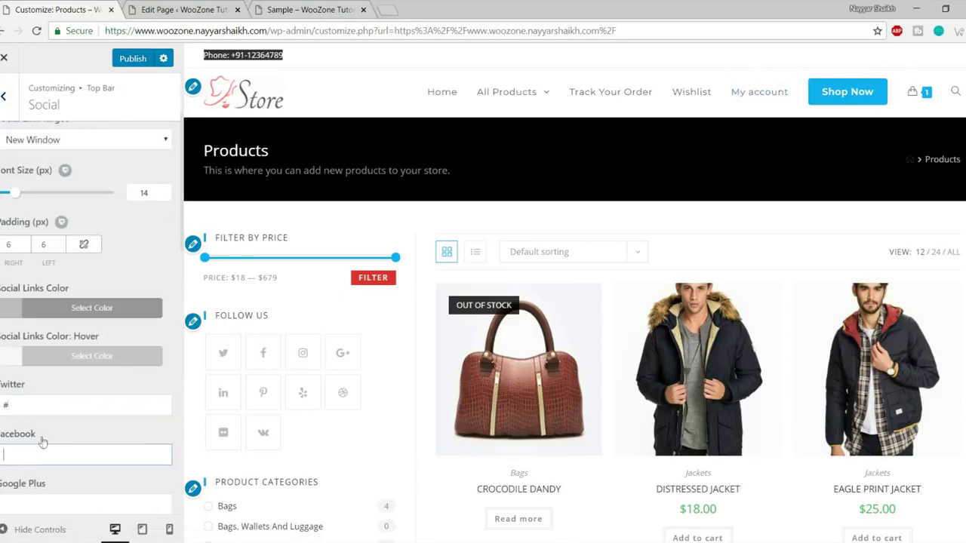
{"action": "type", "text": "#"}
Return to the main sections list and open the Header settings.
{"action": "scroll", "coordinate": [61, 377], "scroll_direction": "down", "scroll_amount": 2}
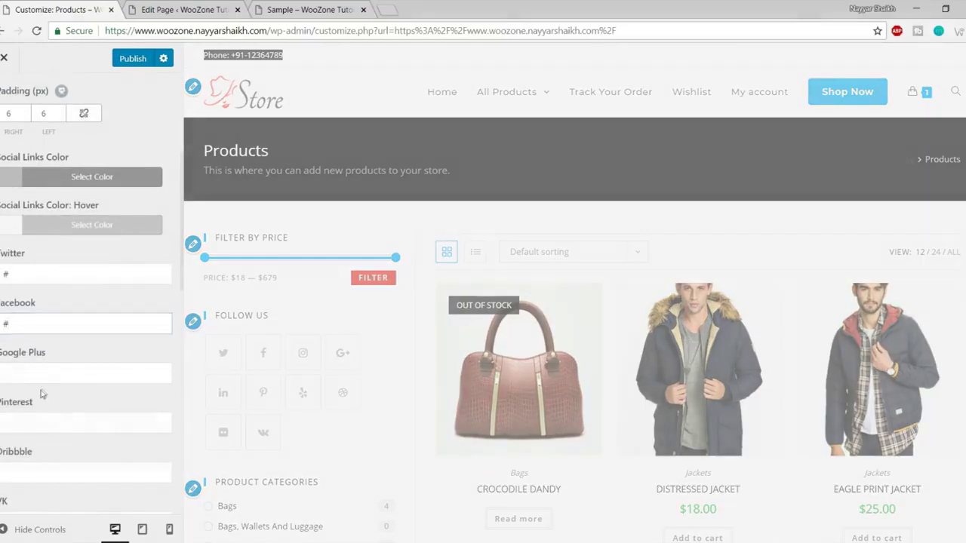
{"action": "scroll", "coordinate": [61, 377], "scroll_direction": "up", "scroll_amount": 4}
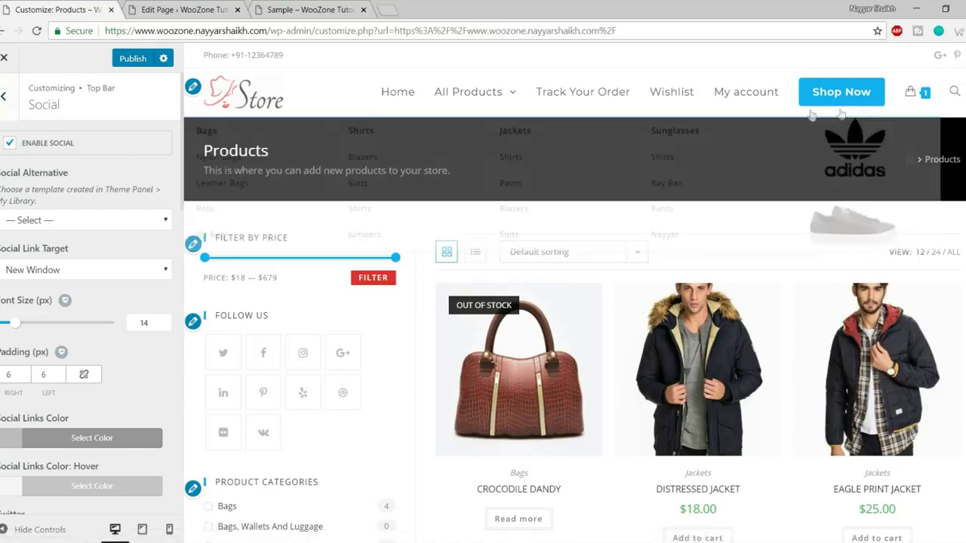
{"action": "left_click", "coordinate": [3, 96]}
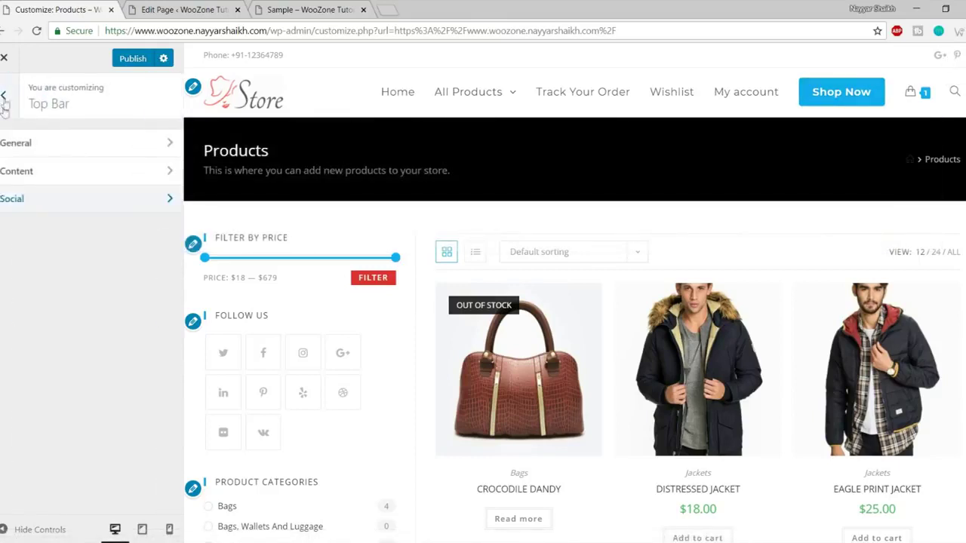
{"action": "left_click", "coordinate": [4, 96]}
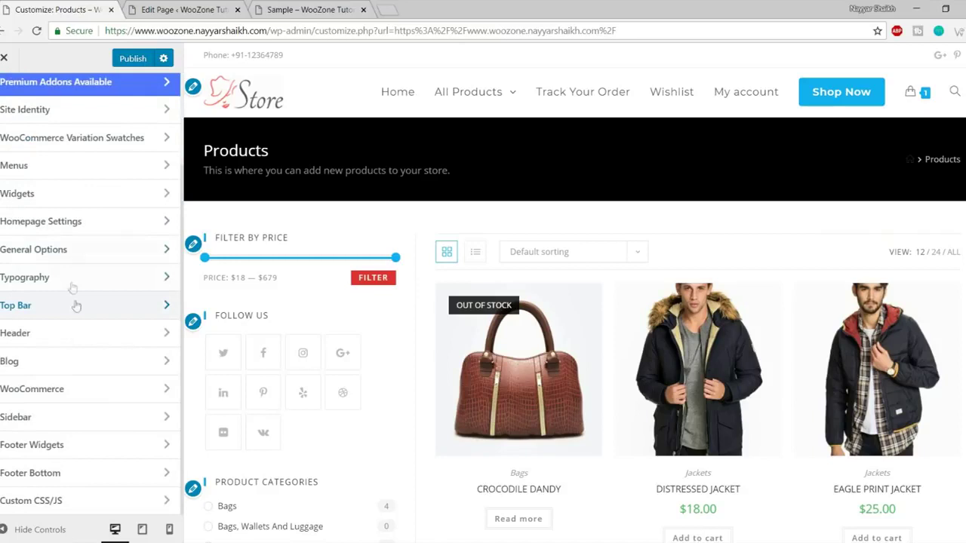
{"action": "left_click", "coordinate": [66, 343]}
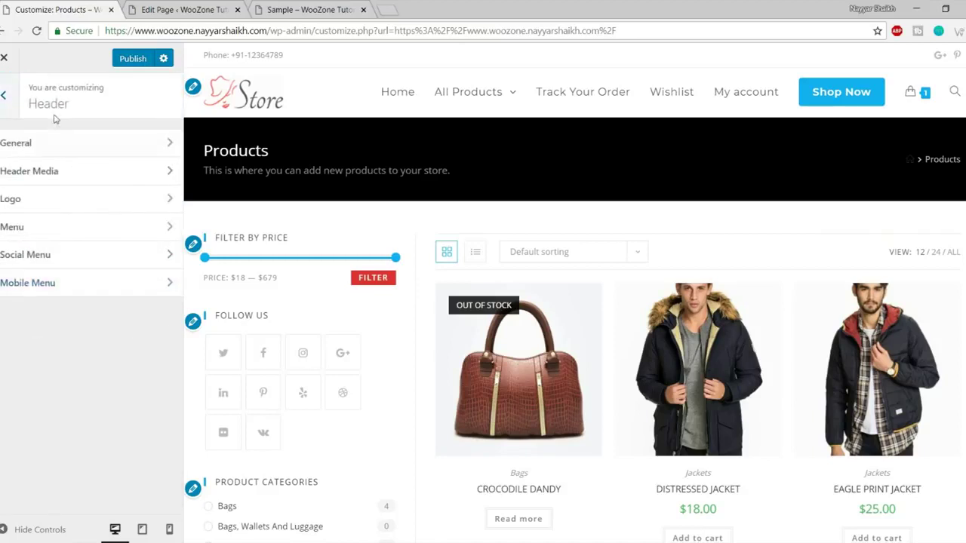
In Header > General, try a red header background, then reset it to the default white.
{"action": "left_click", "coordinate": [58, 153]}
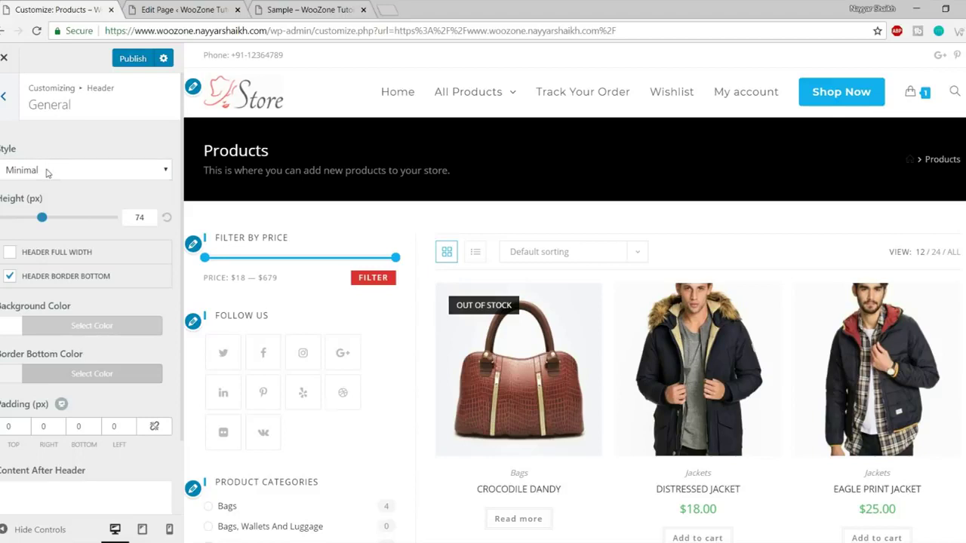
{"action": "left_click", "coordinate": [49, 173]}
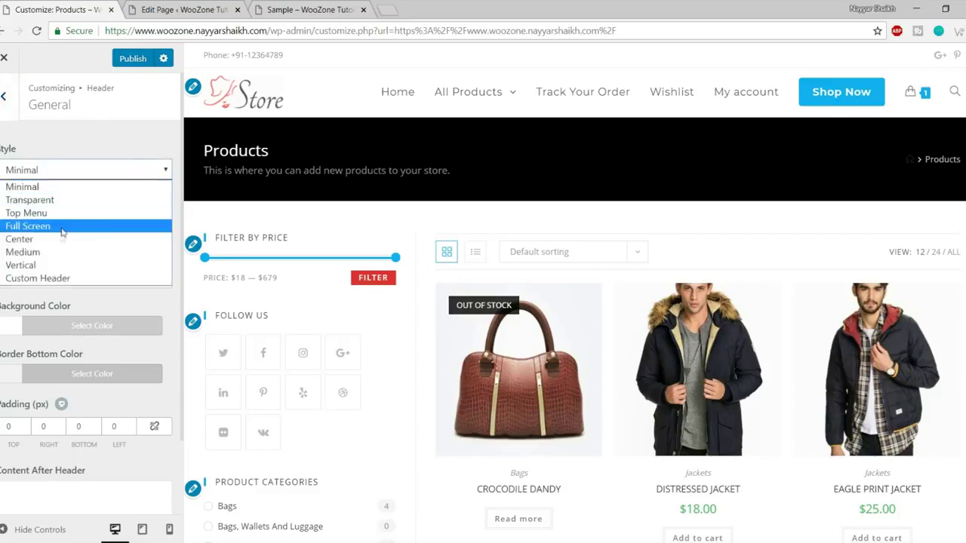
{"action": "left_click", "coordinate": [90, 187]}
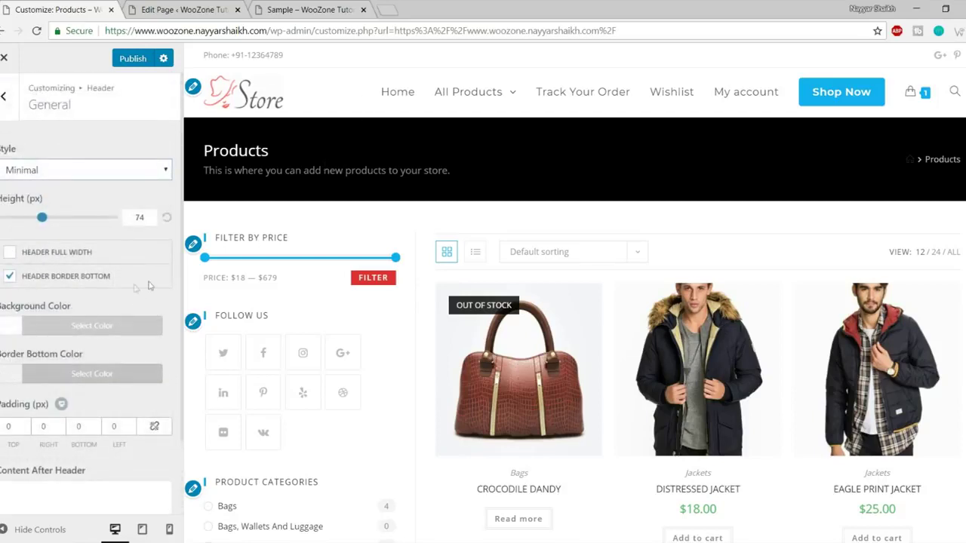
{"action": "left_click", "coordinate": [91, 326]}
{"action": "scroll", "coordinate": [46, 421], "scroll_direction": "down", "scroll_amount": 2}
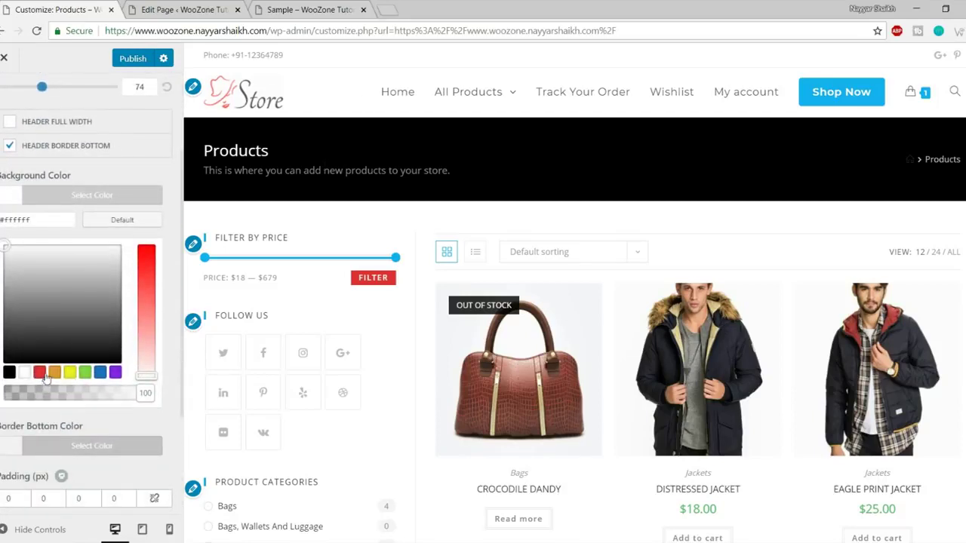
{"action": "left_click", "coordinate": [43, 373]}
{"action": "mouse_move", "coordinate": [468, 92]}
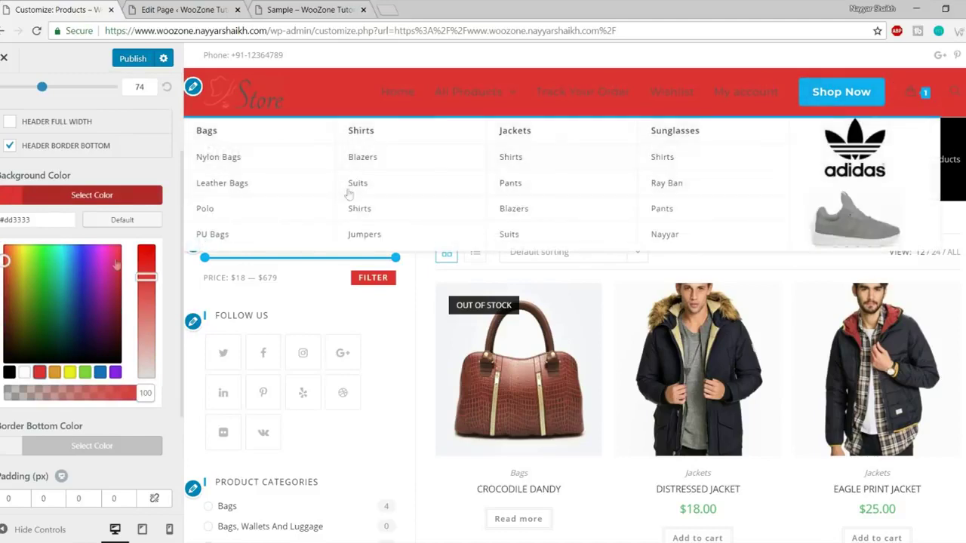
{"action": "left_click", "coordinate": [121, 220]}
{"action": "left_click", "coordinate": [96, 240]}
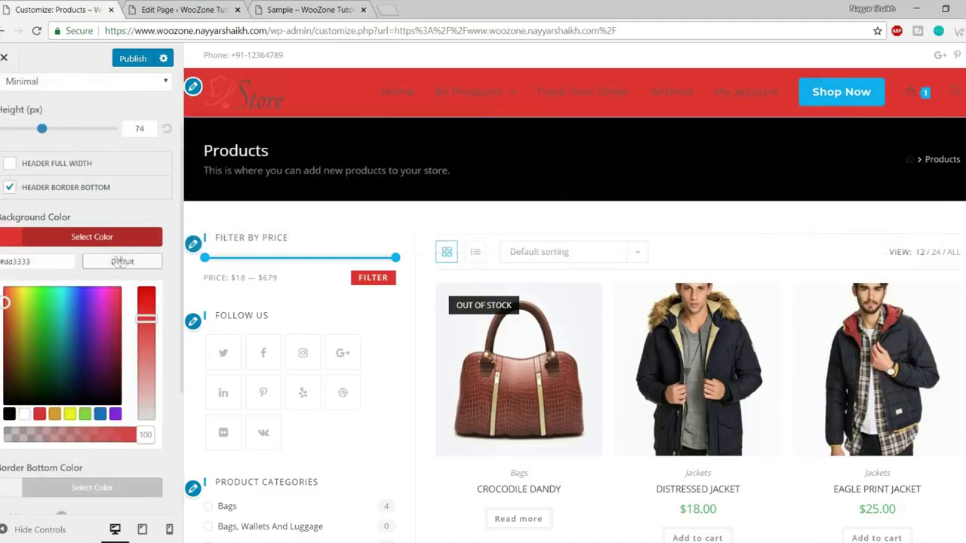
{"action": "left_click", "coordinate": [121, 261]}
{"action": "left_click", "coordinate": [126, 240]}
Try the Center header style with Main Menu on the left, then revert to Minimal.
{"action": "left_click", "coordinate": [75, 168]}
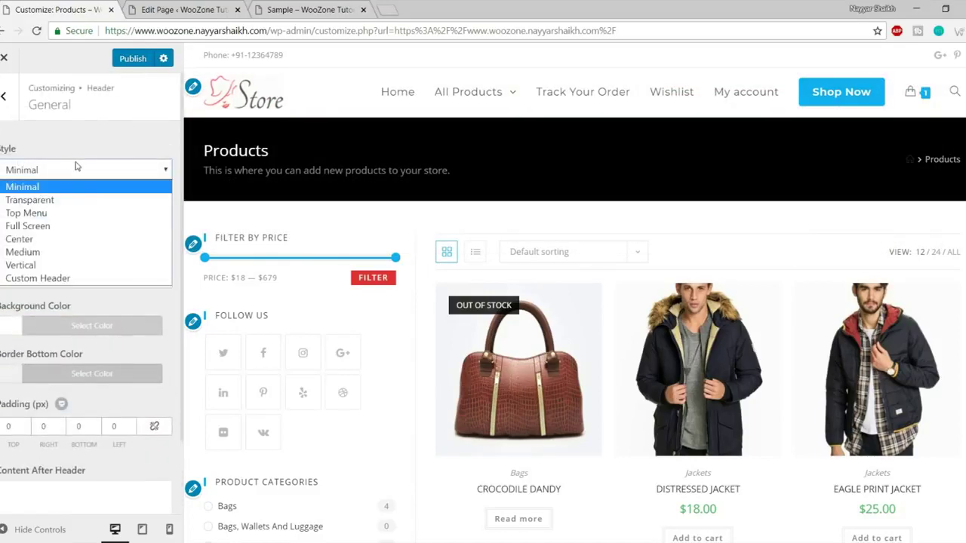
{"action": "left_click", "coordinate": [67, 240]}
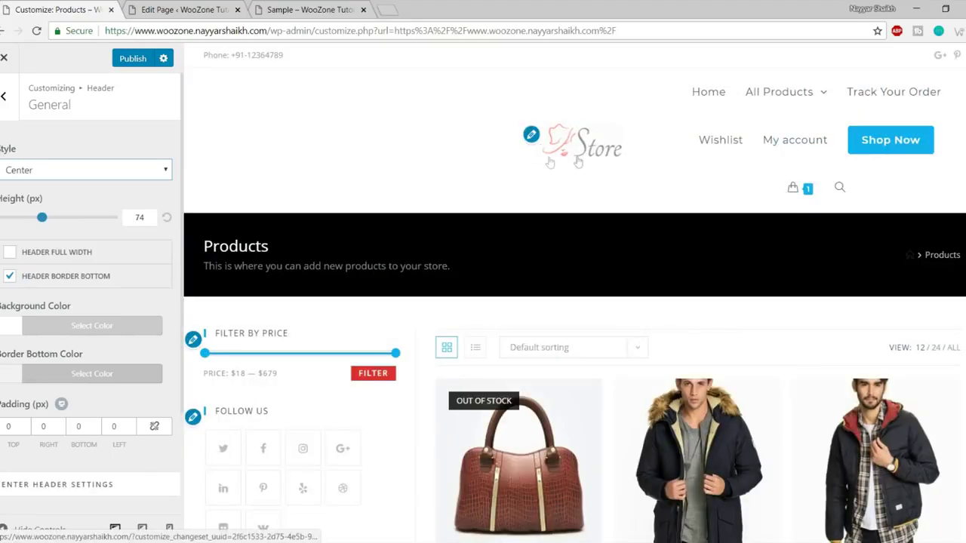
{"action": "mouse_move", "coordinate": [596, 90]}
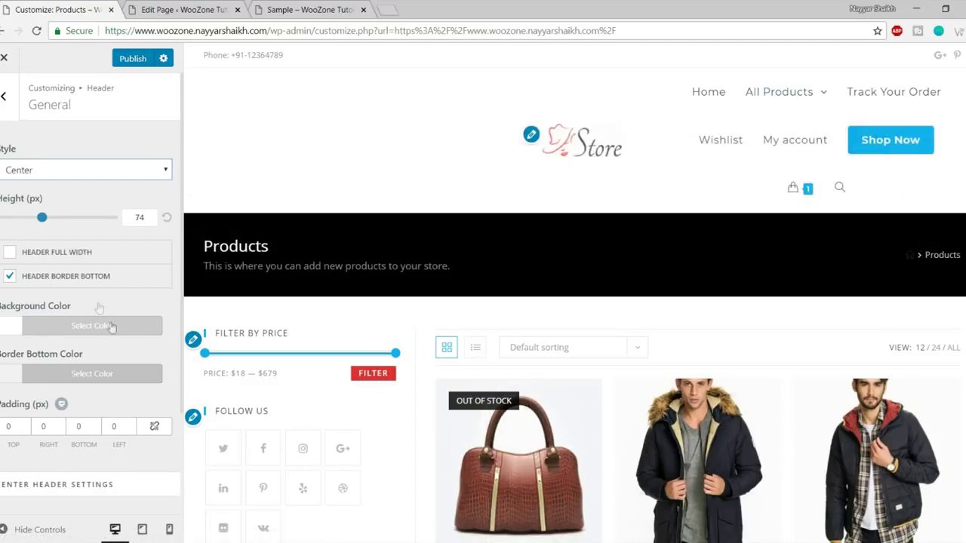
{"action": "scroll", "coordinate": [121, 346], "scroll_direction": "down", "scroll_amount": 3}
{"action": "left_click", "coordinate": [127, 414]}
{"action": "left_click", "coordinate": [104, 439]}
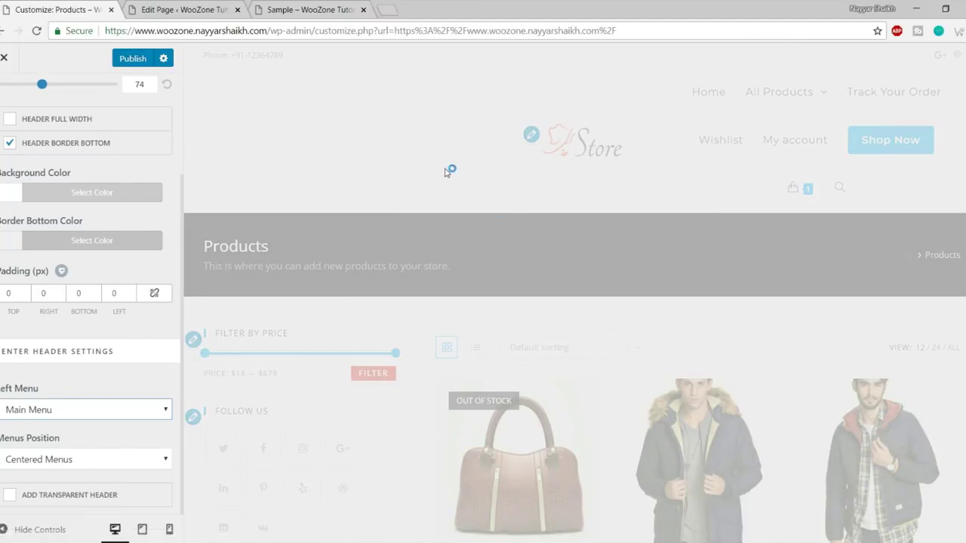
{"action": "scroll", "coordinate": [229, 331], "scroll_direction": "down", "scroll_amount": 1}
{"action": "scroll", "coordinate": [233, 349], "scroll_direction": "up", "scroll_amount": 1}
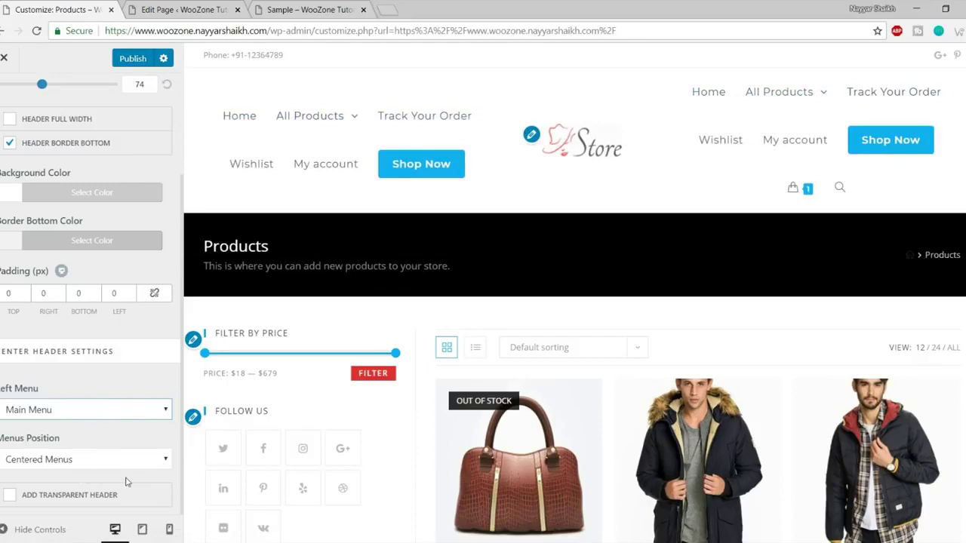
{"action": "scroll", "coordinate": [125, 479], "scroll_direction": "up", "scroll_amount": 3}
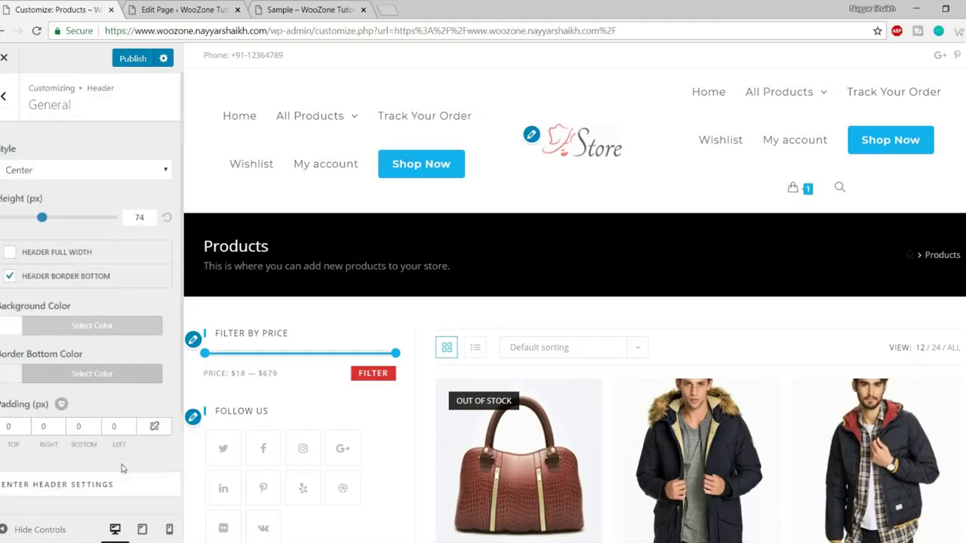
{"action": "left_click", "coordinate": [85, 175]}
{"action": "left_click", "coordinate": [57, 188]}
Look through the Header Media settings and return to the Header list.
{"action": "left_click", "coordinate": [9, 100]}
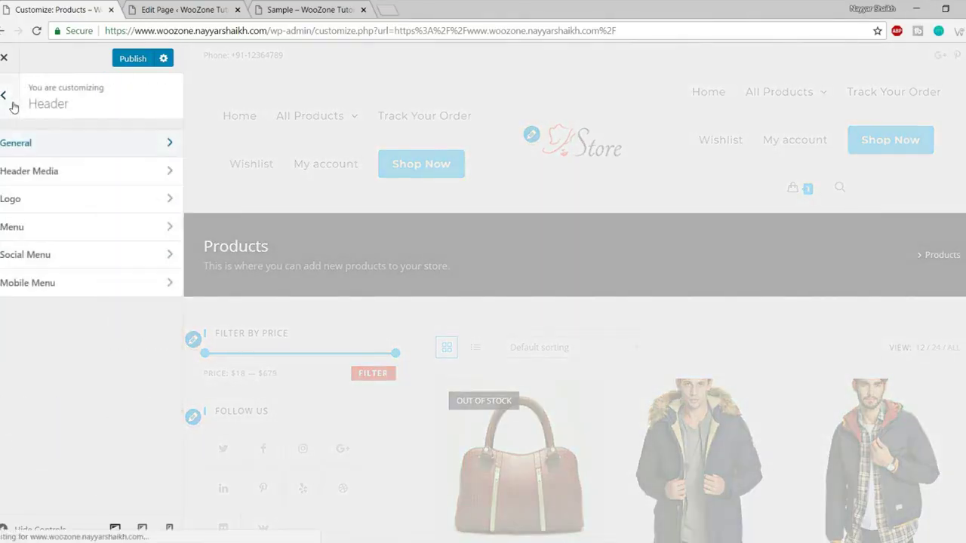
{"action": "left_click", "coordinate": [50, 177]}
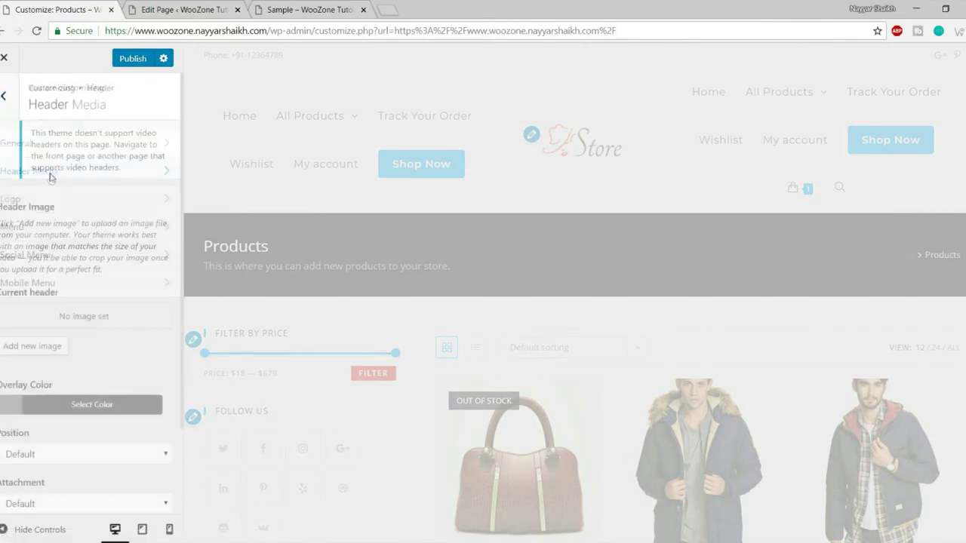
{"action": "scroll", "coordinate": [85, 281], "scroll_direction": "down", "scroll_amount": 2}
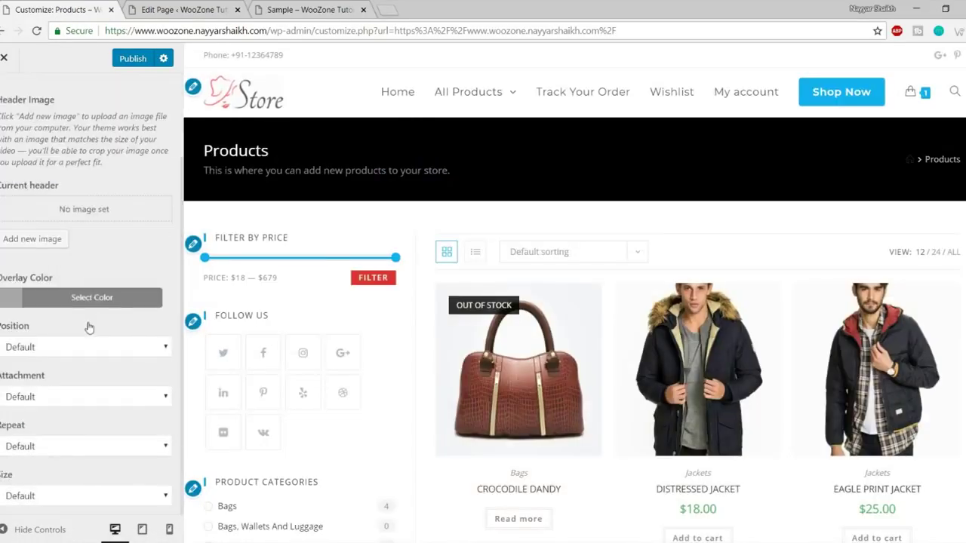
{"action": "scroll", "coordinate": [88, 327], "scroll_direction": "up", "scroll_amount": 2}
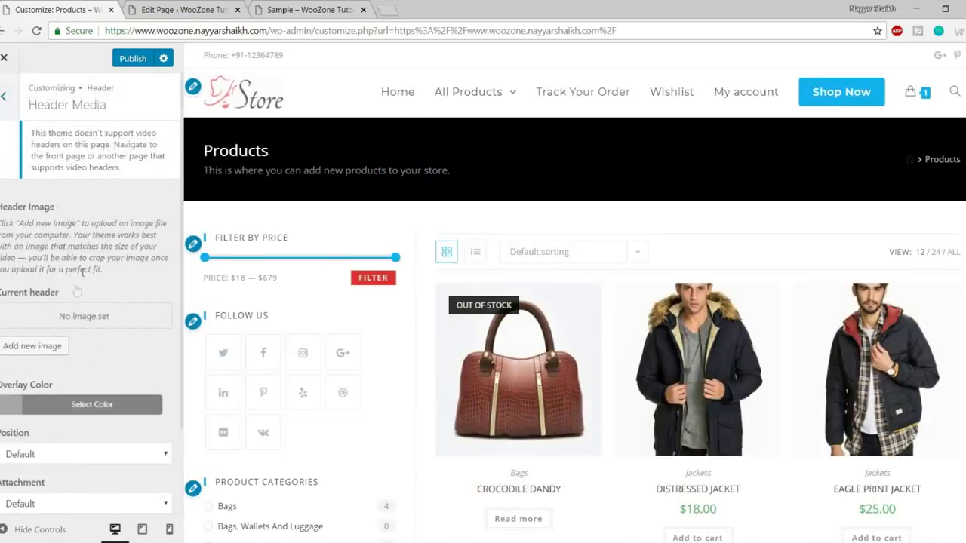
{"action": "scroll", "coordinate": [77, 309], "scroll_direction": "down", "scroll_amount": 2}
{"action": "scroll", "coordinate": [93, 379], "scroll_direction": "up", "scroll_amount": 2}
{"action": "left_click", "coordinate": [3, 95]}
Adjust the logo's Max Width and Max Height sliders, then go back to Header.
{"action": "left_click", "coordinate": [43, 197]}
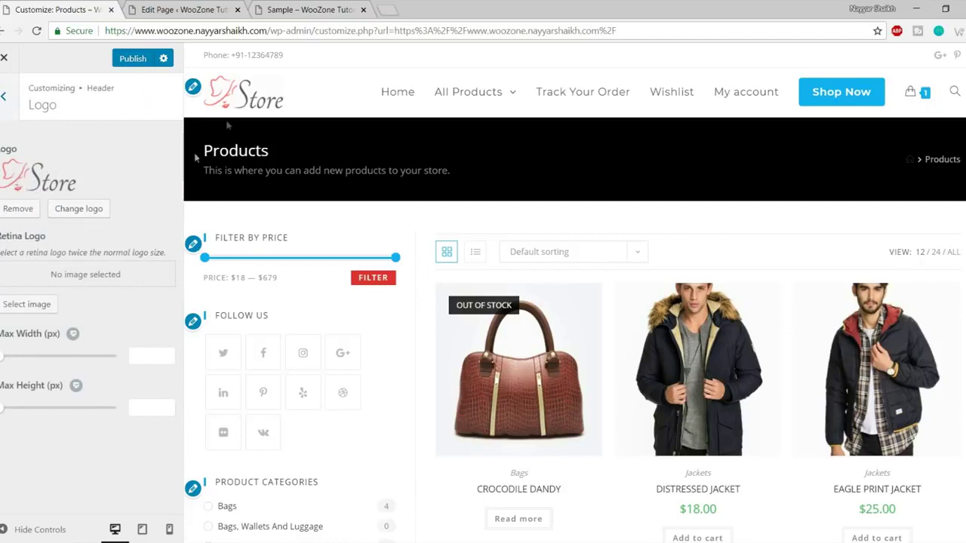
{"action": "left_click_drag", "start_coordinate": [1, 366], "coordinate": [1, 357]}
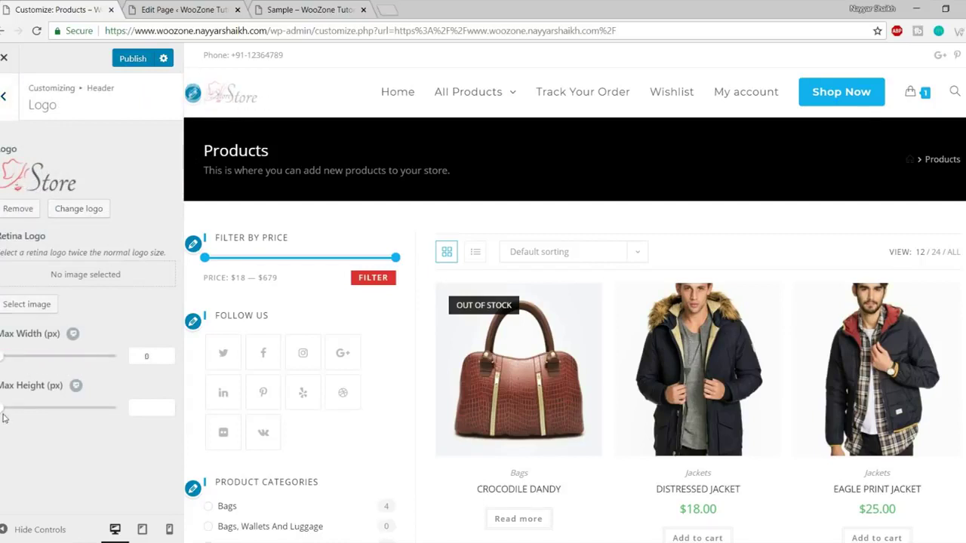
{"action": "left_click_drag", "start_coordinate": [2, 407], "coordinate": [6, 407]}
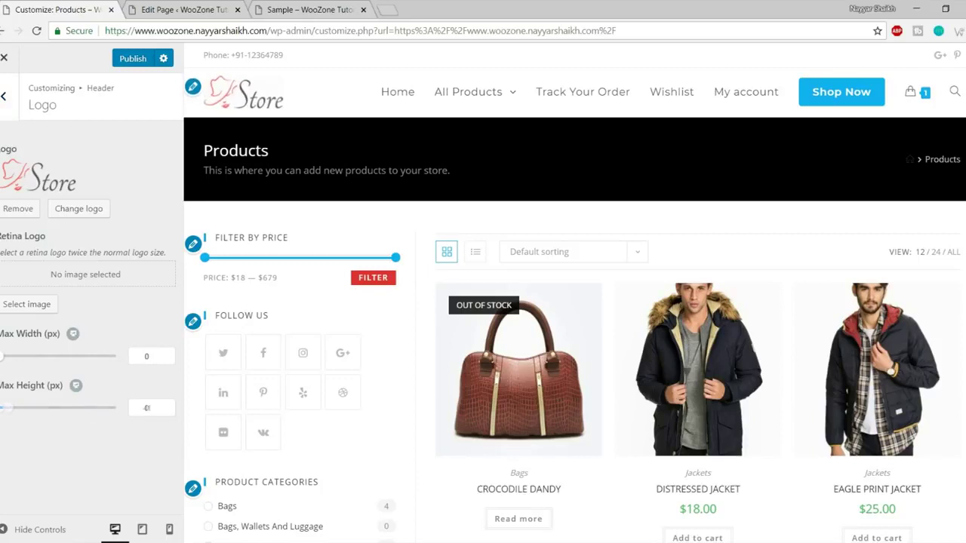
{"action": "left_click", "coordinate": [4, 95]}
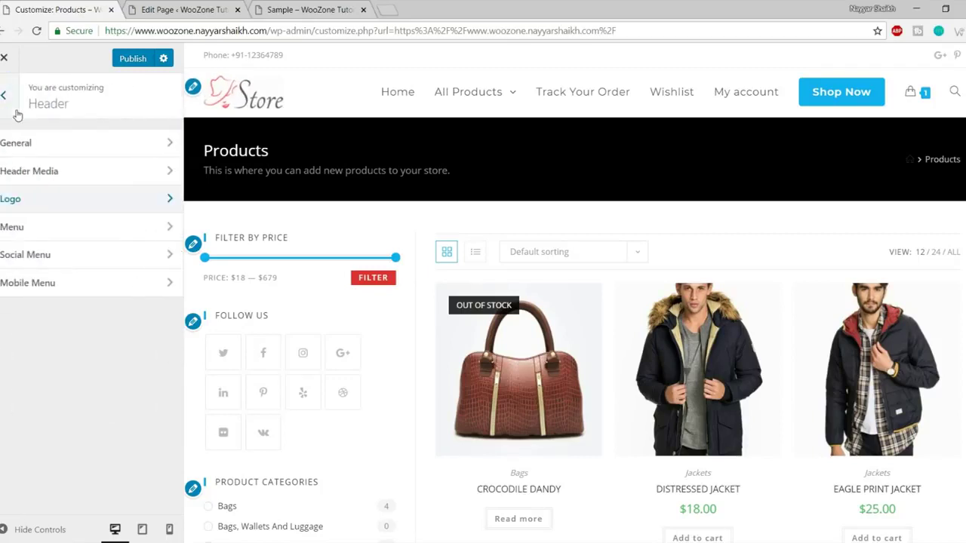
In Header > Menu, set the menu links effect to Brackets.
{"action": "left_click", "coordinate": [63, 239]}
{"action": "scroll", "coordinate": [135, 283], "scroll_direction": "down", "scroll_amount": 9}
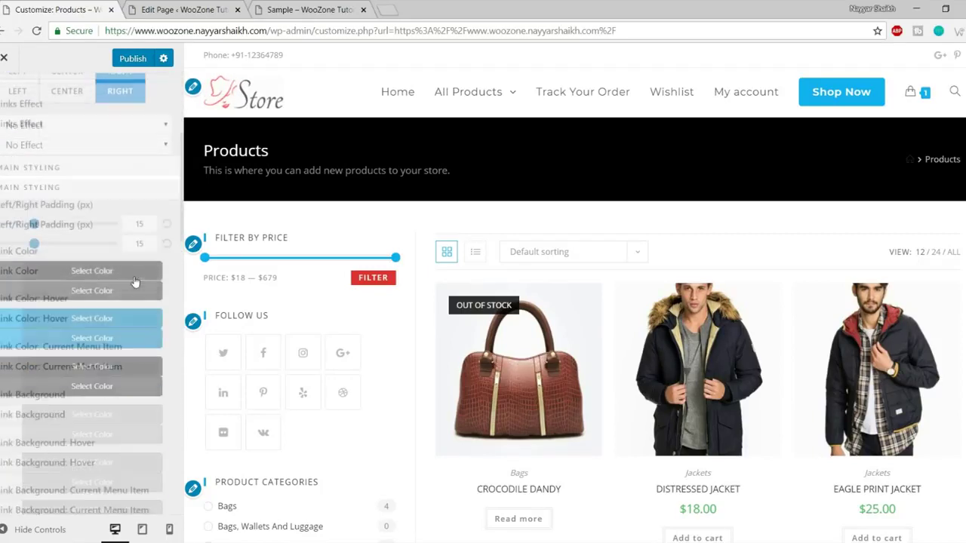
{"action": "scroll", "coordinate": [135, 282], "scroll_direction": "down", "scroll_amount": 8}
{"action": "scroll", "coordinate": [133, 280], "scroll_direction": "up", "scroll_amount": 9}
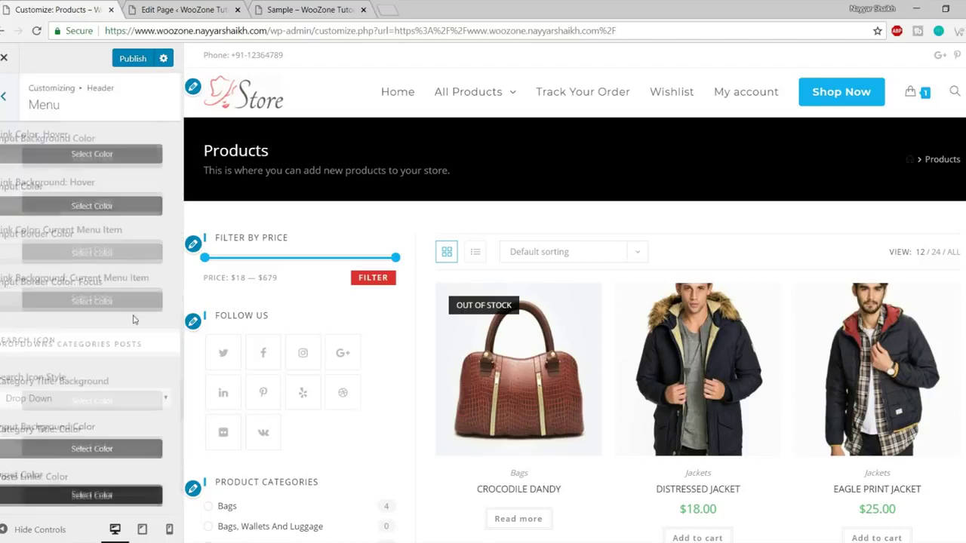
{"action": "scroll", "coordinate": [134, 320], "scroll_direction": "up", "scroll_amount": 5}
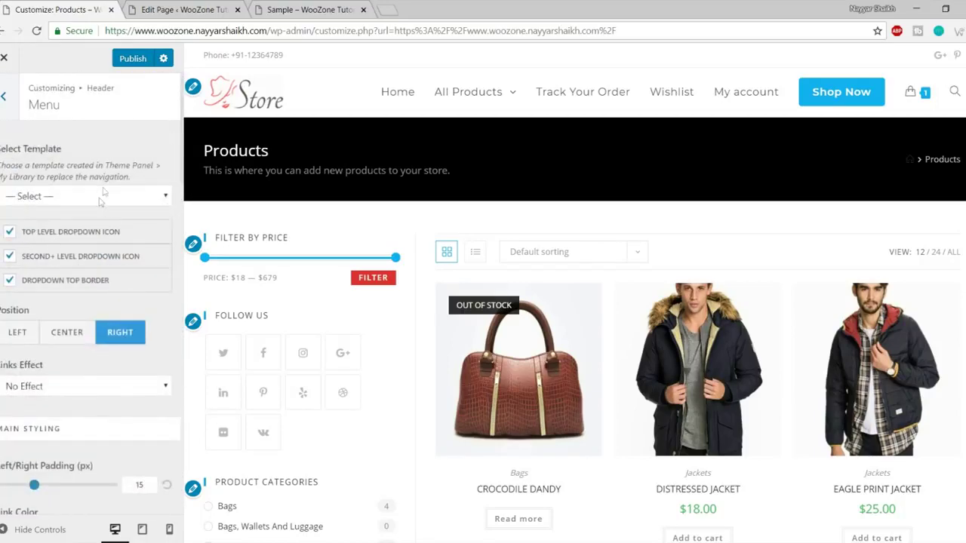
{"action": "scroll", "coordinate": [90, 286], "scroll_direction": "down", "scroll_amount": 2}
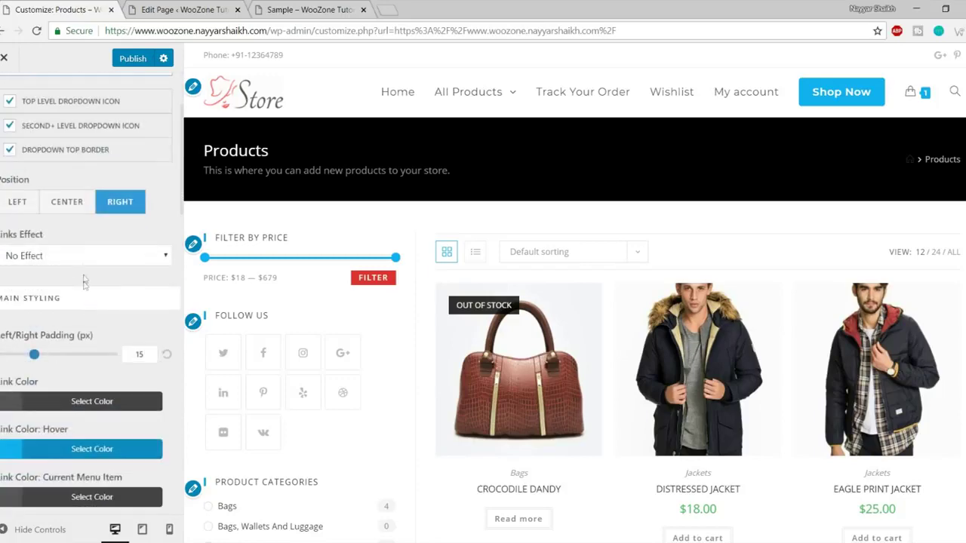
{"action": "scroll", "coordinate": [78, 303], "scroll_direction": "up", "scroll_amount": 1}
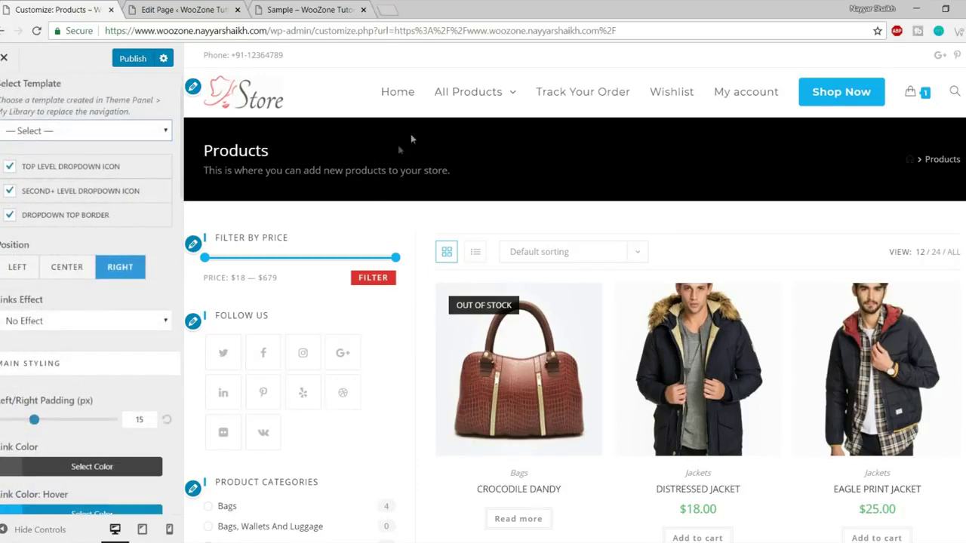
{"action": "left_click", "coordinate": [90, 320]}
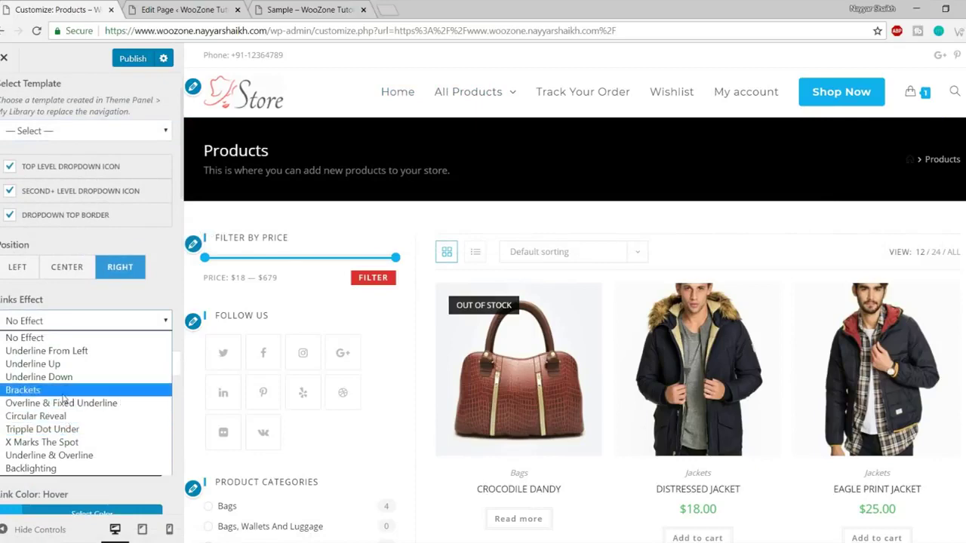
{"action": "left_click", "coordinate": [50, 390]}
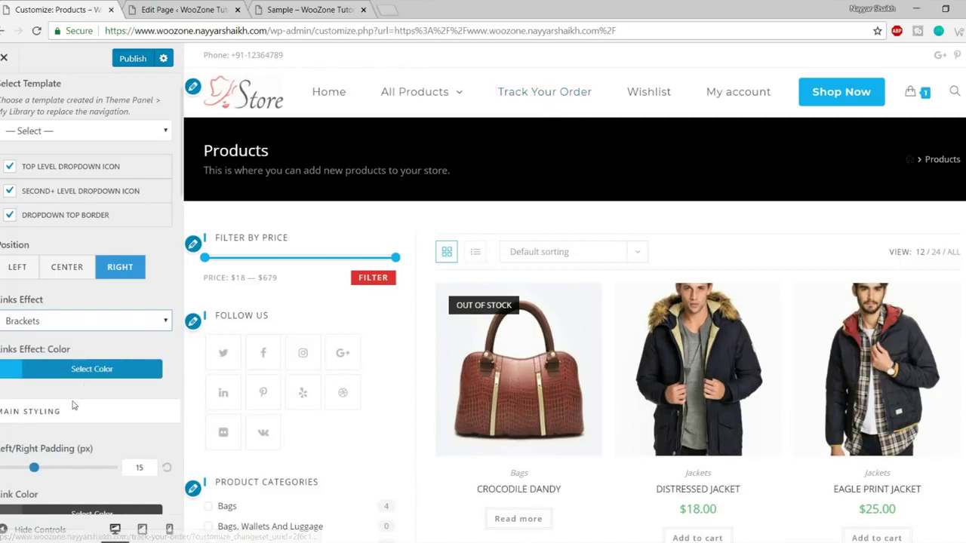
Change the menu links effect to Circular Reveal and return to the Header list.
{"action": "scroll", "coordinate": [76, 219], "scroll_direction": "down", "scroll_amount": 2}
{"action": "left_click", "coordinate": [85, 191]}
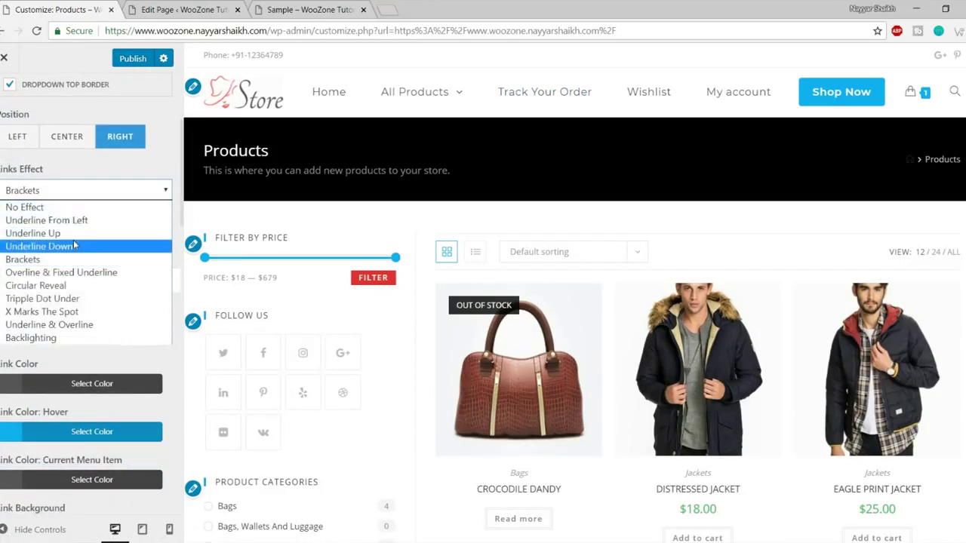
{"action": "left_click", "coordinate": [75, 286]}
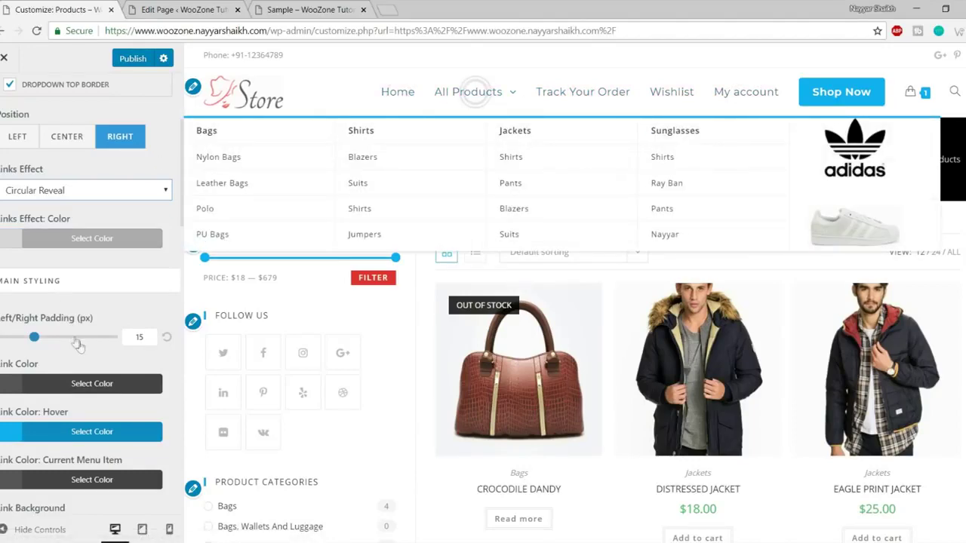
{"action": "scroll", "coordinate": [90, 377], "scroll_direction": "down", "scroll_amount": 4}
{"action": "scroll", "coordinate": [91, 373], "scroll_direction": "down", "scroll_amount": 8}
{"action": "scroll", "coordinate": [93, 380], "scroll_direction": "up", "scroll_amount": 15}
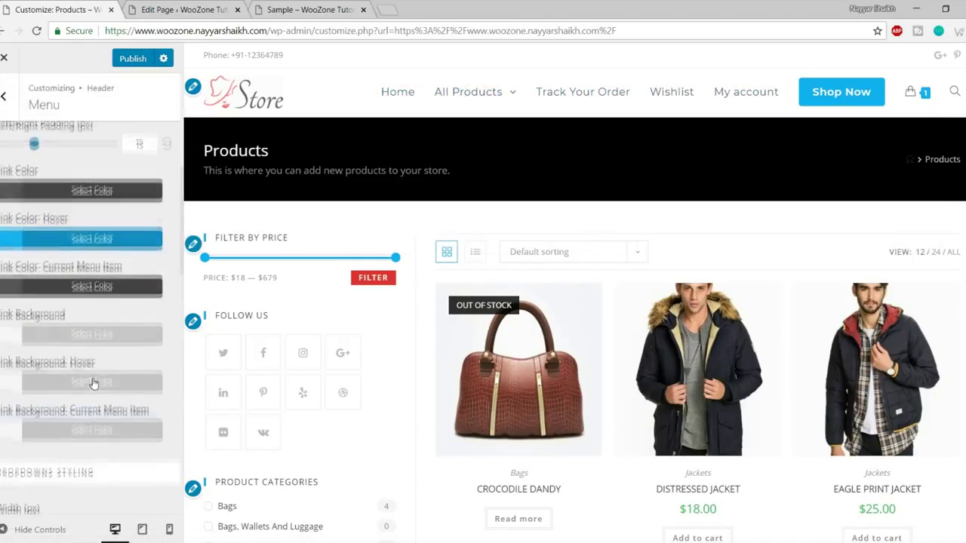
{"action": "left_click", "coordinate": [4, 96]}
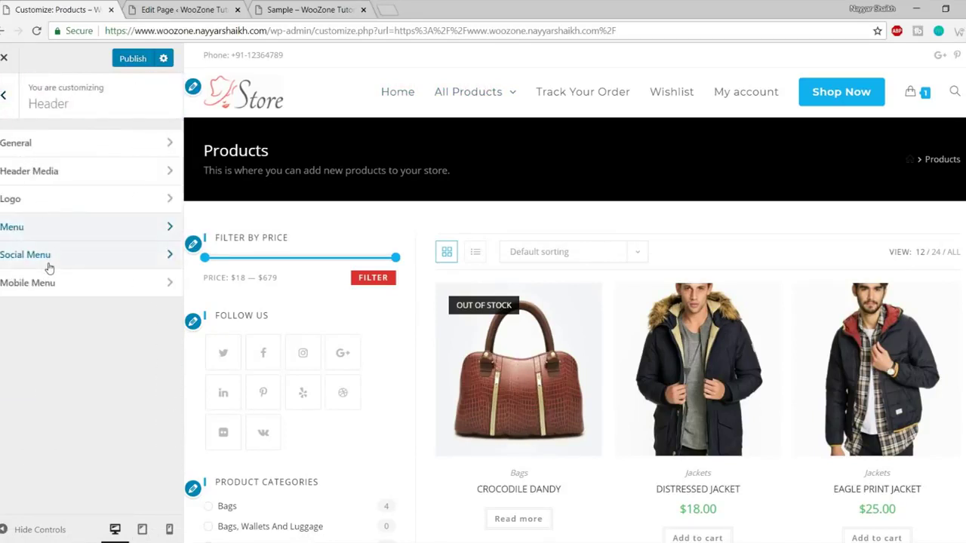
Open Blog > Blog Entries and keep the blog style as Large Image.
{"action": "left_click", "coordinate": [4, 98]}
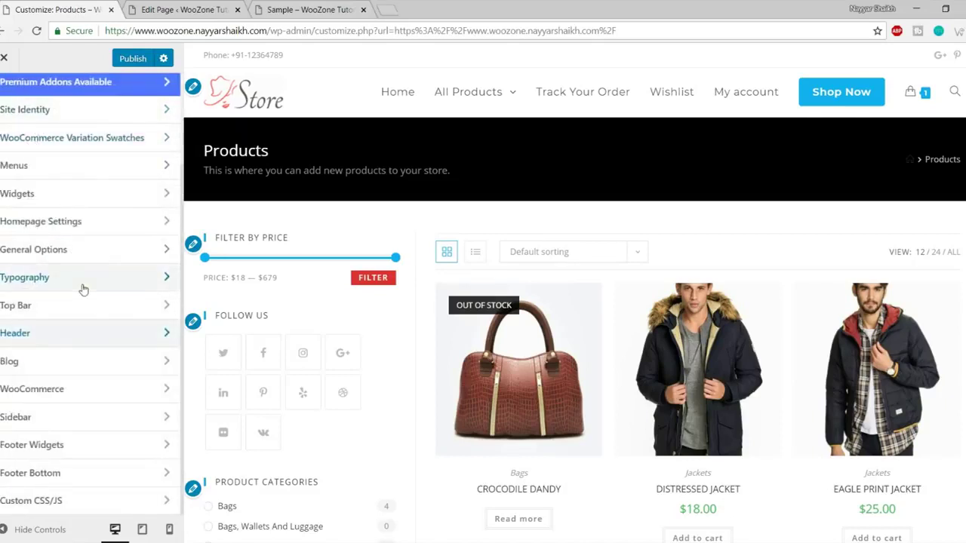
{"action": "left_click", "coordinate": [138, 359]}
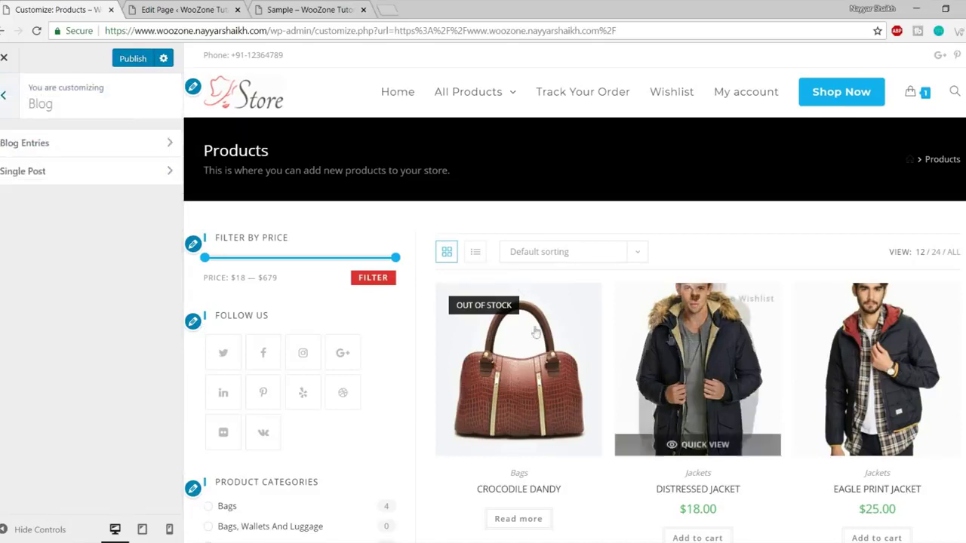
{"action": "left_click", "coordinate": [58, 148]}
{"action": "scroll", "coordinate": [330, 220], "scroll_direction": "down", "scroll_amount": 1}
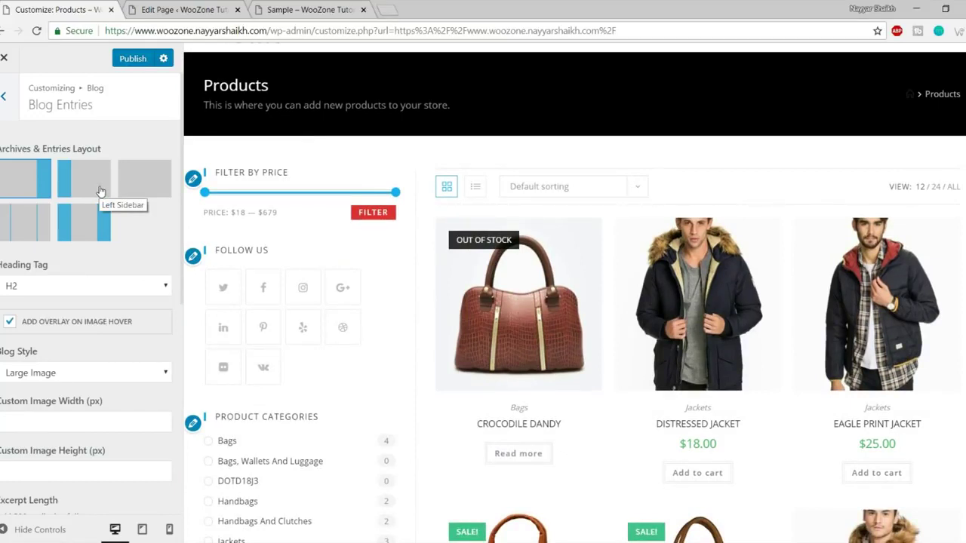
{"action": "scroll", "coordinate": [74, 244], "scroll_direction": "down", "scroll_amount": 2}
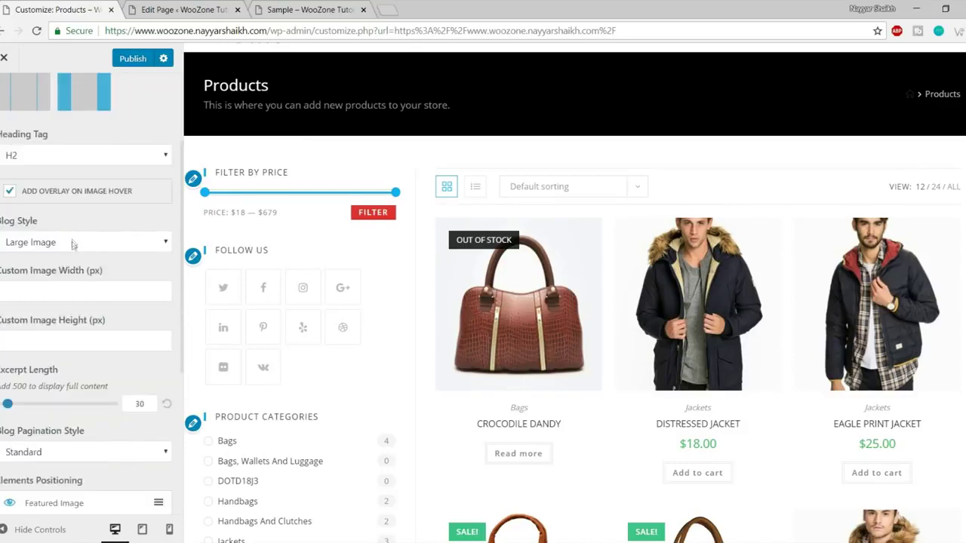
{"action": "left_click", "coordinate": [74, 244]}
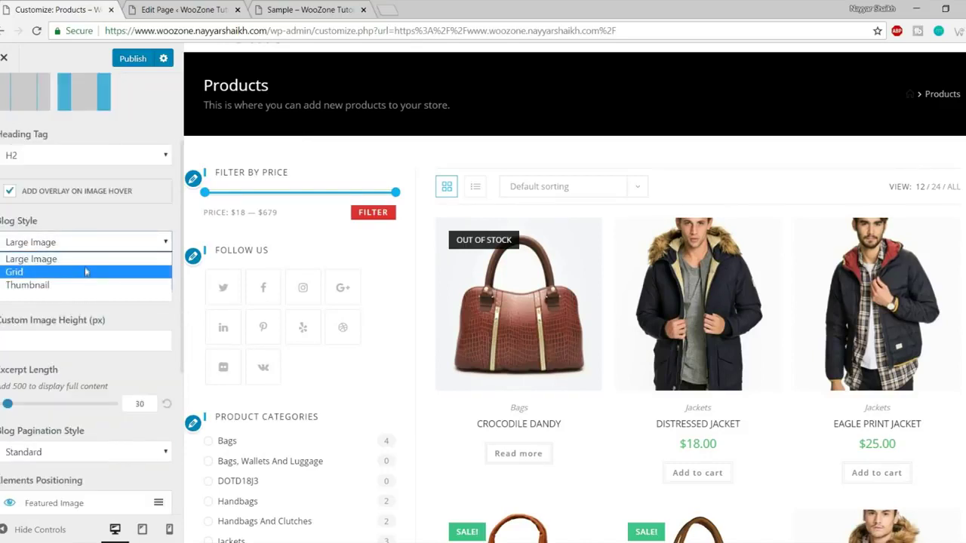
{"action": "left_click", "coordinate": [53, 259]}
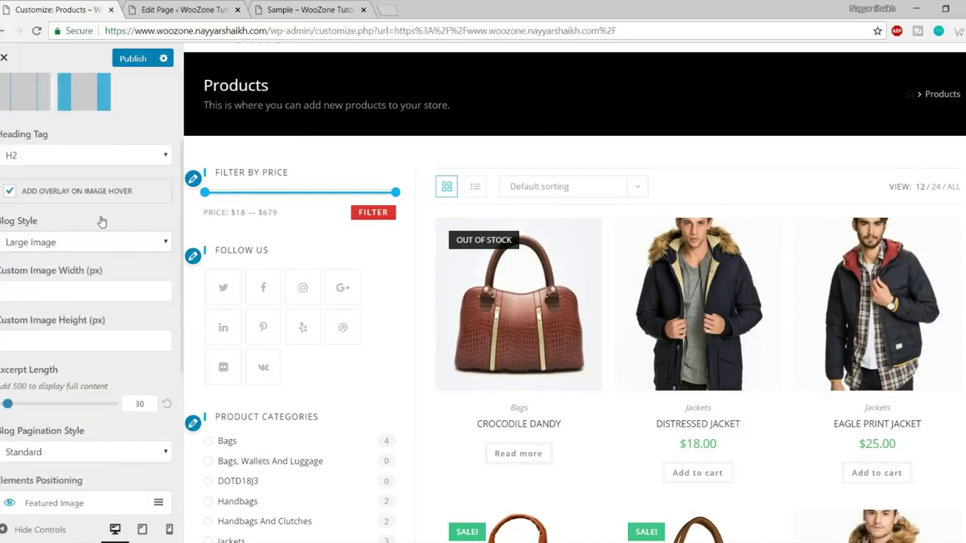
Review the Blog Entries options, including excerpt length 30, and return to the main Customizer list.
{"action": "scroll", "coordinate": [626, 220], "scroll_direction": "down", "scroll_amount": 15}
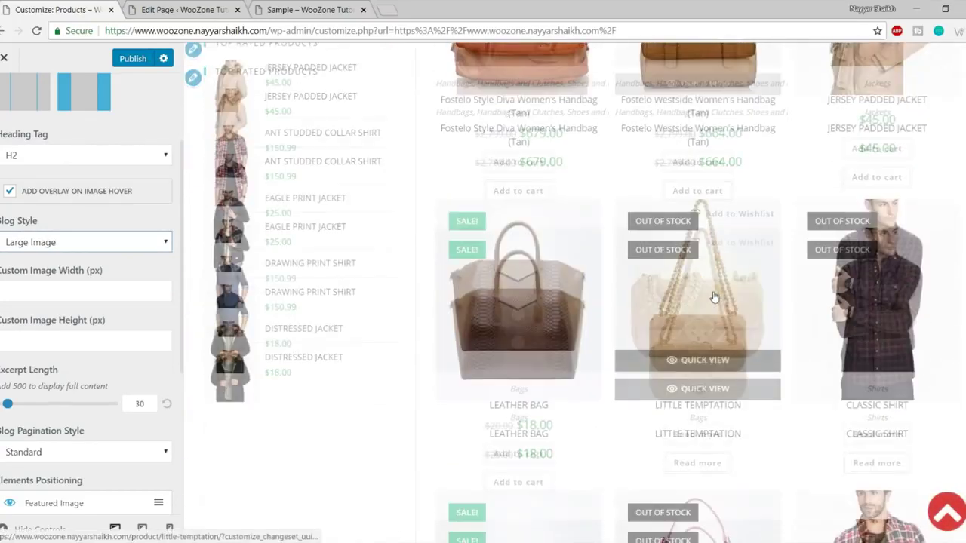
{"action": "scroll", "coordinate": [664, 343], "scroll_direction": "down", "scroll_amount": 2}
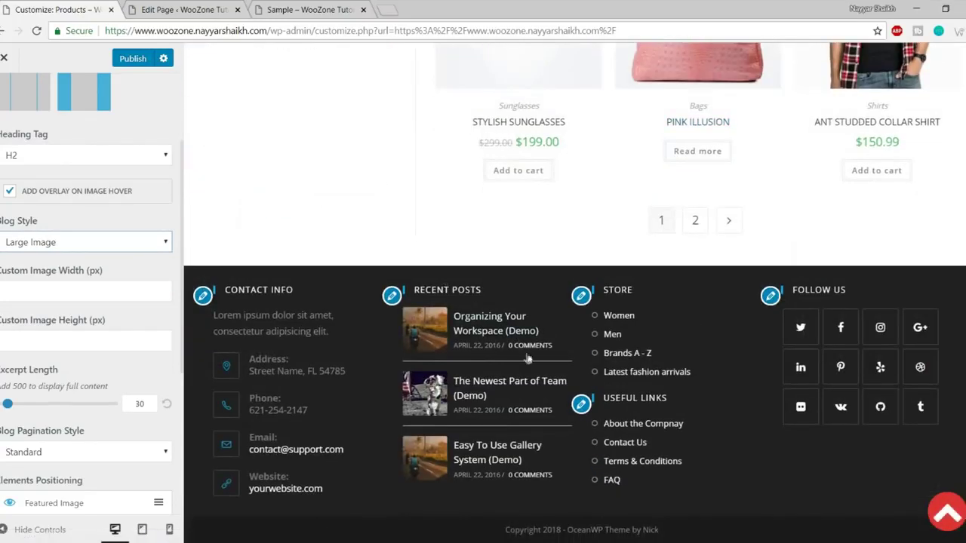
{"action": "scroll", "coordinate": [295, 358], "scroll_direction": "up", "scroll_amount": 6}
{"action": "scroll", "coordinate": [99, 267], "scroll_direction": "down", "scroll_amount": 5}
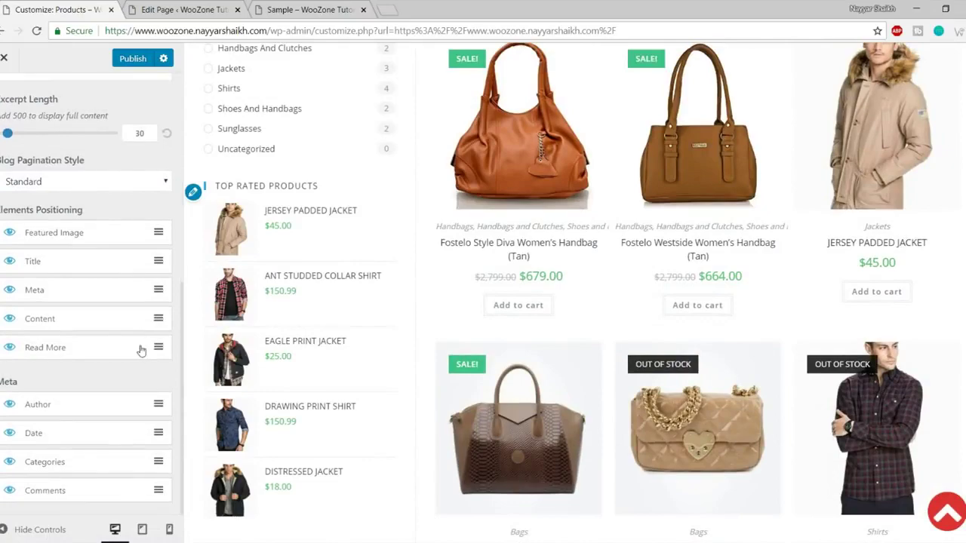
{"action": "scroll", "coordinate": [166, 291], "scroll_direction": "up", "scroll_amount": 4}
{"action": "scroll", "coordinate": [640, 291], "scroll_direction": "up", "scroll_amount": 4}
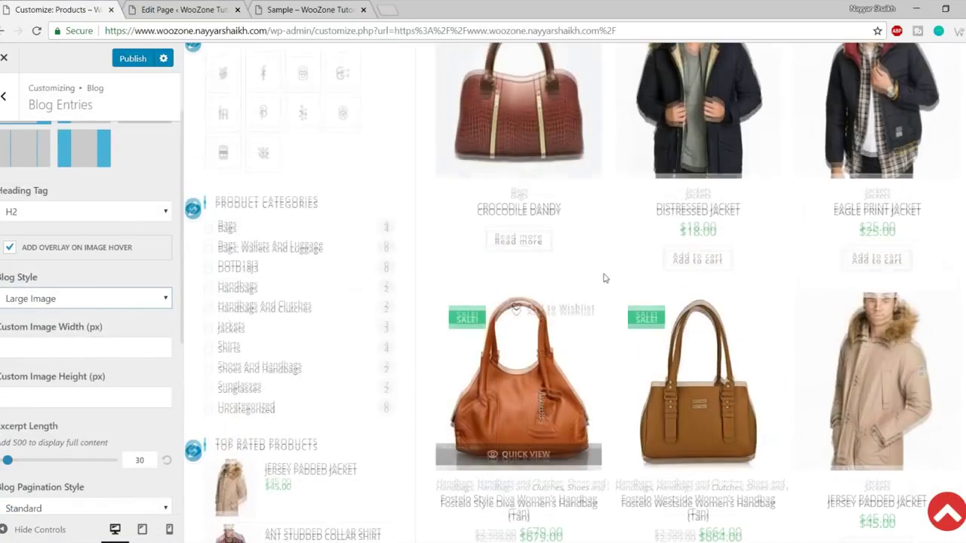
{"action": "scroll", "coordinate": [640, 291], "scroll_direction": "up", "scroll_amount": 3}
{"action": "scroll", "coordinate": [83, 295], "scroll_direction": "down", "scroll_amount": 5}
{"action": "scroll", "coordinate": [134, 277], "scroll_direction": "up", "scroll_amount": 5}
{"action": "left_click", "coordinate": [6, 95]}
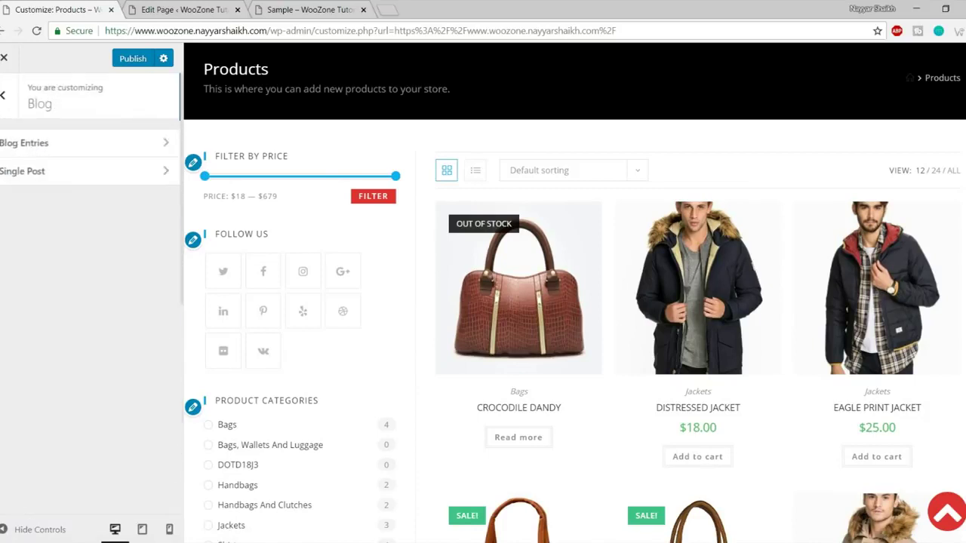
{"action": "left_click", "coordinate": [4, 96]}
Open the WooCommerce panel showing Store Notice, General, Archives and Single Product subsections.
{"action": "scroll", "coordinate": [65, 287], "scroll_direction": "down", "scroll_amount": 3}
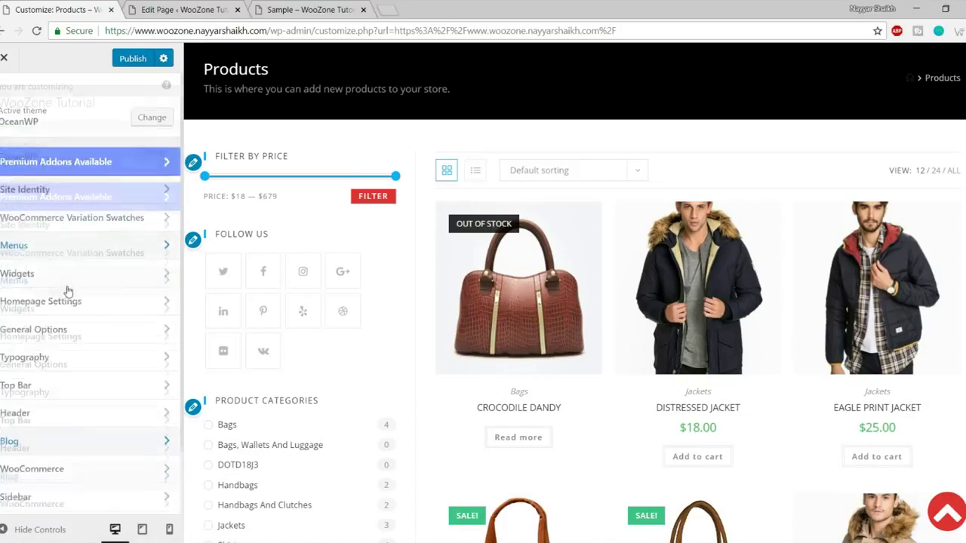
{"action": "left_click", "coordinate": [79, 396]}
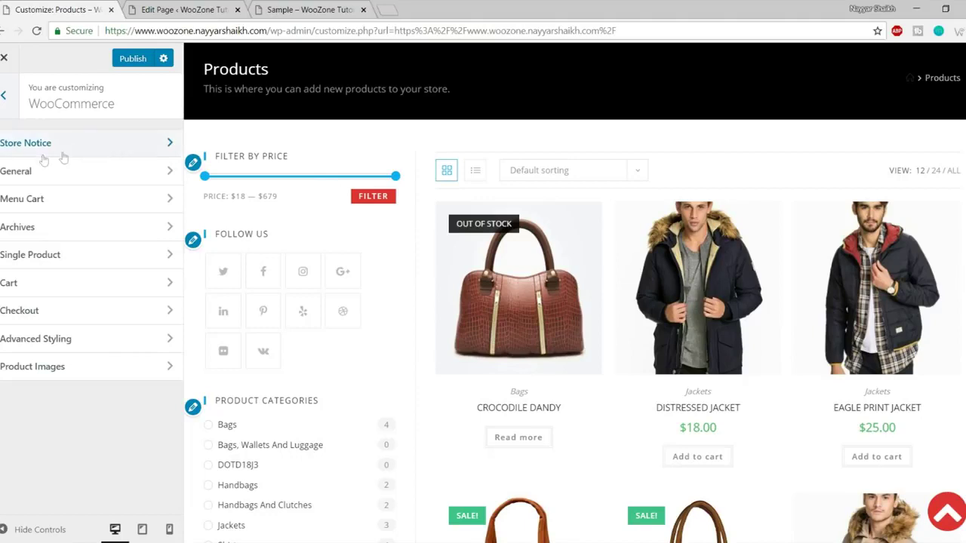
{"action": "key", "text": "Escape"}
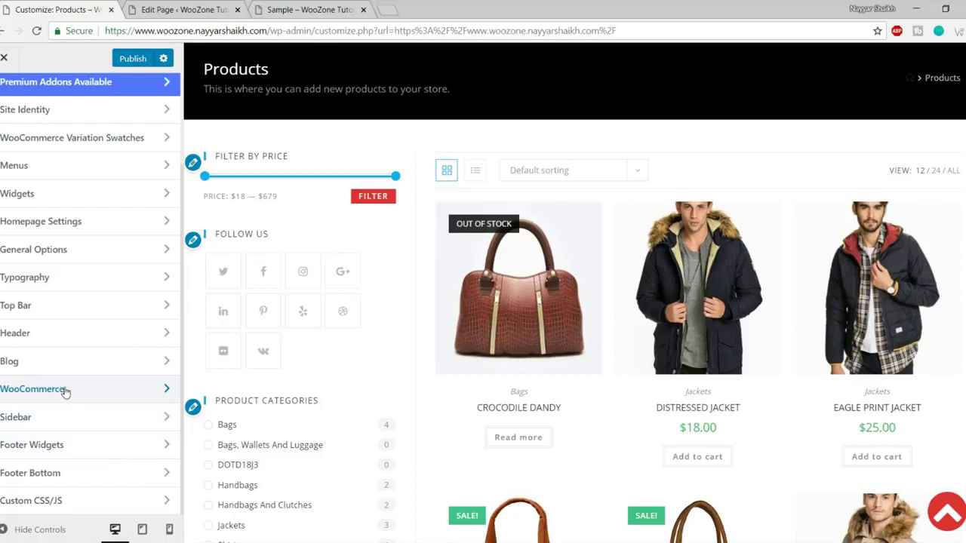
{"action": "left_click", "coordinate": [65, 391]}
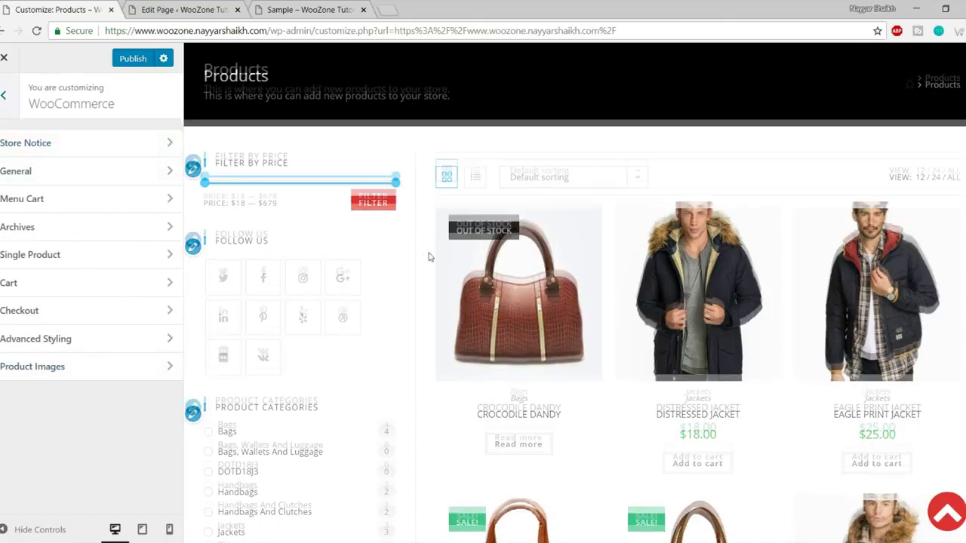
{"action": "scroll", "coordinate": [427, 255], "scroll_direction": "up", "scroll_amount": 2}
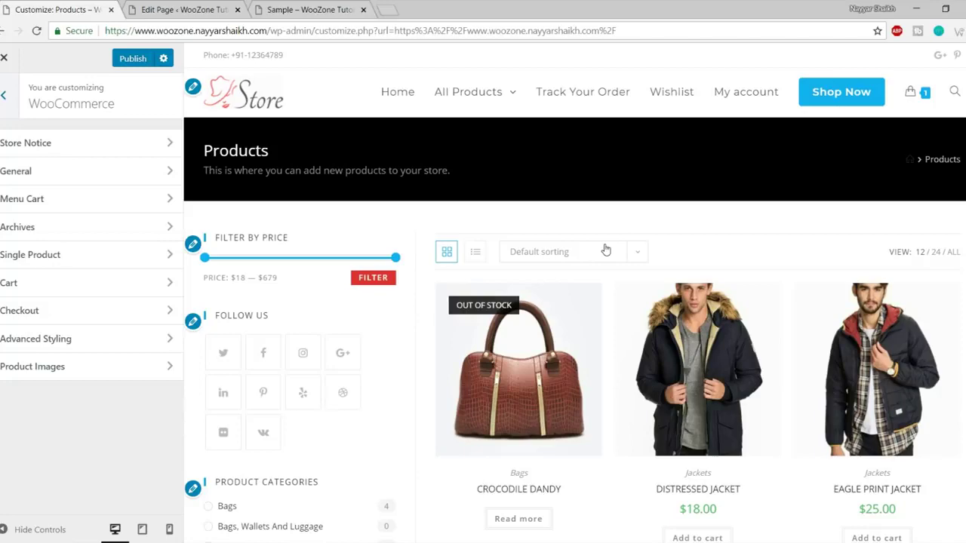
{"action": "scroll", "coordinate": [619, 265], "scroll_direction": "down", "scroll_amount": 5}
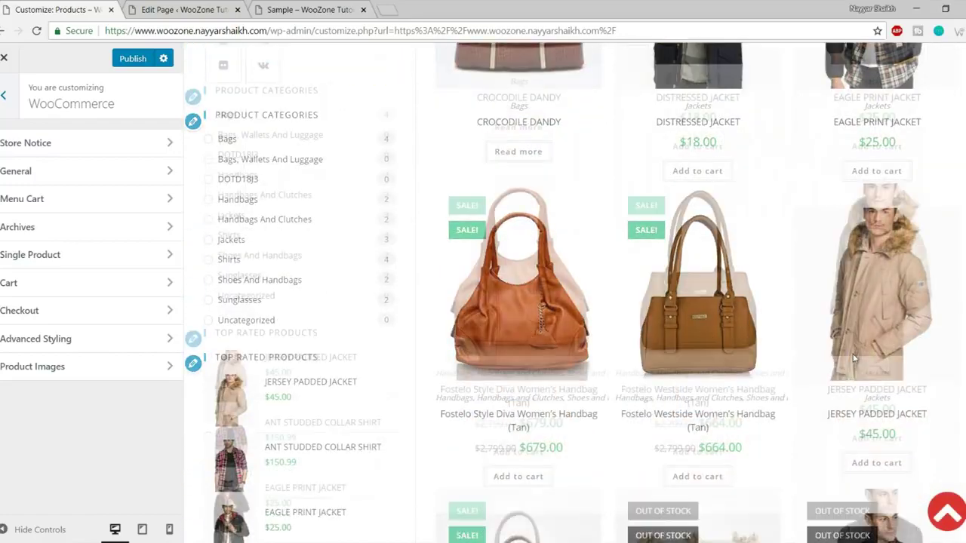
{"action": "mouse_move", "coordinate": [853, 359]}
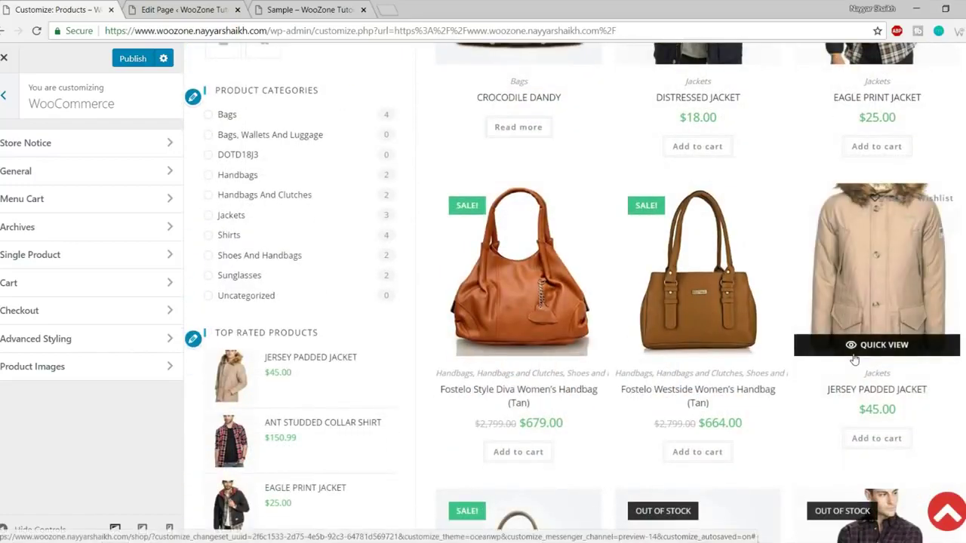
{"action": "scroll", "coordinate": [853, 358], "scroll_direction": "up", "scroll_amount": 5}
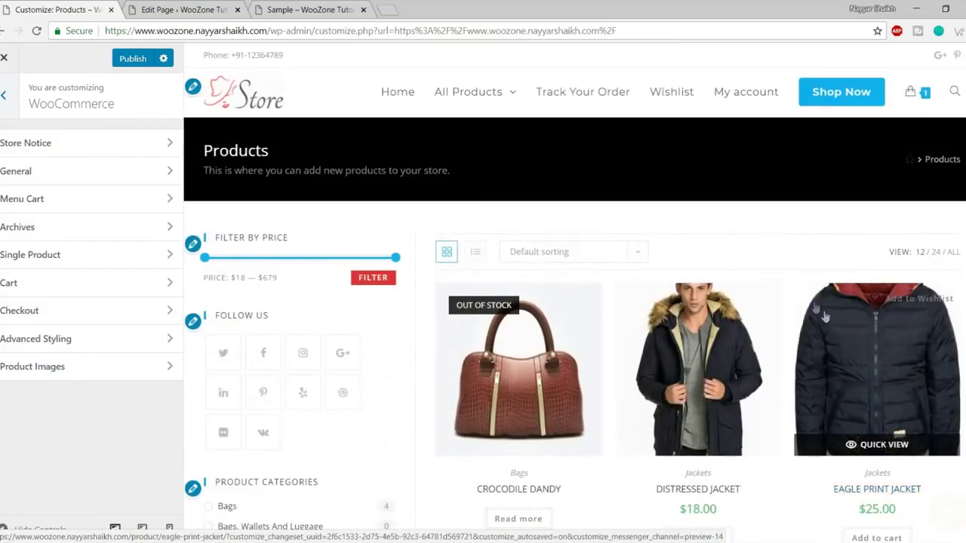
{"action": "left_click", "coordinate": [84, 150]}
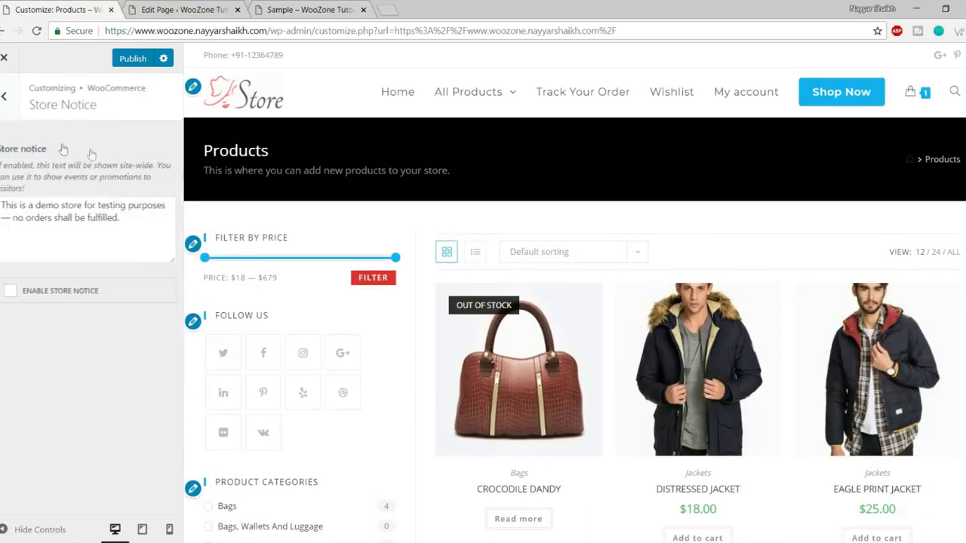
{"action": "left_click", "coordinate": [70, 225]}
{"action": "left_click_drag", "start_coordinate": [133, 224], "coordinate": [1, 206]}
{"action": "left_click", "coordinate": [47, 218]}
{"action": "left_click_drag", "start_coordinate": [85, 218], "coordinate": [2, 206]}
{"action": "left_click", "coordinate": [34, 216]}
{"action": "left_click", "coordinate": [60, 294]}
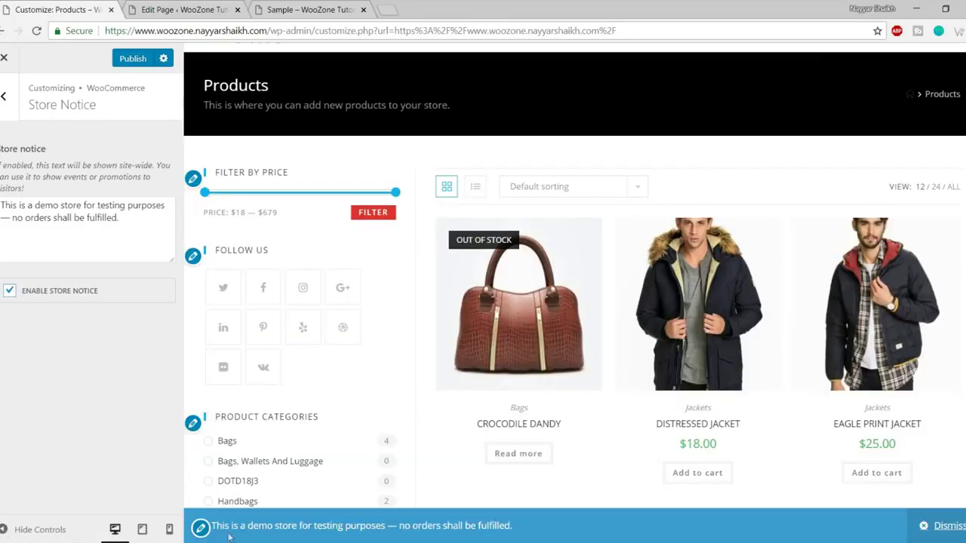
{"action": "left_click_drag", "start_coordinate": [212, 526], "coordinate": [510, 525]}
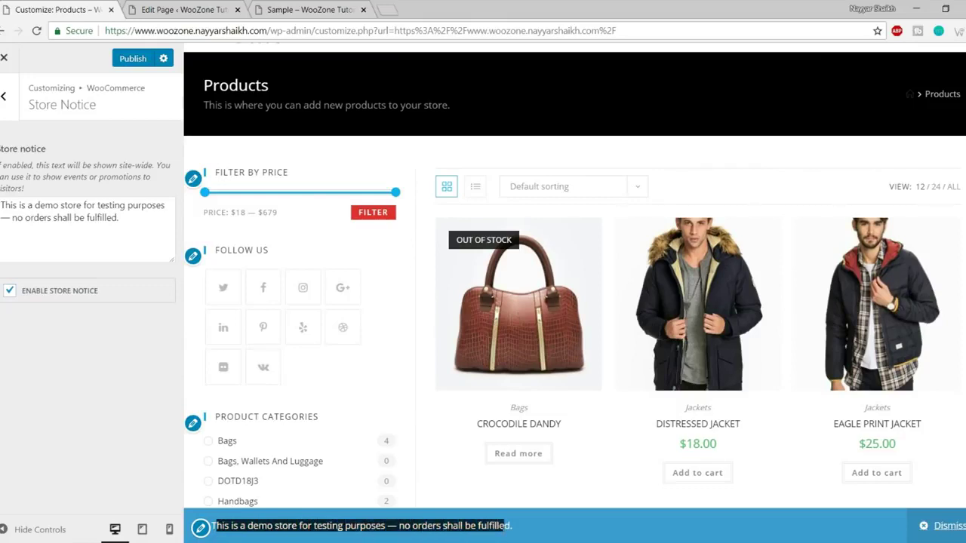
{"action": "left_click", "coordinate": [555, 534]}
{"action": "left_click_drag", "start_coordinate": [379, 526], "coordinate": [540, 532]}
{"action": "left_click", "coordinate": [540, 532]}
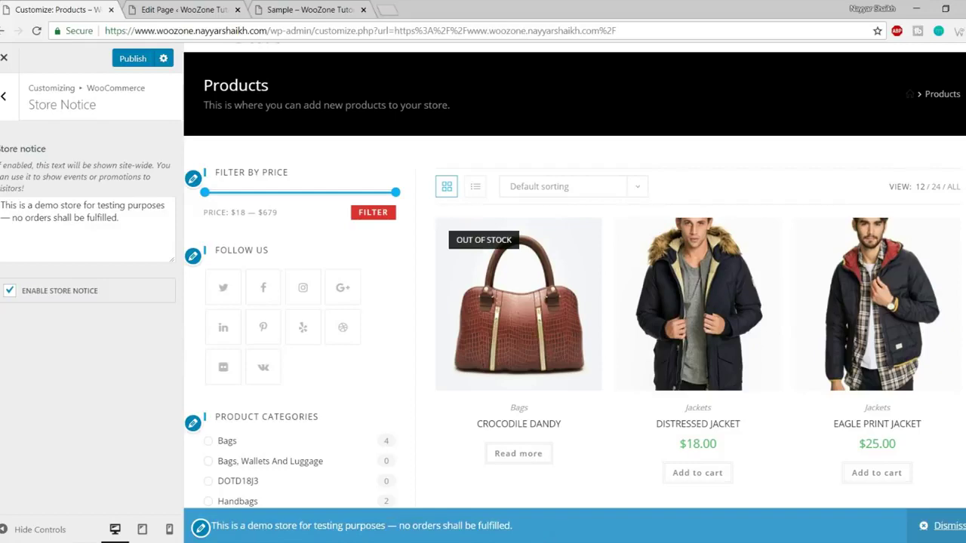
{"action": "scroll", "coordinate": [208, 410], "scroll_direction": "up", "scroll_amount": 1}
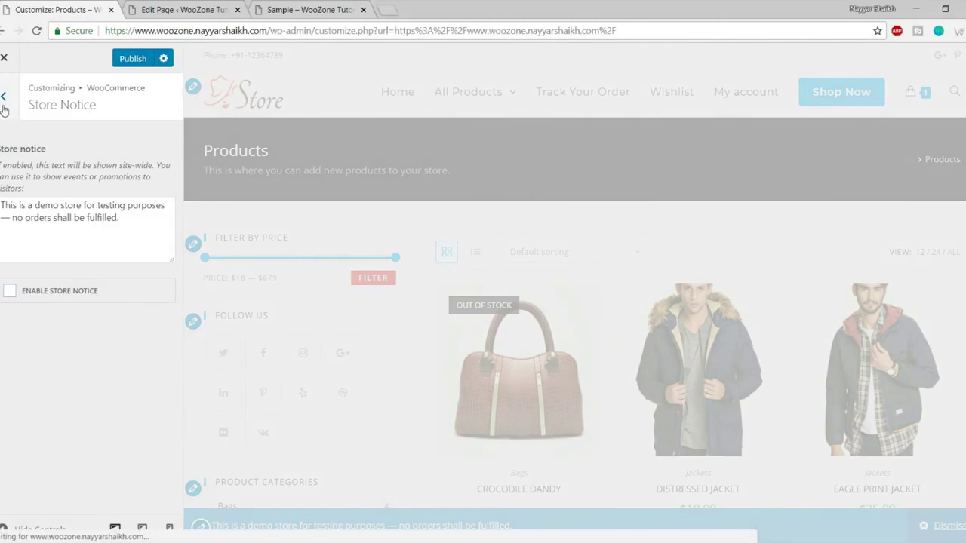
{"action": "left_click", "coordinate": [4, 96]}
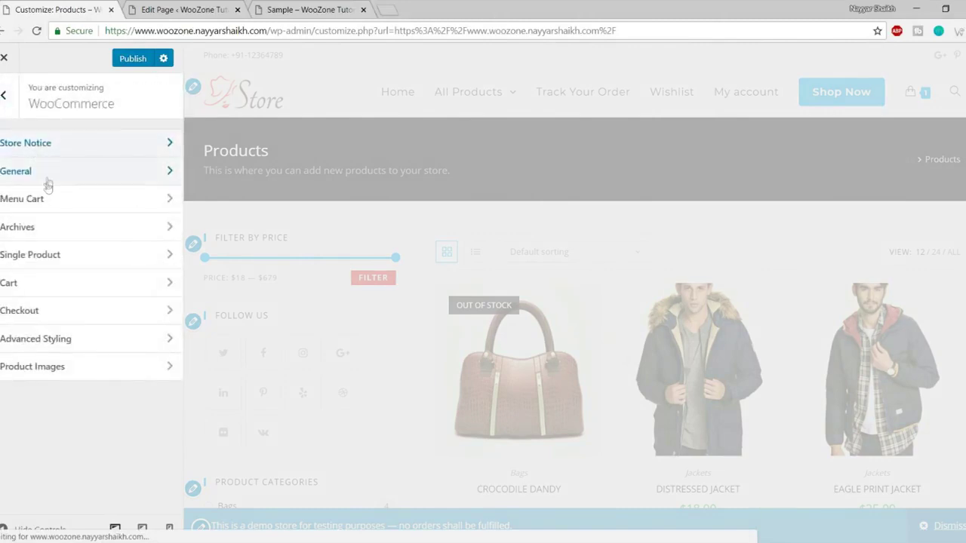
Open the WooCommerce General settings and browse through its options.
{"action": "left_click", "coordinate": [47, 174]}
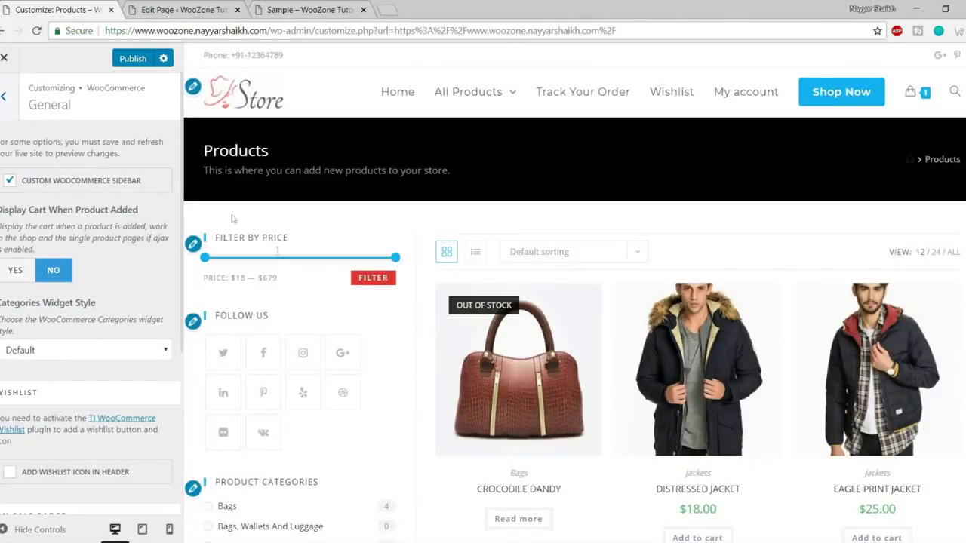
{"action": "scroll", "coordinate": [317, 279], "scroll_direction": "down", "scroll_amount": 5}
{"action": "scroll", "coordinate": [293, 368], "scroll_direction": "down", "scroll_amount": 5}
{"action": "scroll", "coordinate": [293, 368], "scroll_direction": "up", "scroll_amount": 10}
{"action": "scroll", "coordinate": [334, 287], "scroll_direction": "down", "scroll_amount": 1}
{"action": "scroll", "coordinate": [307, 395], "scroll_direction": "down", "scroll_amount": 4}
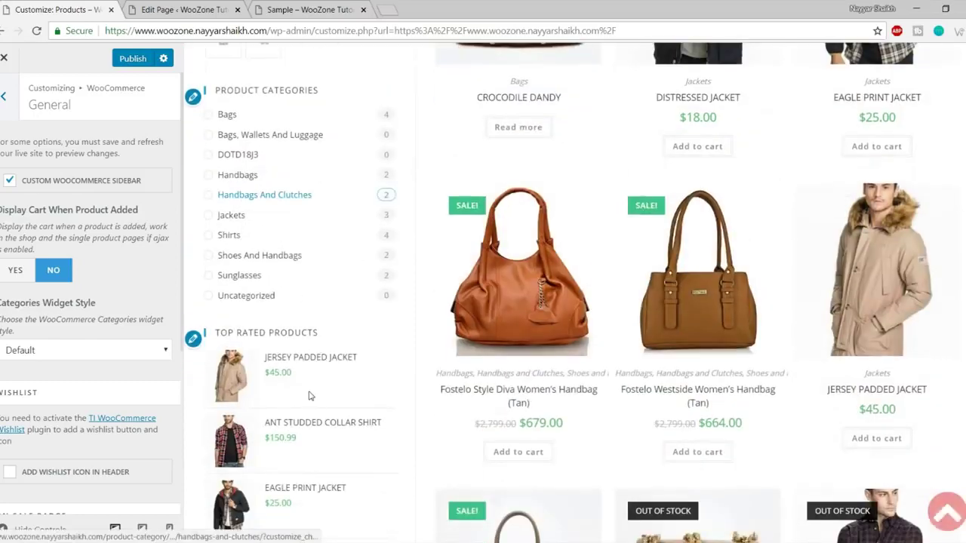
{"action": "scroll", "coordinate": [310, 397], "scroll_direction": "up", "scroll_amount": 5}
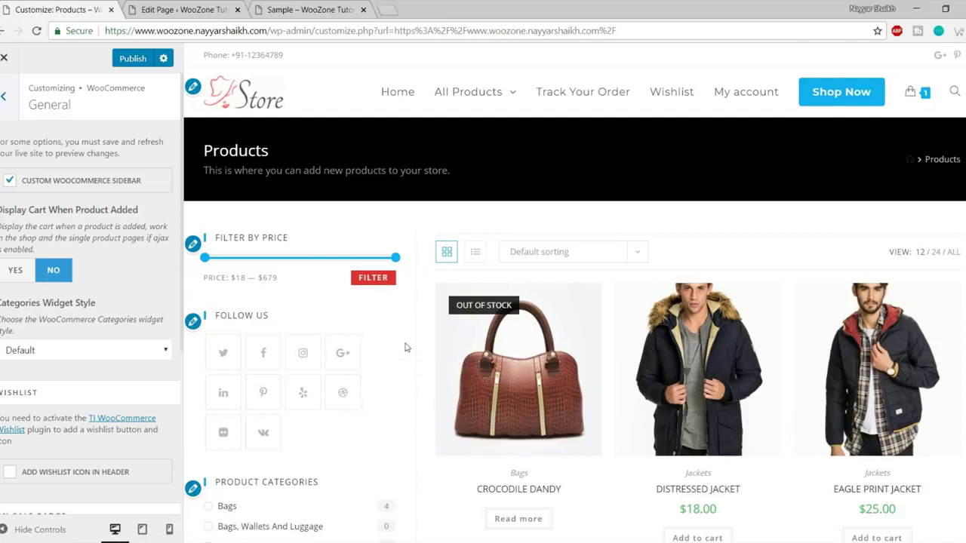
{"action": "scroll", "coordinate": [127, 360], "scroll_direction": "down", "scroll_amount": 3}
{"action": "scroll", "coordinate": [125, 366], "scroll_direction": "up", "scroll_amount": 1}
{"action": "scroll", "coordinate": [113, 354], "scroll_direction": "down", "scroll_amount": 1}
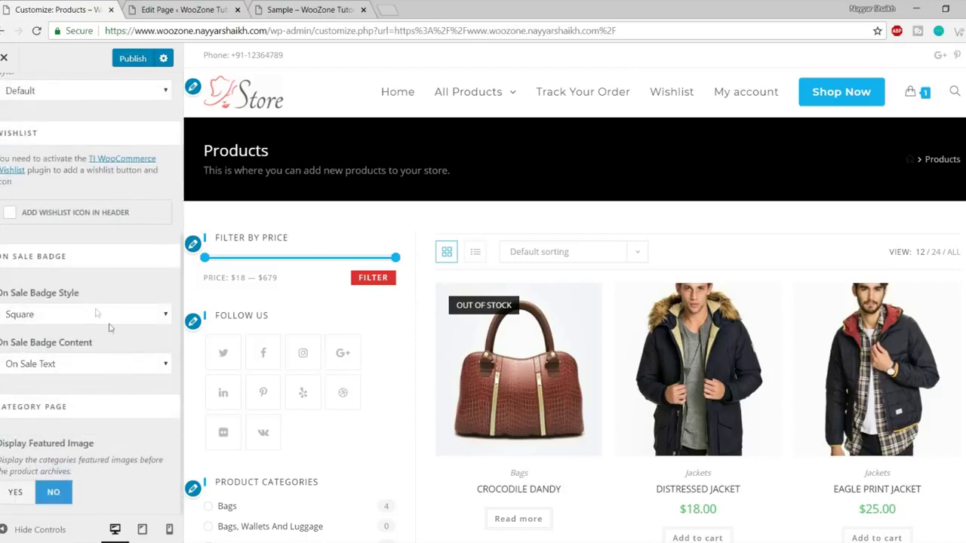
{"action": "scroll", "coordinate": [106, 324], "scroll_direction": "up", "scroll_amount": 4}
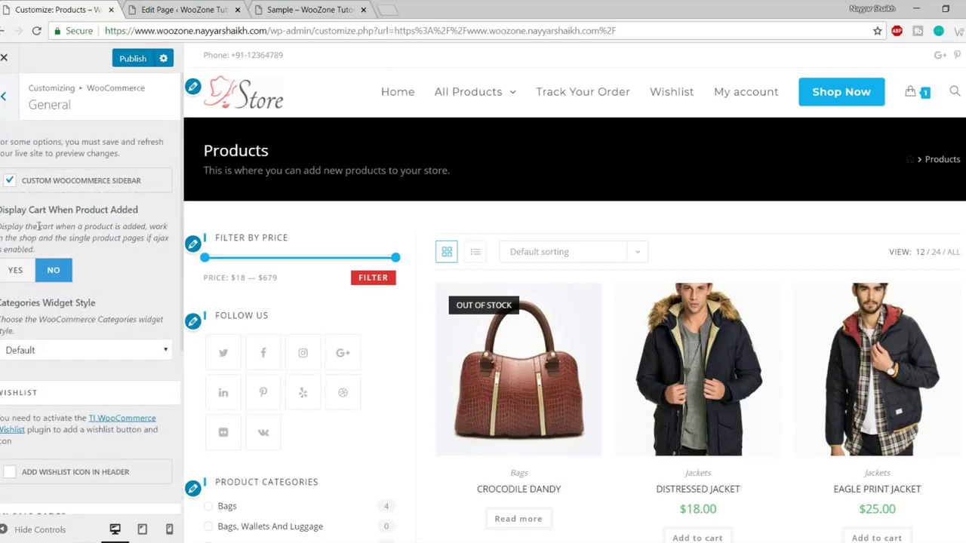
Keep the categories widget style at Default.
{"action": "left_click_drag", "start_coordinate": [47, 214], "coordinate": [130, 219]}
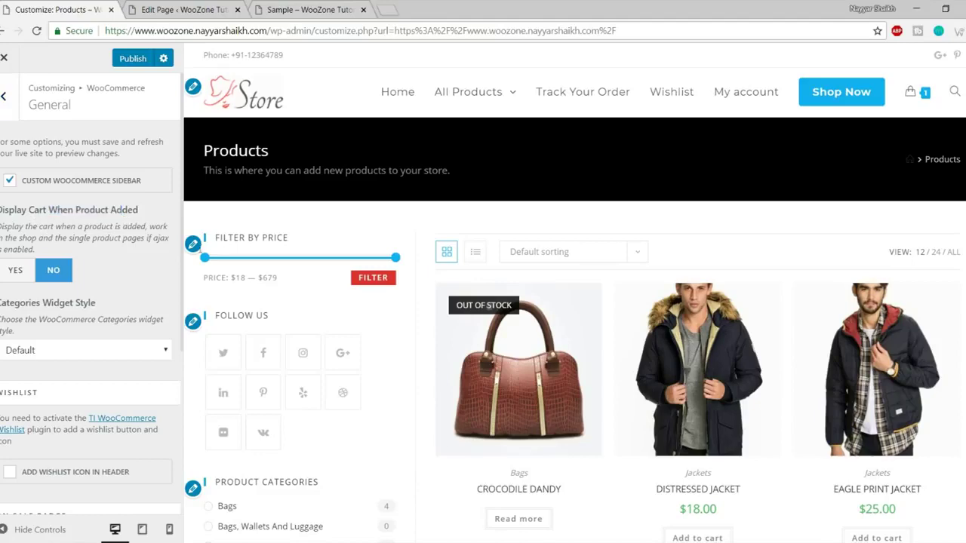
{"action": "scroll", "coordinate": [498, 321], "scroll_direction": "down", "scroll_amount": 1}
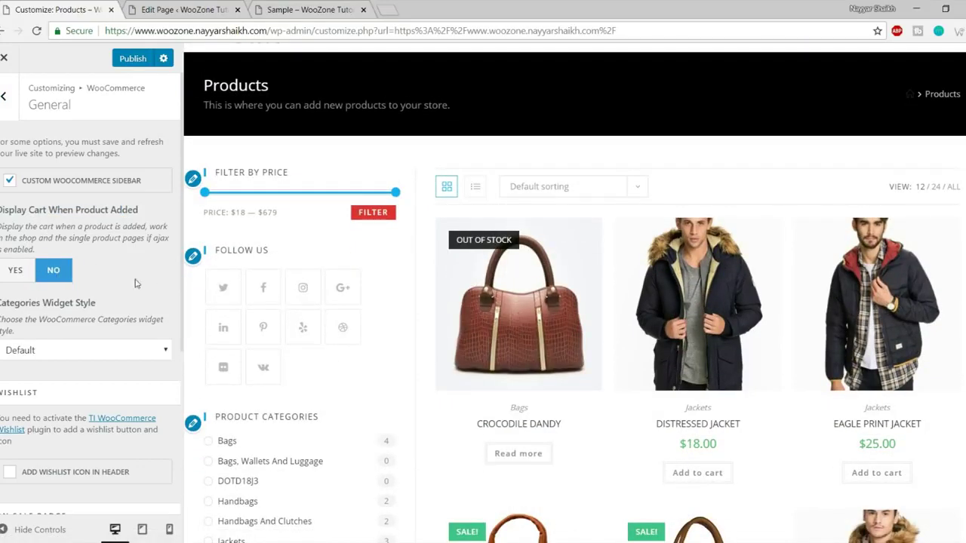
{"action": "scroll", "coordinate": [136, 283], "scroll_direction": "down", "scroll_amount": 1}
{"action": "left_click", "coordinate": [97, 285]}
{"action": "left_click", "coordinate": [90, 300]}
Enable the Add Wishlist Icon in Header option under Wishlist.
{"action": "scroll", "coordinate": [74, 218], "scroll_direction": "down", "scroll_amount": 1}
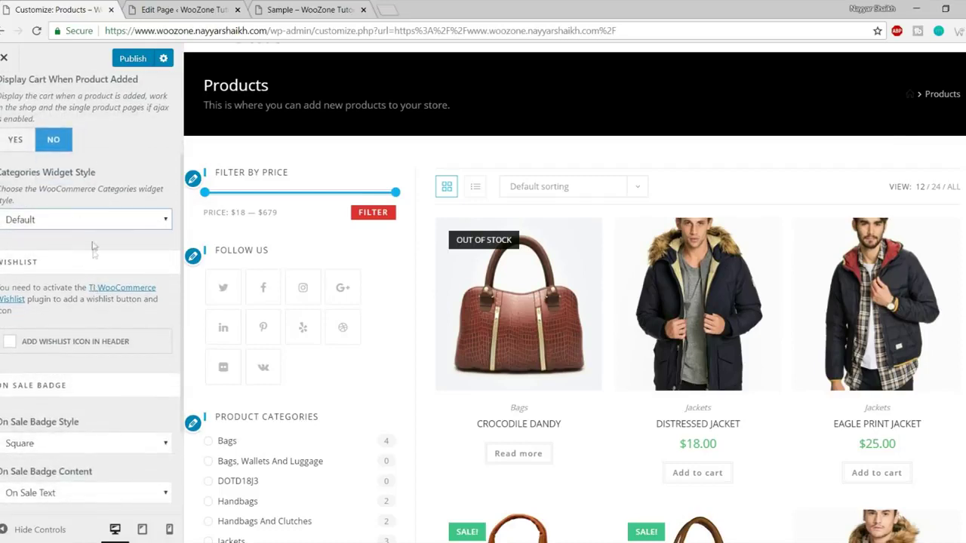
{"action": "scroll", "coordinate": [93, 247], "scroll_direction": "down", "scroll_amount": 2}
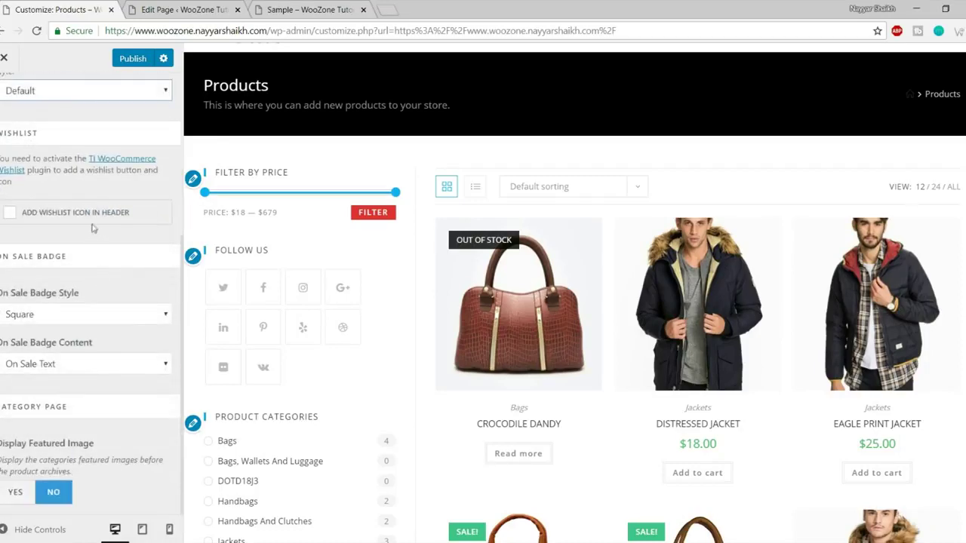
{"action": "scroll", "coordinate": [566, 264], "scroll_direction": "up", "scroll_amount": 1}
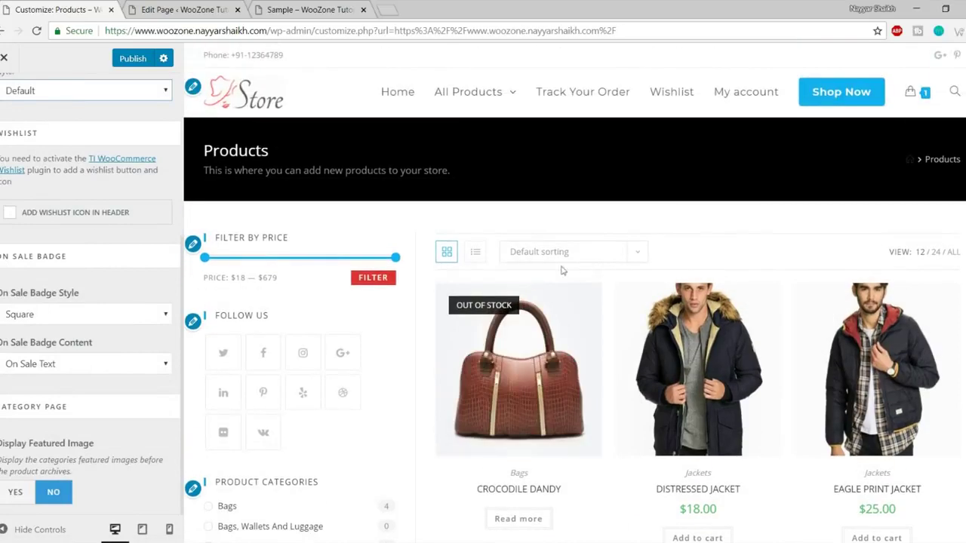
{"action": "left_click", "coordinate": [81, 215]}
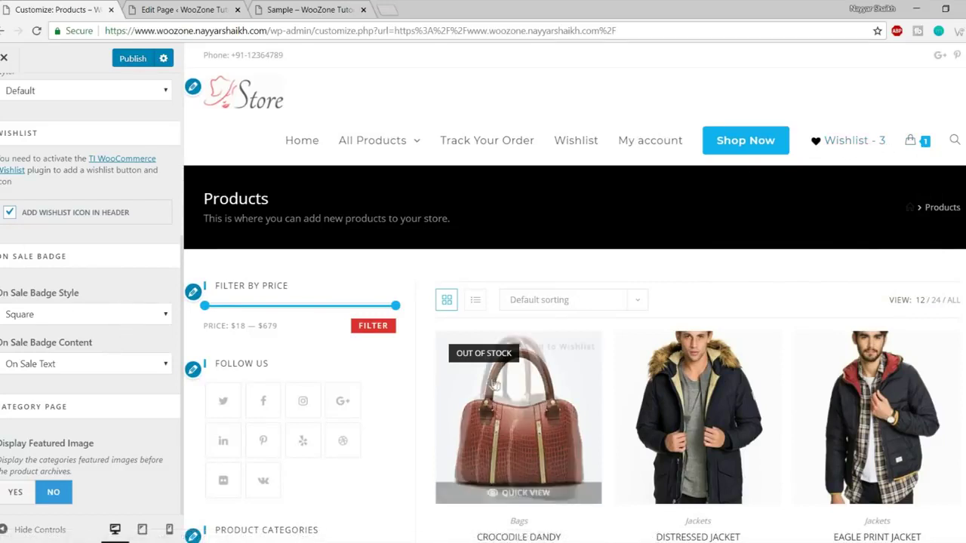
Set the On Sale Badge Style to Circle, keeping badge content as On Sale Text.
{"action": "scroll", "coordinate": [494, 383], "scroll_direction": "down", "scroll_amount": 6}
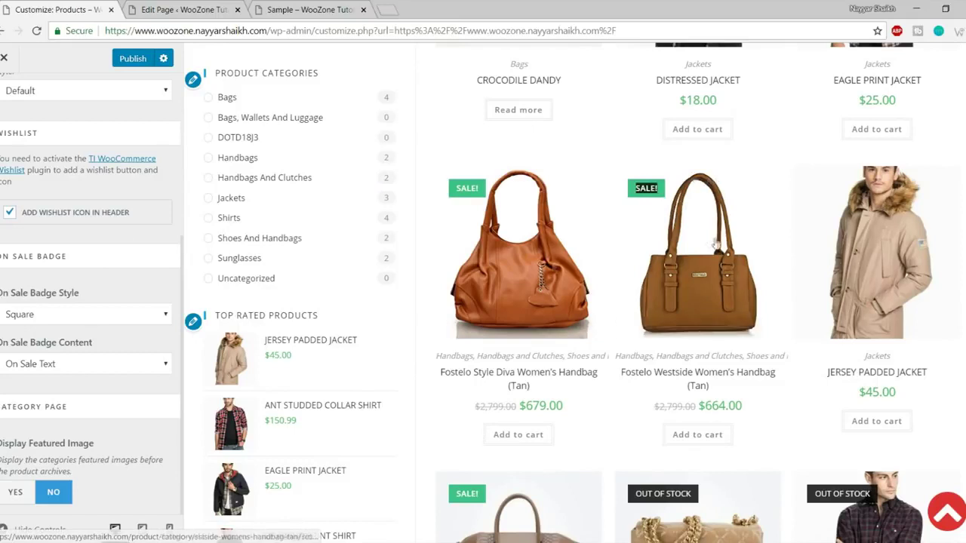
{"action": "left_click", "coordinate": [62, 322]}
{"action": "left_click", "coordinate": [60, 341]}
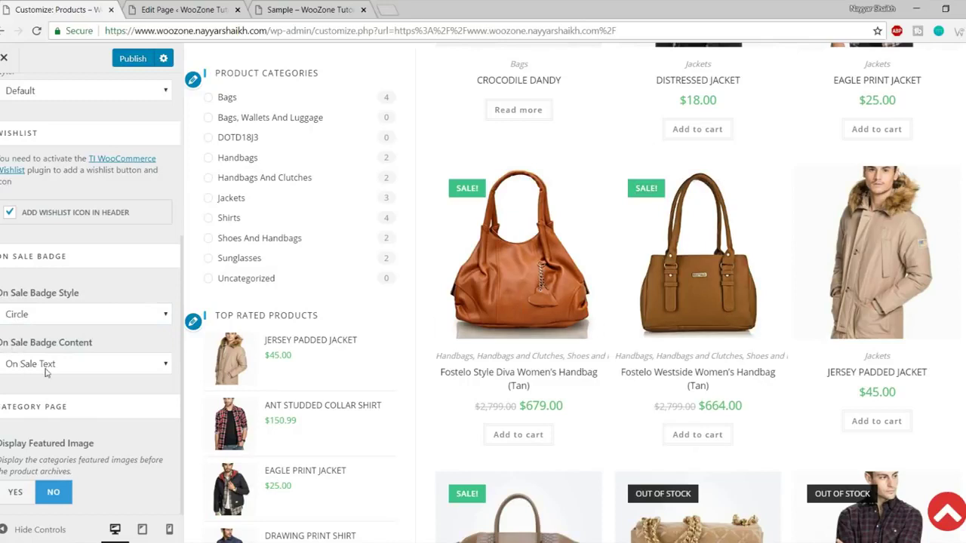
{"action": "left_click", "coordinate": [47, 369]}
{"action": "left_click", "coordinate": [124, 347]}
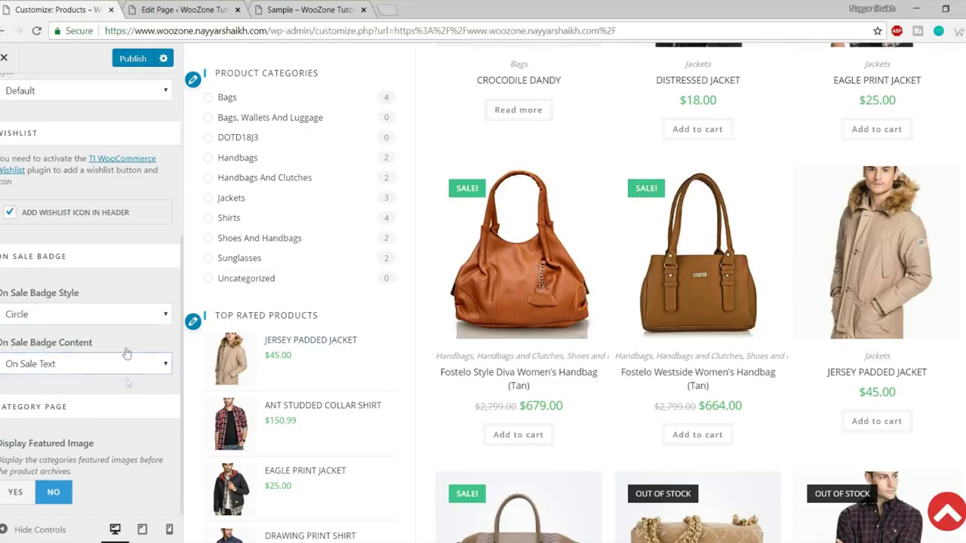
Return to the list of WooCommerce settings sections.
{"action": "scroll", "coordinate": [134, 427], "scroll_direction": "up", "scroll_amount": 3}
{"action": "scroll", "coordinate": [135, 429], "scroll_direction": "down", "scroll_amount": 3}
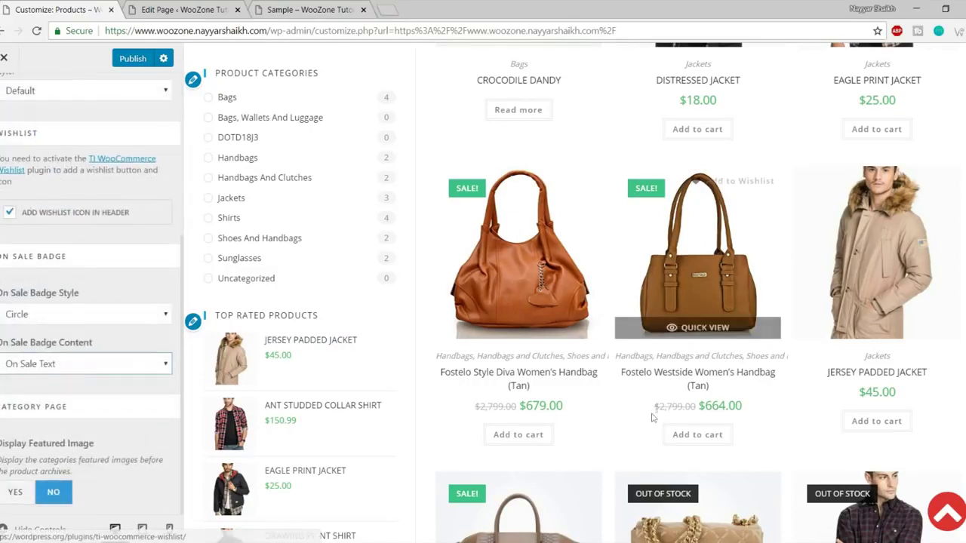
{"action": "scroll", "coordinate": [704, 352], "scroll_direction": "down", "scroll_amount": 1}
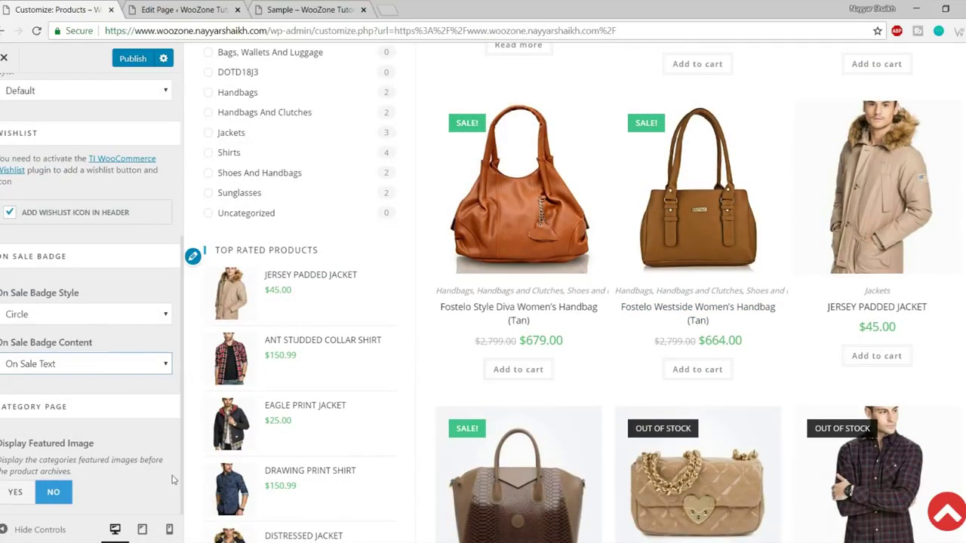
{"action": "scroll", "coordinate": [158, 482], "scroll_direction": "up", "scroll_amount": 3}
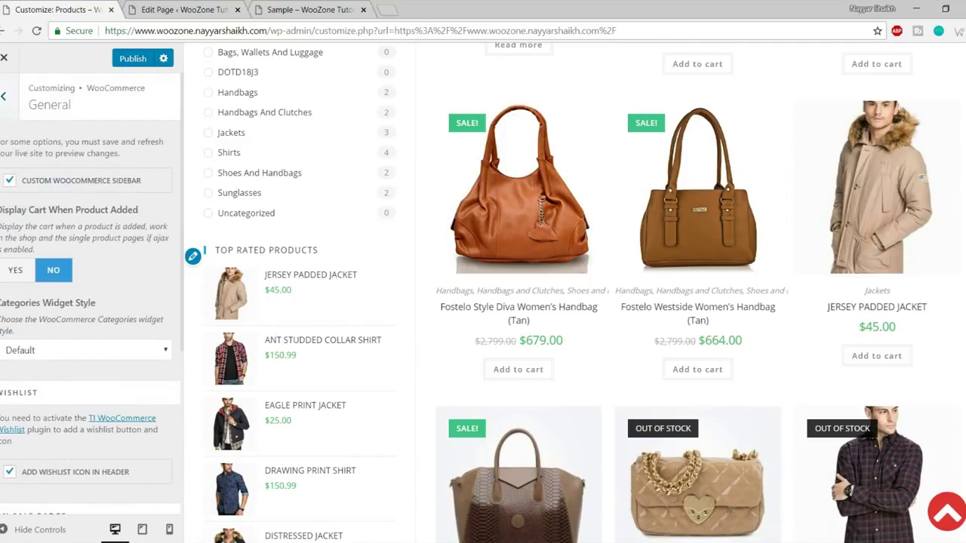
{"action": "left_click", "coordinate": [4, 95]}
In Menu Cart, set the header cart Display to Icon And Cart Count + Total.
{"action": "left_click", "coordinate": [76, 199]}
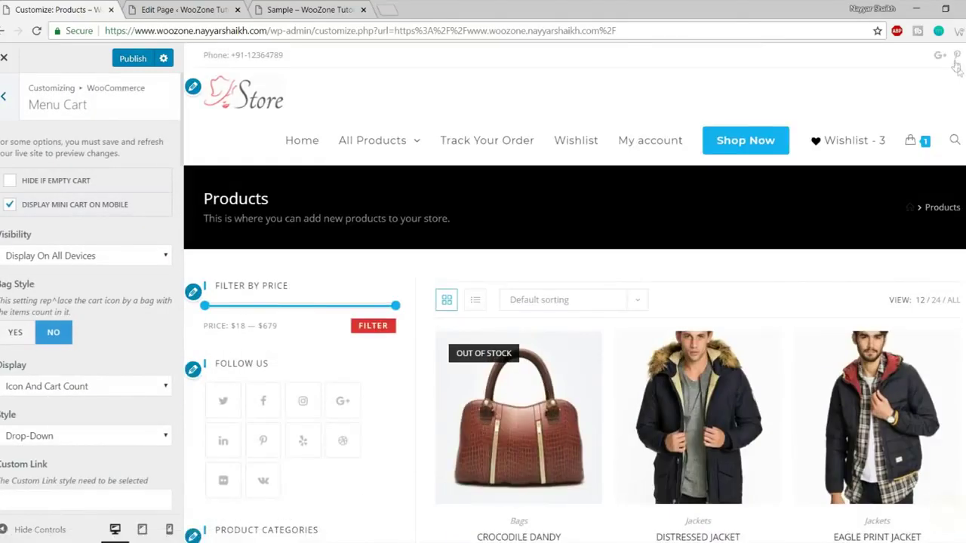
{"action": "scroll", "coordinate": [56, 332], "scroll_direction": "down", "scroll_amount": 1}
{"action": "scroll", "coordinate": [56, 332], "scroll_direction": "down", "scroll_amount": 1}
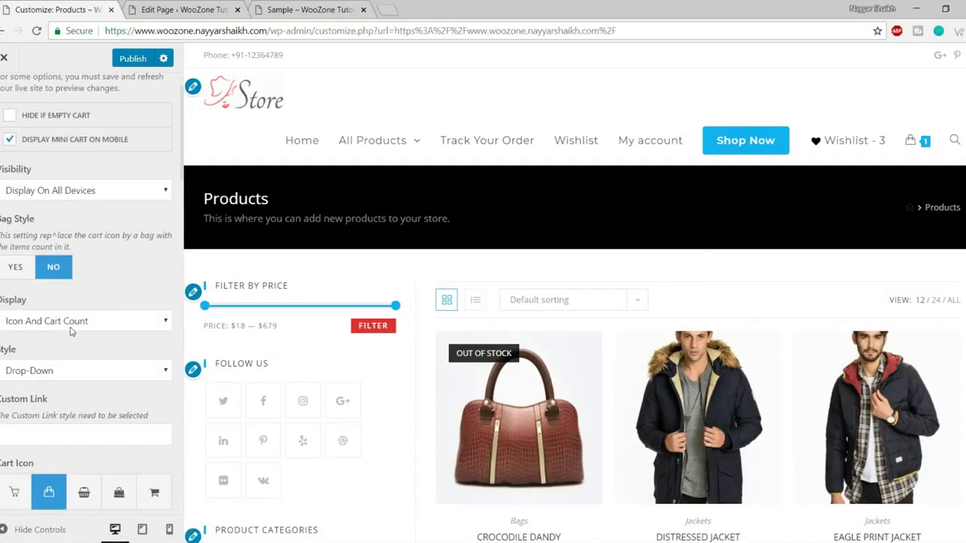
{"action": "mouse_move", "coordinate": [913, 144]}
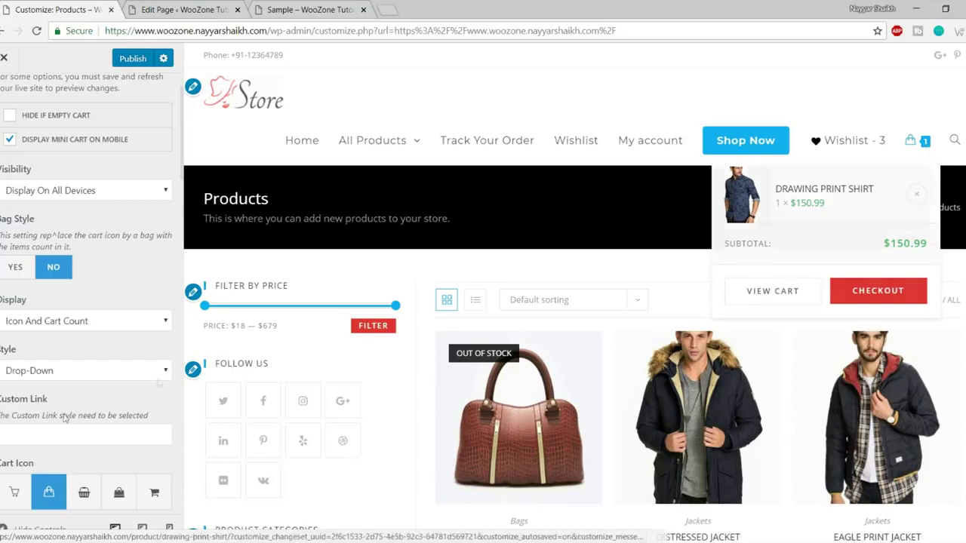
{"action": "left_click", "coordinate": [83, 325]}
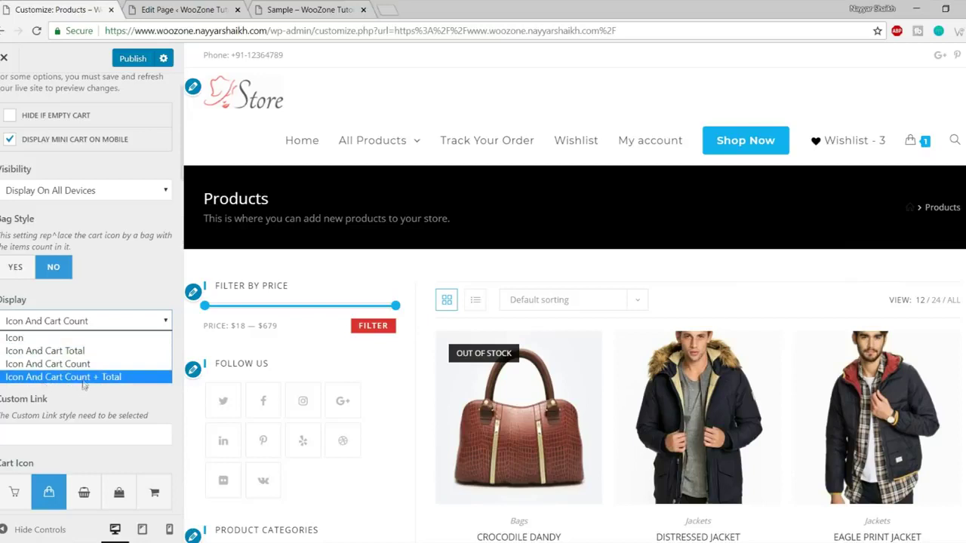
{"action": "left_click", "coordinate": [85, 377]}
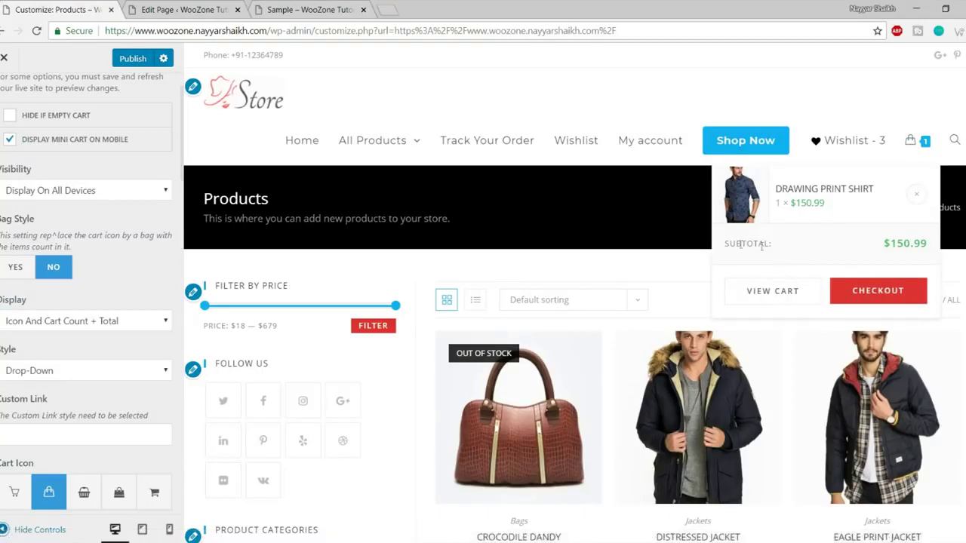
{"action": "left_click_drag", "start_coordinate": [723, 243], "coordinate": [928, 243]}
{"action": "left_click", "coordinate": [923, 240]}
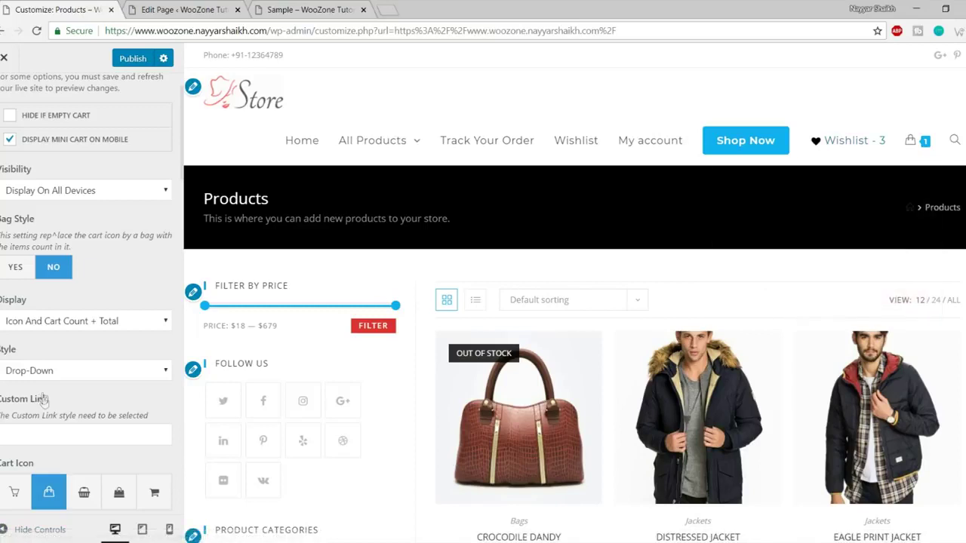
Keep the cart opening as a Drop-Down mini cart.
{"action": "scroll", "coordinate": [85, 385], "scroll_direction": "down", "scroll_amount": 1}
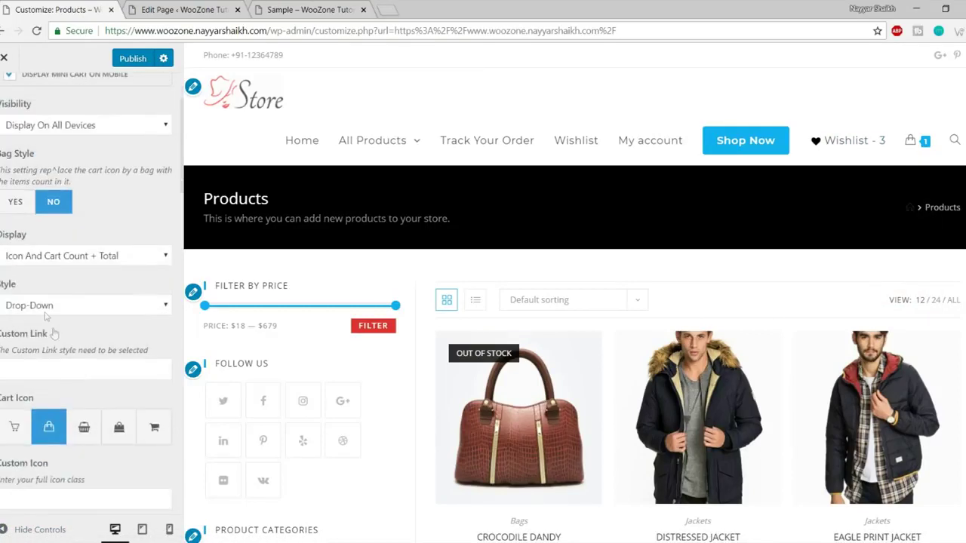
{"action": "left_click", "coordinate": [46, 308]}
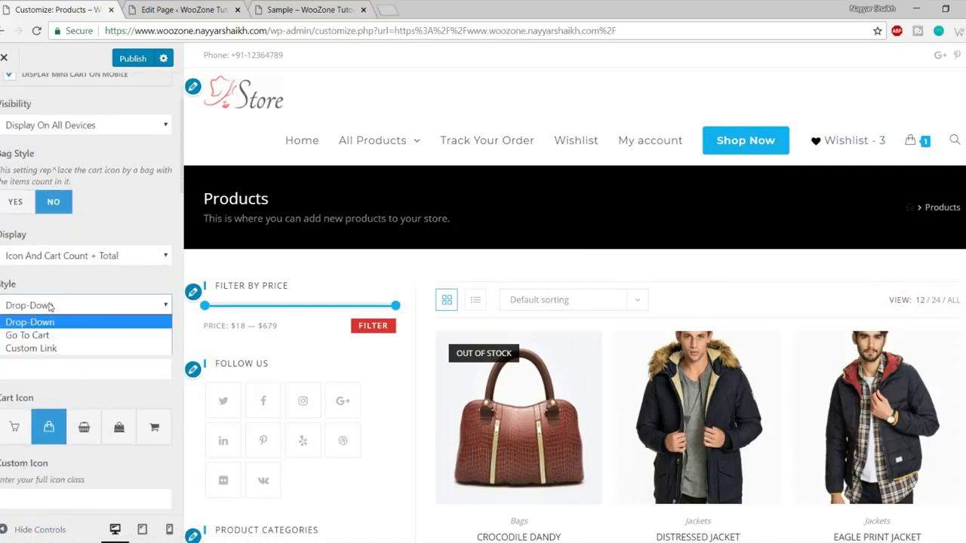
{"action": "left_click", "coordinate": [50, 306]}
{"action": "mouse_move", "coordinate": [911, 140]}
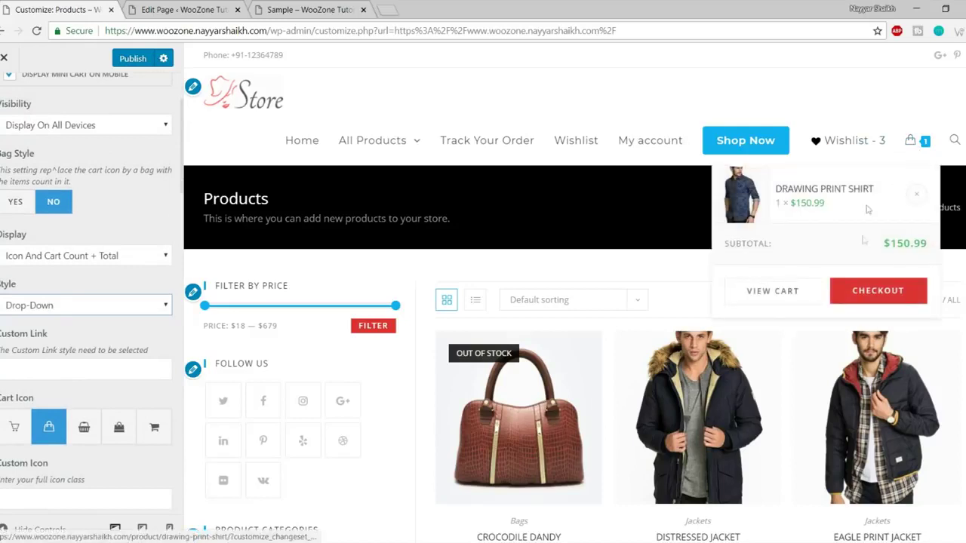
{"action": "left_click", "coordinate": [45, 309]}
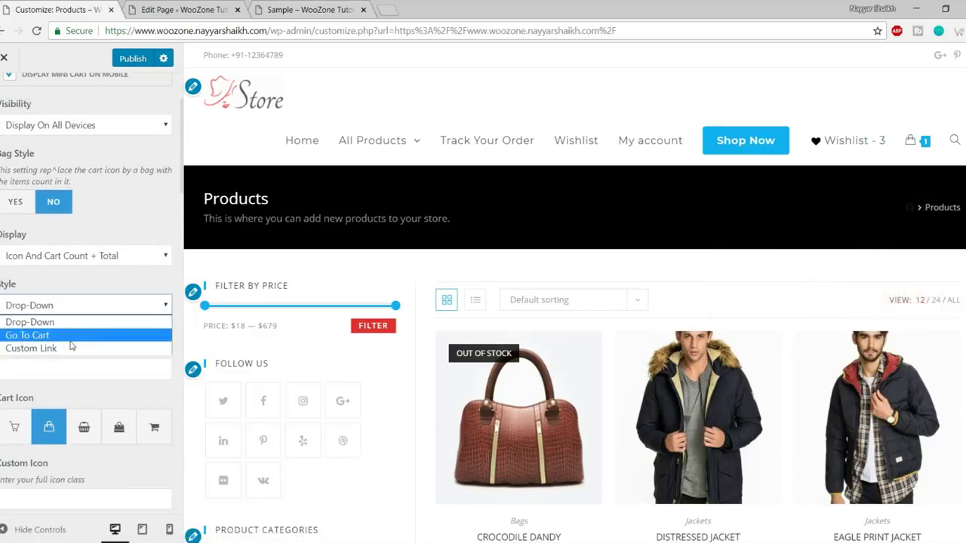
{"action": "left_click", "coordinate": [89, 302]}
Change the header cart icon to a cart and enlarge it to 41 px.
{"action": "scroll", "coordinate": [112, 313], "scroll_direction": "down", "scroll_amount": 1}
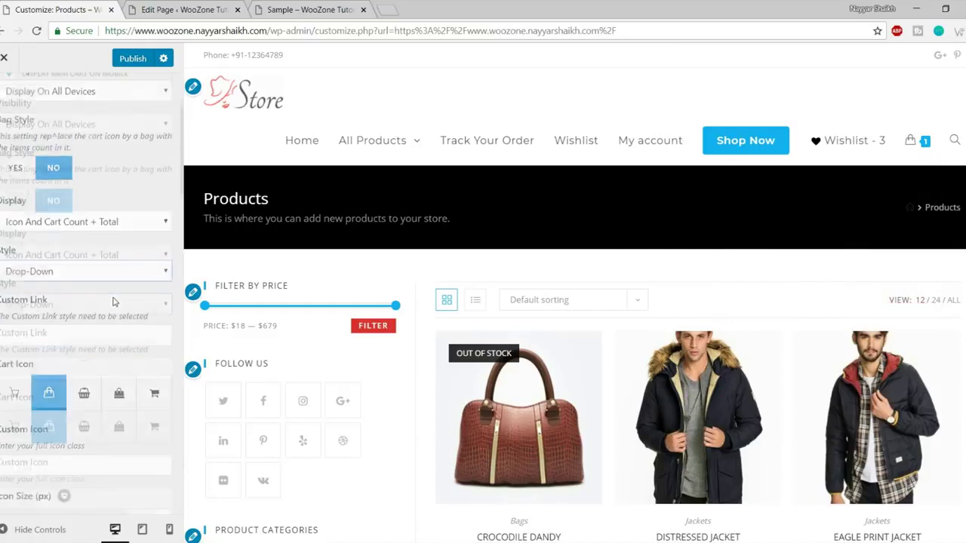
{"action": "scroll", "coordinate": [111, 313], "scroll_direction": "down", "scroll_amount": 1}
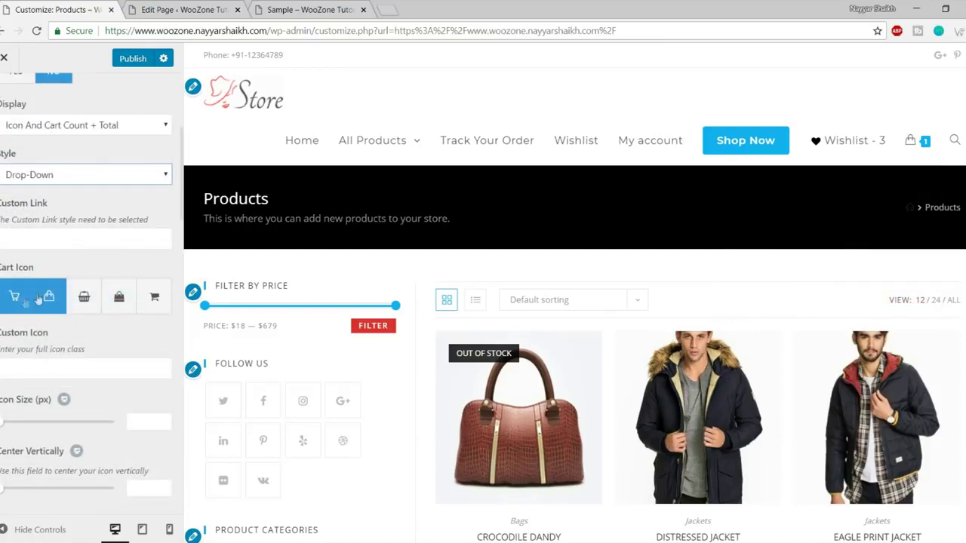
{"action": "mouse_move", "coordinate": [911, 144]}
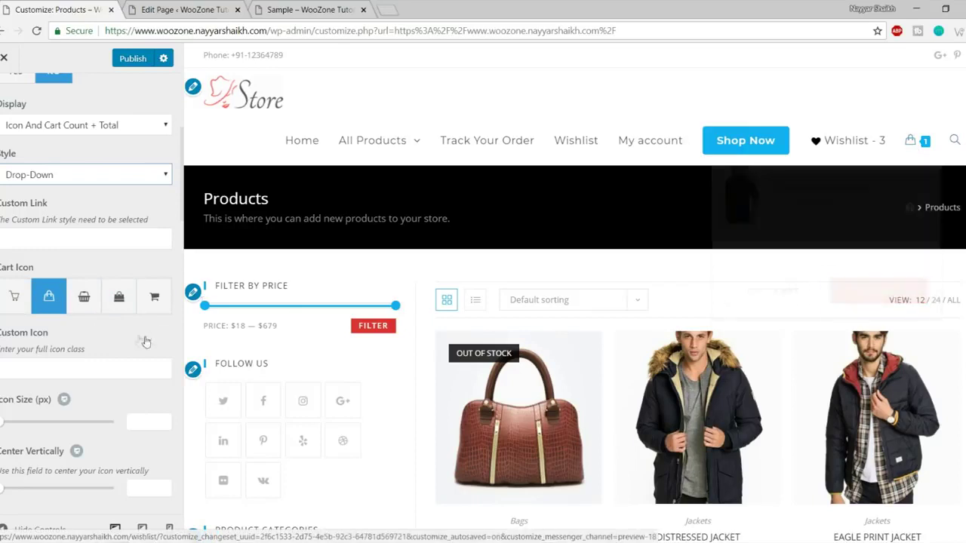
{"action": "left_click", "coordinate": [154, 298]}
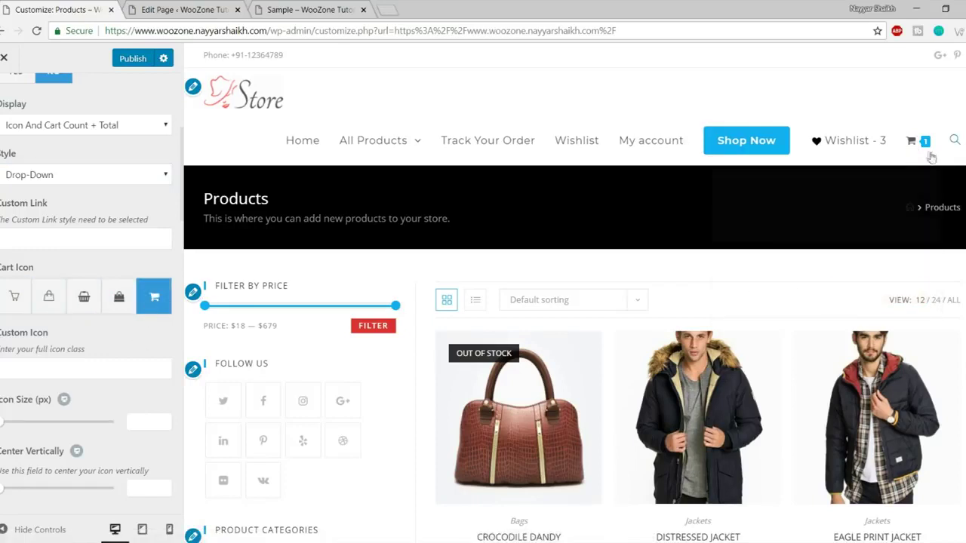
{"action": "scroll", "coordinate": [85, 385], "scroll_direction": "down", "scroll_amount": 1}
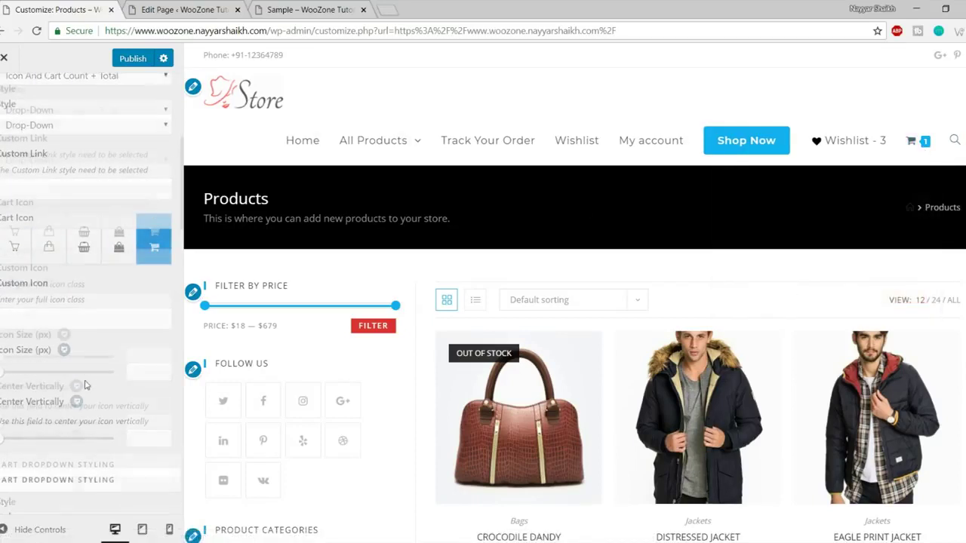
{"action": "left_click_drag", "start_coordinate": [2, 362], "coordinate": [39, 364]}
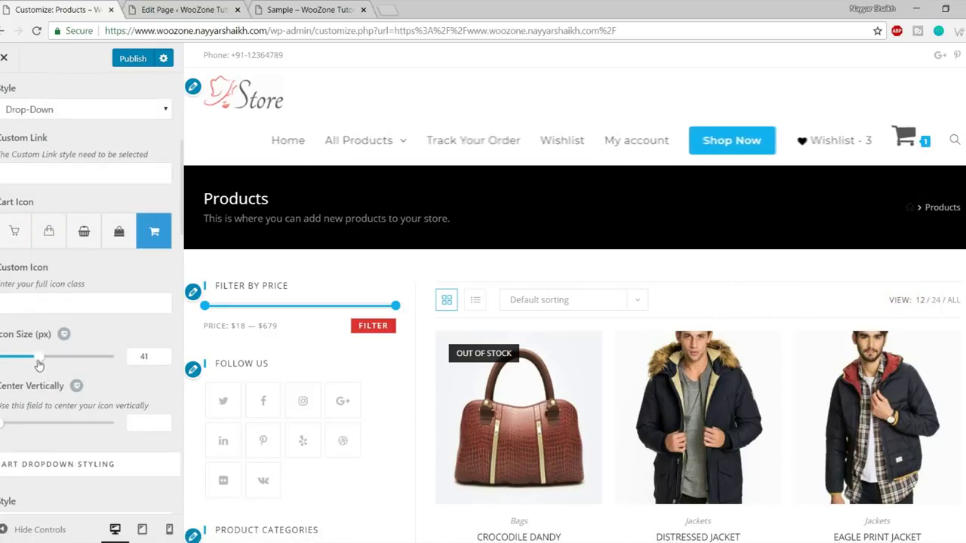
{"action": "mouse_move", "coordinate": [864, 147]}
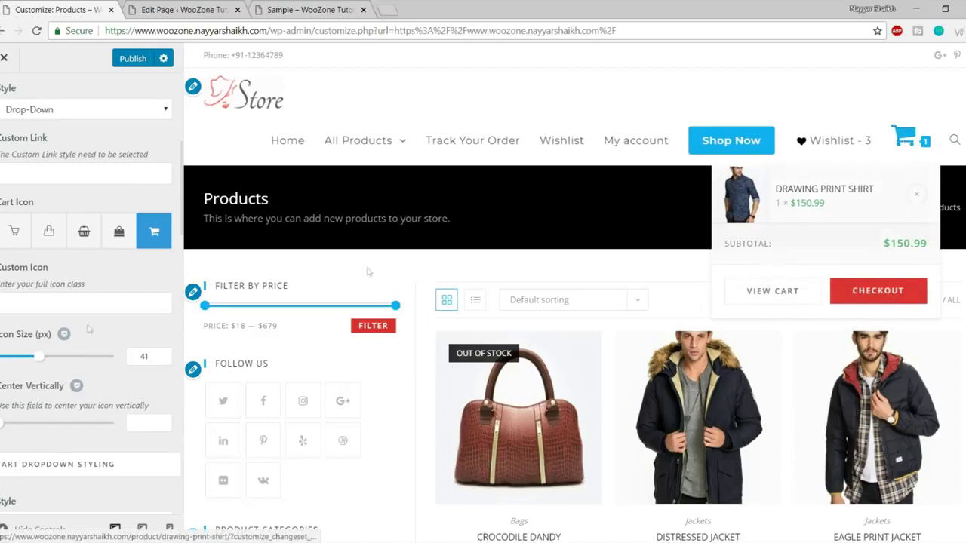
Keep the Compact cart dropdown style and go back to the WooCommerce sections.
{"action": "scroll", "coordinate": [102, 378], "scroll_direction": "down", "scroll_amount": 3}
{"action": "scroll", "coordinate": [102, 378], "scroll_direction": "down", "scroll_amount": 2}
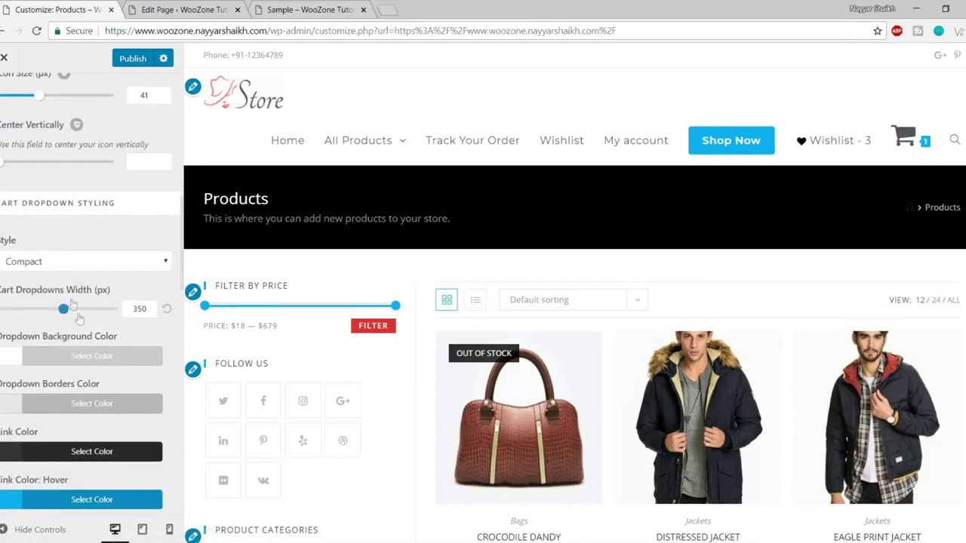
{"action": "left_click", "coordinate": [91, 267]}
{"action": "left_click", "coordinate": [91, 279]}
{"action": "scroll", "coordinate": [94, 377], "scroll_direction": "down", "scroll_amount": 9}
{"action": "scroll", "coordinate": [100, 432], "scroll_direction": "up", "scroll_amount": 1}
{"action": "scroll", "coordinate": [101, 432], "scroll_direction": "up", "scroll_amount": 12}
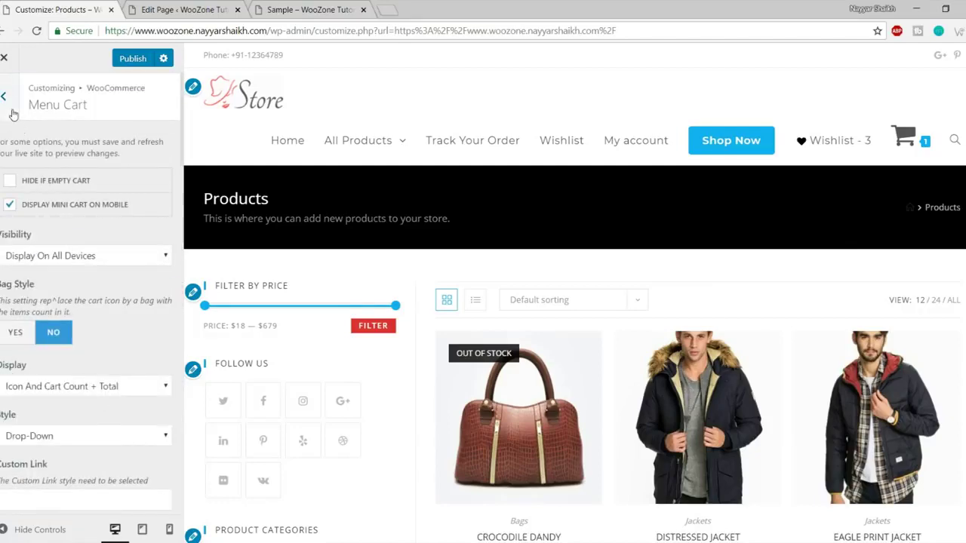
{"action": "left_click", "coordinate": [12, 114]}
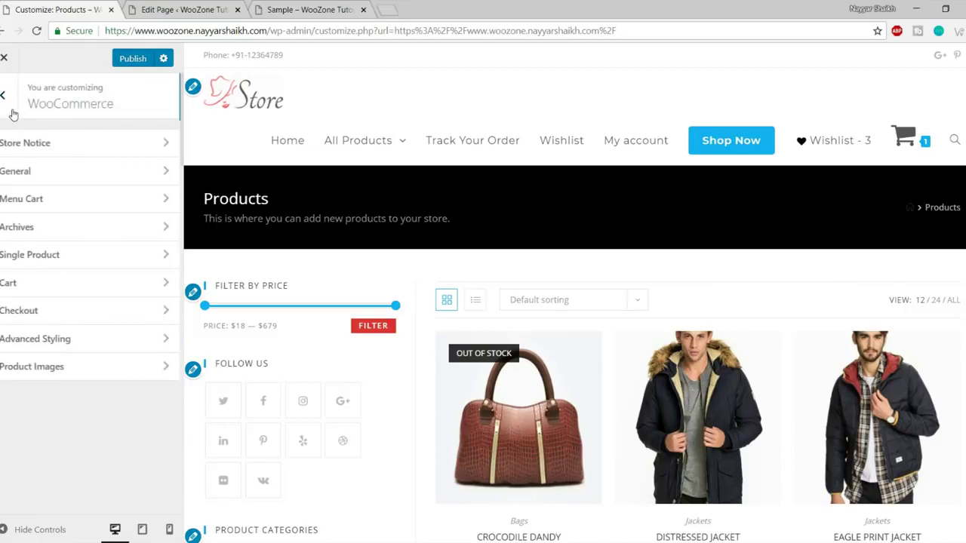
Open the WooCommerce Archives settings.
{"action": "left_click", "coordinate": [48, 230]}
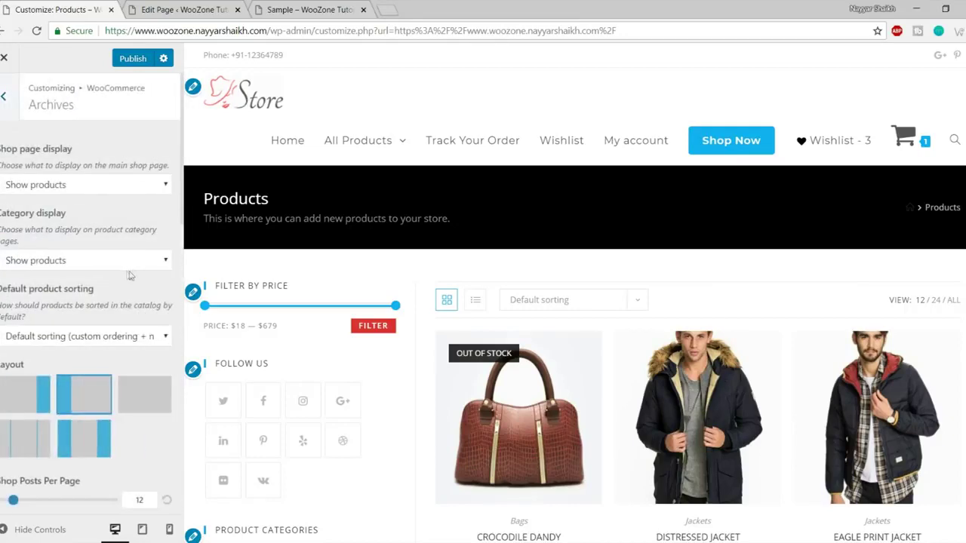
{"action": "scroll", "coordinate": [134, 272], "scroll_direction": "down", "scroll_amount": 3}
{"action": "scroll", "coordinate": [528, 377], "scroll_direction": "down", "scroll_amount": 5}
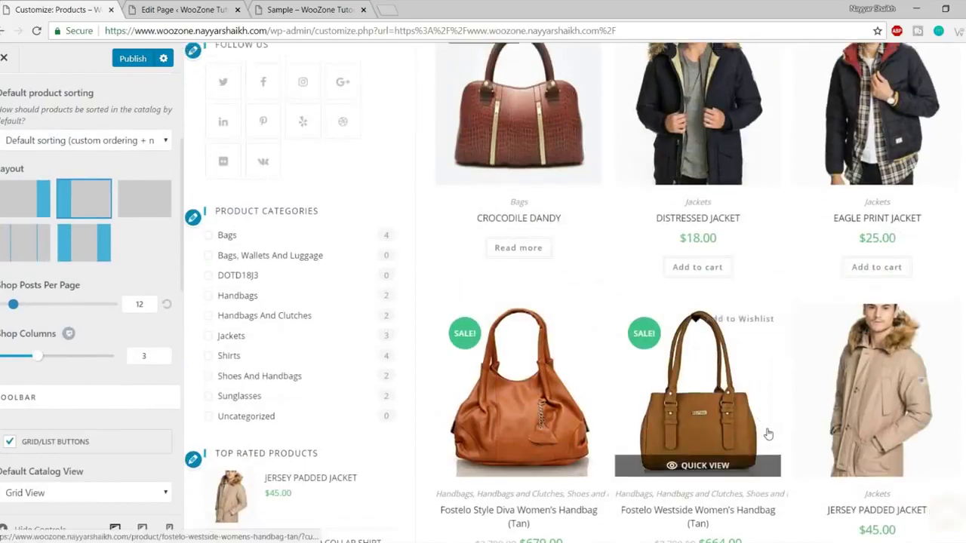
{"action": "scroll", "coordinate": [521, 380], "scroll_direction": "up", "scroll_amount": 5}
{"action": "scroll", "coordinate": [91, 302], "scroll_direction": "up", "scroll_amount": 3}
{"action": "scroll", "coordinate": [754, 370], "scroll_direction": "down", "scroll_amount": 10}
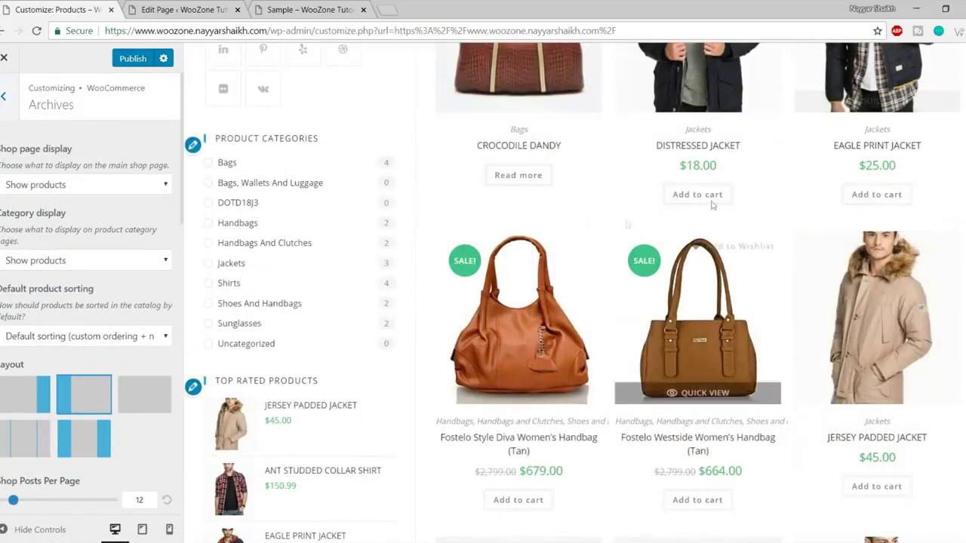
{"action": "scroll", "coordinate": [919, 367], "scroll_direction": "up", "scroll_amount": 10}
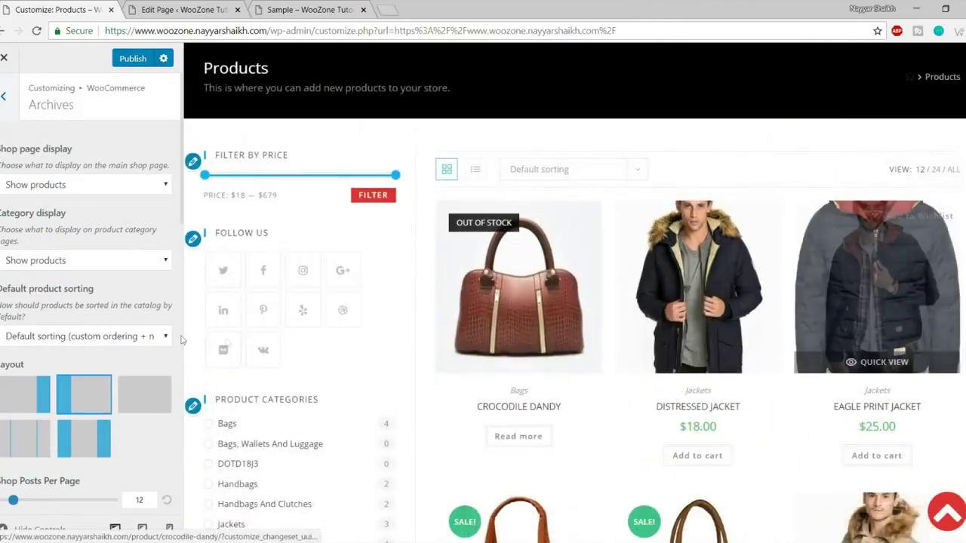
Keep the Shop page display set to Show products.
{"action": "left_click", "coordinate": [43, 185]}
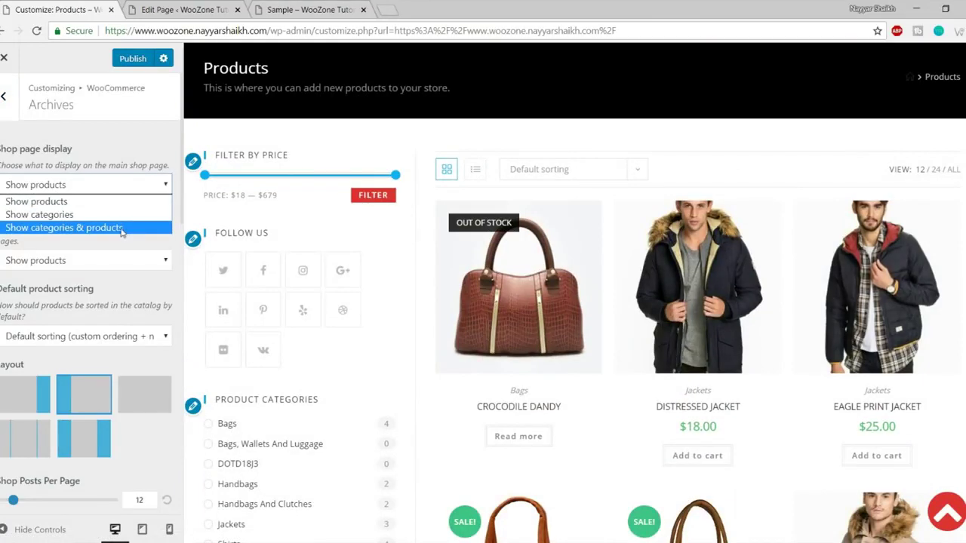
{"action": "left_click", "coordinate": [83, 202]}
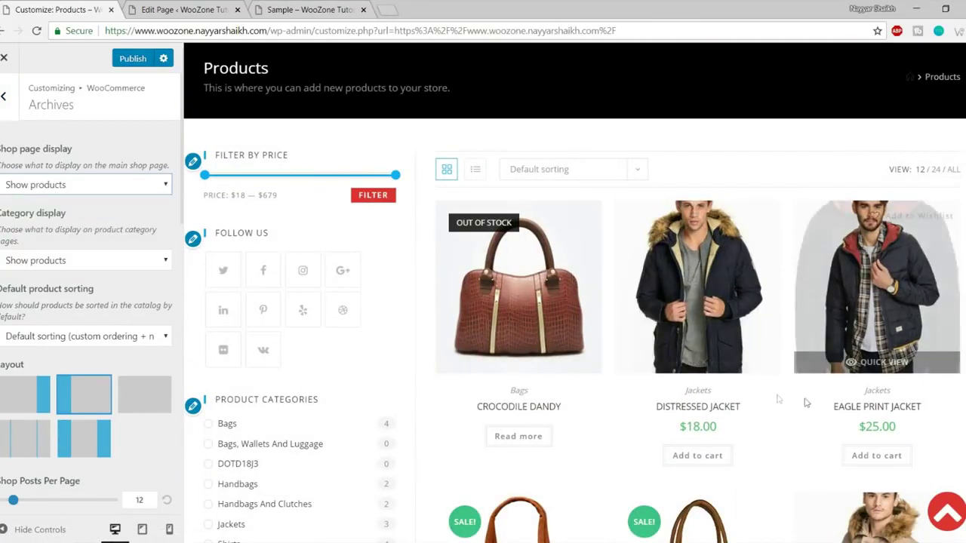
{"action": "scroll", "coordinate": [644, 278], "scroll_direction": "down", "scroll_amount": 4}
{"action": "scroll", "coordinate": [643, 278], "scroll_direction": "up", "scroll_amount": 5}
{"action": "scroll", "coordinate": [818, 293], "scroll_direction": "down", "scroll_amount": 3}
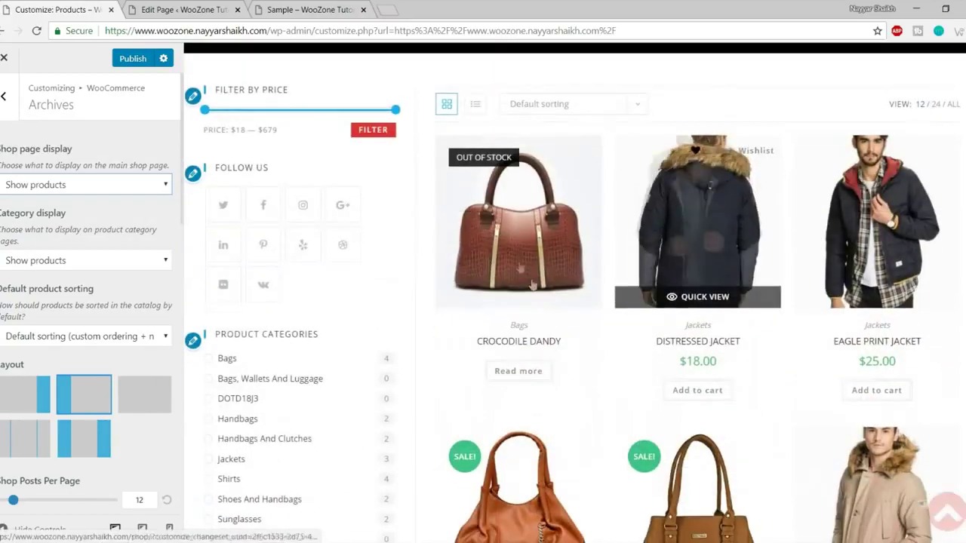
{"action": "scroll", "coordinate": [819, 293], "scroll_direction": "down", "scroll_amount": 4}
{"action": "scroll", "coordinate": [817, 411], "scroll_direction": "down", "scroll_amount": 5}
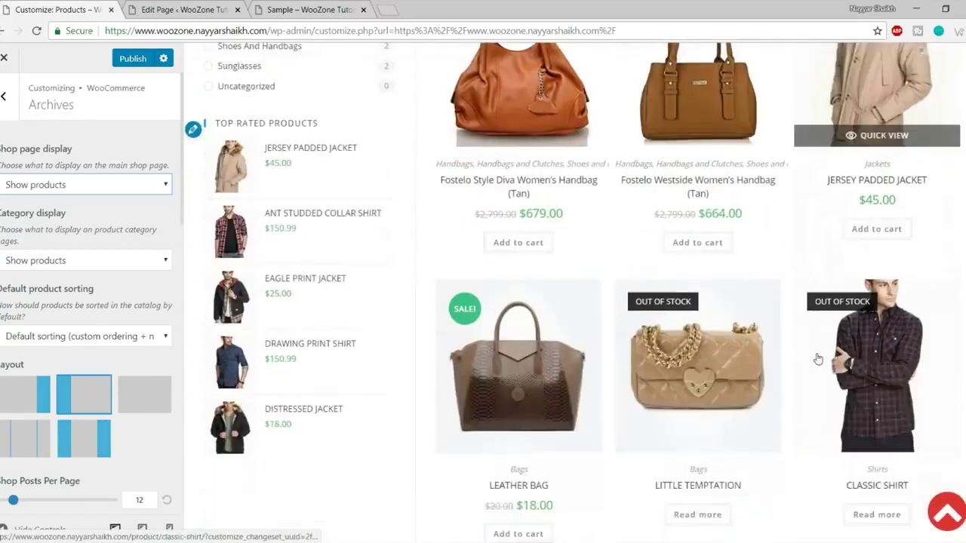
{"action": "scroll", "coordinate": [818, 411], "scroll_direction": "up", "scroll_amount": 10}
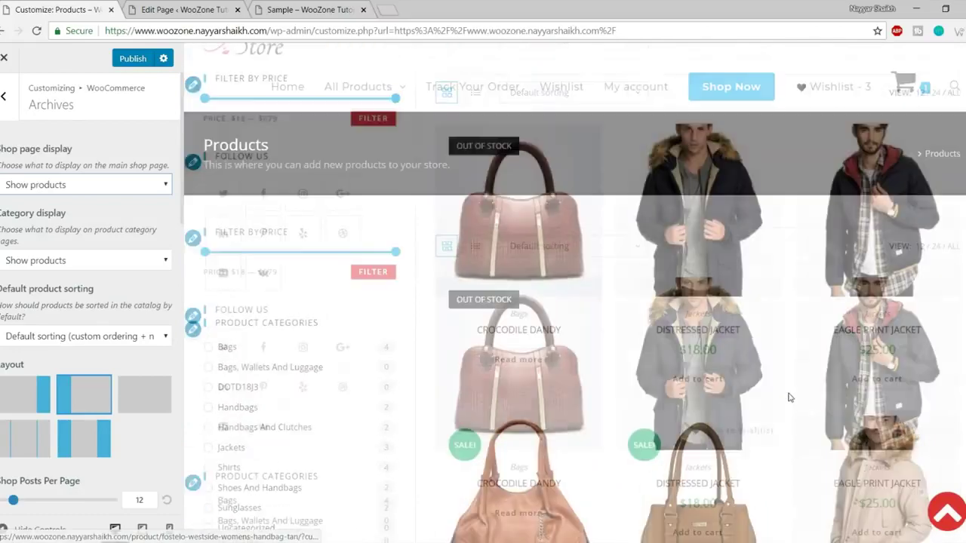
{"action": "scroll", "coordinate": [125, 333], "scroll_direction": "down", "scroll_amount": 2}
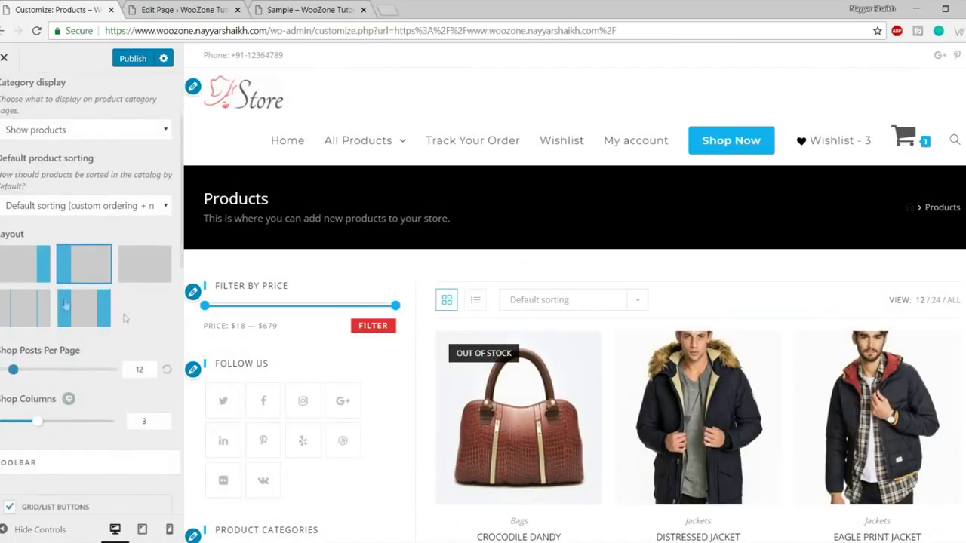
{"action": "scroll", "coordinate": [302, 308], "scroll_direction": "down", "scroll_amount": 2}
Move the shop archive sidebar to the right side.
{"action": "left_click", "coordinate": [10, 272]}
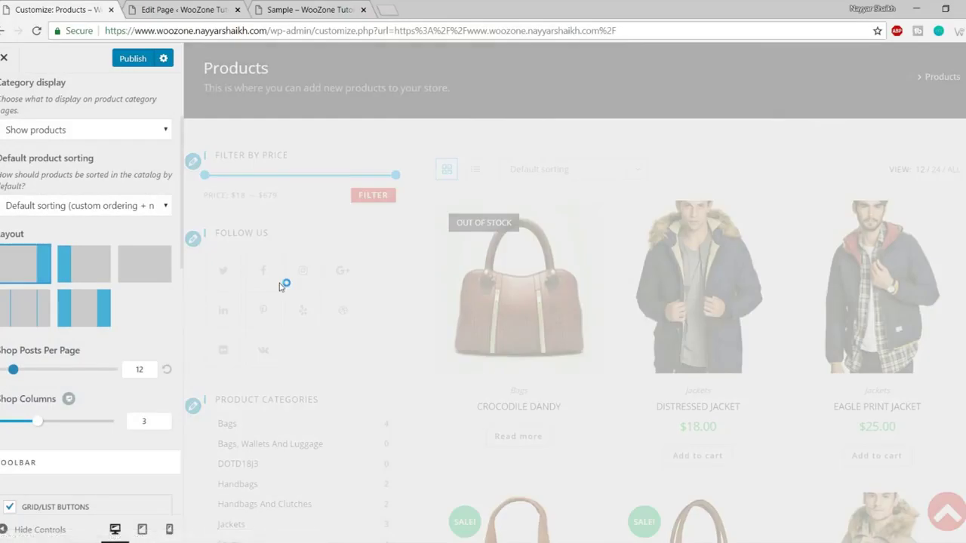
{"action": "scroll", "coordinate": [964, 304], "scroll_direction": "down", "scroll_amount": 5}
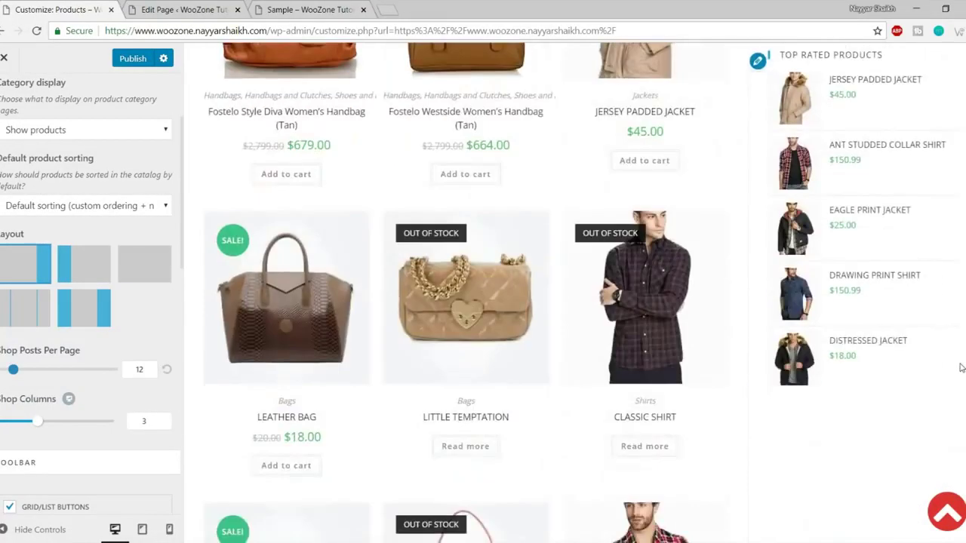
{"action": "scroll", "coordinate": [528, 324], "scroll_direction": "up", "scroll_amount": 10}
{"action": "scroll", "coordinate": [173, 337], "scroll_direction": "down", "scroll_amount": 2}
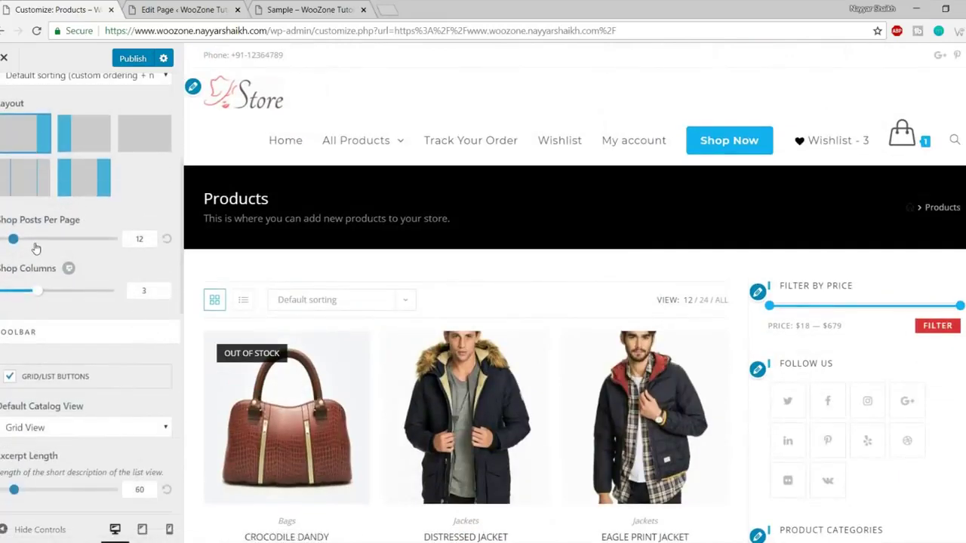
{"action": "scroll", "coordinate": [181, 246], "scroll_direction": "down", "scroll_amount": 3}
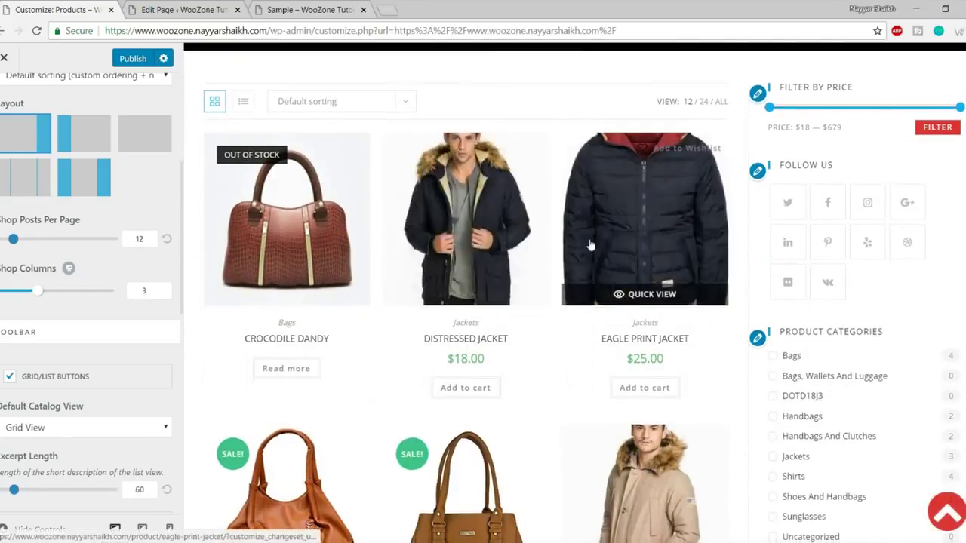
{"action": "scroll", "coordinate": [562, 302], "scroll_direction": "down", "scroll_amount": 8}
{"action": "scroll", "coordinate": [551, 182], "scroll_direction": "down", "scroll_amount": 3}
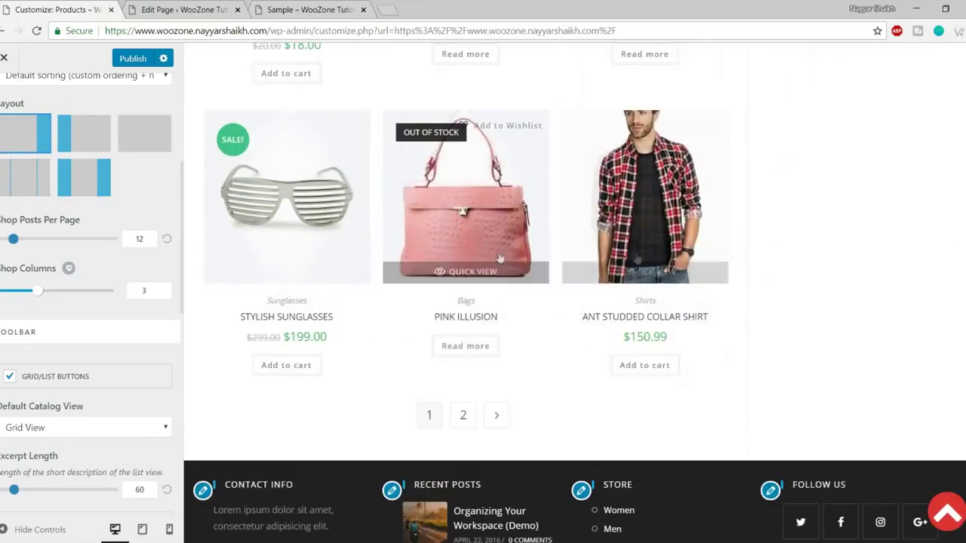
Increase Shop Columns from 3 to 4.
{"action": "scroll", "coordinate": [581, 250], "scroll_direction": "up", "scroll_amount": 2}
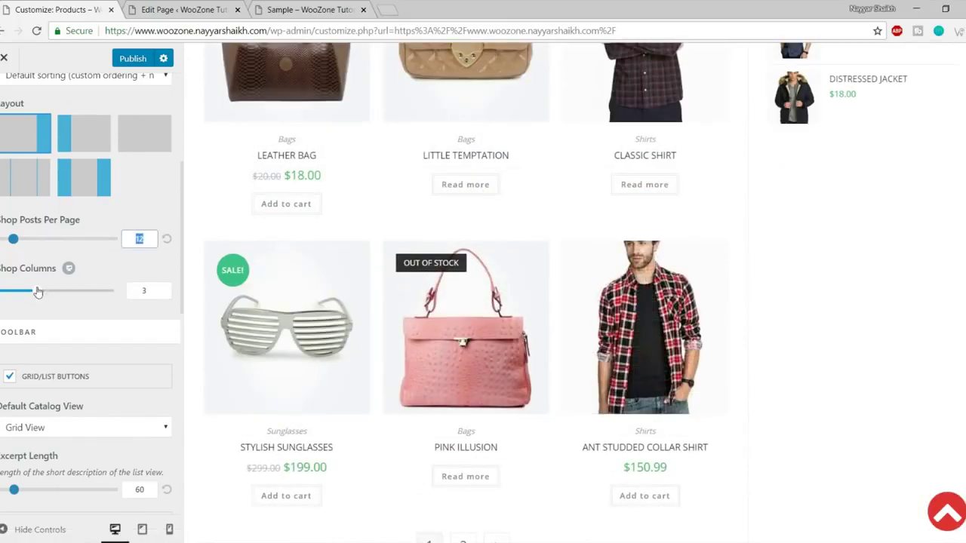
{"action": "scroll", "coordinate": [176, 315], "scroll_direction": "up", "scroll_amount": 3}
{"action": "scroll", "coordinate": [545, 298], "scroll_direction": "up", "scroll_amount": 10}
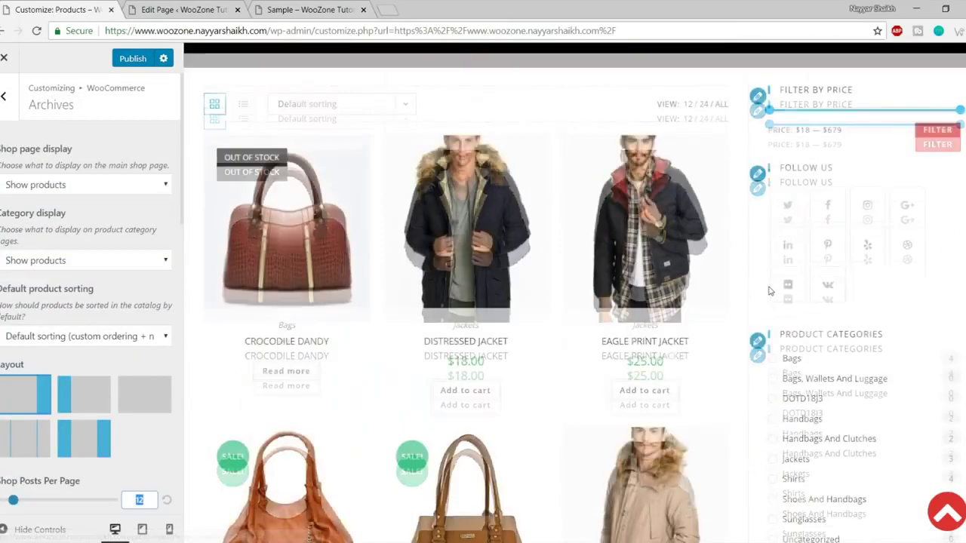
{"action": "scroll", "coordinate": [348, 279], "scroll_direction": "down", "scroll_amount": 4}
{"action": "scroll", "coordinate": [352, 276], "scroll_direction": "up", "scroll_amount": 1}
{"action": "scroll", "coordinate": [157, 251], "scroll_direction": "down", "scroll_amount": 4}
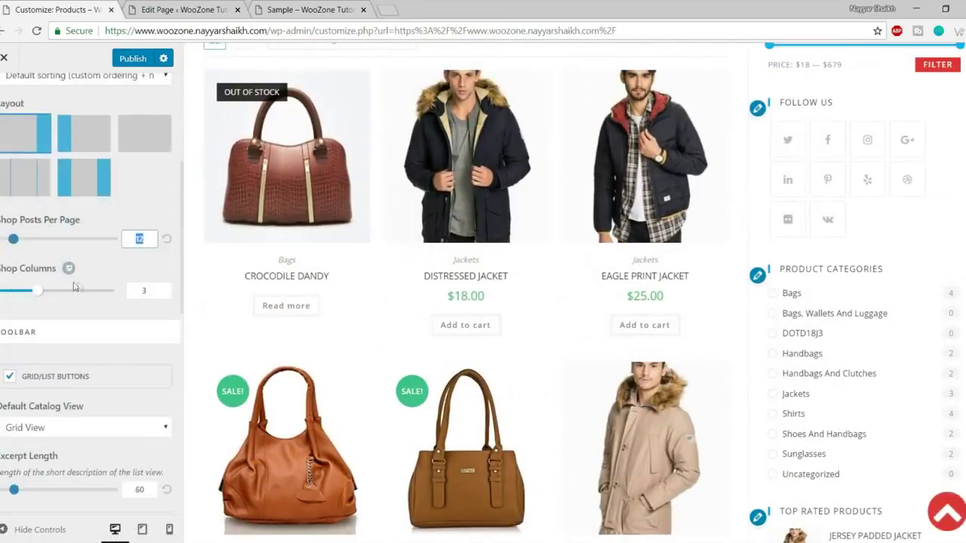
{"action": "left_click_drag", "start_coordinate": [45, 232], "coordinate": [49, 232]}
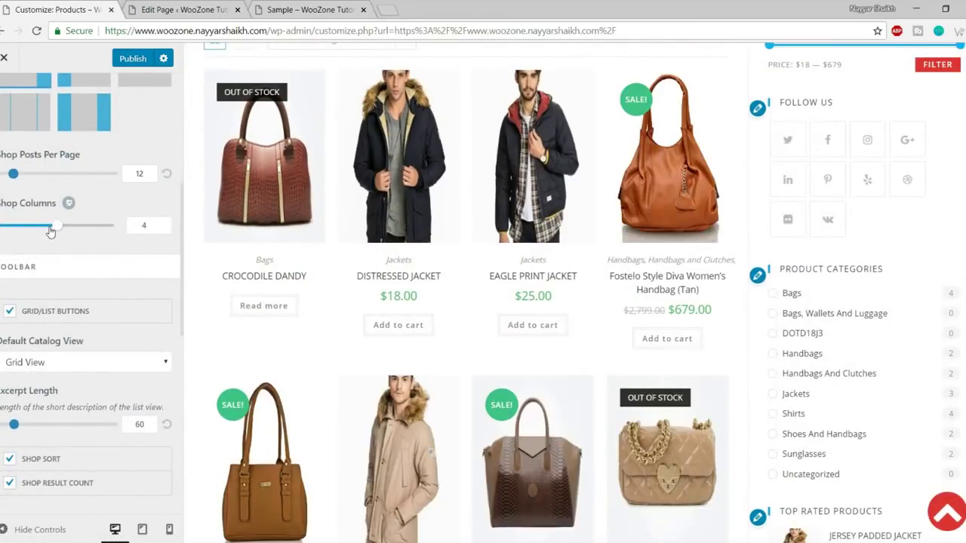
{"action": "scroll", "coordinate": [776, 281], "scroll_direction": "up", "scroll_amount": 1}
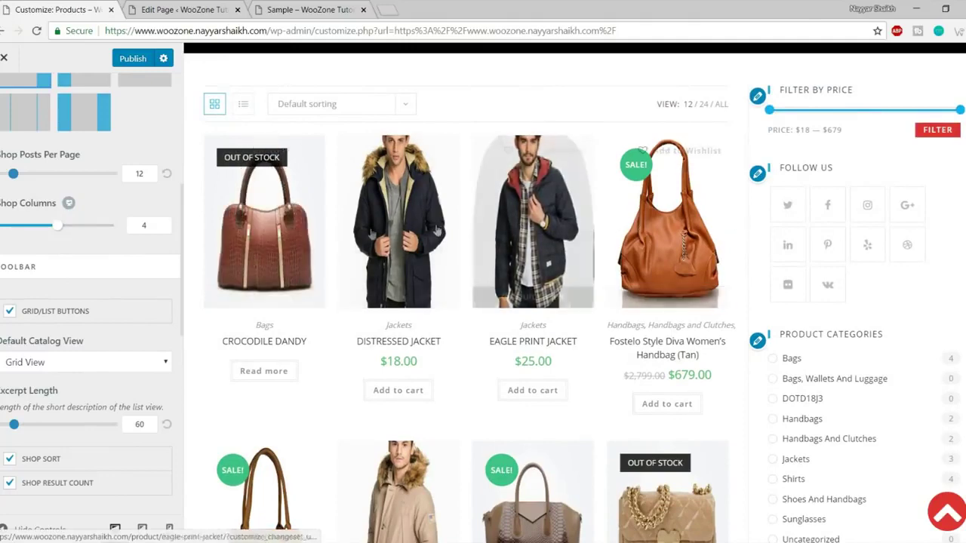
{"action": "scroll", "coordinate": [124, 318], "scroll_direction": "down", "scroll_amount": 2}
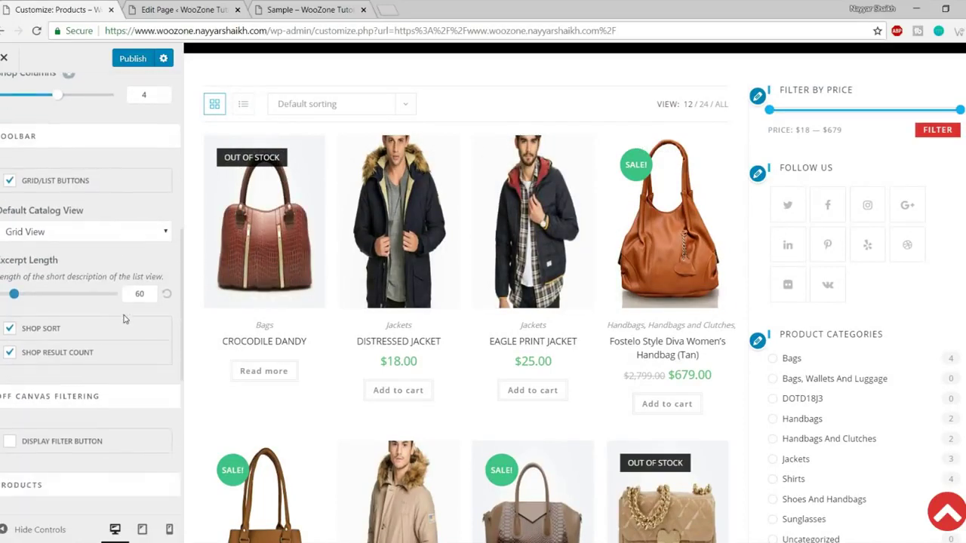
Try List View as the default catalog view, then restore Grid View.
{"action": "left_click", "coordinate": [71, 239]}
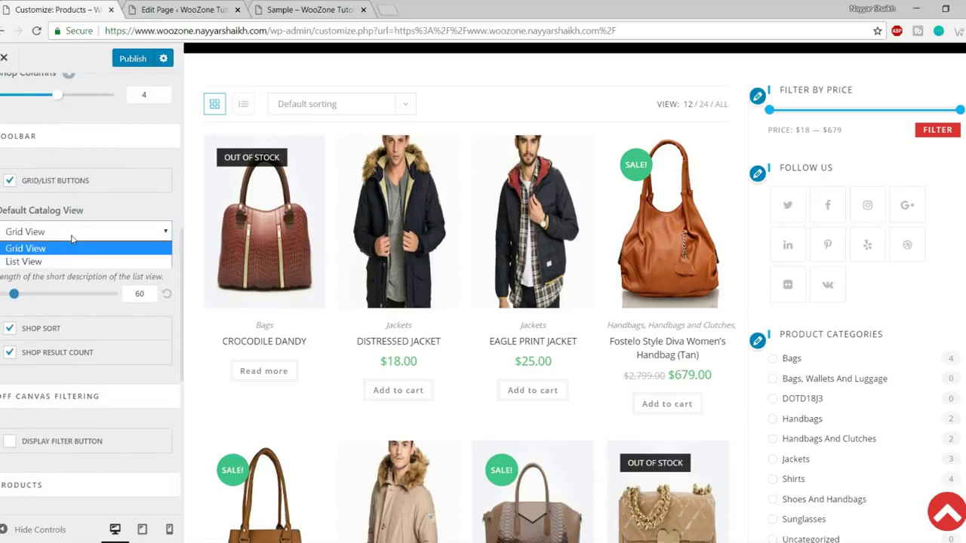
{"action": "left_click", "coordinate": [65, 261]}
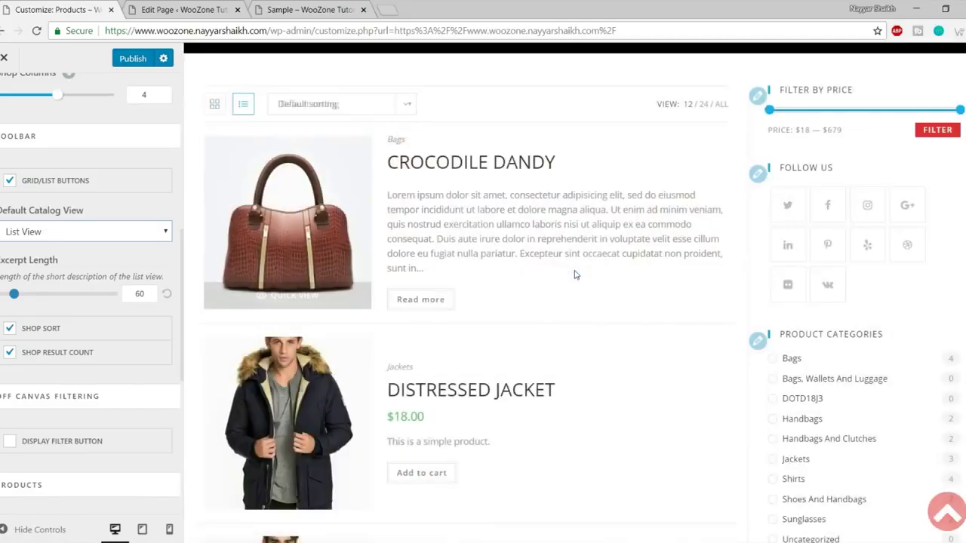
{"action": "scroll", "coordinate": [410, 329], "scroll_direction": "down", "scroll_amount": 7}
{"action": "scroll", "coordinate": [414, 335], "scroll_direction": "up", "scroll_amount": 10}
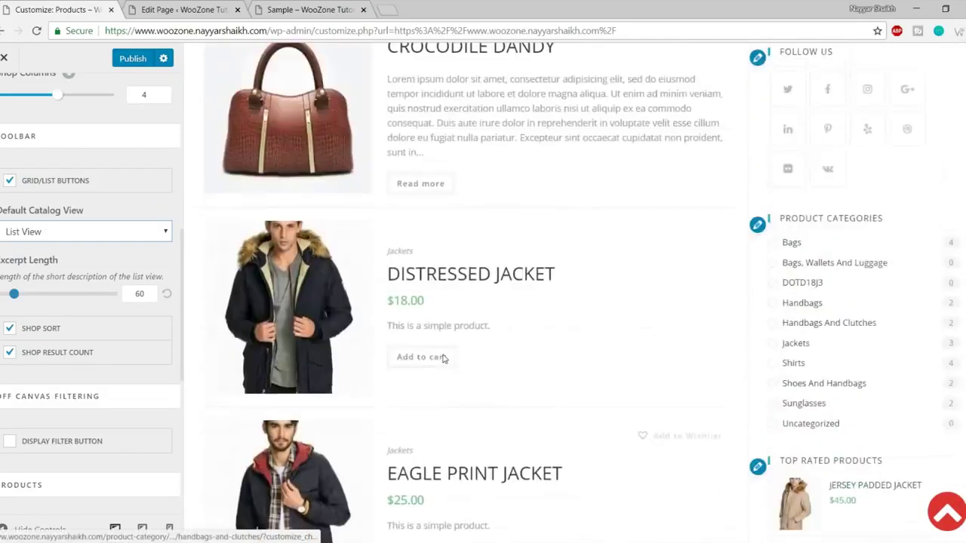
{"action": "left_click", "coordinate": [86, 232]}
{"action": "left_click", "coordinate": [89, 249]}
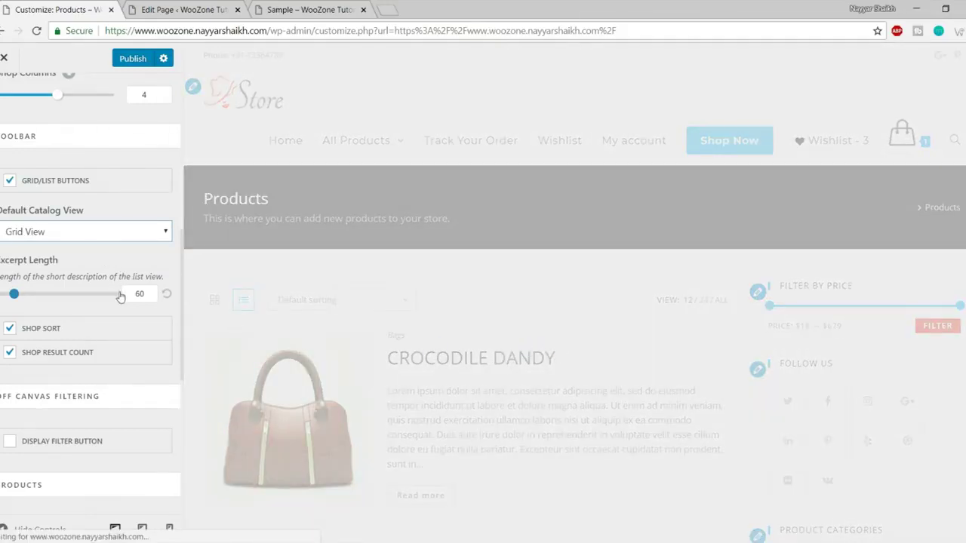
Leave Display Filter Button unchecked and move down to Products Elements Positioning.
{"action": "scroll", "coordinate": [124, 279], "scroll_direction": "up", "scroll_amount": 2}
{"action": "left_click_drag", "start_coordinate": [51, 230], "coordinate": [45, 230]}
{"action": "scroll", "coordinate": [100, 237], "scroll_direction": "down", "scroll_amount": 3}
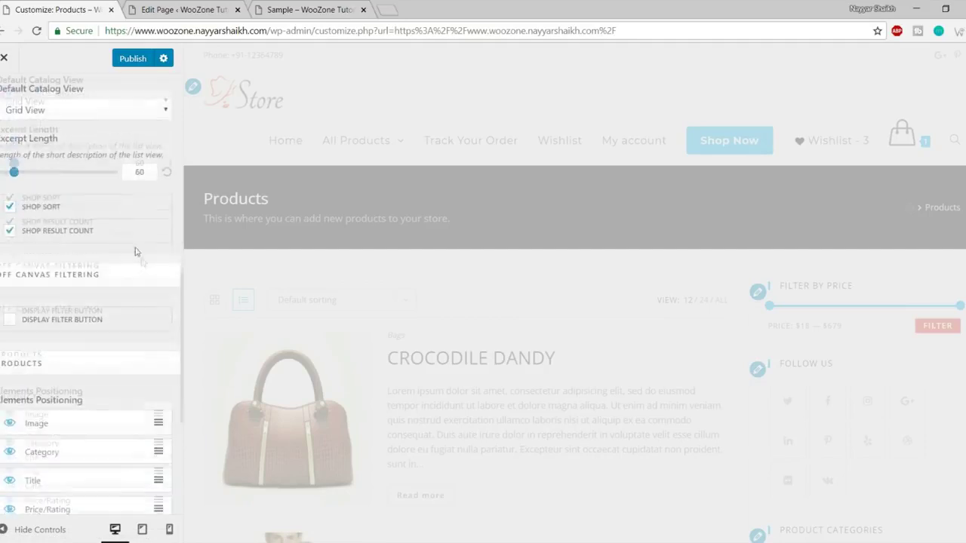
{"action": "scroll", "coordinate": [586, 284], "scroll_direction": "down", "scroll_amount": 10}
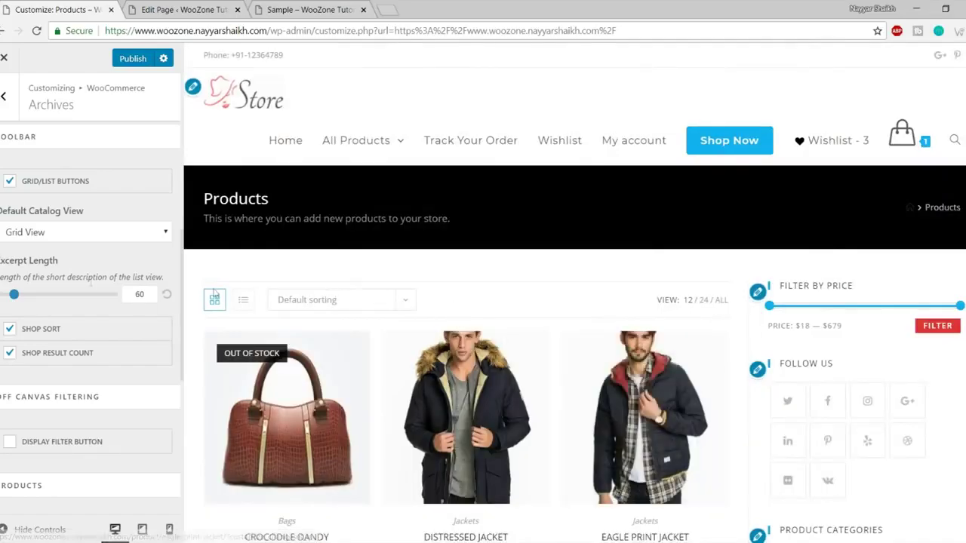
{"action": "scroll", "coordinate": [127, 346], "scroll_direction": "down", "scroll_amount": 2}
{"action": "scroll", "coordinate": [343, 272], "scroll_direction": "down", "scroll_amount": 3}
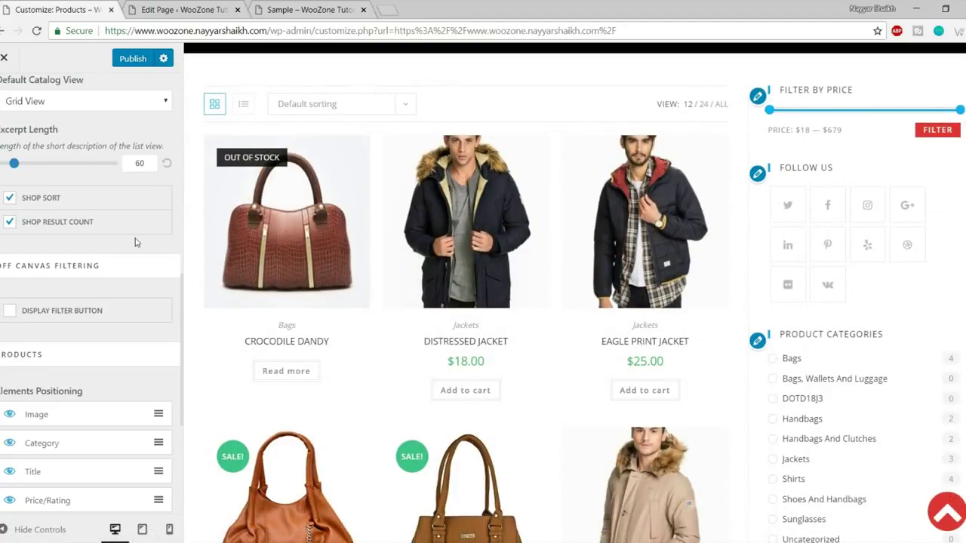
{"action": "scroll", "coordinate": [140, 242], "scroll_direction": "down", "scroll_amount": 1}
{"action": "scroll", "coordinate": [368, 251], "scroll_direction": "down", "scroll_amount": 1}
{"action": "scroll", "coordinate": [368, 251], "scroll_direction": "down", "scroll_amount": 2}
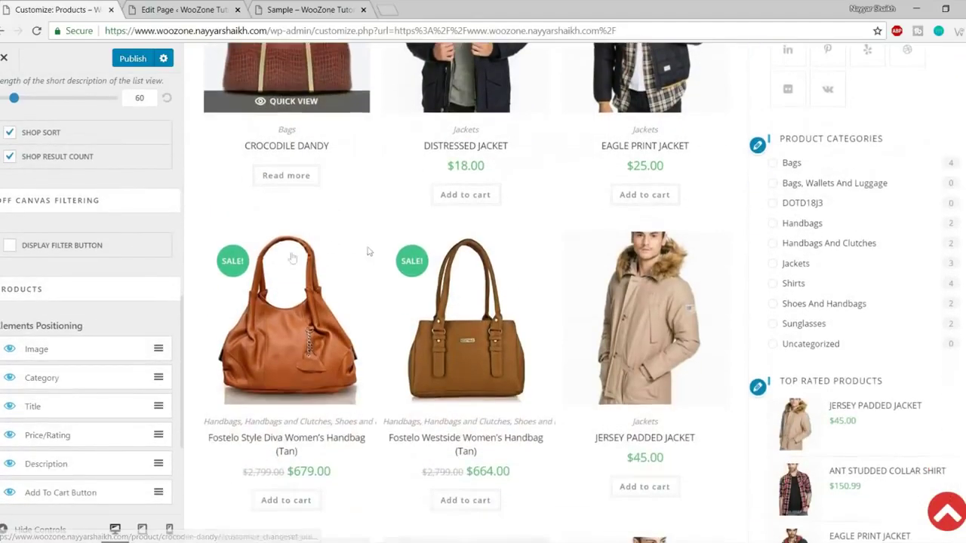
{"action": "scroll", "coordinate": [410, 261], "scroll_direction": "up", "scroll_amount": 3}
{"action": "scroll", "coordinate": [277, 277], "scroll_direction": "up", "scroll_amount": 1}
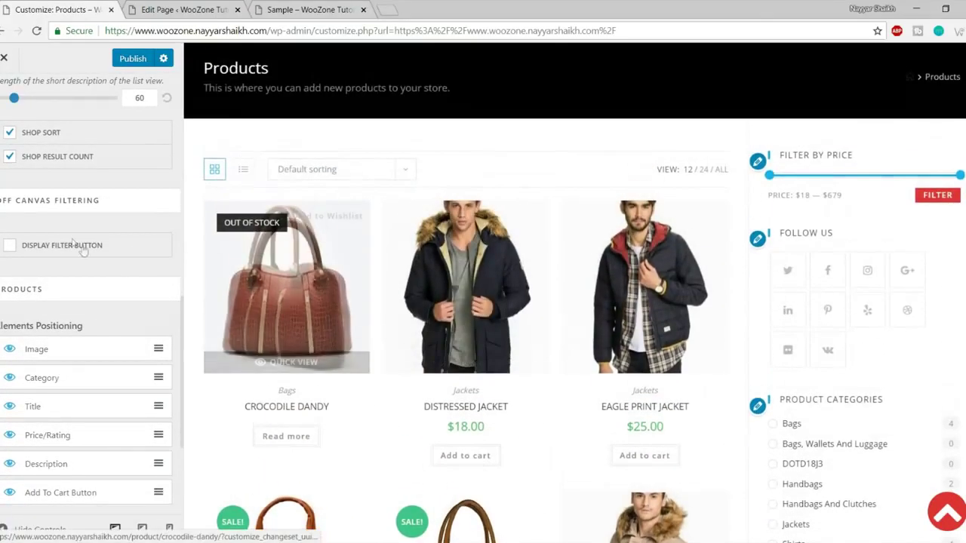
Review the shop preview cards, highlighting the $18.00 price on the jacket.
{"action": "scroll", "coordinate": [463, 317], "scroll_direction": "down", "scroll_amount": 2}
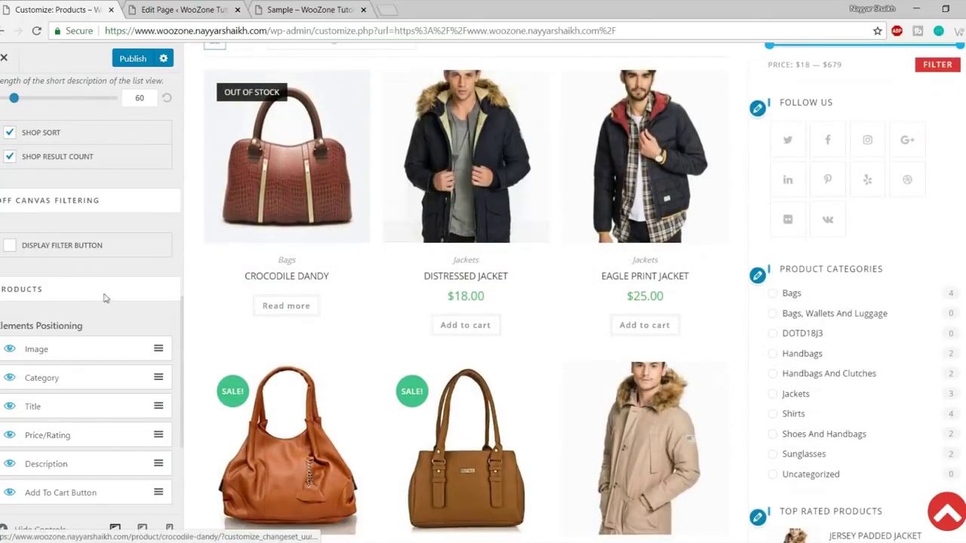
{"action": "scroll", "coordinate": [103, 294], "scroll_direction": "down", "scroll_amount": 1}
{"action": "scroll", "coordinate": [104, 287], "scroll_direction": "down", "scroll_amount": 1}
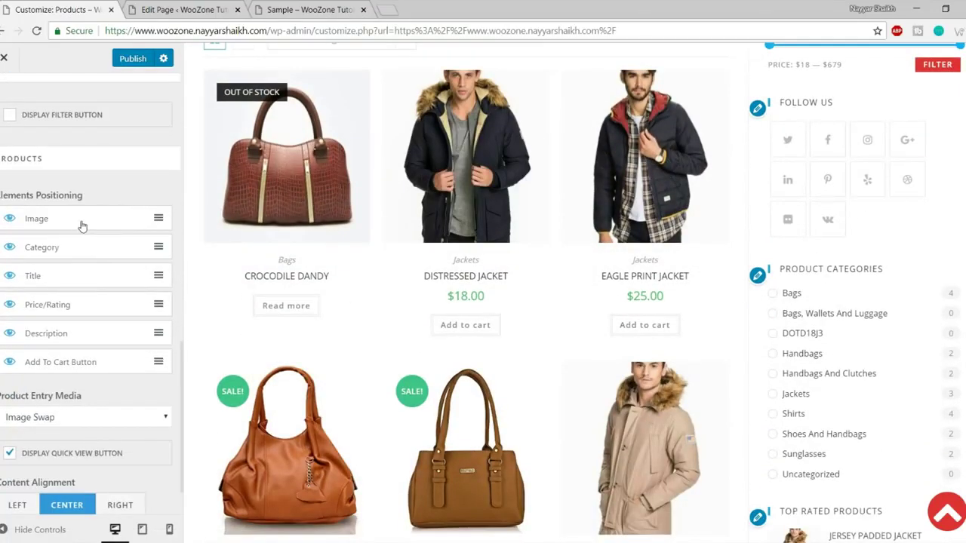
{"action": "scroll", "coordinate": [491, 291], "scroll_direction": "up", "scroll_amount": 2}
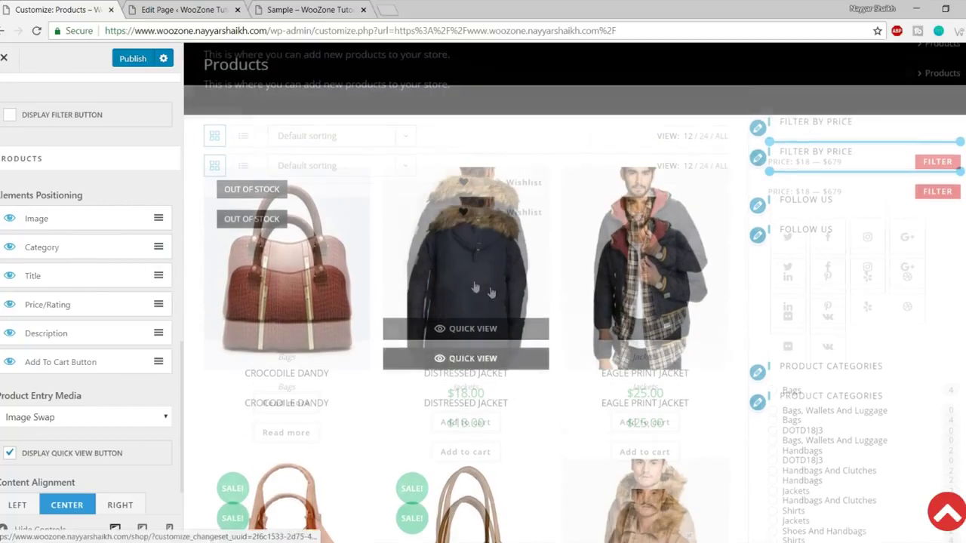
{"action": "scroll", "coordinate": [323, 230], "scroll_direction": "down", "scroll_amount": 1}
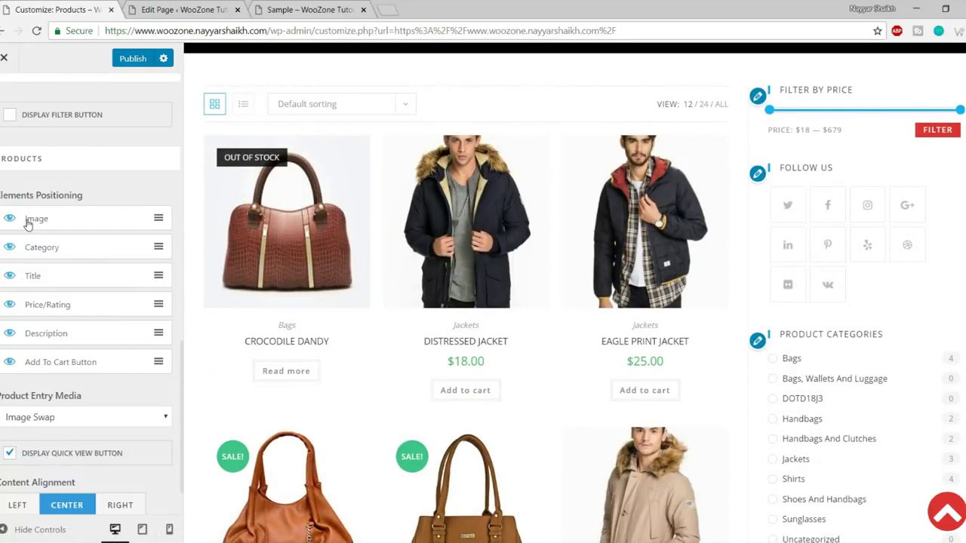
{"action": "mouse_move", "coordinate": [270, 227]}
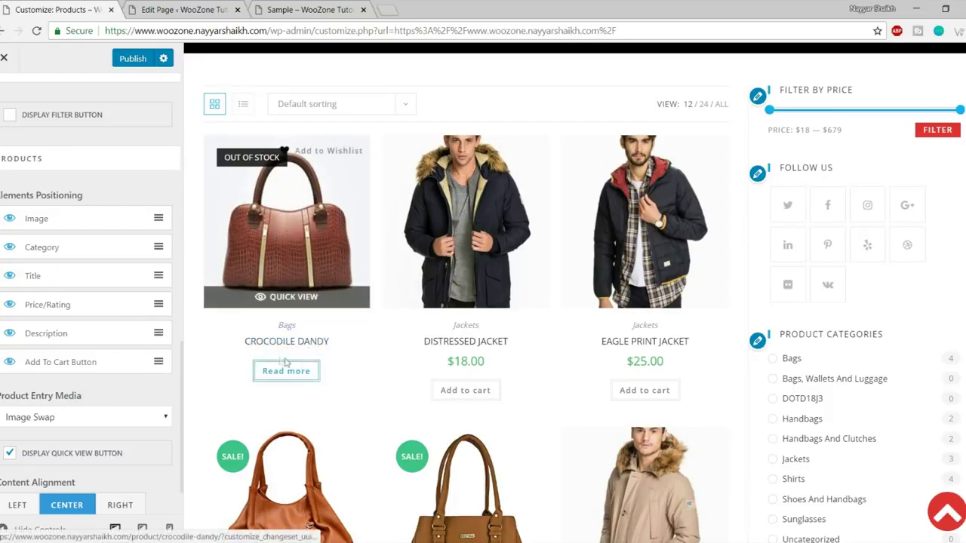
{"action": "left_click_drag", "start_coordinate": [444, 362], "coordinate": [488, 365]}
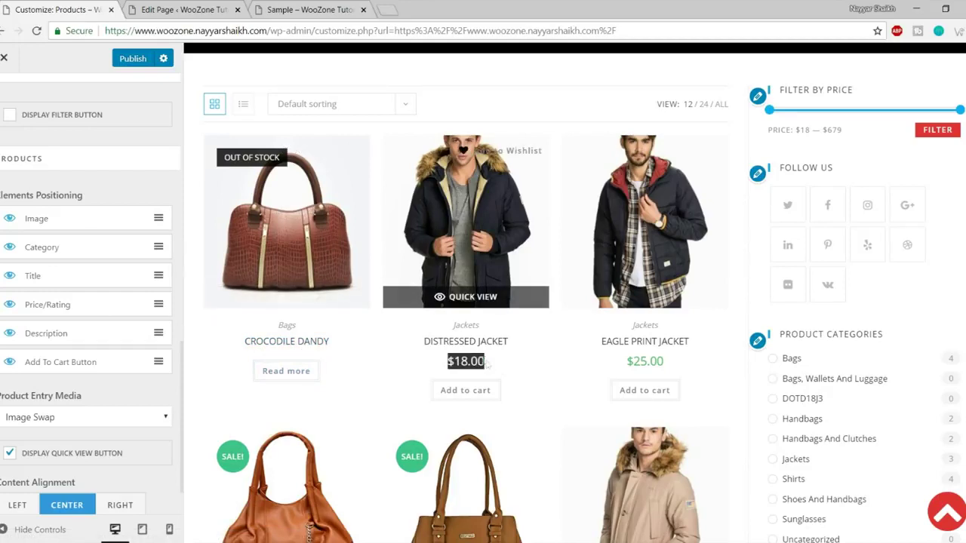
{"action": "left_click", "coordinate": [497, 366]}
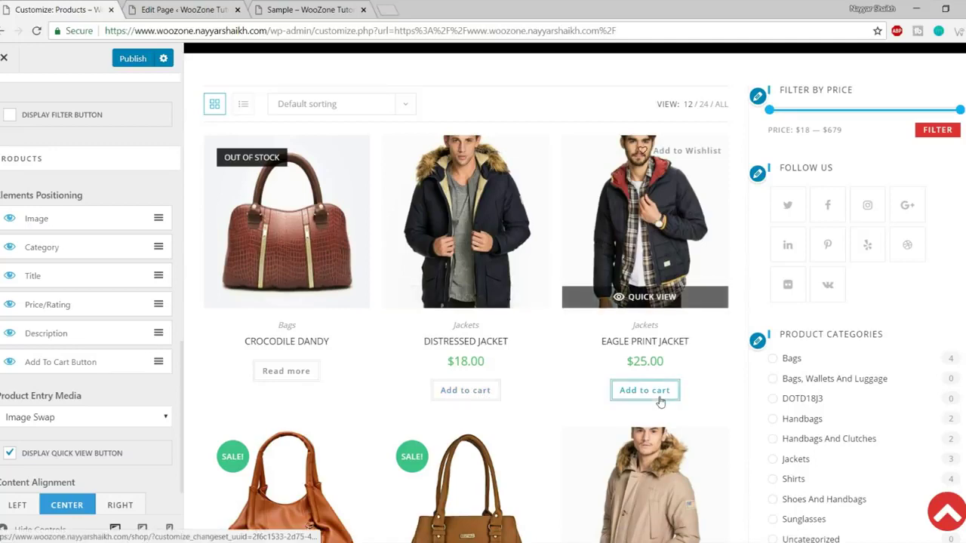
Hide Add To Cart Button, Category and Price/Rating on shop product cards.
{"action": "left_click", "coordinate": [10, 365]}
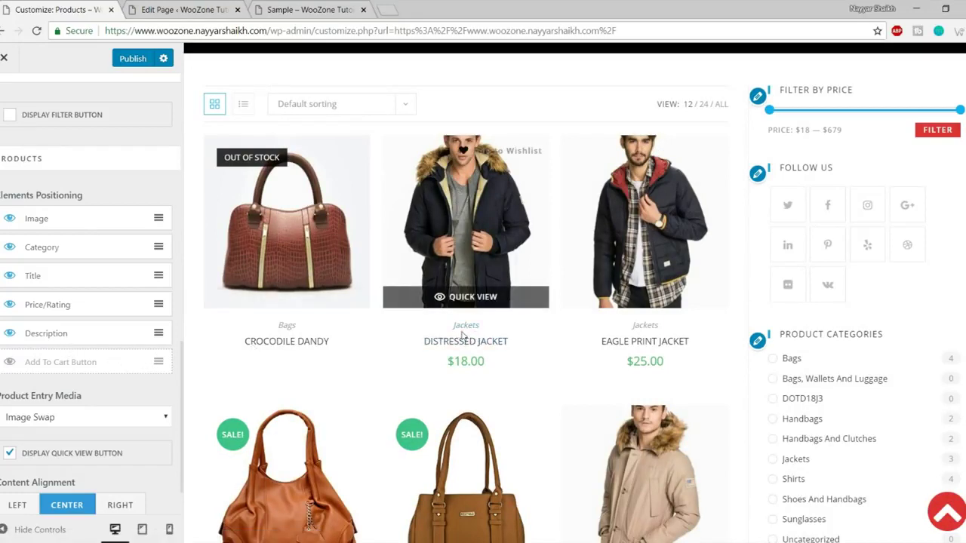
{"action": "left_click", "coordinate": [11, 250]}
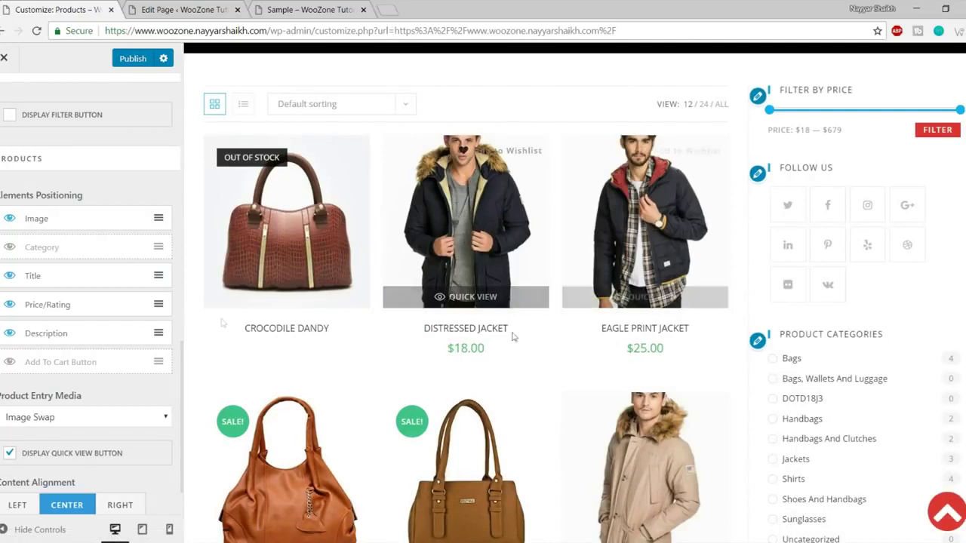
{"action": "left_click", "coordinate": [10, 306]}
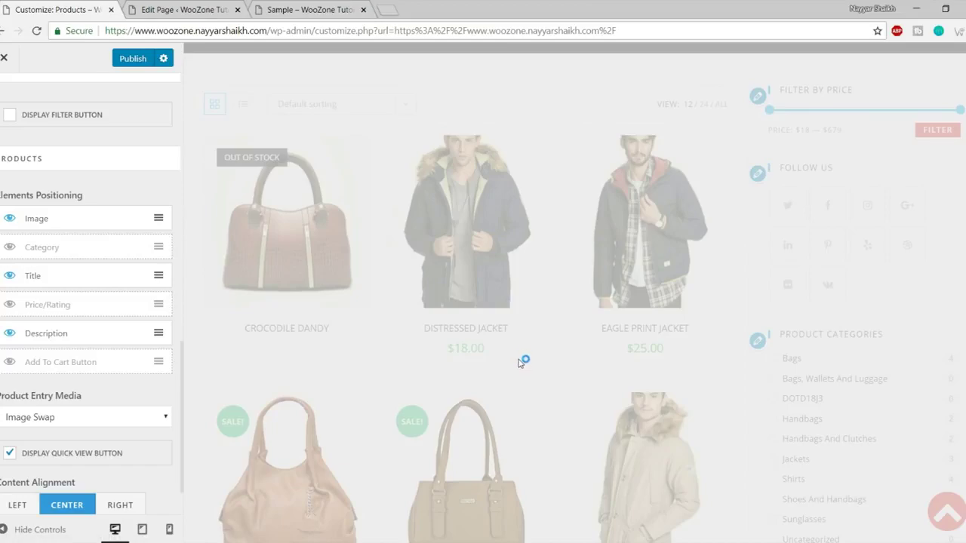
{"action": "scroll", "coordinate": [521, 370], "scroll_direction": "down", "scroll_amount": 3}
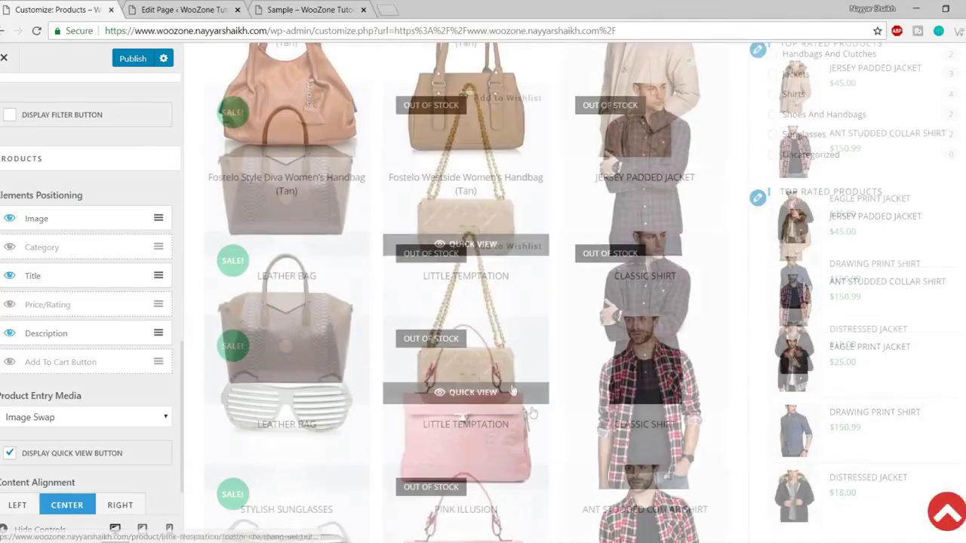
{"action": "scroll", "coordinate": [601, 221], "scroll_direction": "down", "scroll_amount": 3}
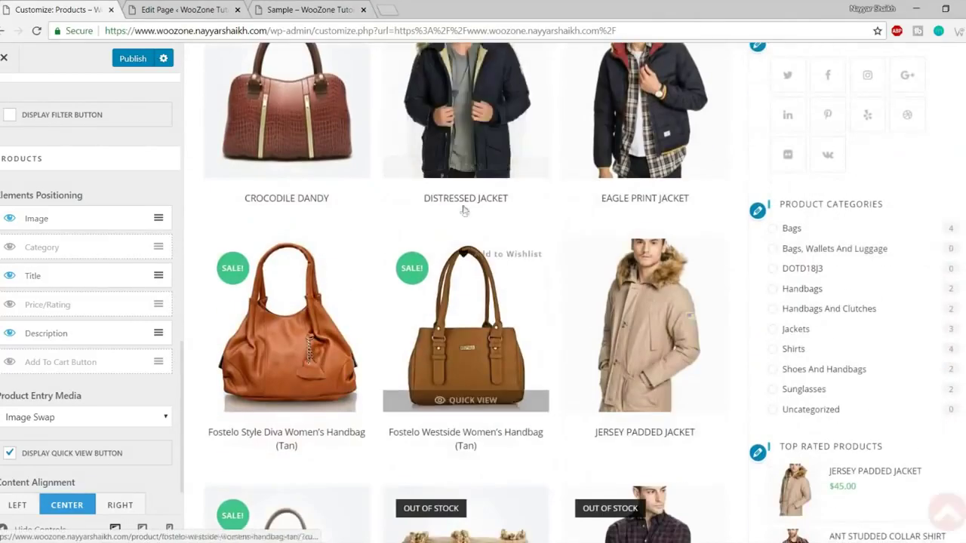
{"action": "scroll", "coordinate": [646, 324], "scroll_direction": "down", "scroll_amount": 3}
{"action": "scroll", "coordinate": [102, 353], "scroll_direction": "down", "scroll_amount": 1}
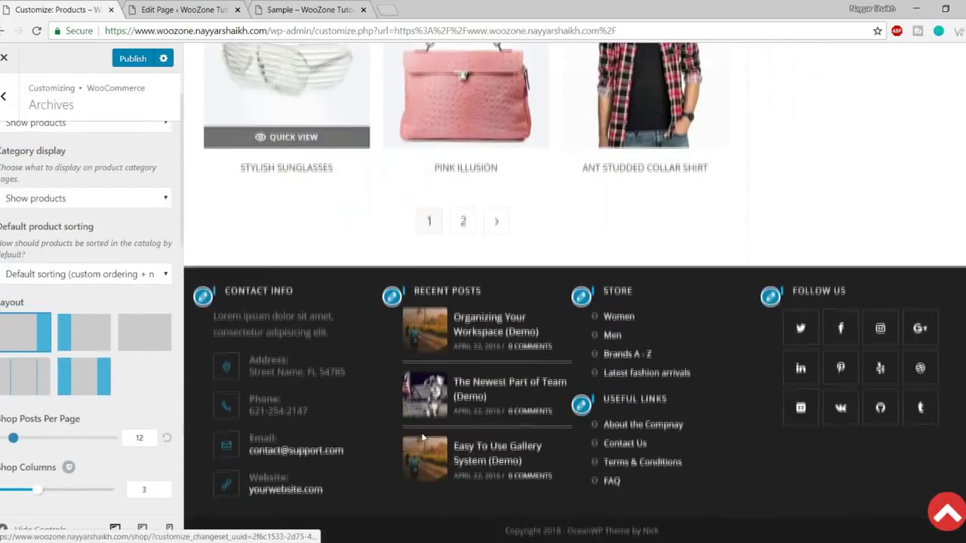
{"action": "scroll", "coordinate": [38, 227], "scroll_direction": "up", "scroll_amount": 1}
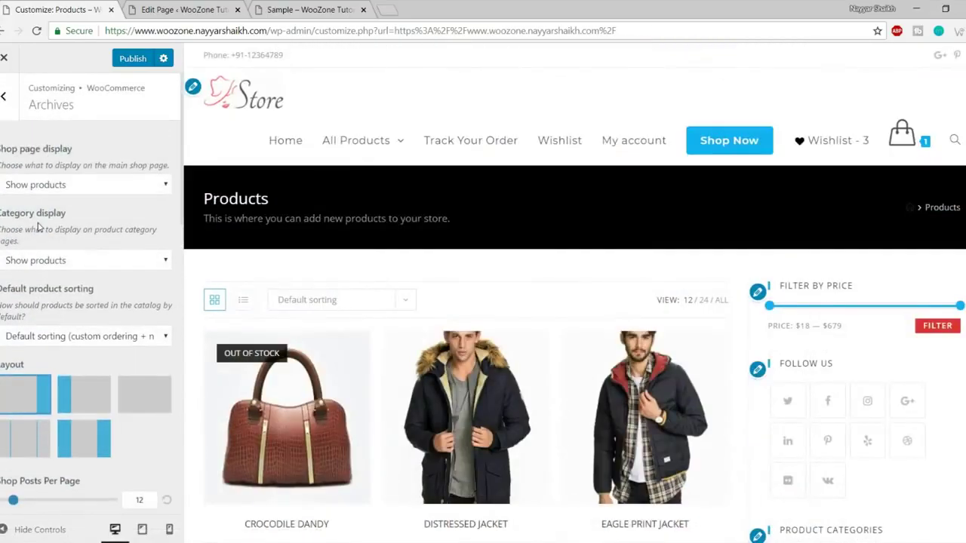
Go back to the WooCommerce settings list and open Single Product.
{"action": "left_click", "coordinate": [4, 107]}
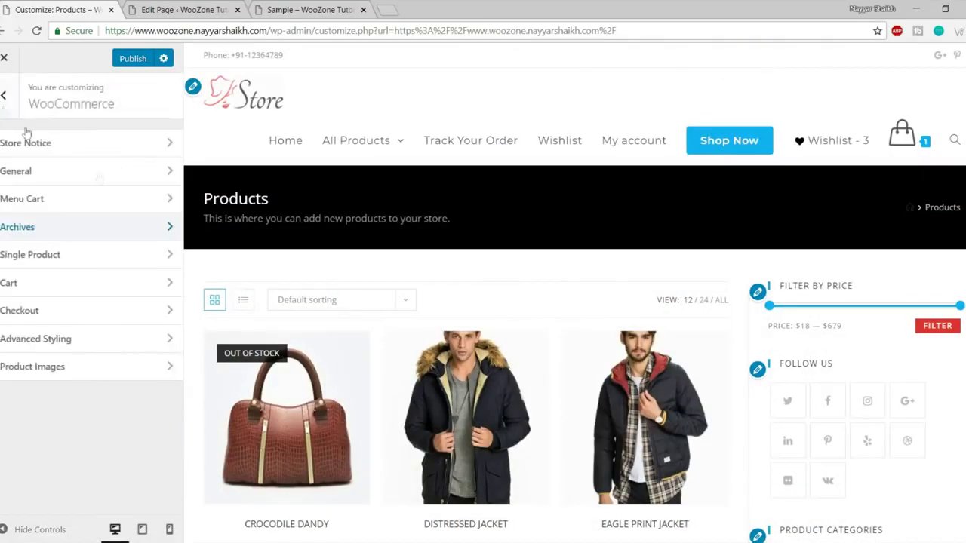
{"action": "left_click", "coordinate": [57, 260]}
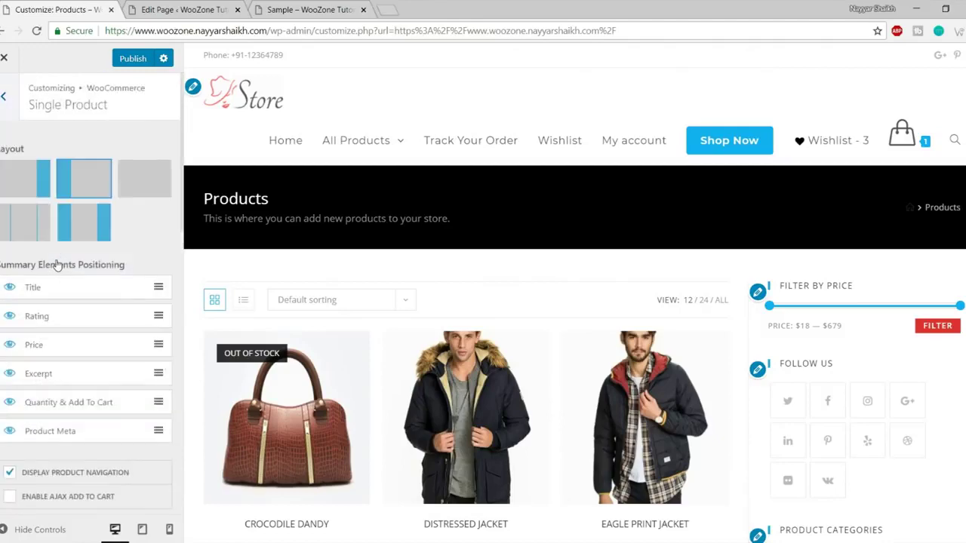
{"action": "scroll", "coordinate": [149, 239], "scroll_direction": "down", "scroll_amount": 2}
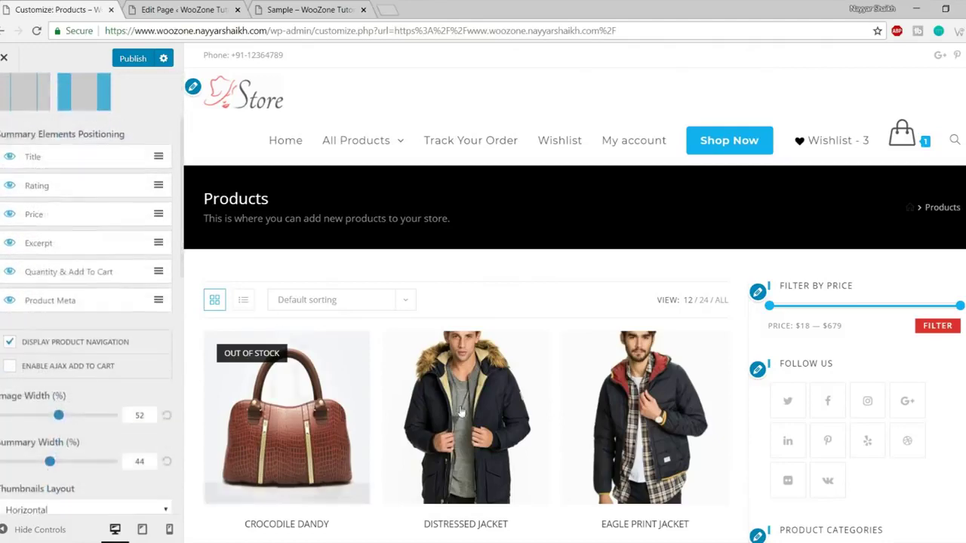
{"action": "scroll", "coordinate": [453, 377], "scroll_direction": "down", "scroll_amount": 1}
Preview the Jersey Padded Jacket product page, after first opening Crocodile Dandy.
{"action": "left_click", "coordinate": [340, 358]}
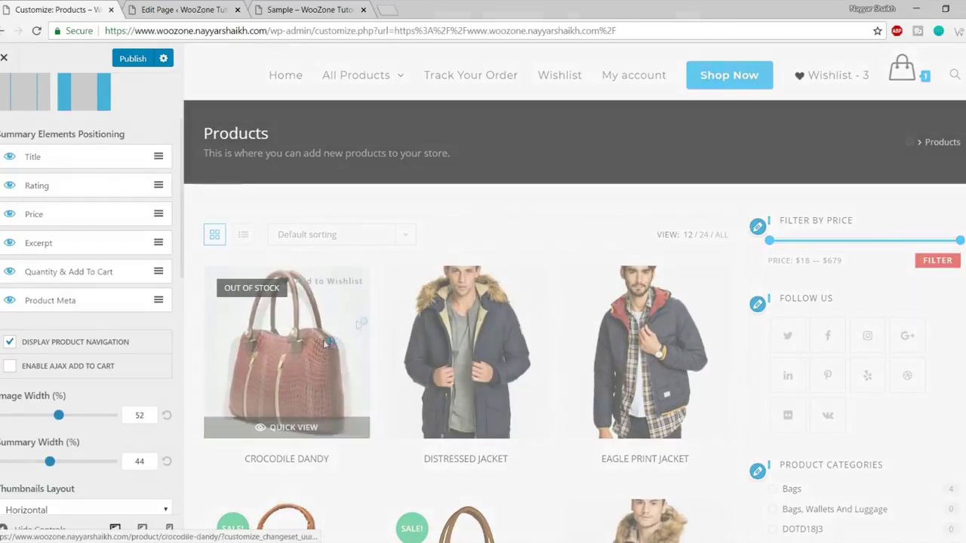
{"action": "scroll", "coordinate": [82, 370], "scroll_direction": "up", "scroll_amount": 2}
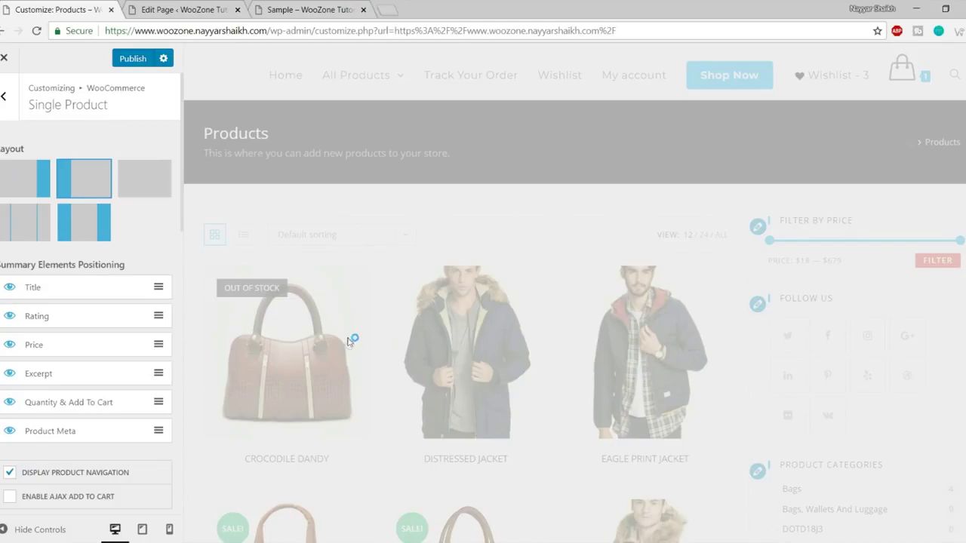
{"action": "scroll", "coordinate": [452, 347], "scroll_direction": "down", "scroll_amount": 3}
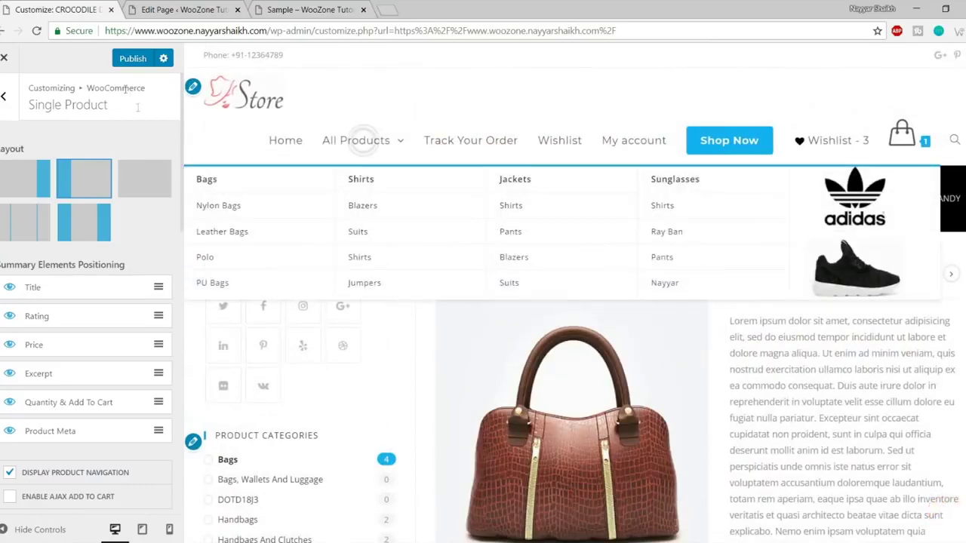
{"action": "scroll", "coordinate": [629, 367], "scroll_direction": "down", "scroll_amount": 10}
{"action": "scroll", "coordinate": [629, 366], "scroll_direction": "down", "scroll_amount": 10}
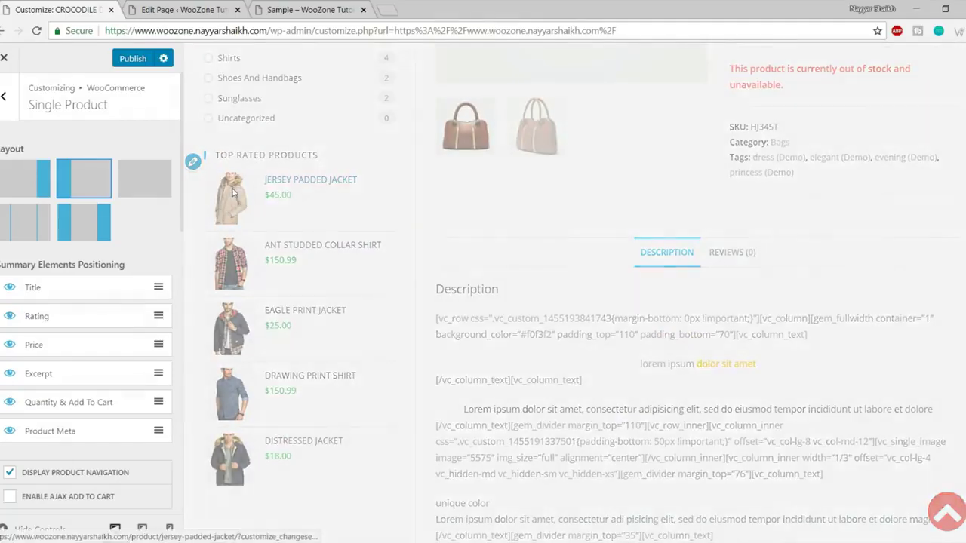
{"action": "left_click", "coordinate": [233, 190]}
{"action": "scroll", "coordinate": [233, 190], "scroll_direction": "down", "scroll_amount": 3}
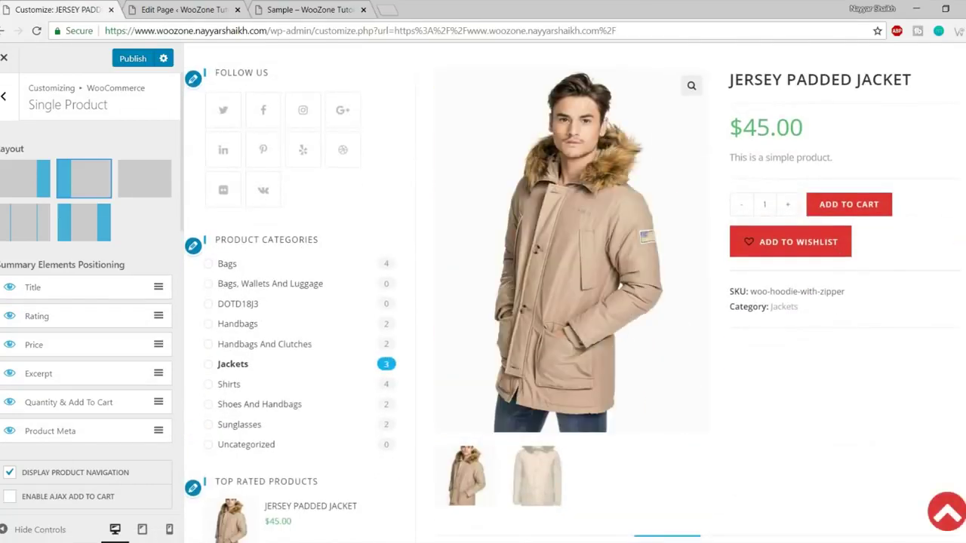
{"action": "scroll", "coordinate": [574, 295], "scroll_direction": "up", "scroll_amount": 3}
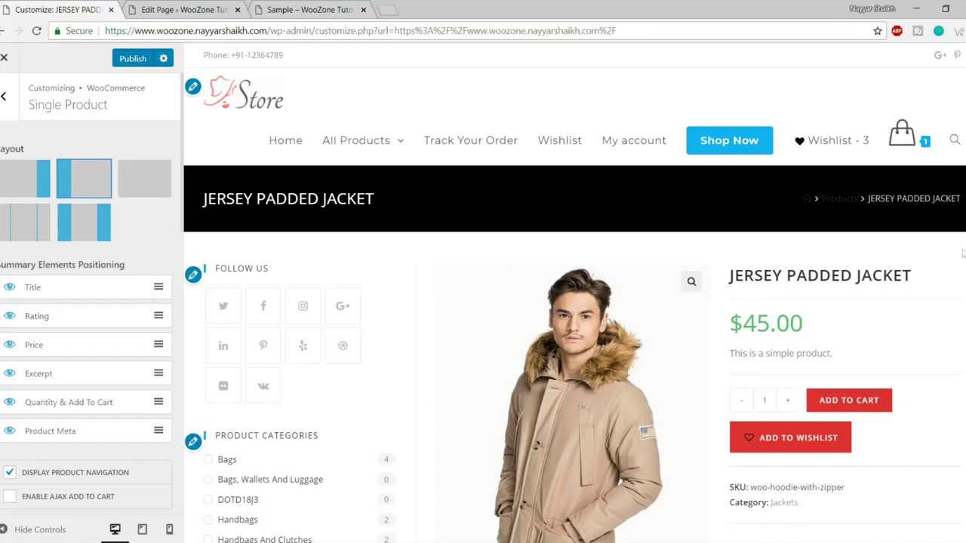
{"action": "scroll", "coordinate": [656, 241], "scroll_direction": "down", "scroll_amount": 2}
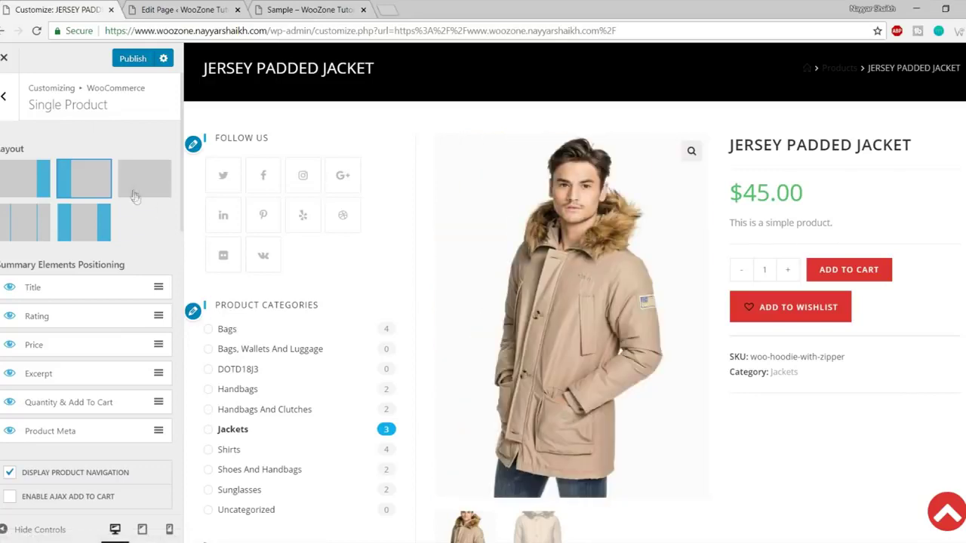
{"action": "left_click", "coordinate": [134, 190]}
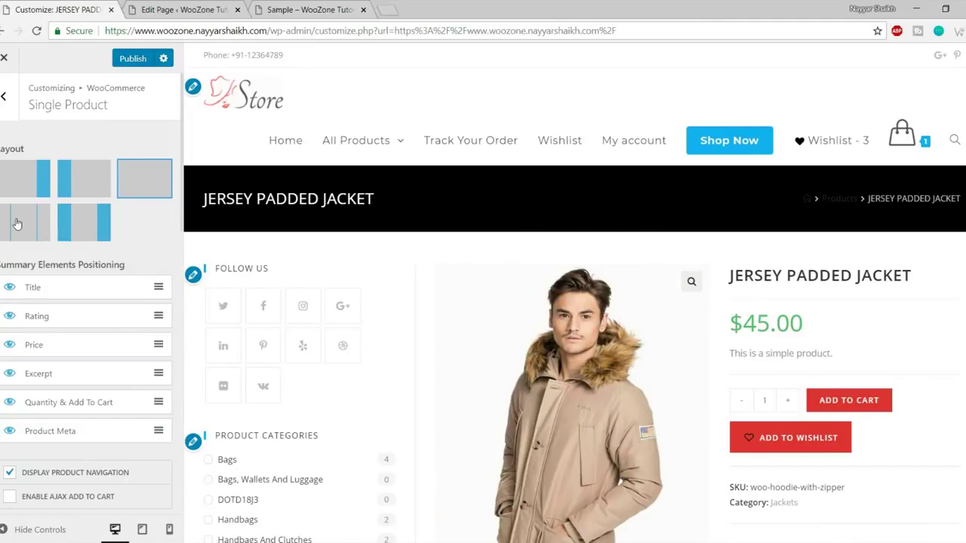
{"action": "left_click", "coordinate": [17, 224]}
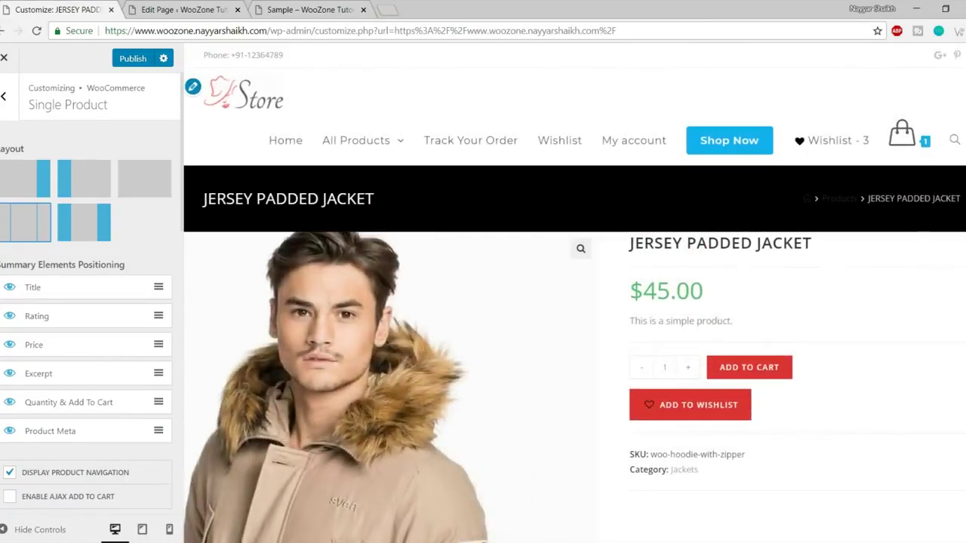
{"action": "left_click", "coordinate": [139, 193]}
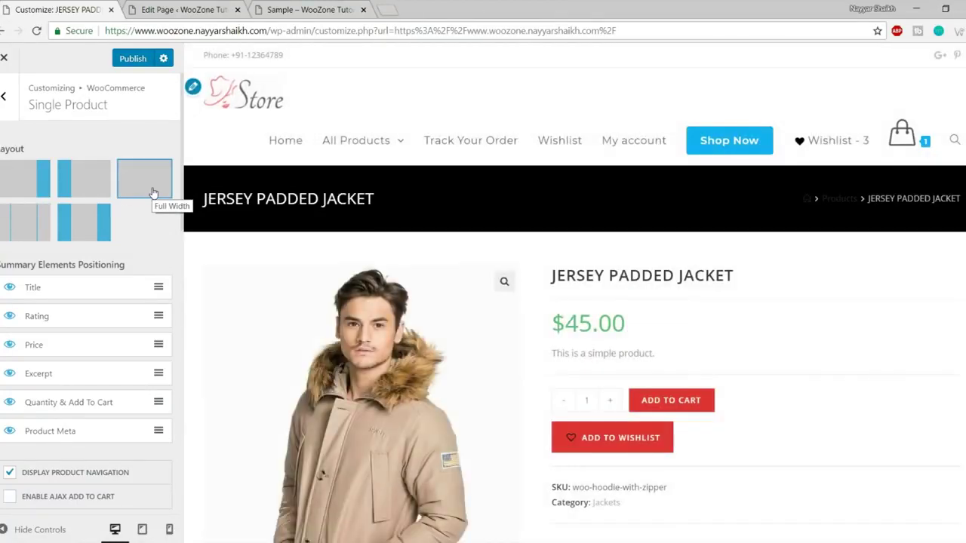
{"action": "scroll", "coordinate": [536, 302], "scroll_direction": "down", "scroll_amount": 2}
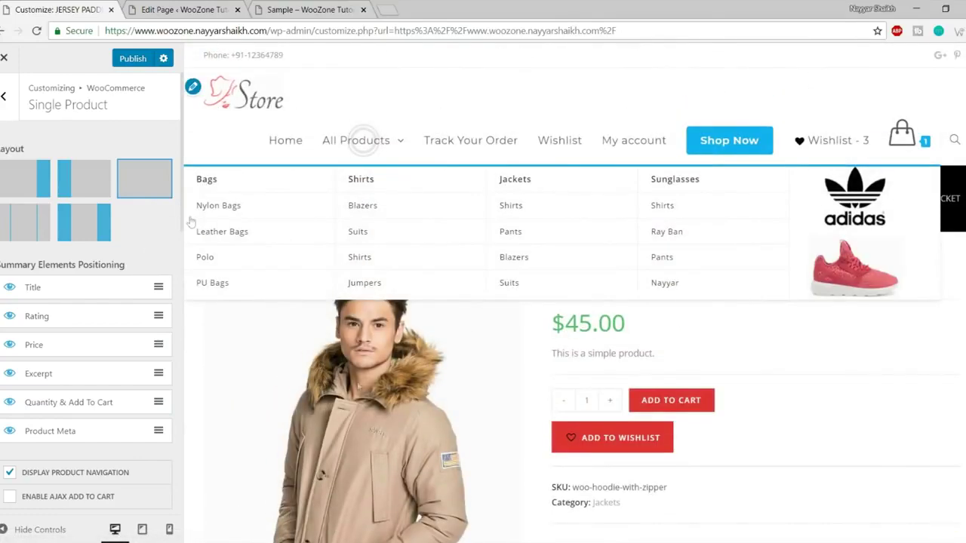
{"action": "scroll", "coordinate": [853, 366], "scroll_direction": "down", "scroll_amount": 5}
{"action": "scroll", "coordinate": [851, 375], "scroll_direction": "down", "scroll_amount": 7}
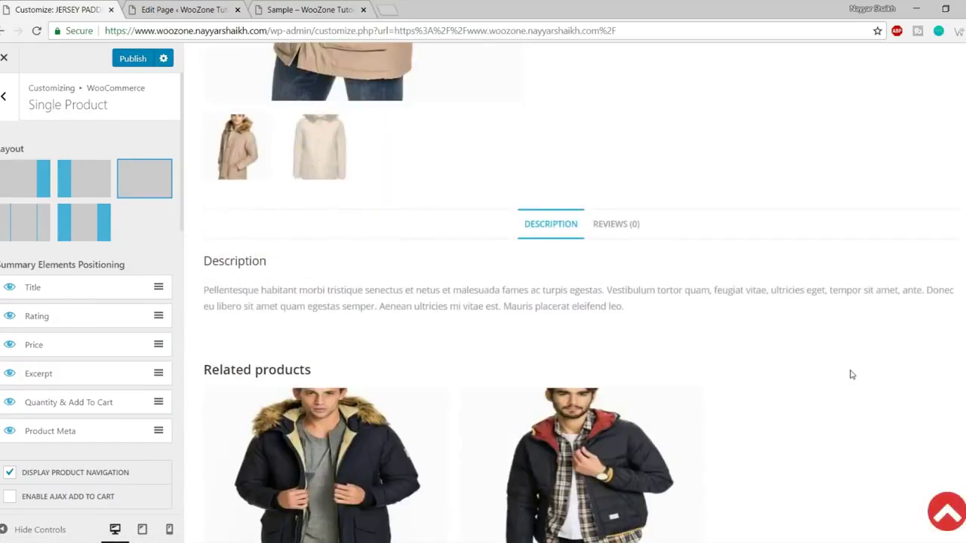
{"action": "scroll", "coordinate": [847, 401], "scroll_direction": "up", "scroll_amount": 5}
{"action": "scroll", "coordinate": [845, 401], "scroll_direction": "up", "scroll_amount": 7}
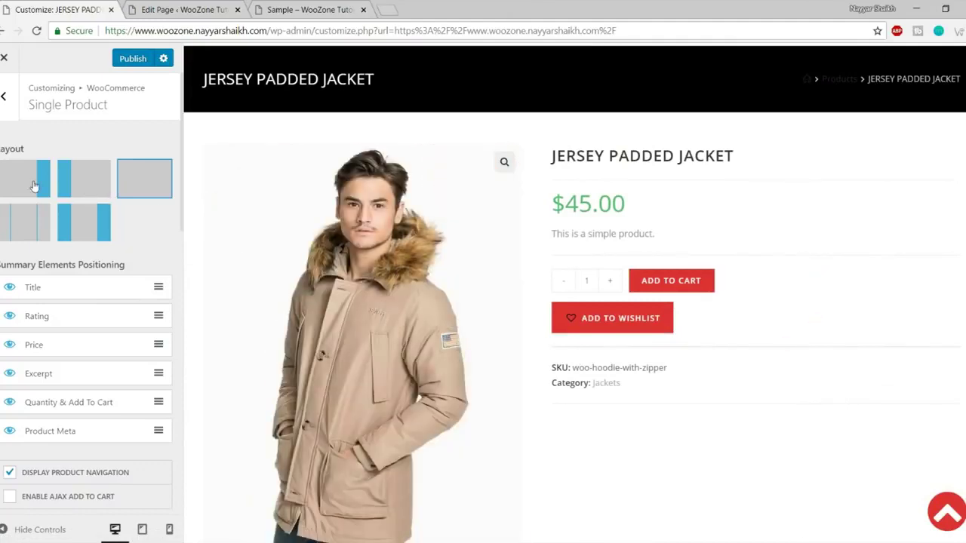
{"action": "left_click", "coordinate": [83, 186]}
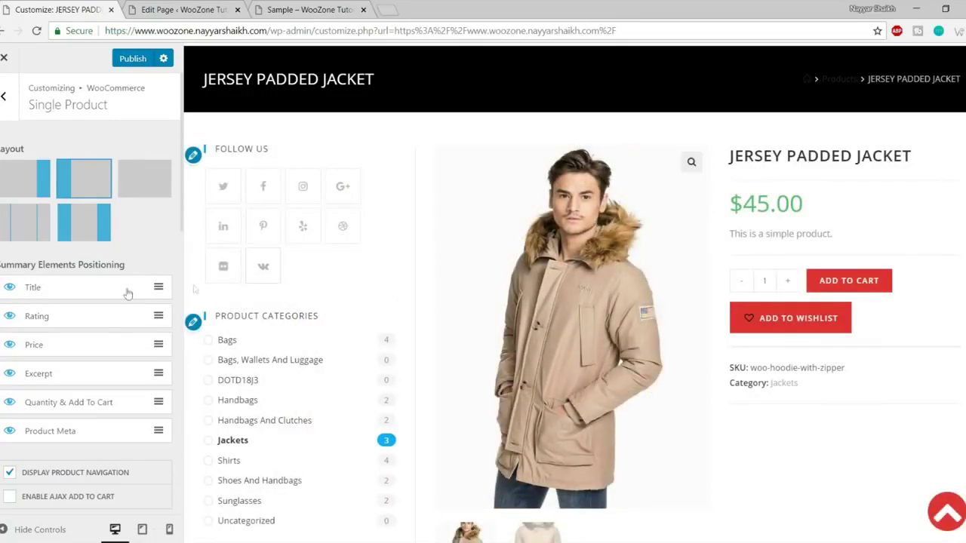
{"action": "scroll", "coordinate": [89, 293], "scroll_direction": "down", "scroll_amount": 1}
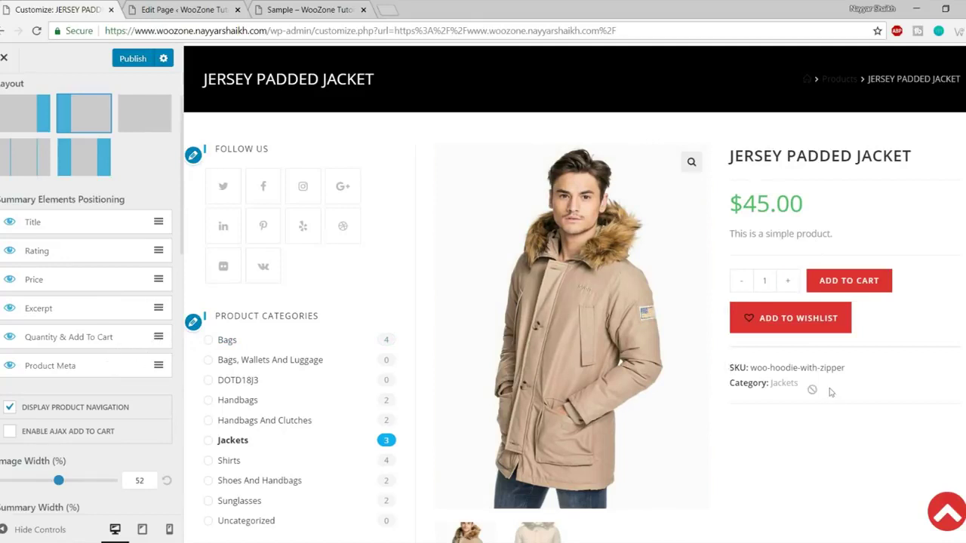
Drag Product Meta up to sit right after Price, showing SKU and category before the excerpt.
{"action": "left_click_drag", "start_coordinate": [85, 371], "coordinate": [82, 312]}
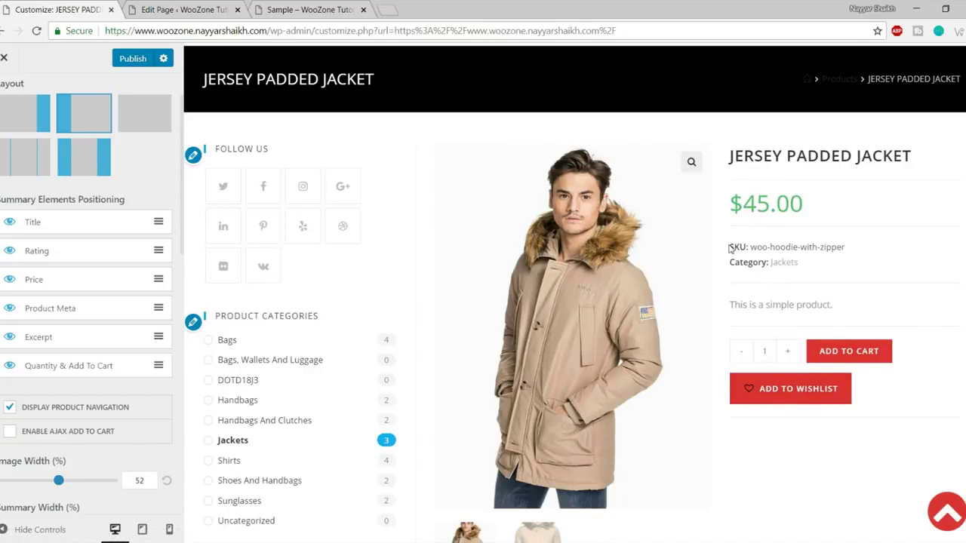
{"action": "left_click_drag", "start_coordinate": [752, 247], "coordinate": [847, 248]}
{"action": "left_click", "coordinate": [837, 266]}
{"action": "scroll", "coordinate": [89, 337], "scroll_direction": "down", "scroll_amount": 3}
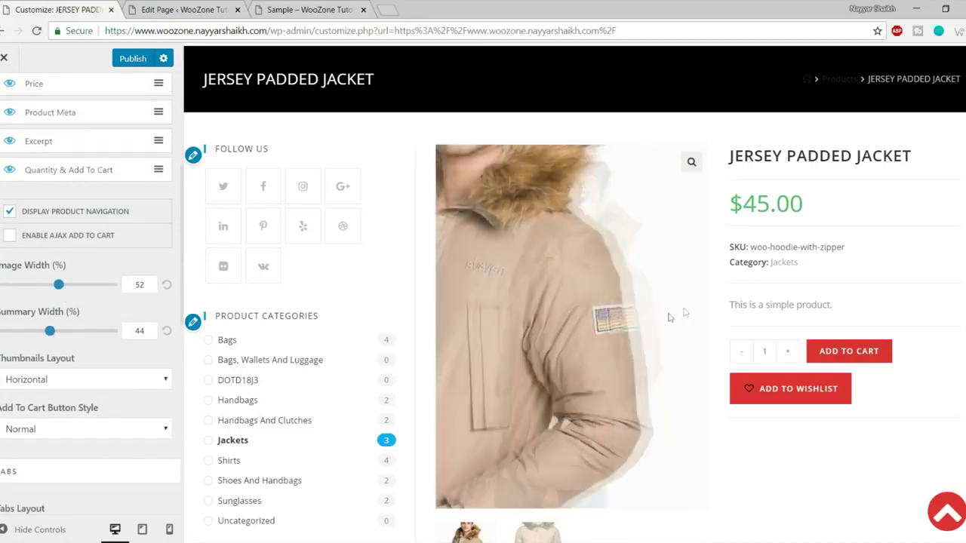
Set the product Image Width slider to 28% and Summary Width to 66%.
{"action": "scroll", "coordinate": [746, 385], "scroll_direction": "down", "scroll_amount": 3}
{"action": "scroll", "coordinate": [679, 231], "scroll_direction": "up", "scroll_amount": 4}
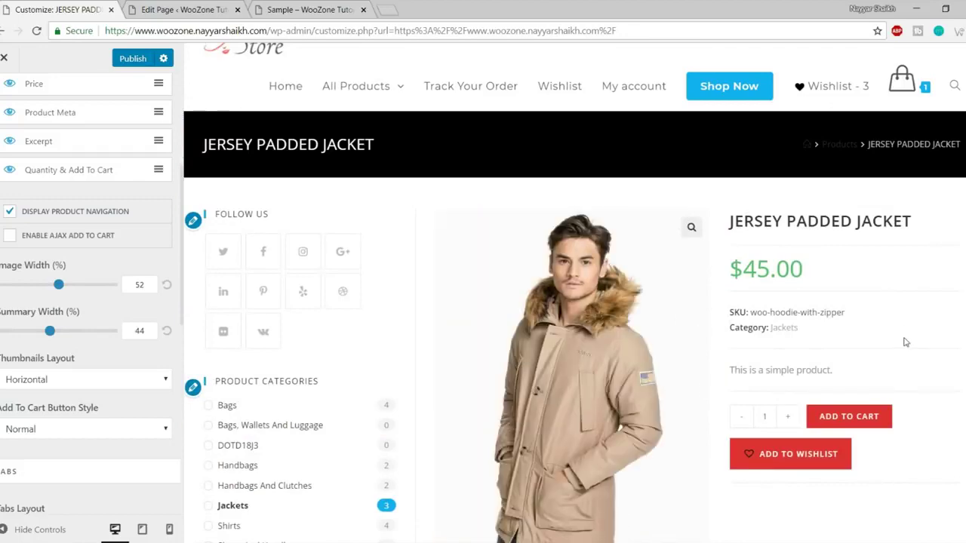
{"action": "scroll", "coordinate": [906, 335], "scroll_direction": "down", "scroll_amount": 1}
{"action": "left_click_drag", "start_coordinate": [59, 285], "coordinate": [33, 289]}
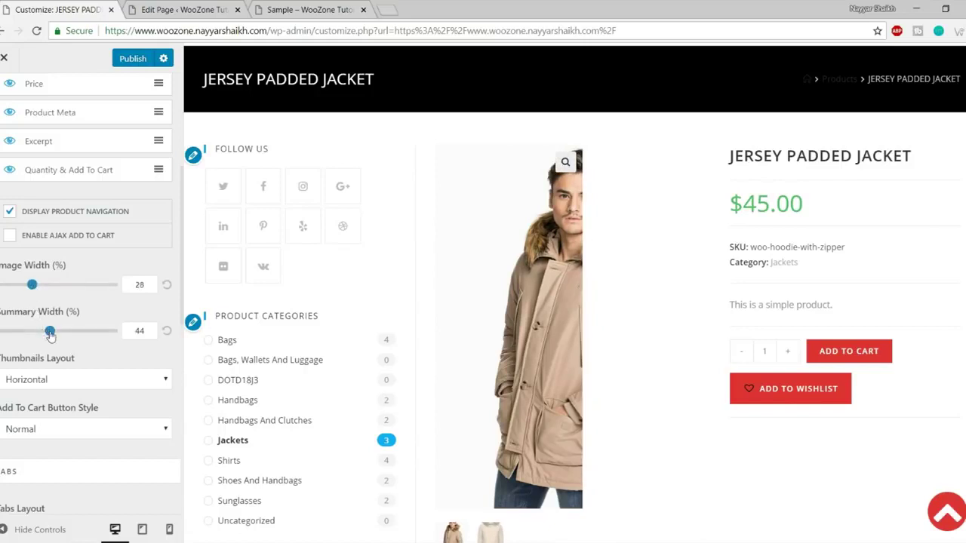
{"action": "left_click_drag", "start_coordinate": [50, 335], "coordinate": [75, 337]}
{"action": "scroll", "coordinate": [669, 281], "scroll_direction": "down", "scroll_amount": 8}
{"action": "scroll", "coordinate": [668, 286], "scroll_direction": "up", "scroll_amount": 4}
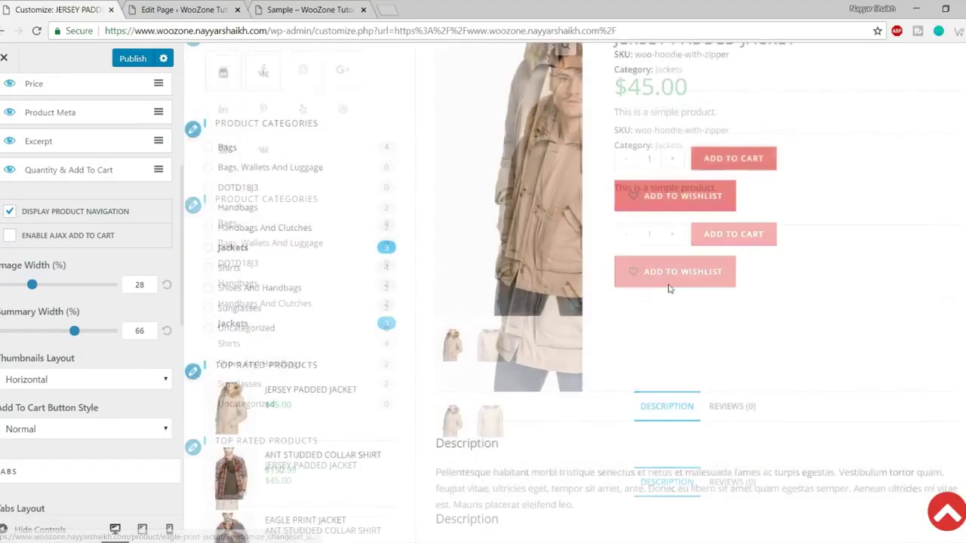
{"action": "scroll", "coordinate": [75, 356], "scroll_direction": "down", "scroll_amount": 3}
Try the Vertical thumbnails layout, switching between the jacket's product photos.
{"action": "left_click", "coordinate": [74, 255]}
{"action": "left_click", "coordinate": [65, 273]}
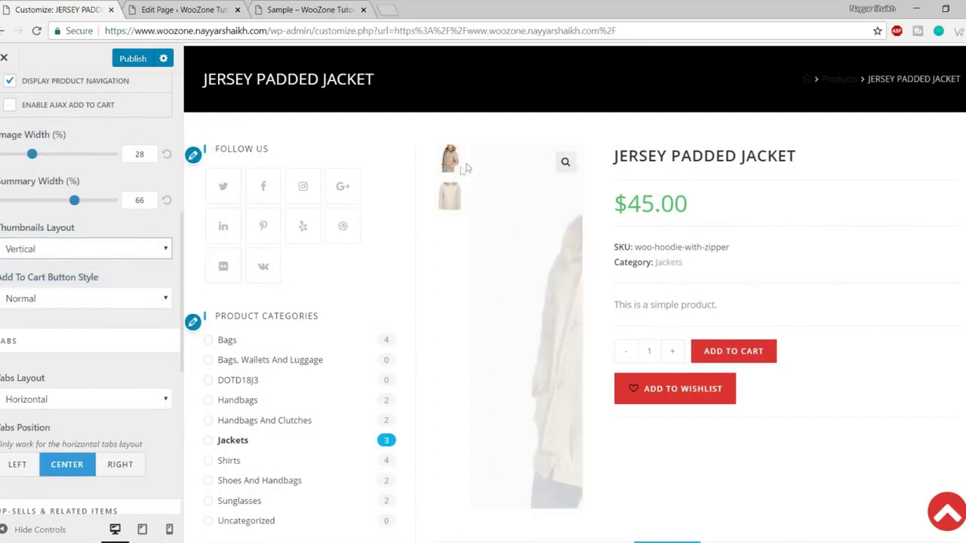
{"action": "left_click", "coordinate": [451, 195]}
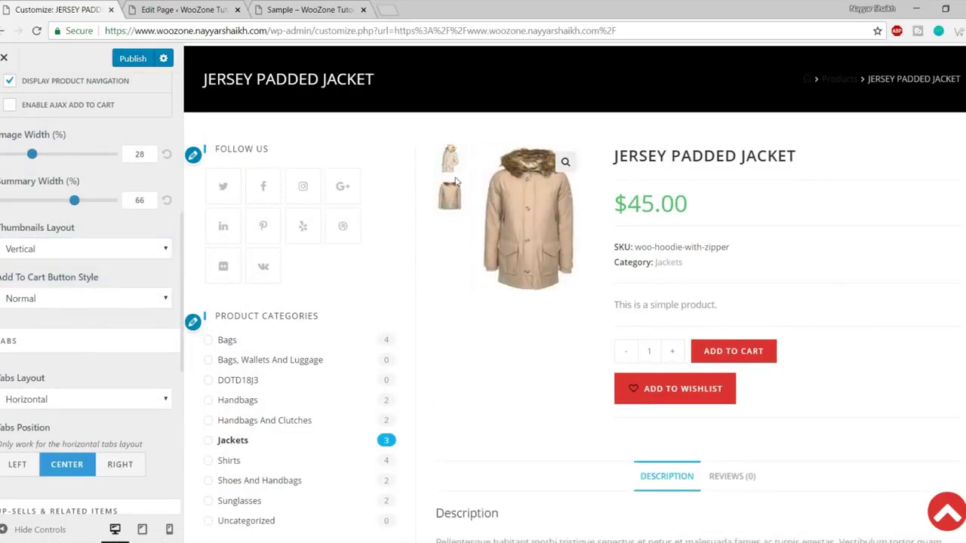
{"action": "left_click", "coordinate": [450, 158]}
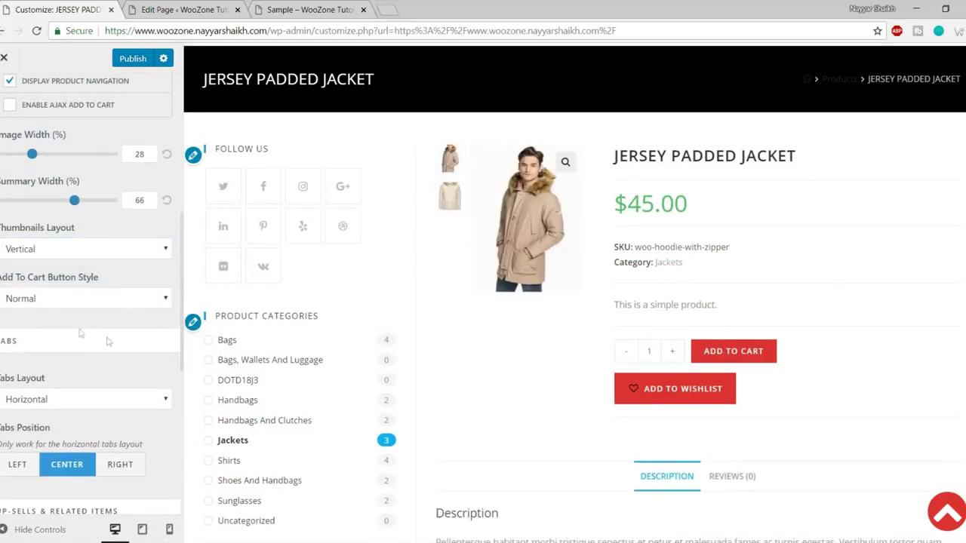
Restore Horizontal thumbnails below the main image, then hide controls for a full-width preview.
{"action": "left_click", "coordinate": [62, 256]}
{"action": "left_click", "coordinate": [67, 266]}
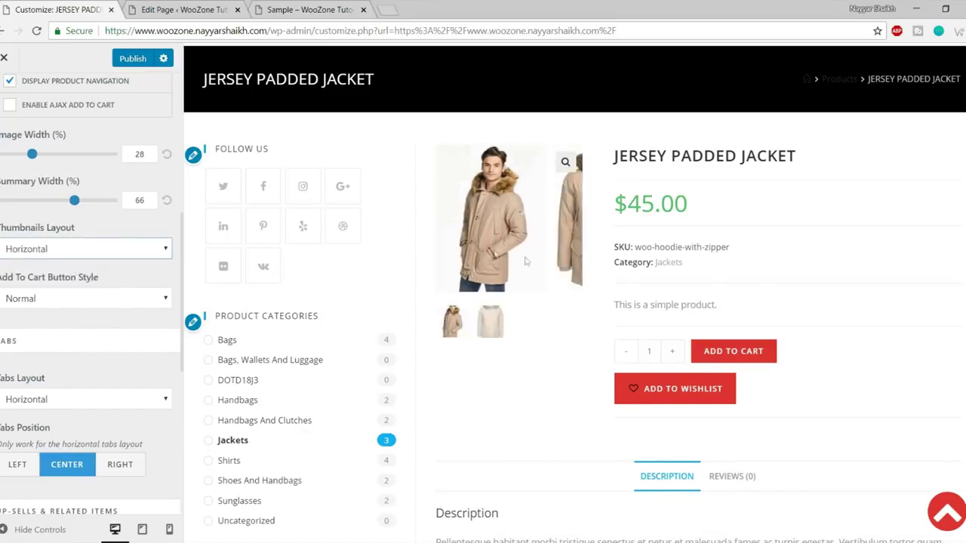
{"action": "left_click", "coordinate": [483, 323]}
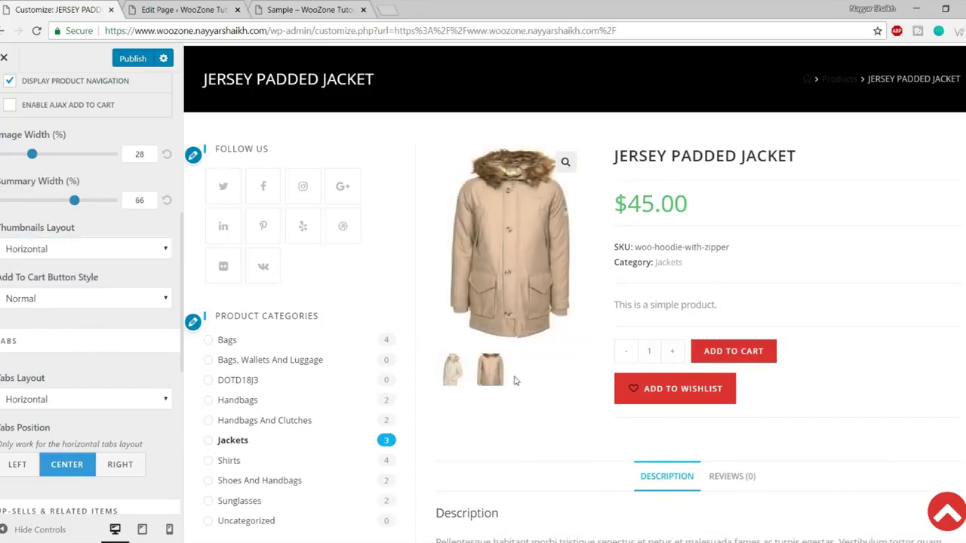
{"action": "left_click", "coordinate": [457, 373]}
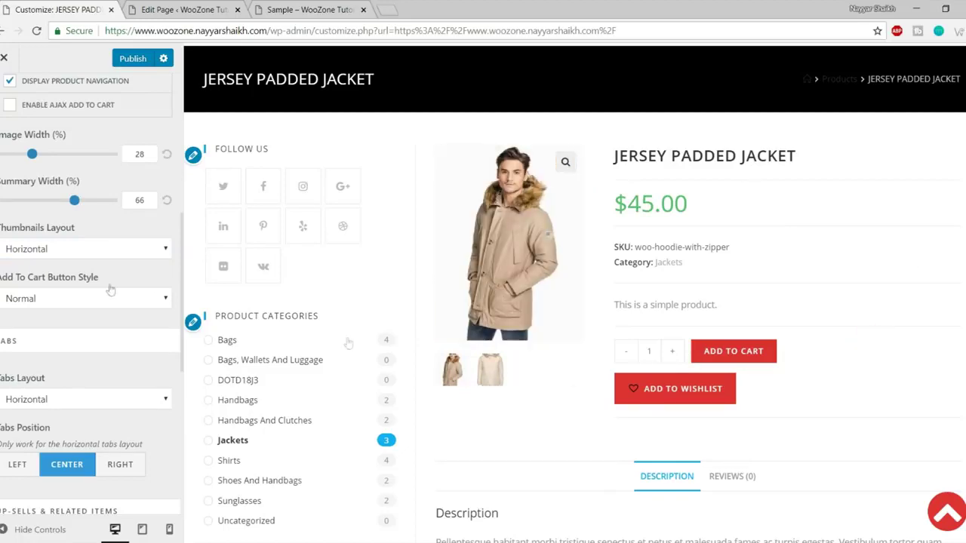
{"action": "left_click", "coordinate": [30, 529]}
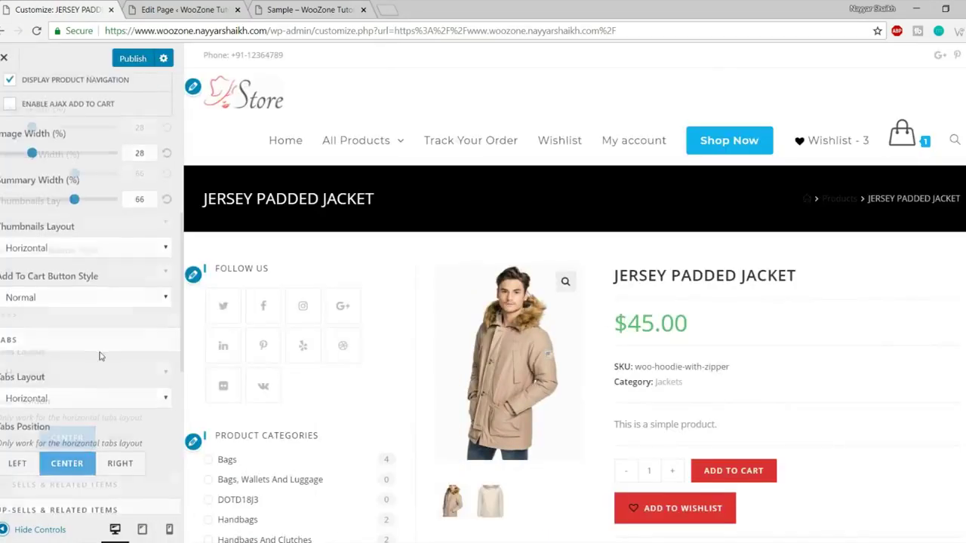
Set Tabs Position to Left so the Description and Reviews tabs align left.
{"action": "scroll", "coordinate": [94, 408], "scroll_direction": "down", "scroll_amount": 3}
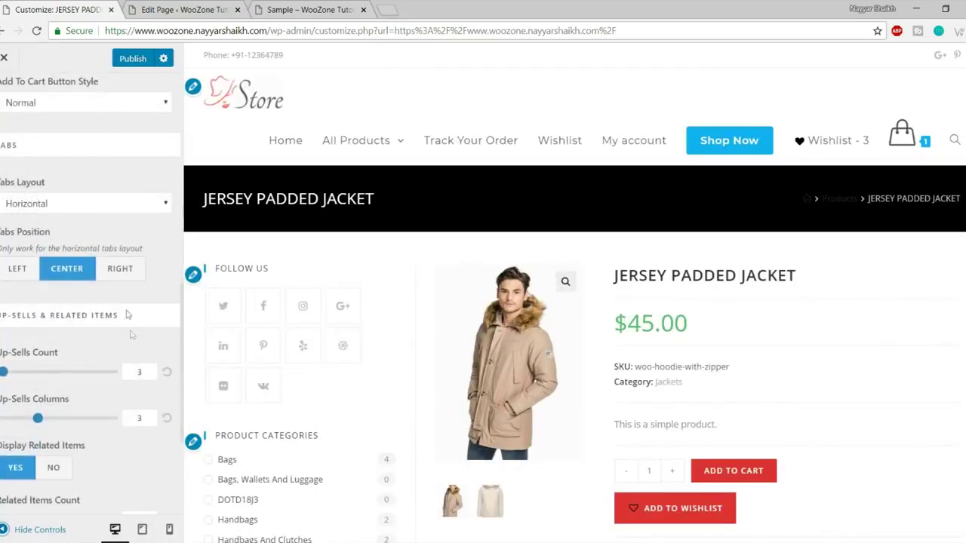
{"action": "scroll", "coordinate": [699, 312], "scroll_direction": "down", "scroll_amount": 4}
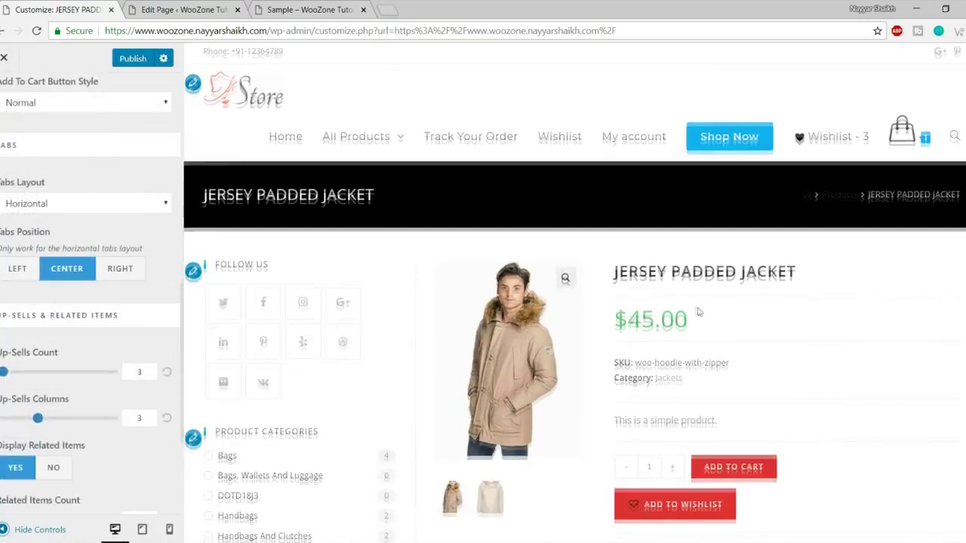
{"action": "scroll", "coordinate": [699, 312], "scroll_direction": "down", "scroll_amount": 3}
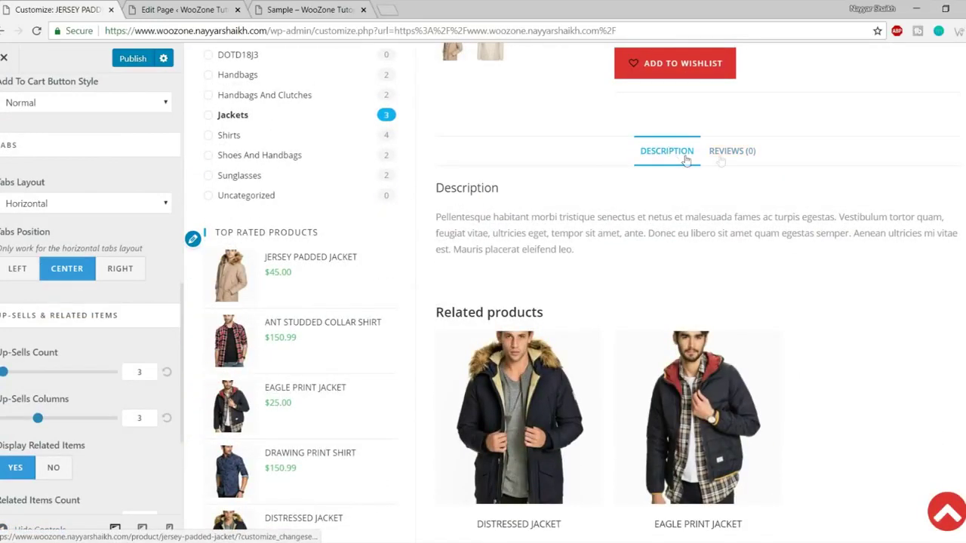
{"action": "left_click", "coordinate": [733, 153]}
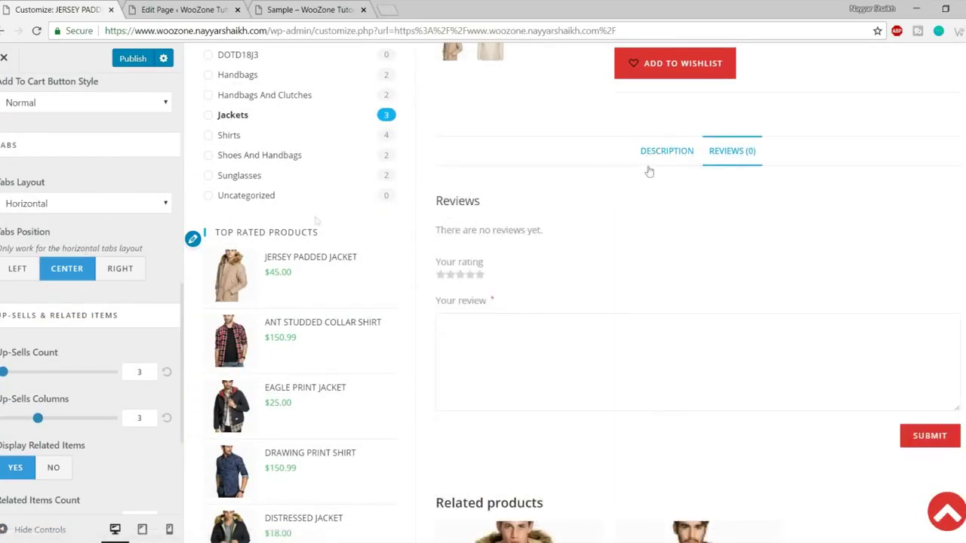
{"action": "left_click", "coordinate": [18, 270]}
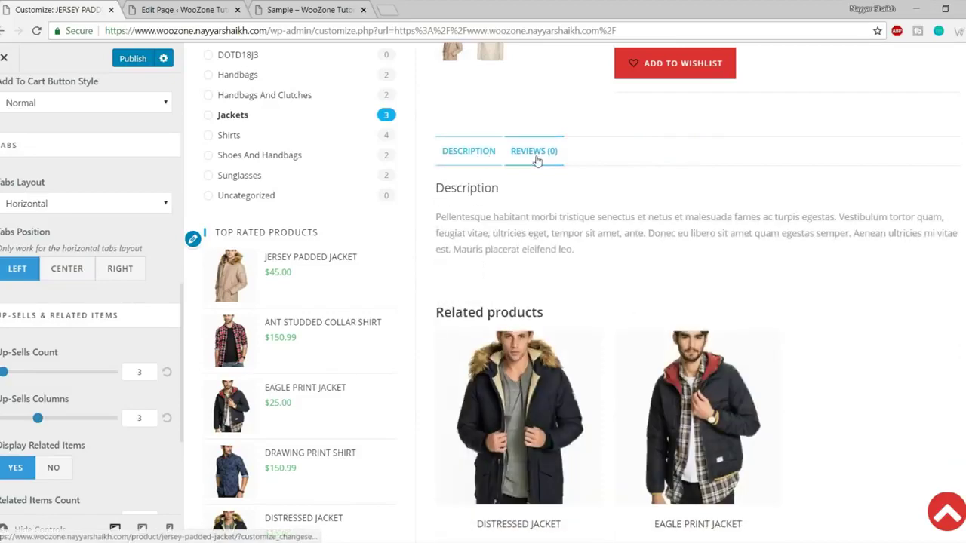
{"action": "left_click", "coordinate": [468, 151]}
{"action": "scroll", "coordinate": [599, 231], "scroll_direction": "down", "scroll_amount": 4}
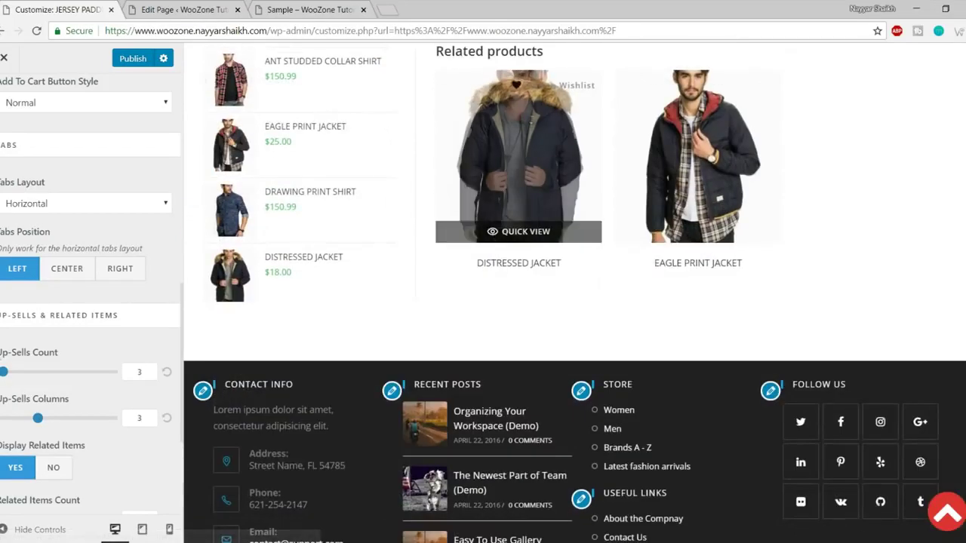
{"action": "scroll", "coordinate": [53, 402], "scroll_direction": "down", "scroll_amount": 2}
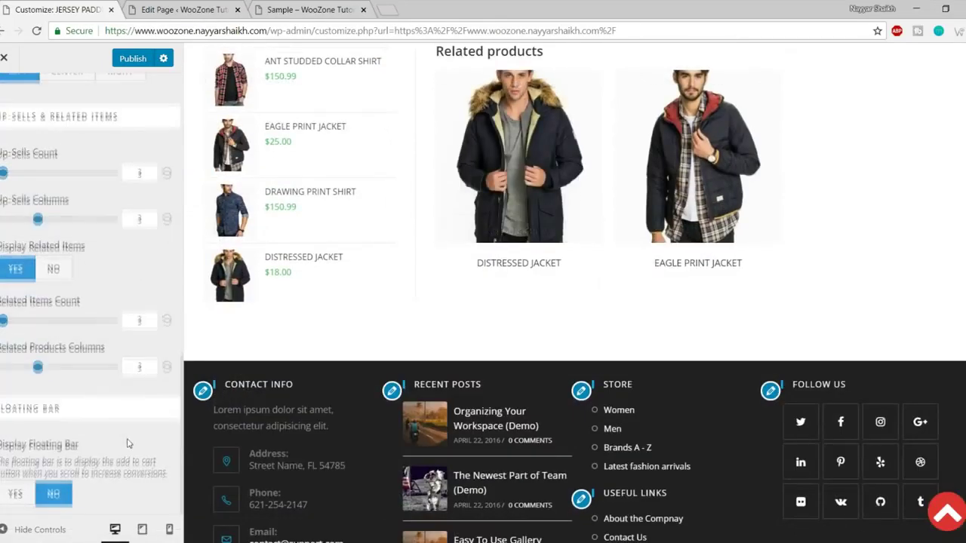
{"action": "scroll", "coordinate": [129, 442], "scroll_direction": "up", "scroll_amount": 10}
Look through the WooCommerce Cart and Checkout settings.
{"action": "left_click", "coordinate": [4, 101]}
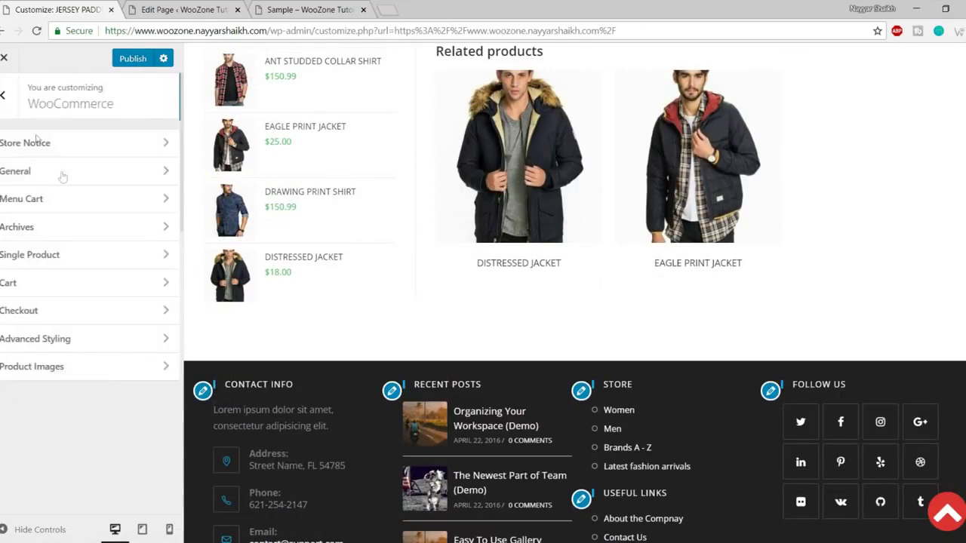
{"action": "left_click", "coordinate": [68, 281]}
{"action": "scroll", "coordinate": [590, 329], "scroll_direction": "up", "scroll_amount": 4}
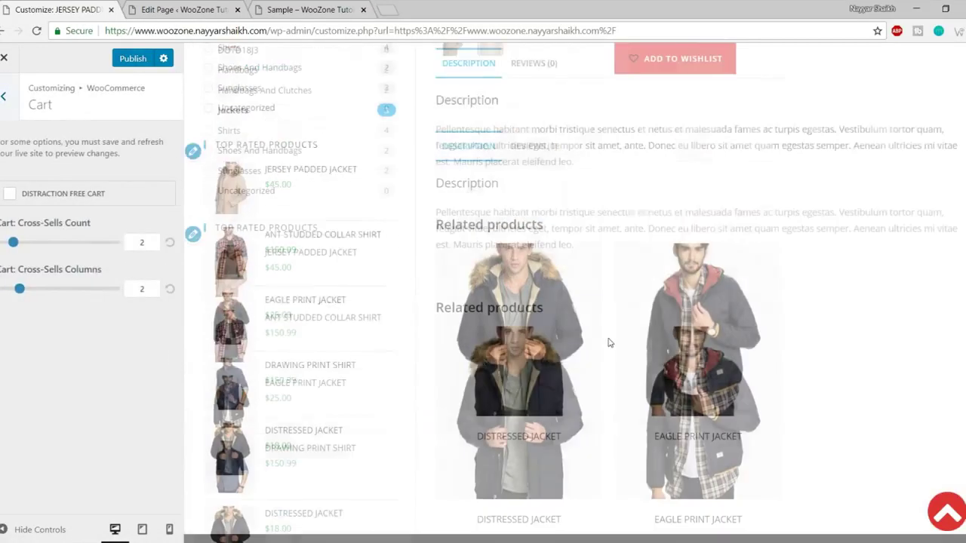
{"action": "left_click", "coordinate": [15, 106]}
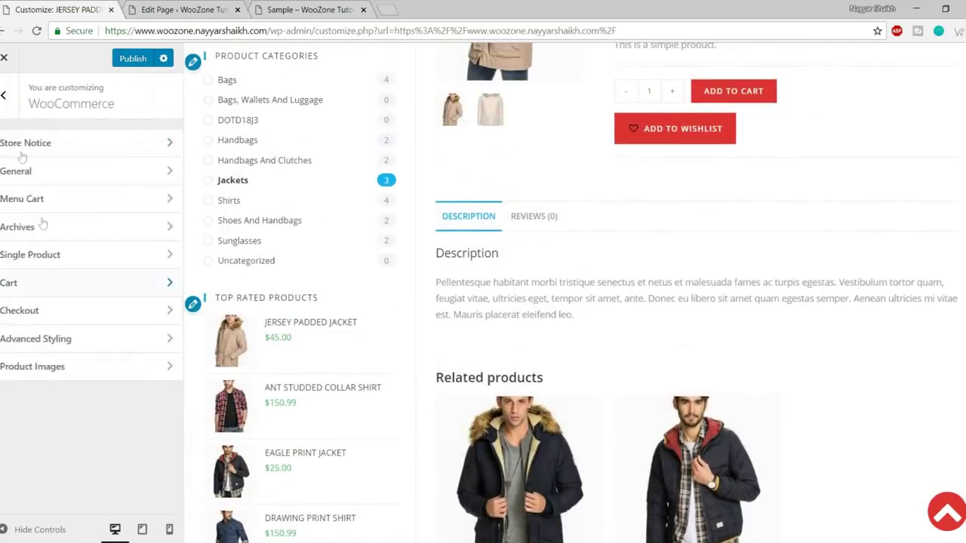
{"action": "left_click", "coordinate": [58, 308]}
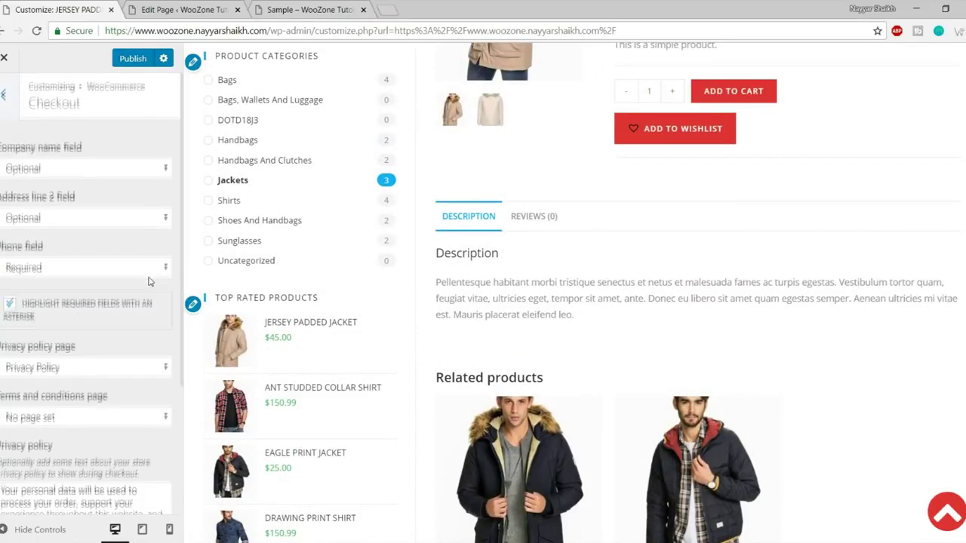
{"action": "scroll", "coordinate": [149, 281], "scroll_direction": "down", "scroll_amount": 3}
{"action": "left_click_drag", "start_coordinate": [1, 321], "coordinate": [82, 357]}
{"action": "scroll", "coordinate": [96, 368], "scroll_direction": "up", "scroll_amount": 3}
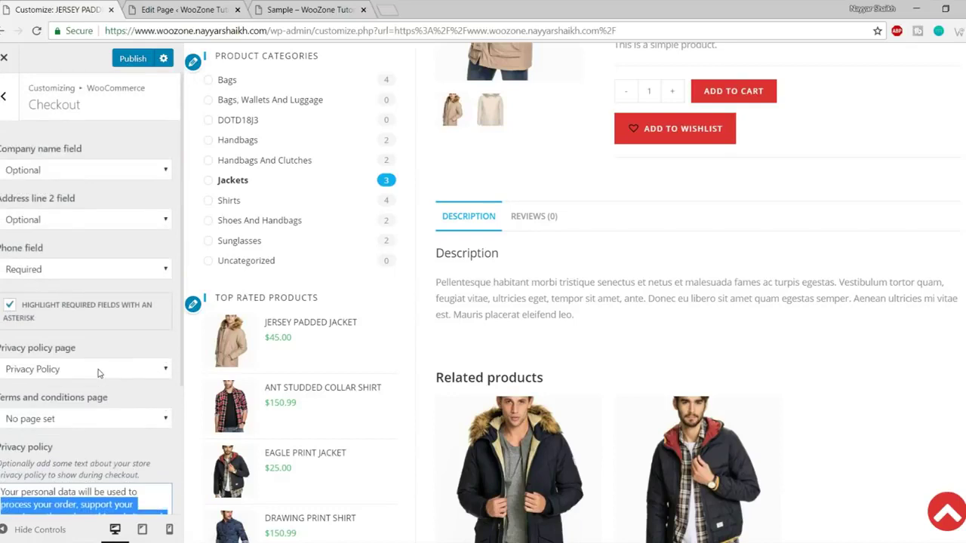
Check the Advanced Styling colour settings, then return to the top-level panel list.
{"action": "left_click", "coordinate": [4, 98]}
{"action": "left_click", "coordinate": [69, 338]}
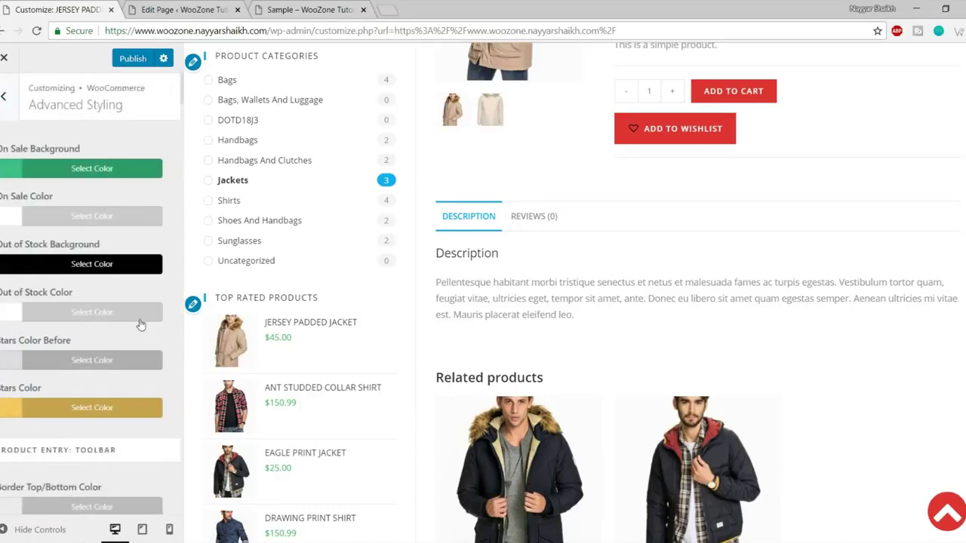
{"action": "left_click", "coordinate": [4, 95]}
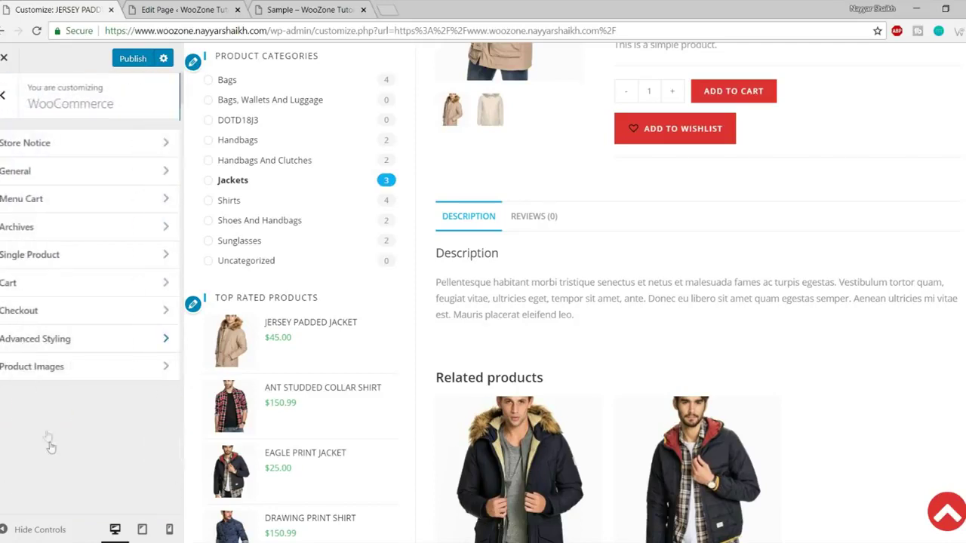
{"action": "left_click", "coordinate": [4, 95]}
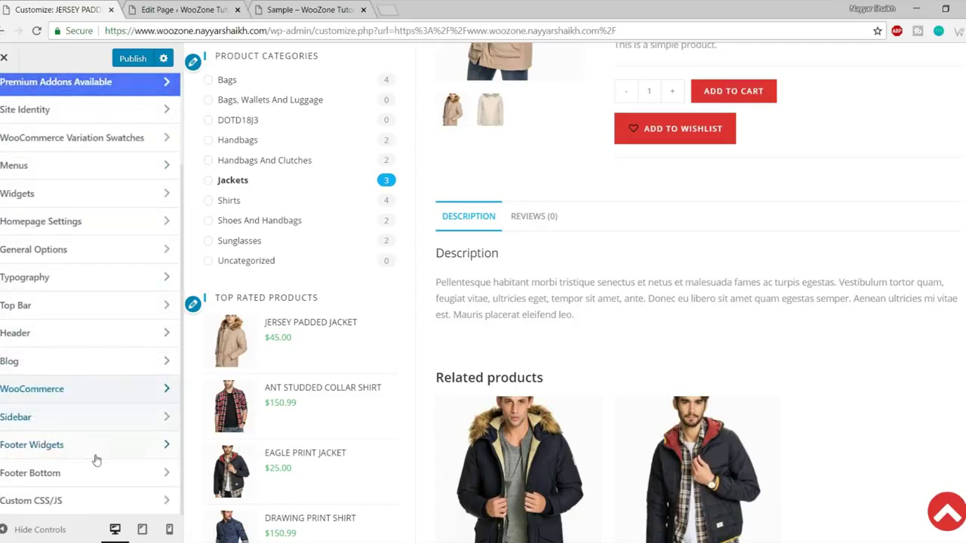
{"action": "scroll", "coordinate": [95, 459], "scroll_direction": "up", "scroll_amount": 3}
{"action": "scroll", "coordinate": [602, 282], "scroll_direction": "up", "scroll_amount": 5}
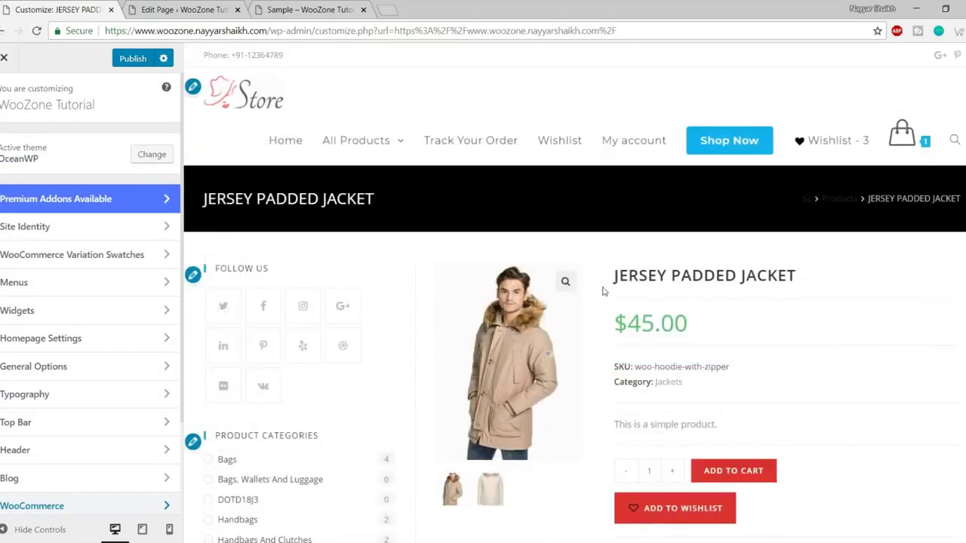